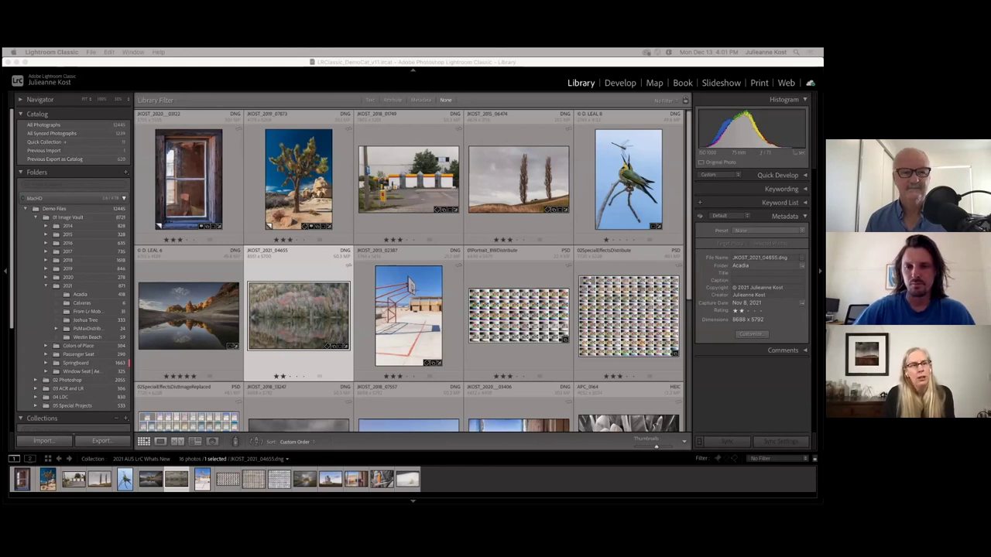
# Customize the Default metadata panel to include the File Base Name, File Extension and File Size fields
pyautogui.click(718, 216)
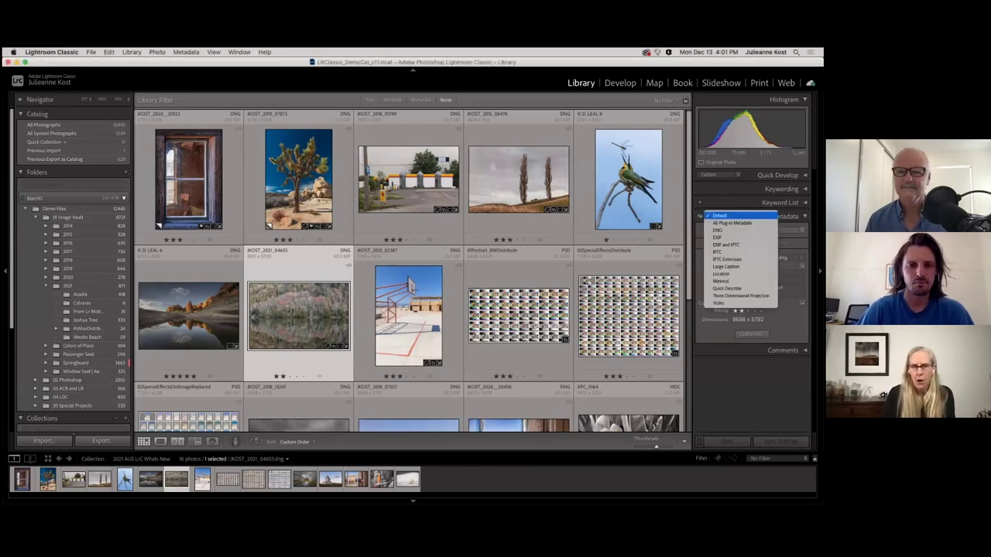
pyautogui.press('Escape')
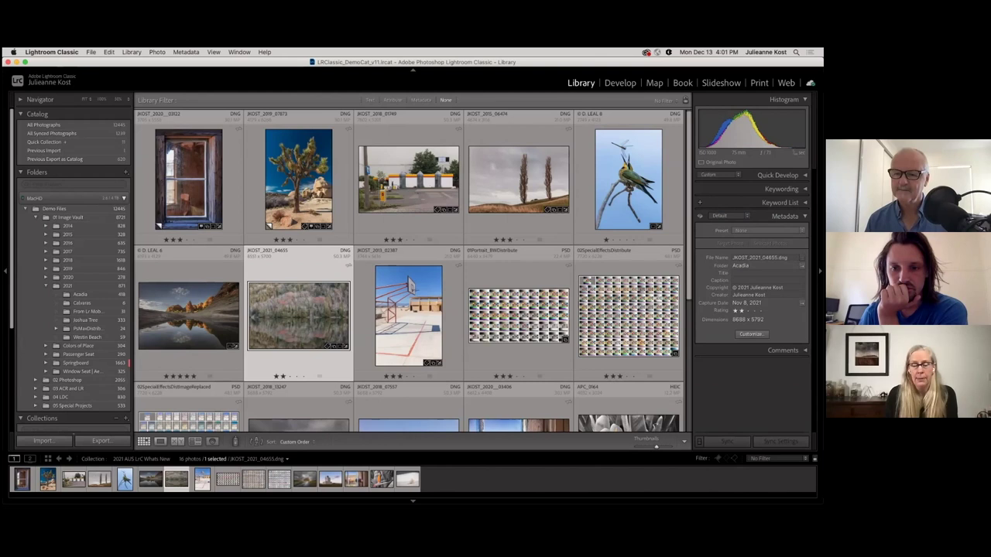
pyautogui.click(750, 333)
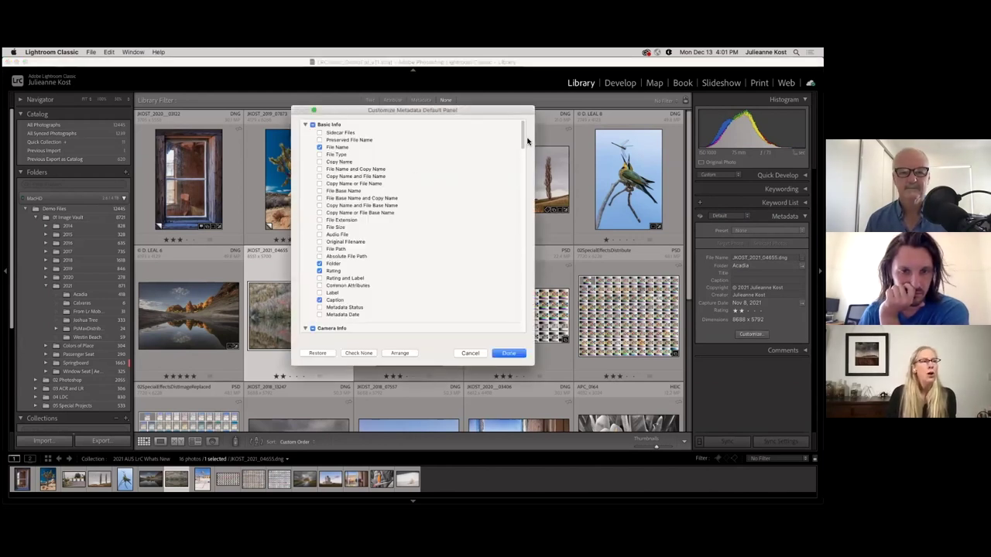
pyautogui.moveTo(524, 140)
pyautogui.mouseDown()
pyautogui.moveTo(510, 322)
pyautogui.moveTo(514, 129)
pyautogui.mouseUp()
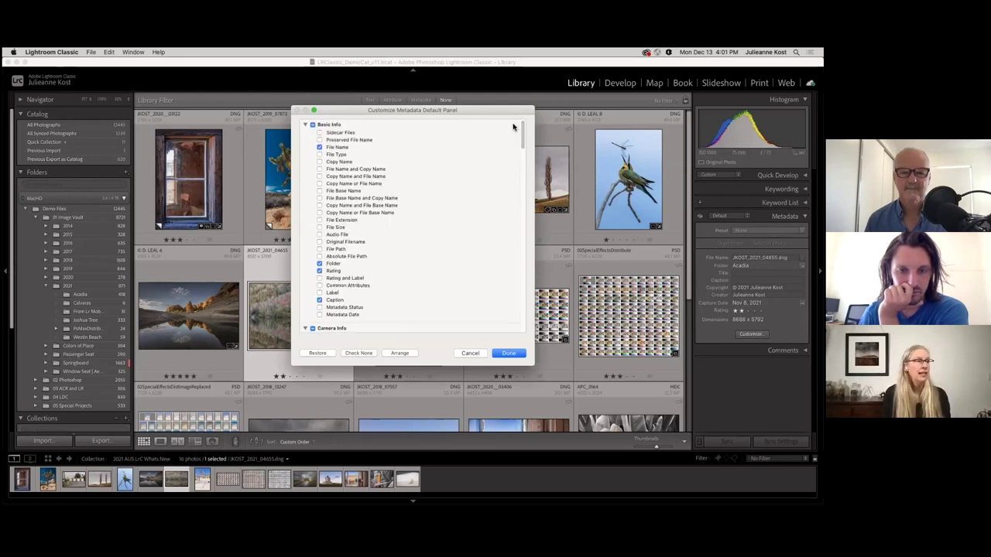
pyautogui.click(320, 191)
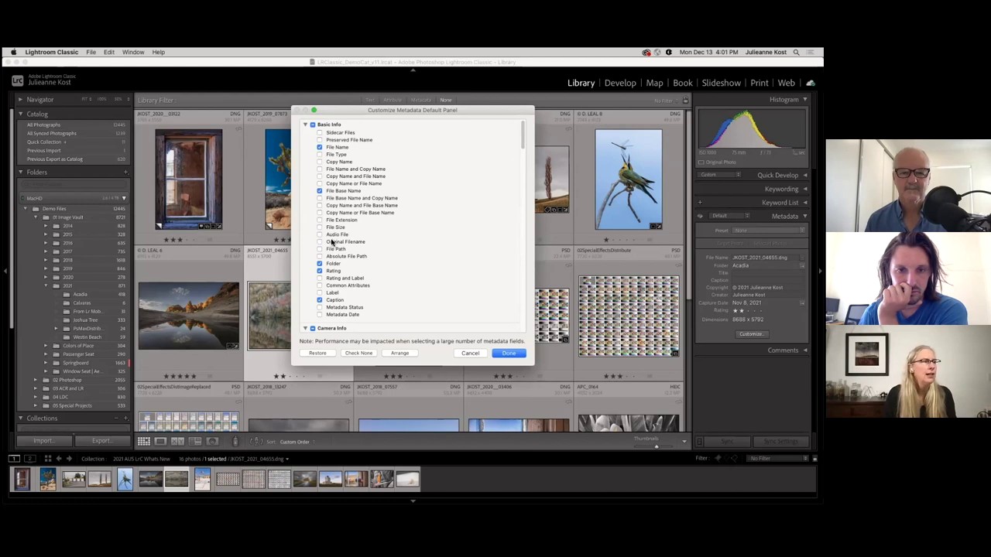
pyautogui.click(320, 220)
pyautogui.click(320, 227)
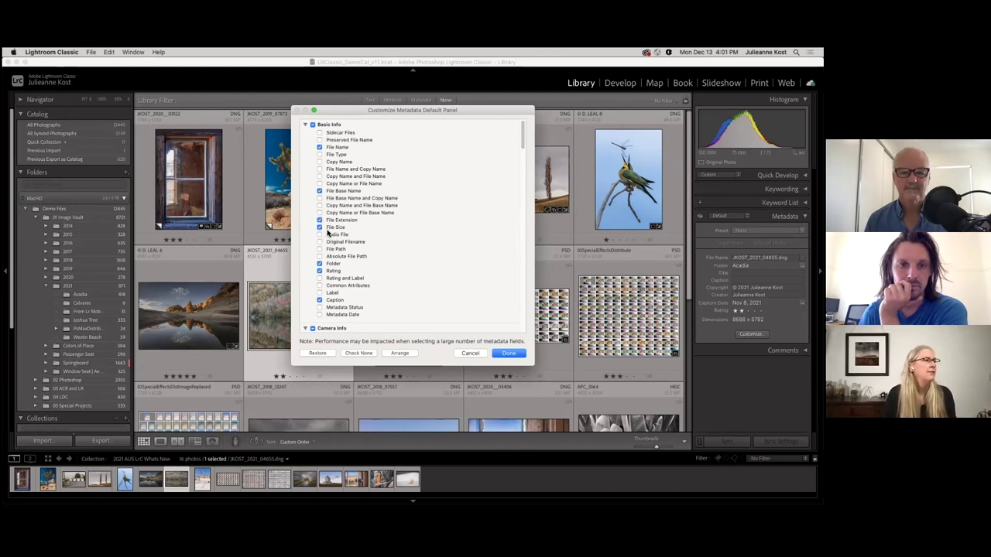
pyautogui.scroll(-2, 342, 271)
pyautogui.scroll(-10, 341, 271)
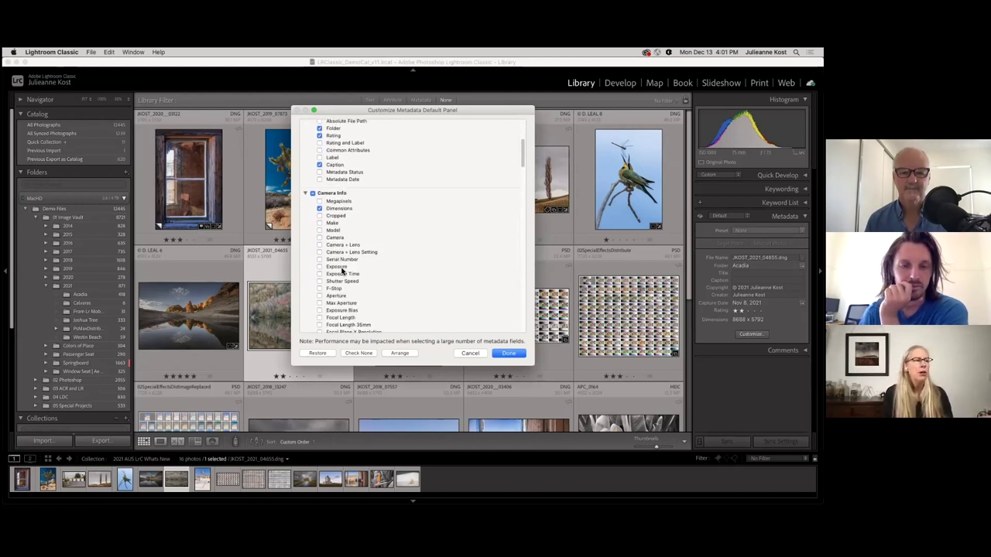
pyautogui.scroll(-2, 341, 271)
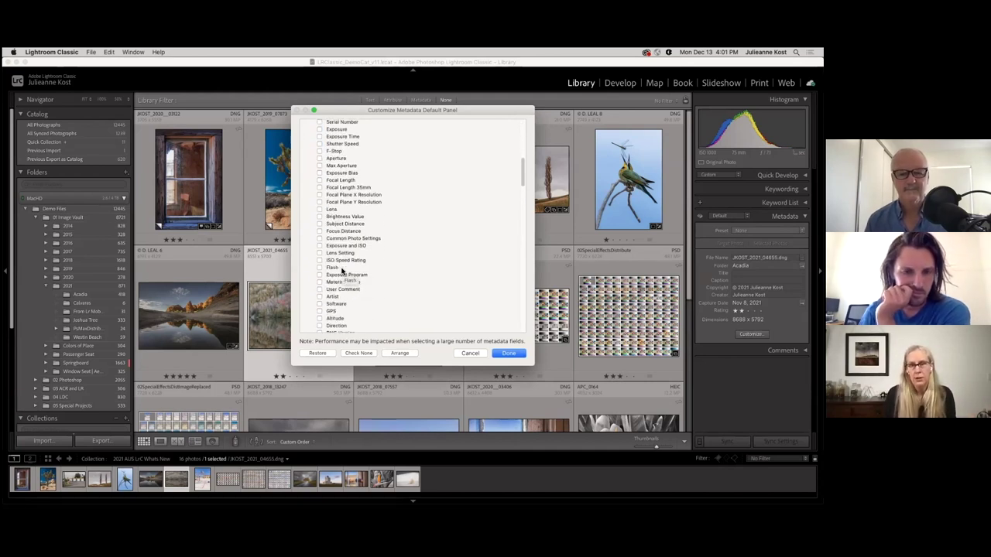
# Arrange the metadata fields so Title comes first and File Name third, and save the arrangement
pyautogui.click(402, 354)
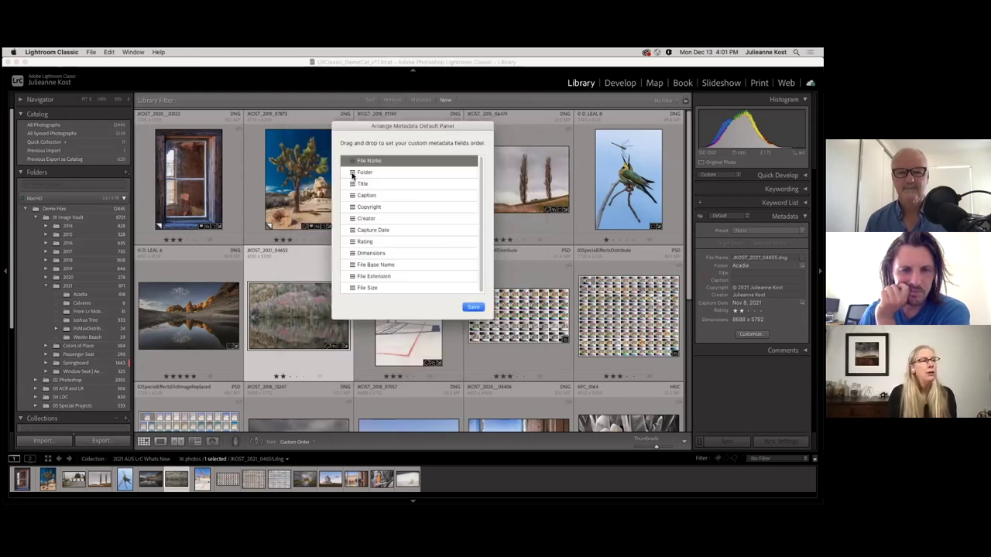
pyautogui.moveTo(353, 163)
pyautogui.mouseDown()
pyautogui.moveTo(353, 182)
pyautogui.moveTo(353, 161)
pyautogui.moveTo(371, 166)
pyautogui.mouseUp()
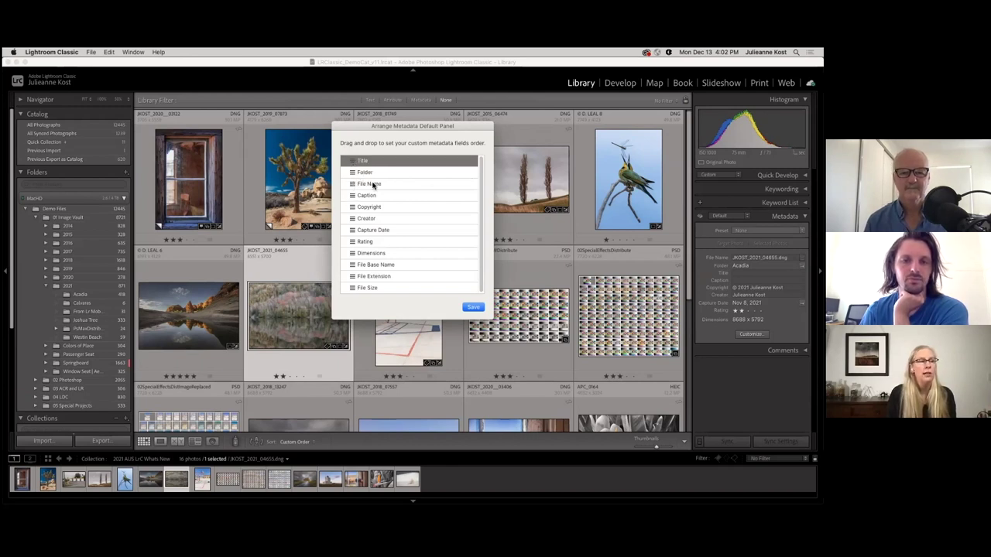
pyautogui.click(472, 307)
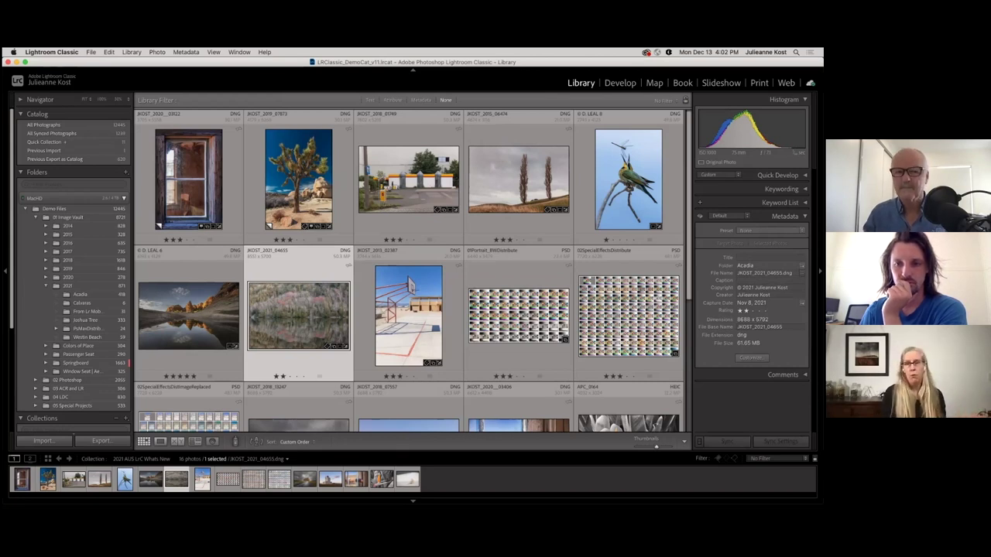
# Select the first seven photos and compare the metadata view for Selected Photos with the one for Target Photo
pyautogui.keyDown('shift'); pyautogui.click(205, 189); pyautogui.keyUp('shift')
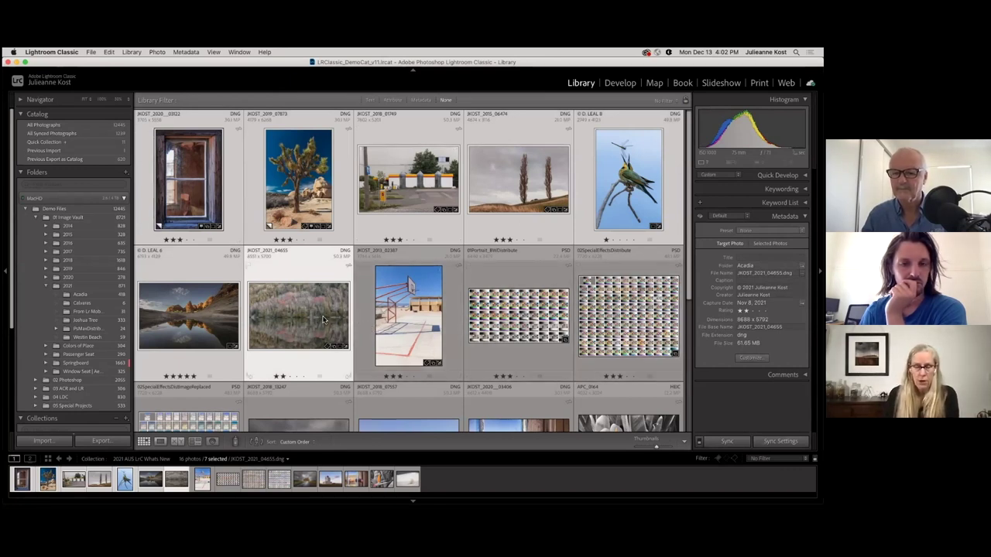
pyautogui.click(770, 243)
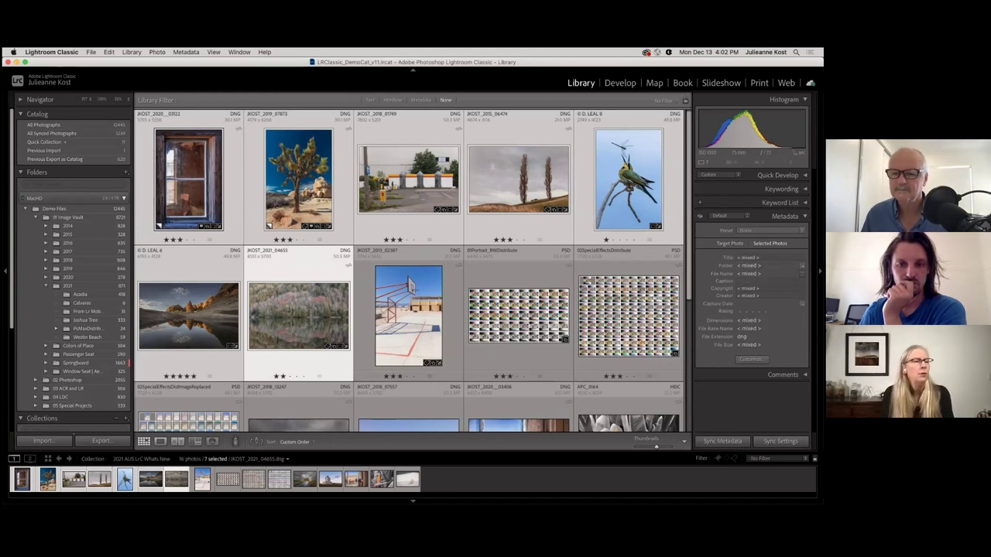
pyautogui.click(729, 243)
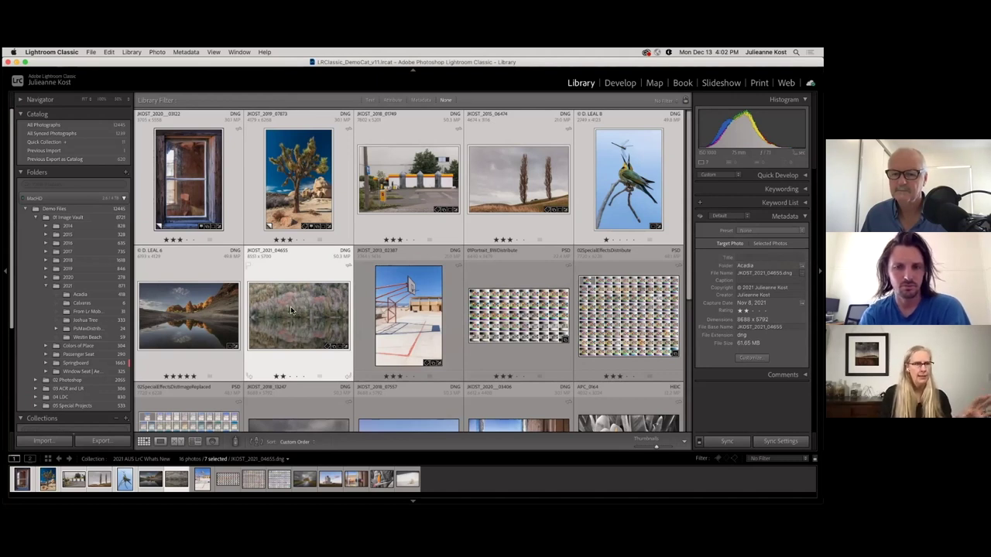
# Make the desert reflection, Joshua tree and two-tree photos the target in turn, keeping the selection, and inspect their metadata
pyautogui.moveTo(290, 305)
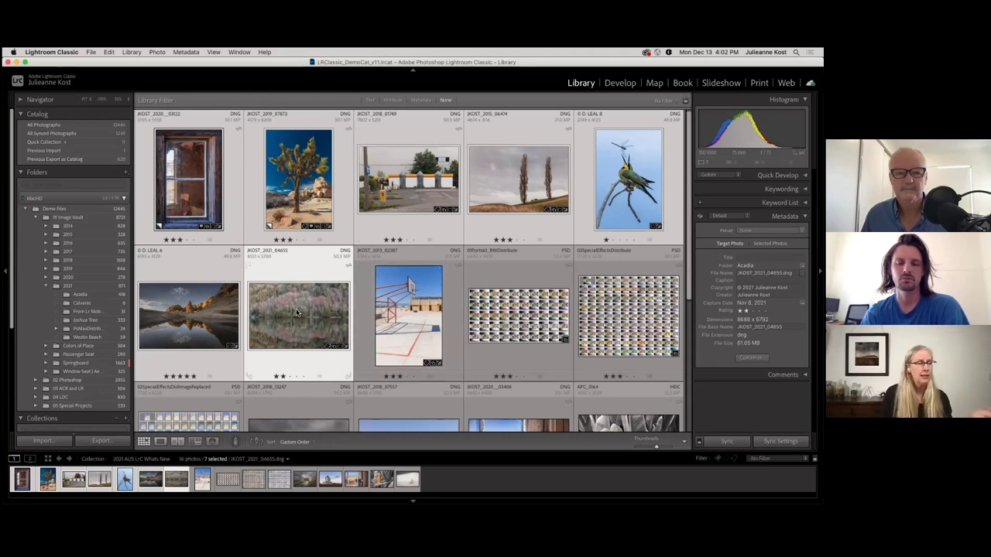
pyautogui.click(195, 319)
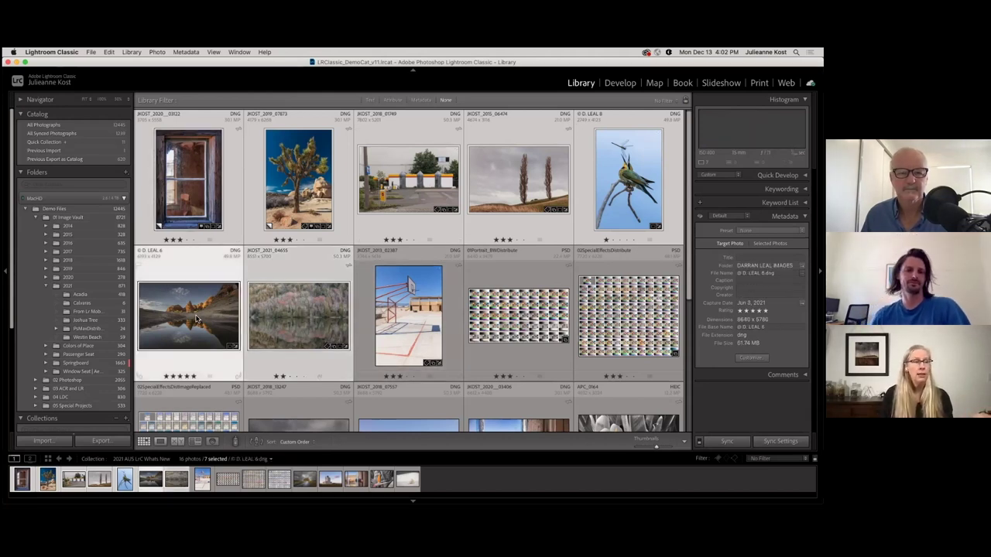
pyautogui.click(300, 182)
pyautogui.click(495, 192)
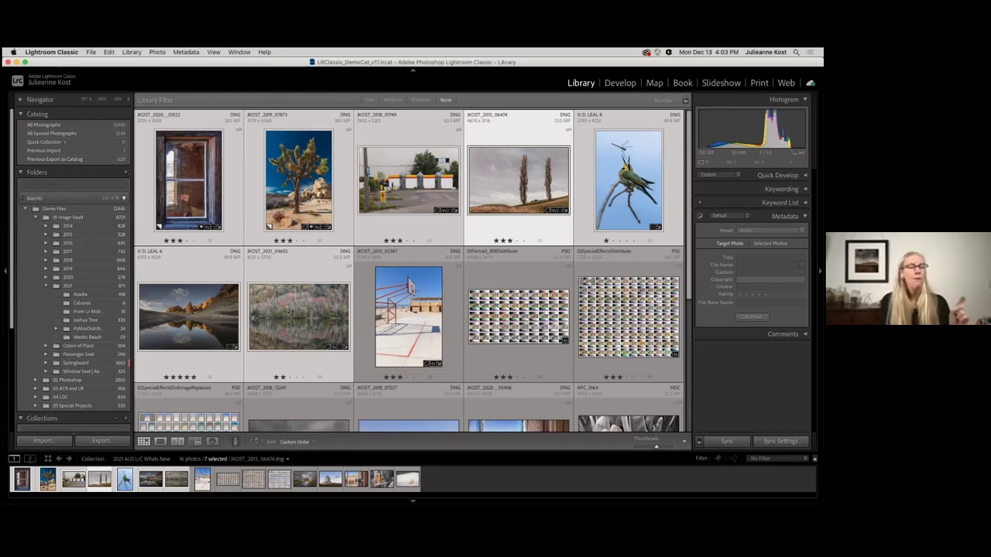
# Select the gas station, two-tree and bird photos with the bird as target, and rate only the target photo two stars
pyautogui.click(414, 137)
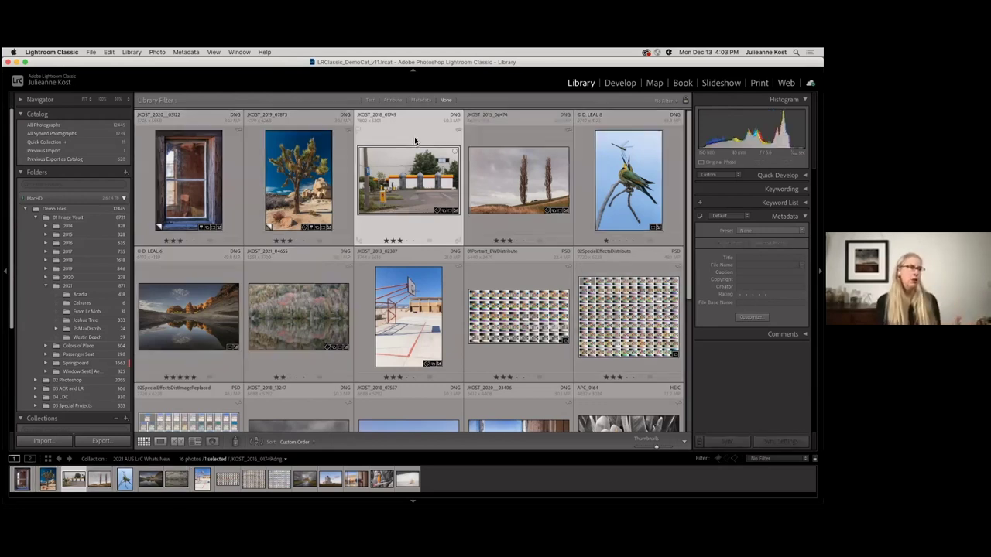
pyautogui.click(517, 183)
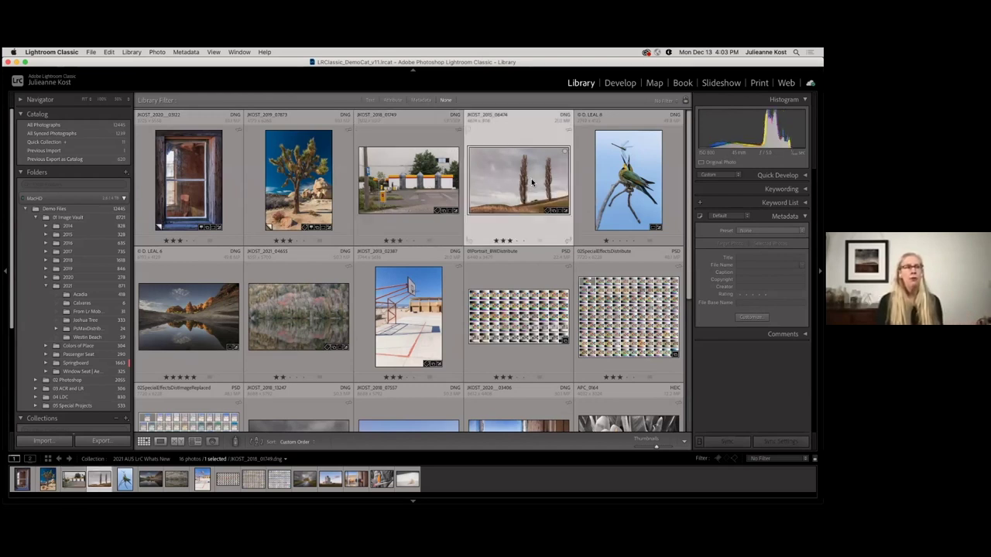
pyautogui.click(627, 186)
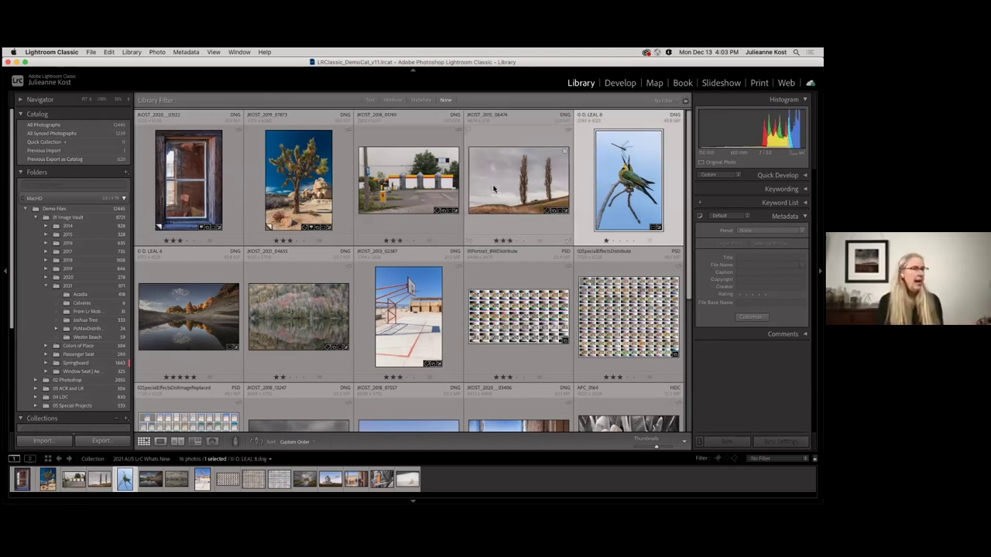
pyautogui.keyDown('shift'); pyautogui.click(402, 188); pyautogui.keyUp('shift')
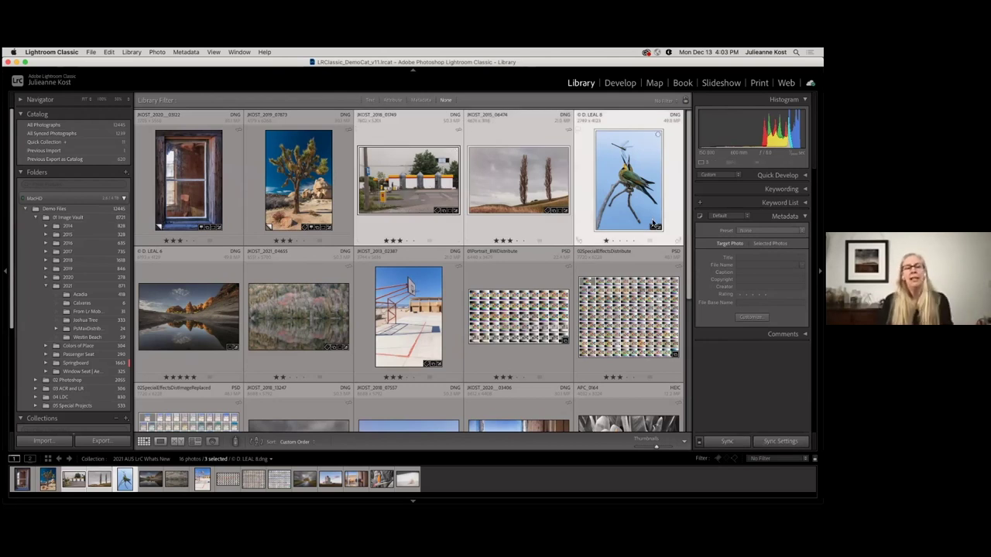
pyautogui.click(743, 272)
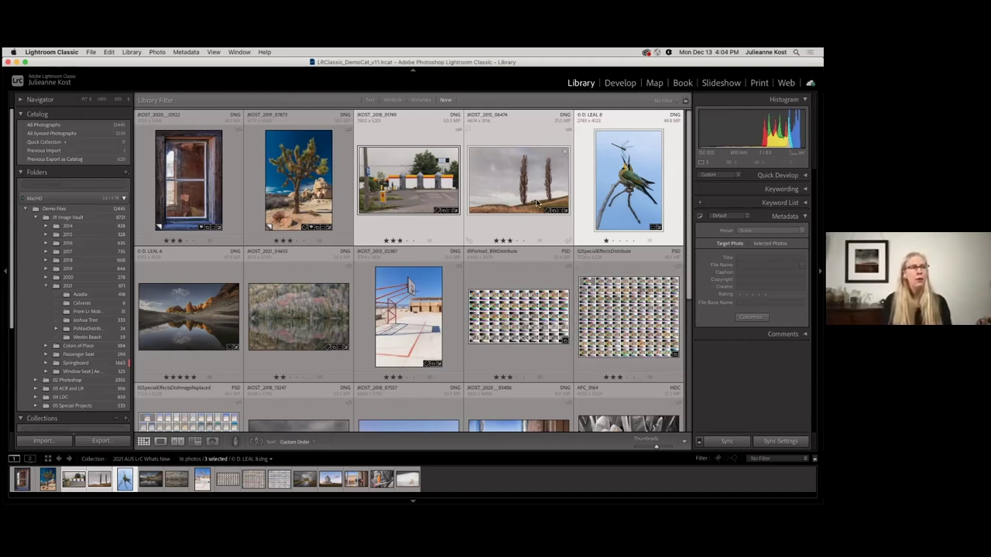
pyautogui.press('3')
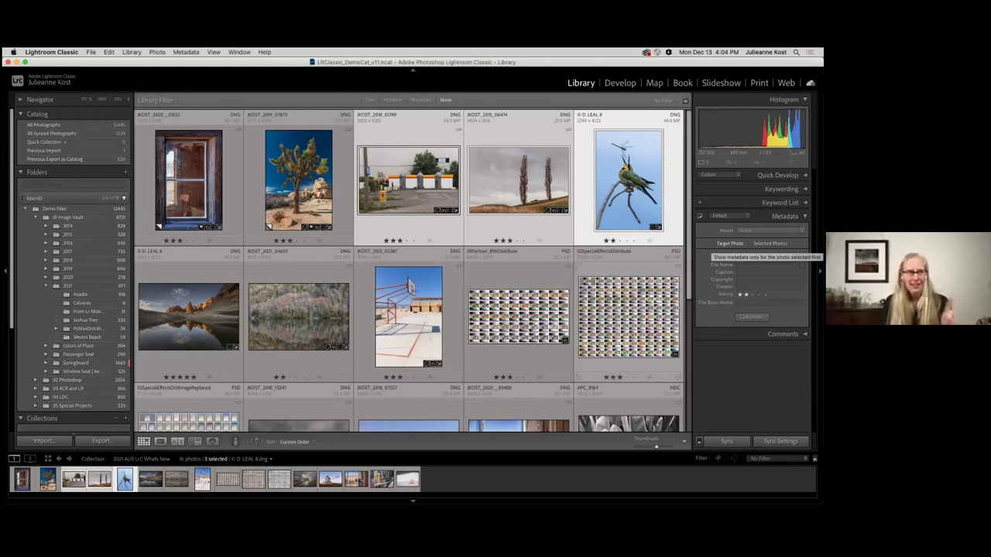
# Switch the metadata to Selected Photos and apply a three-star rating to all three, choosing not to show the confirmation again
pyautogui.click(770, 243)
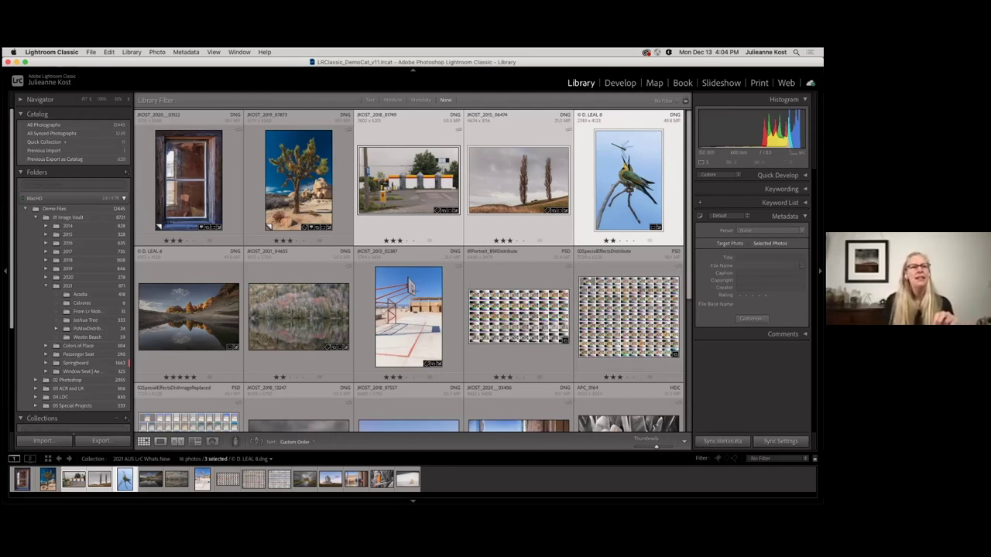
pyautogui.press('3')
pyautogui.click(379, 214)
pyautogui.click(491, 214)
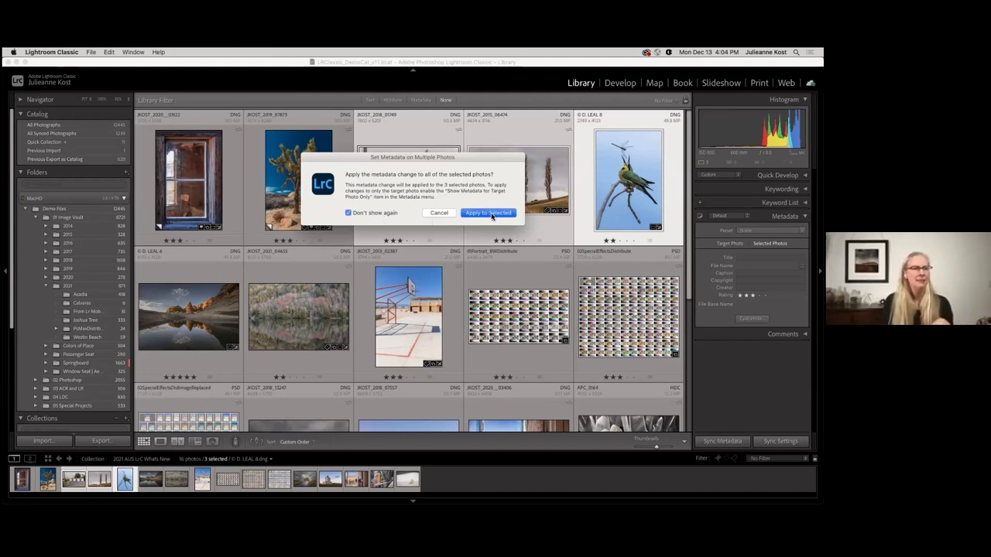
pyautogui.press('1')
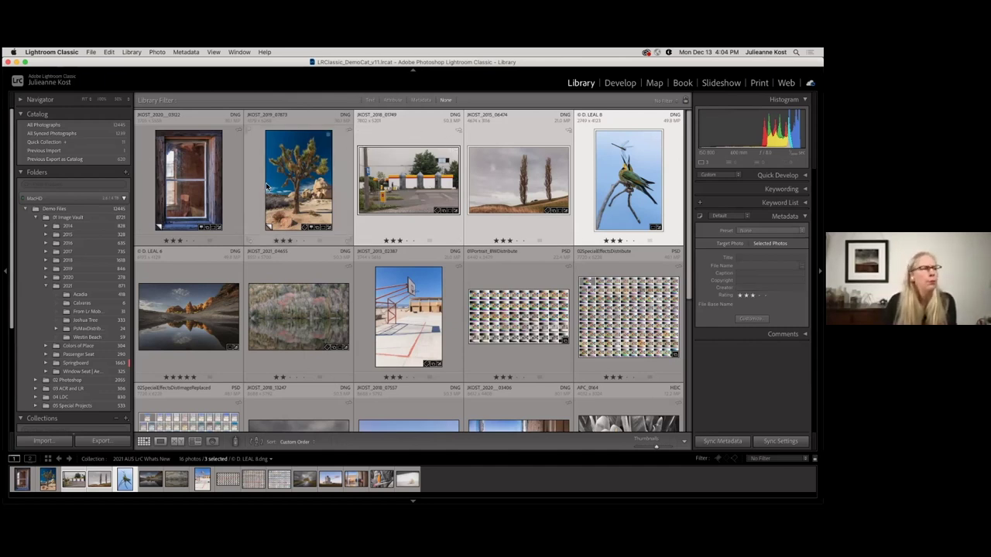
# Filter the library by metadata with the Date column changed to Month, showing only the photos taken in May
pyautogui.press('Home')
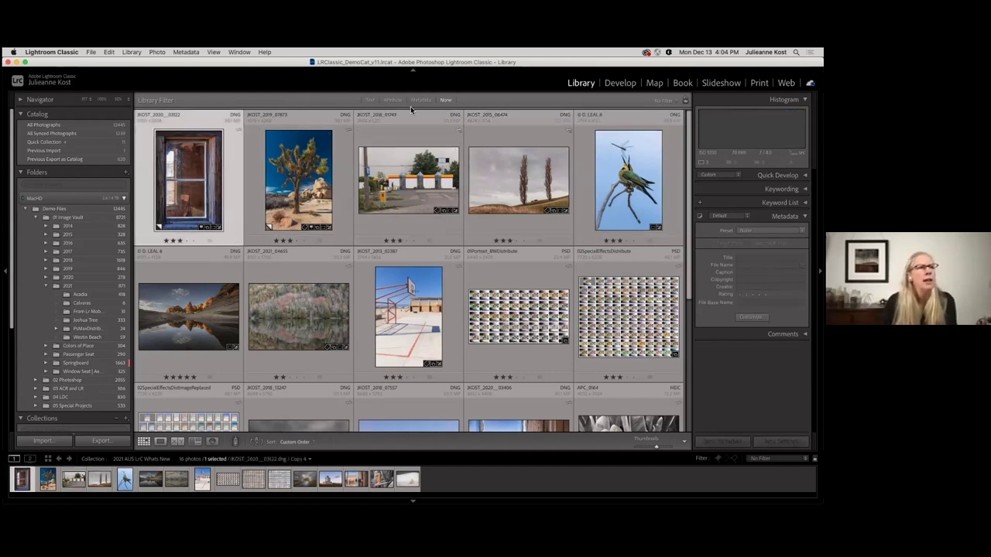
pyautogui.click(421, 101)
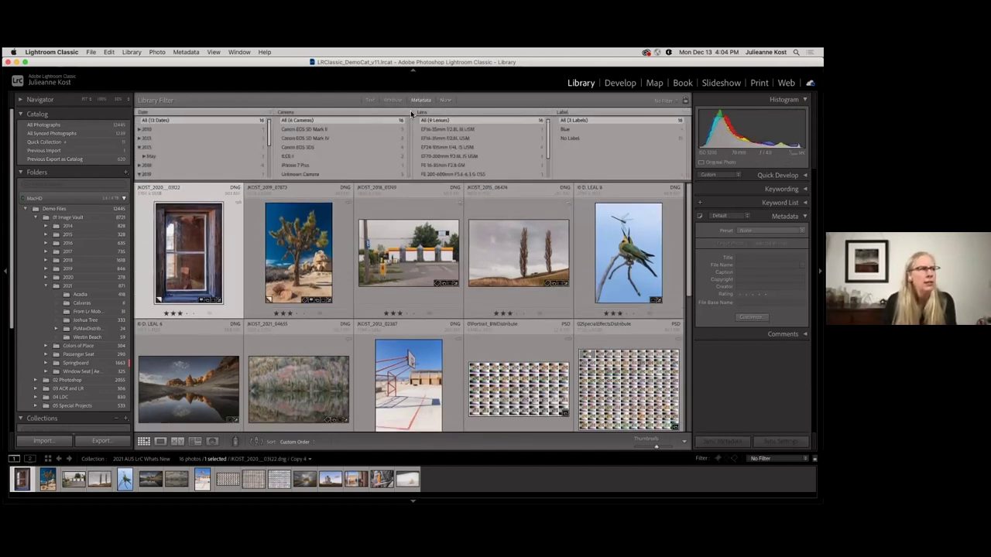
pyautogui.click(148, 113)
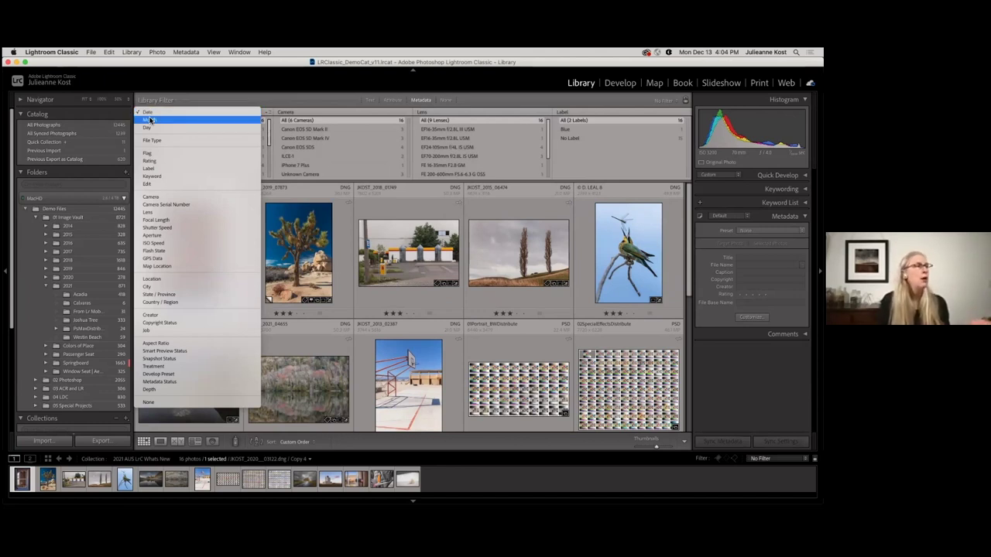
pyautogui.click(151, 121)
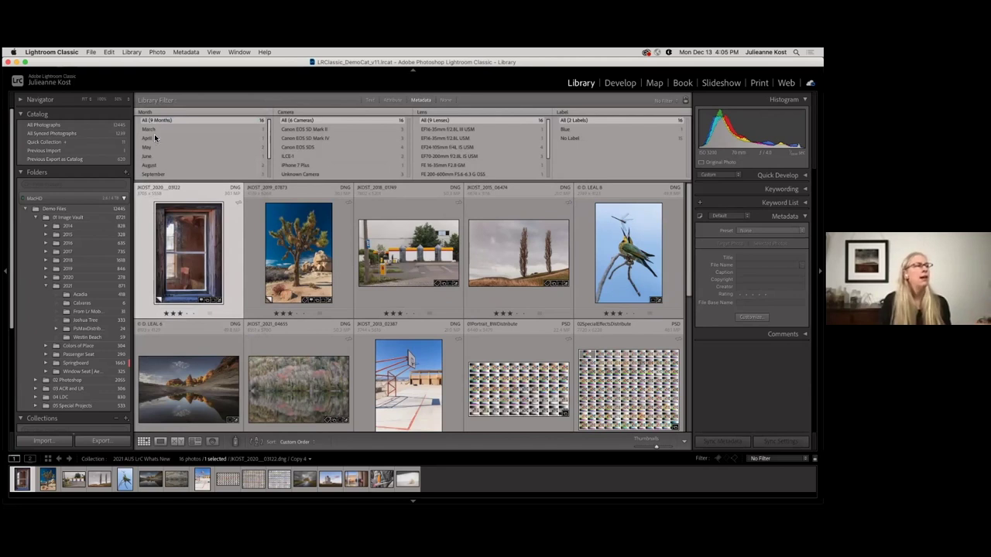
pyautogui.click(152, 148)
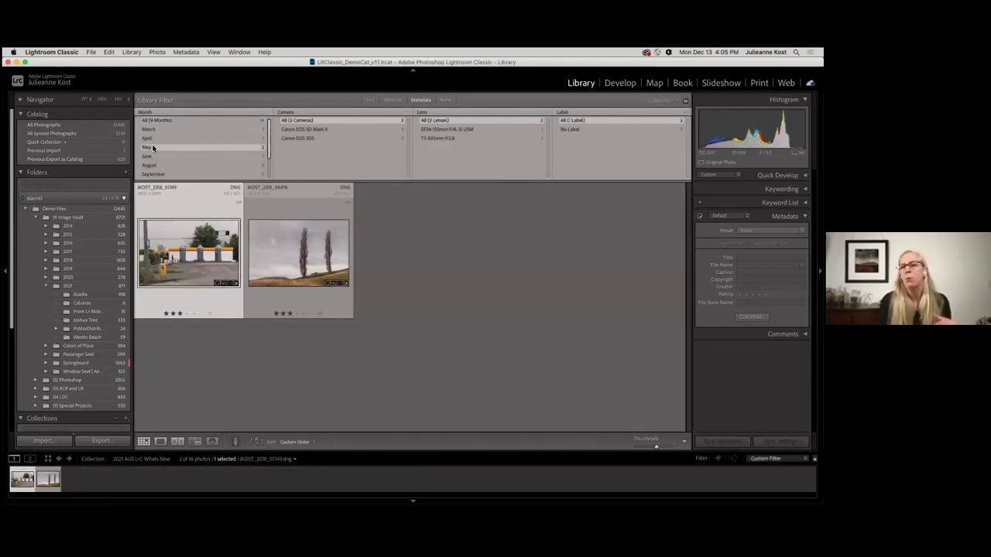
# Return the Month filter column to Date and turn off the library filter
pyautogui.click(150, 114)
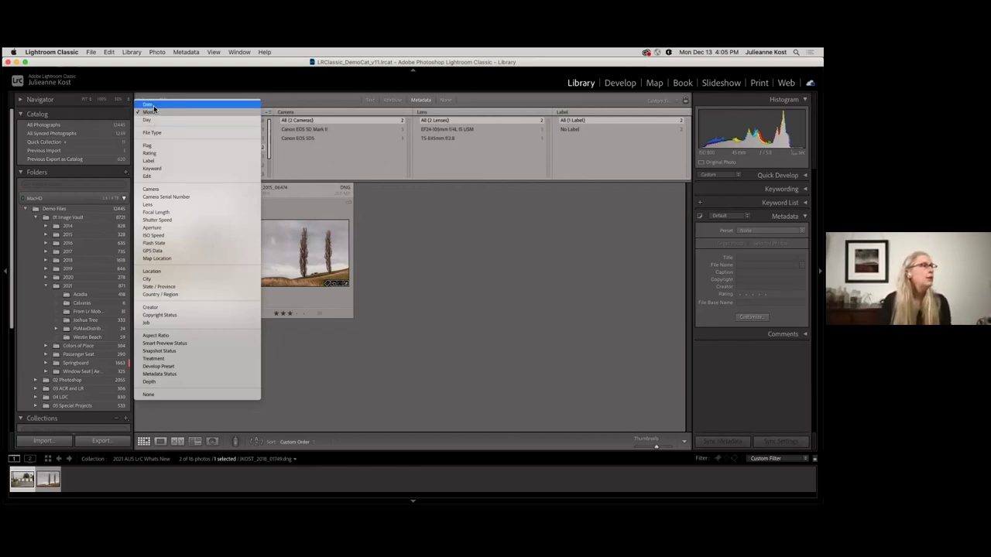
pyautogui.click(149, 104)
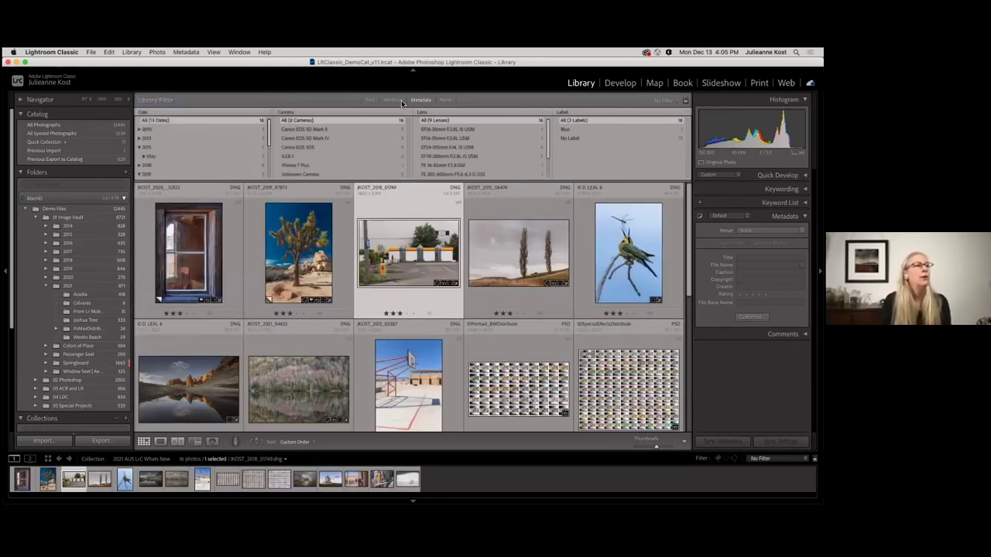
pyautogui.click(445, 101)
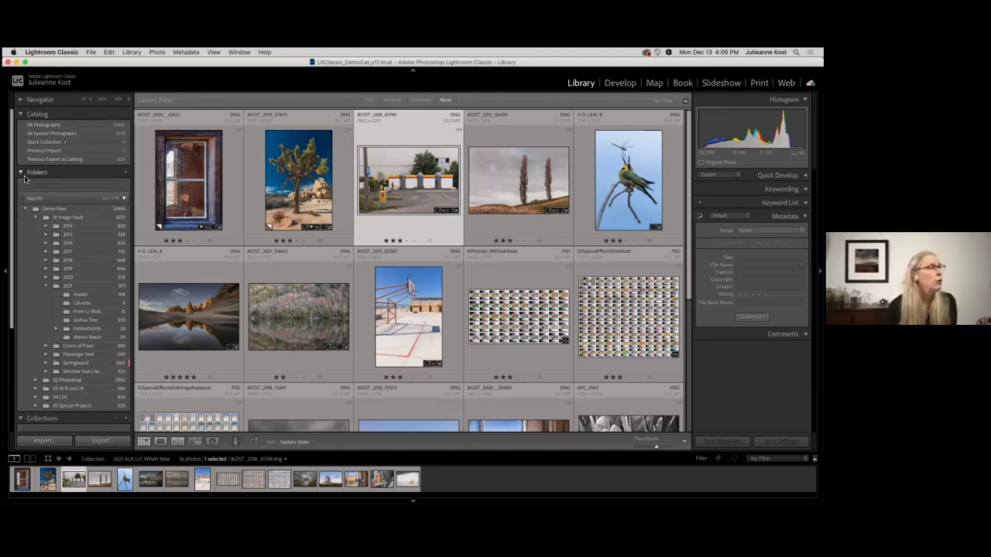
# Filter the collections by "super" and open the Super Resolution collection
pyautogui.scroll(-3, 29, 179)
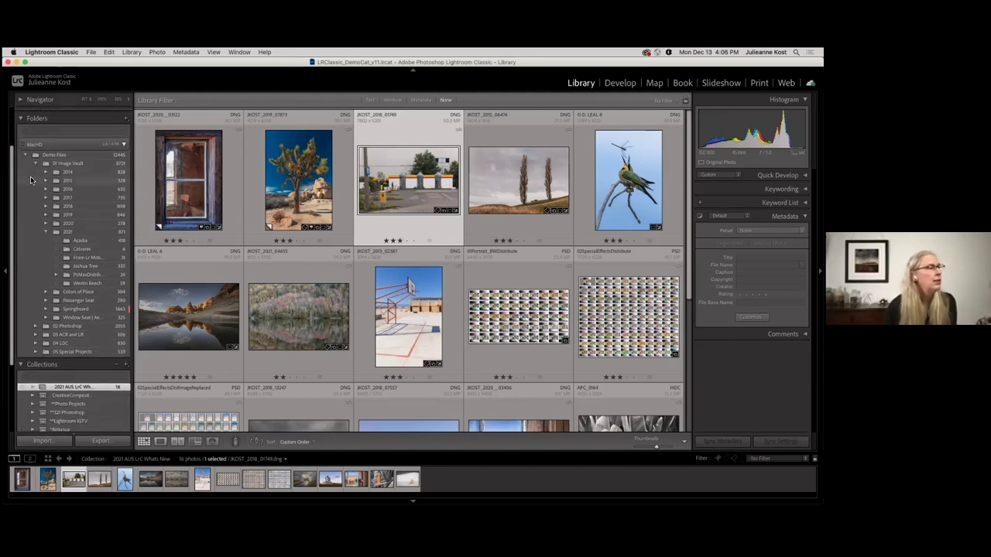
pyautogui.scroll(-4, 43, 185)
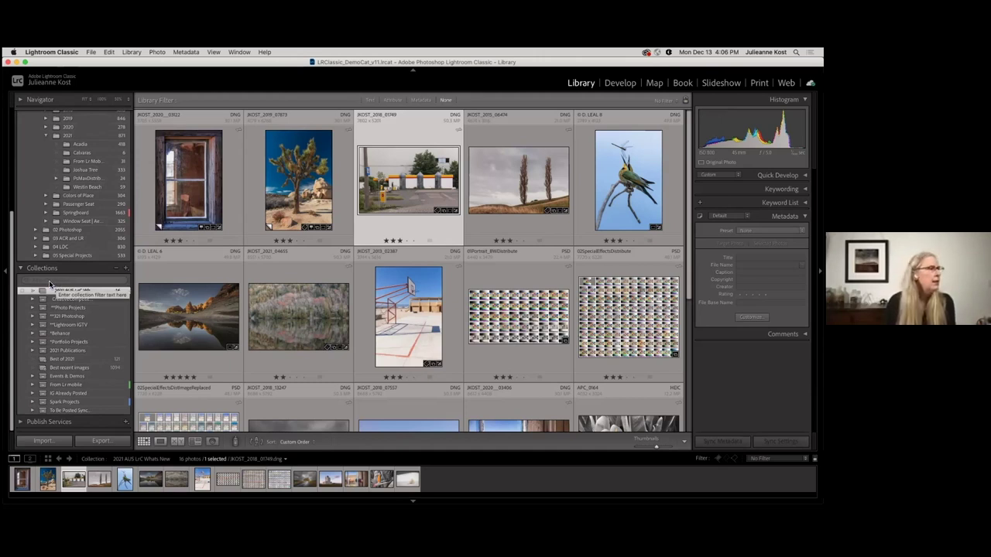
pyautogui.click(50, 283)
pyautogui.write('super')
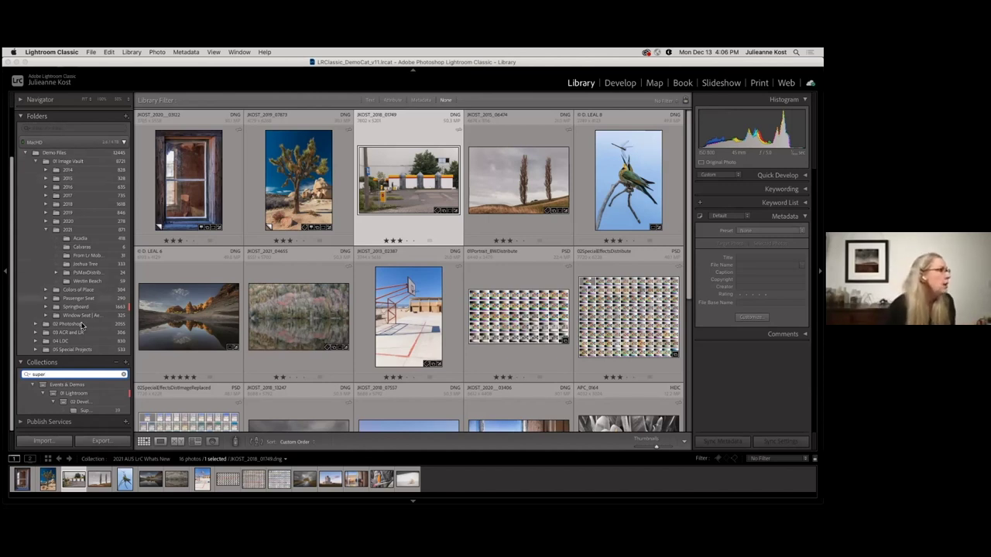
pyautogui.click(93, 410)
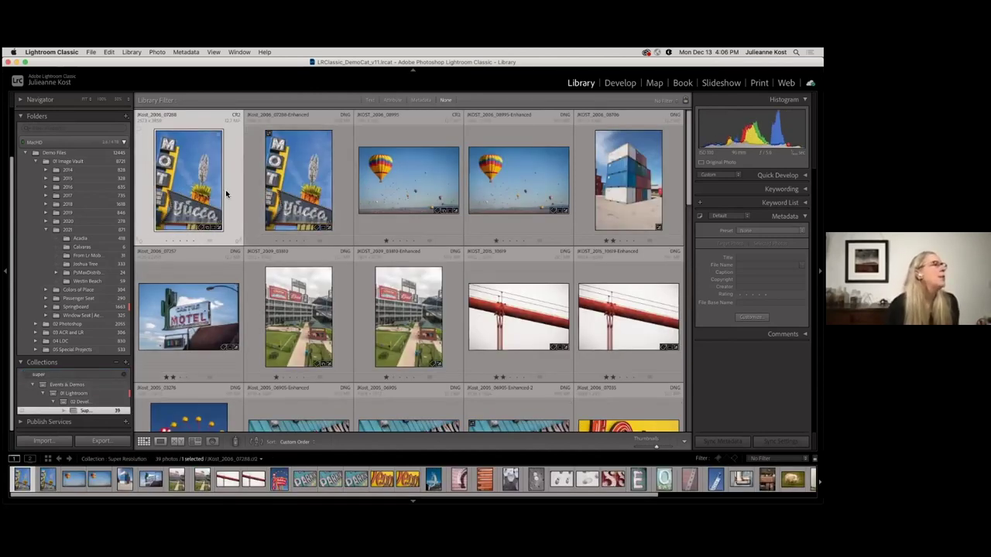
# Delete the existing enhanced DNG copy of the Yucca motel sign and select its original CR2 photo
pyautogui.click(289, 194)
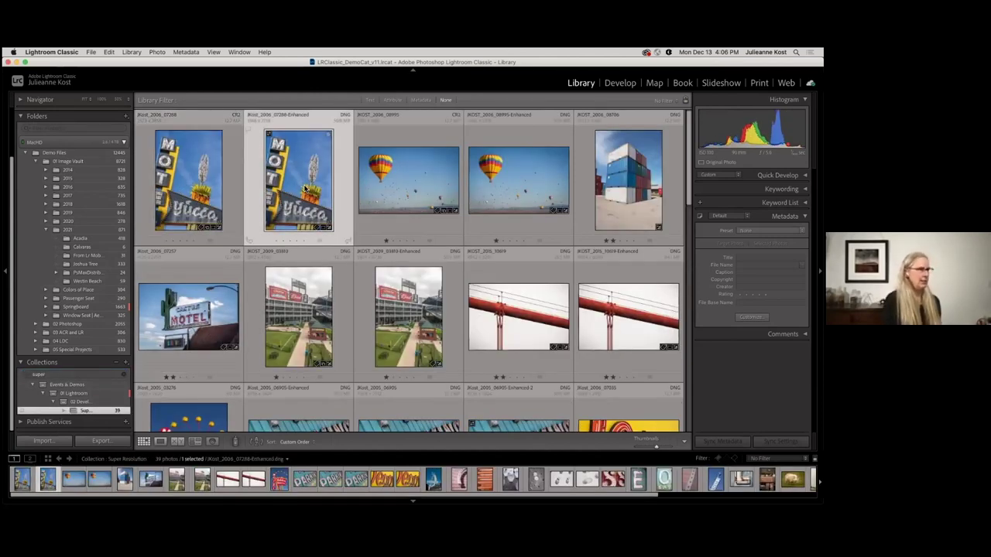
pyautogui.press('BackSpace')
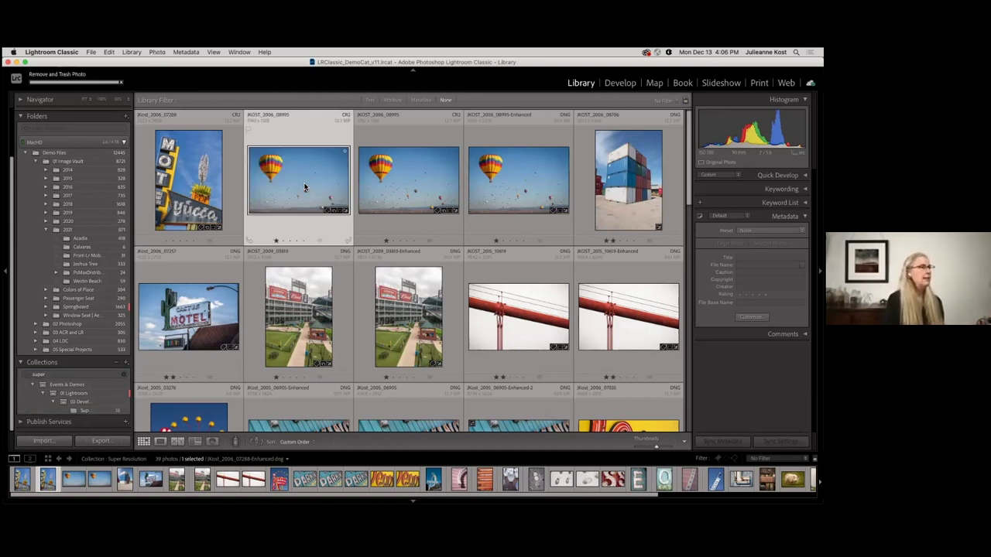
pyautogui.click(171, 217)
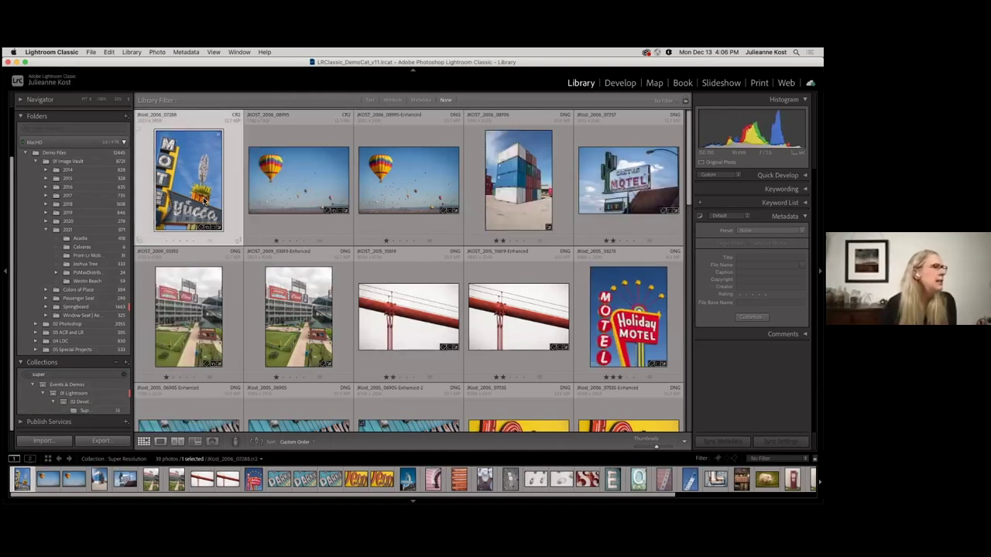
# View the original Yucca motel photo in Loupe view and open the Enhance preview for it
pyautogui.doubleClick(199, 198)
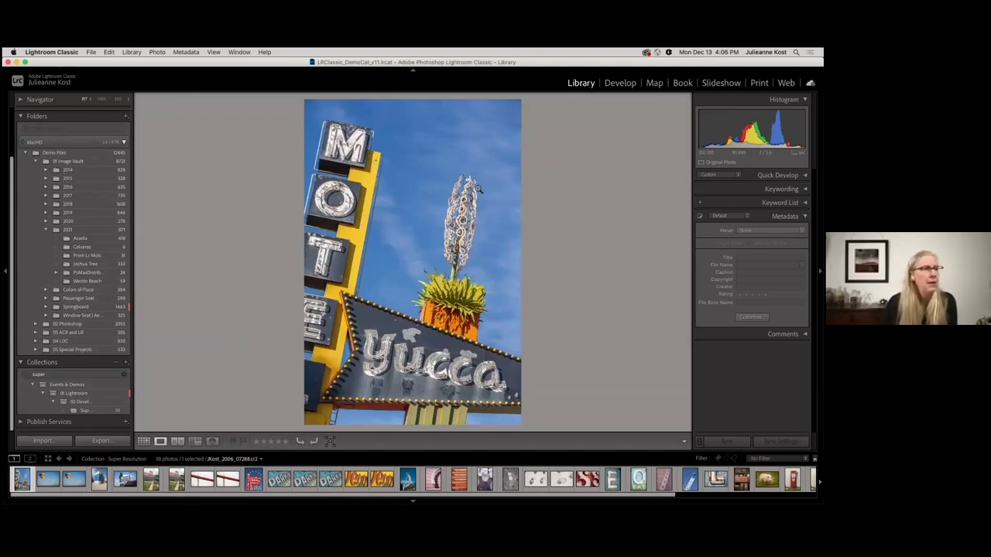
pyautogui.click(516, 246)
pyautogui.click(532, 248)
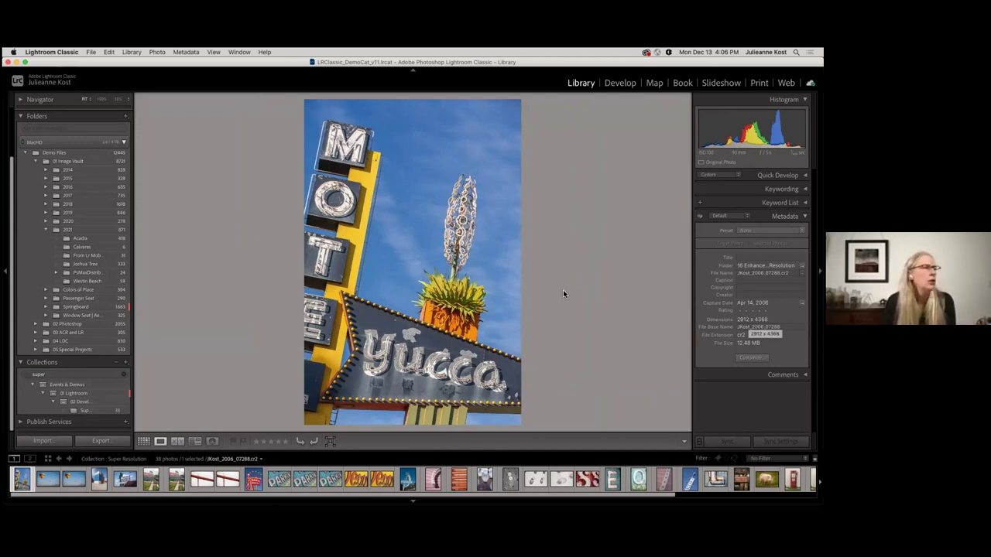
pyautogui.click(157, 53)
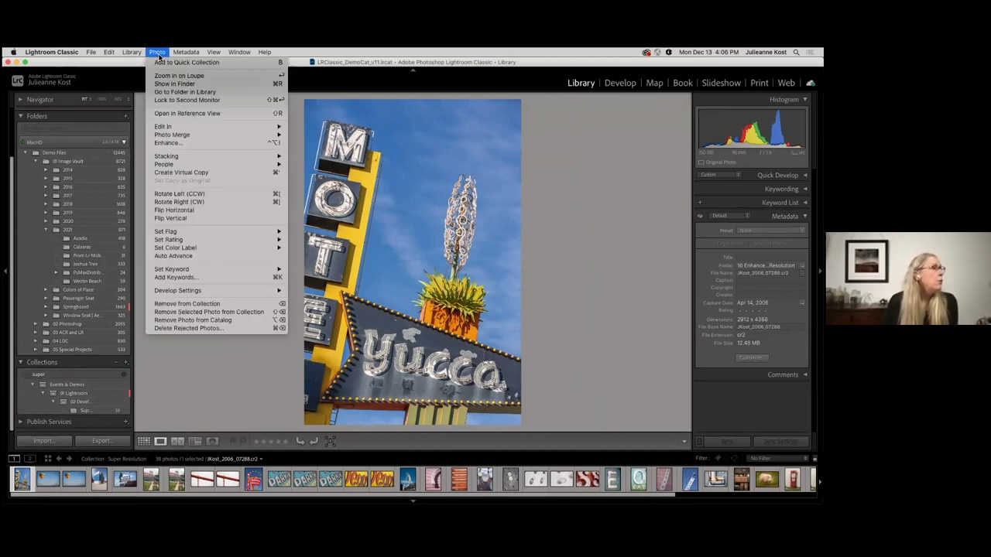
pyautogui.click(175, 143)
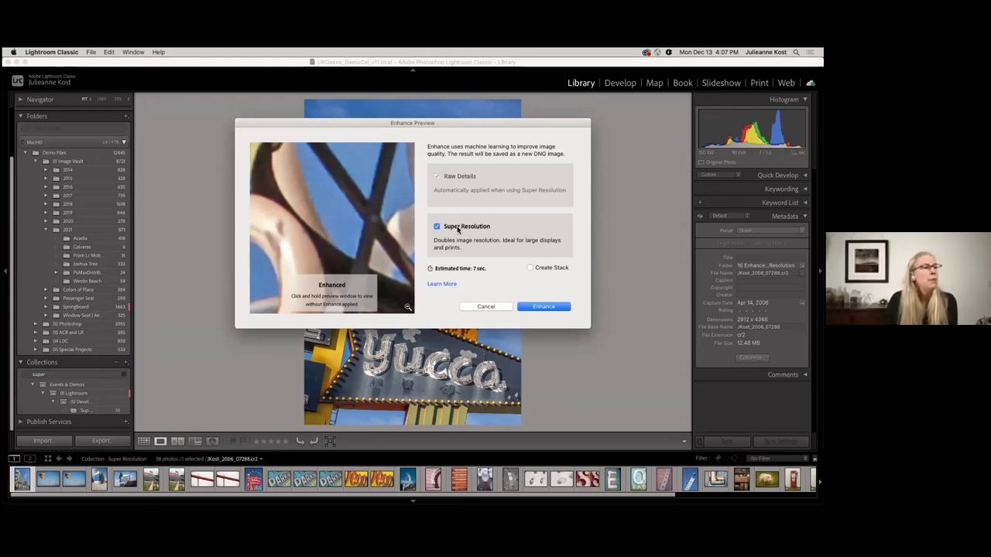
# Turn off Super Resolution and compare the neon tubing with and without Raw Details in the enhance preview
pyautogui.click(437, 227)
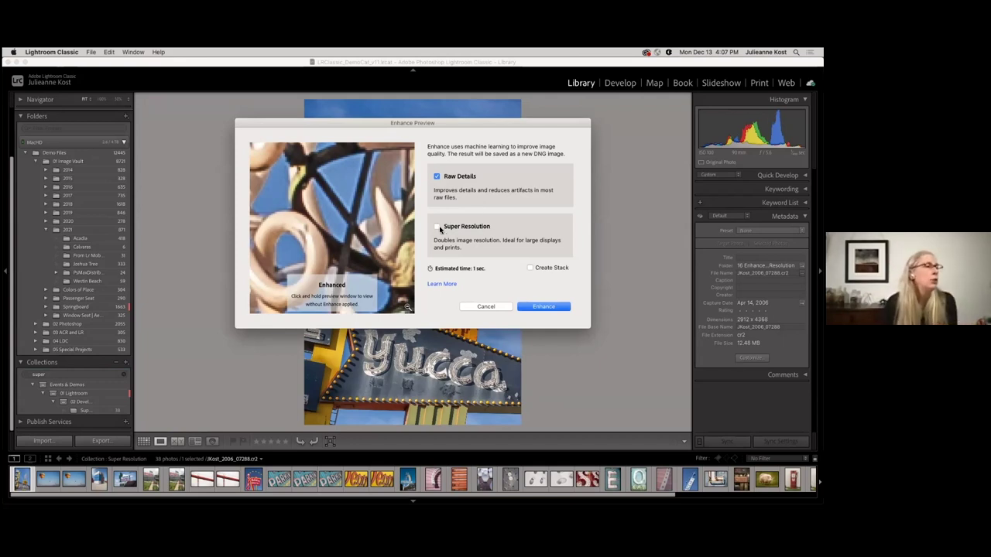
pyautogui.moveTo(305, 238); pyautogui.dragTo(348, 248)
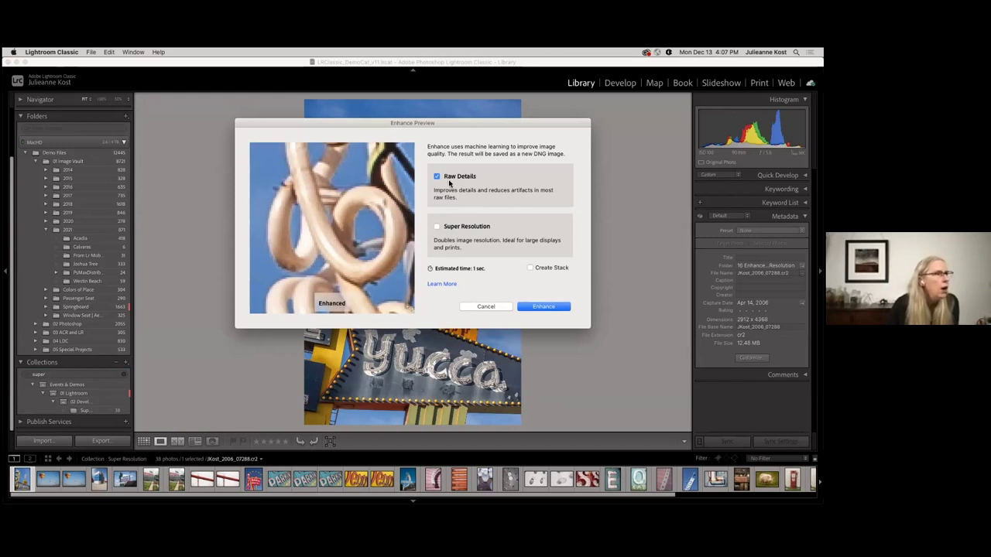
pyautogui.click(316, 233)
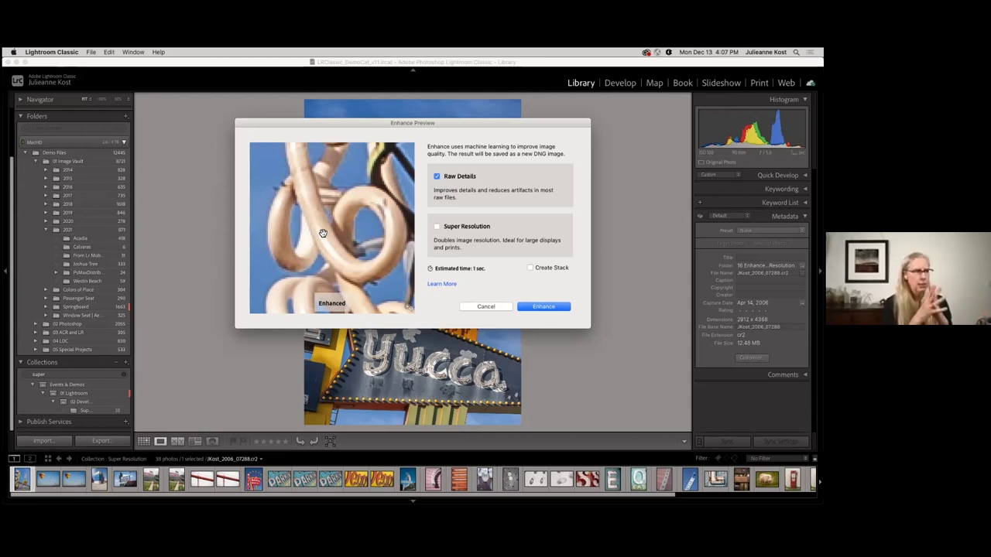
pyautogui.click(323, 233)
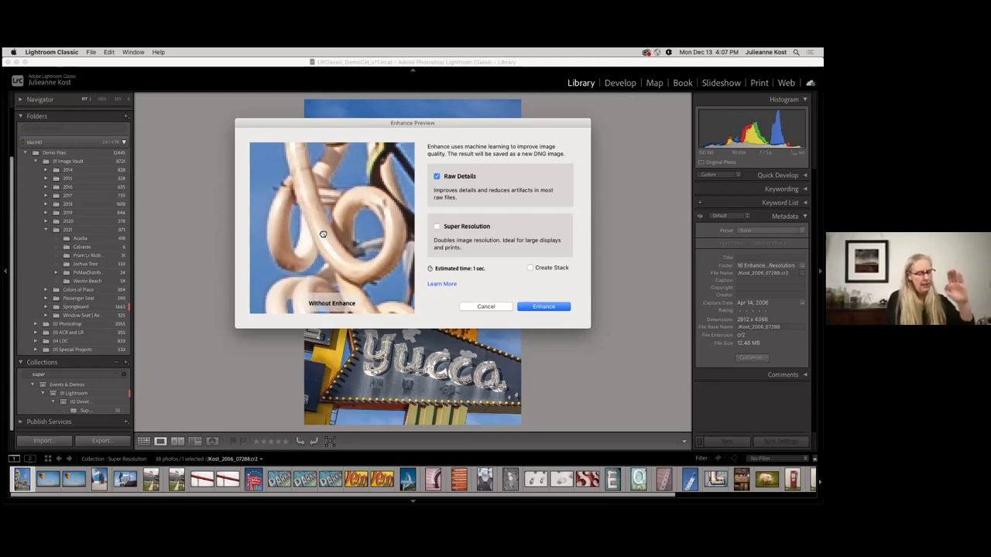
pyautogui.moveTo(323, 234); pyautogui.dragTo(323, 233)
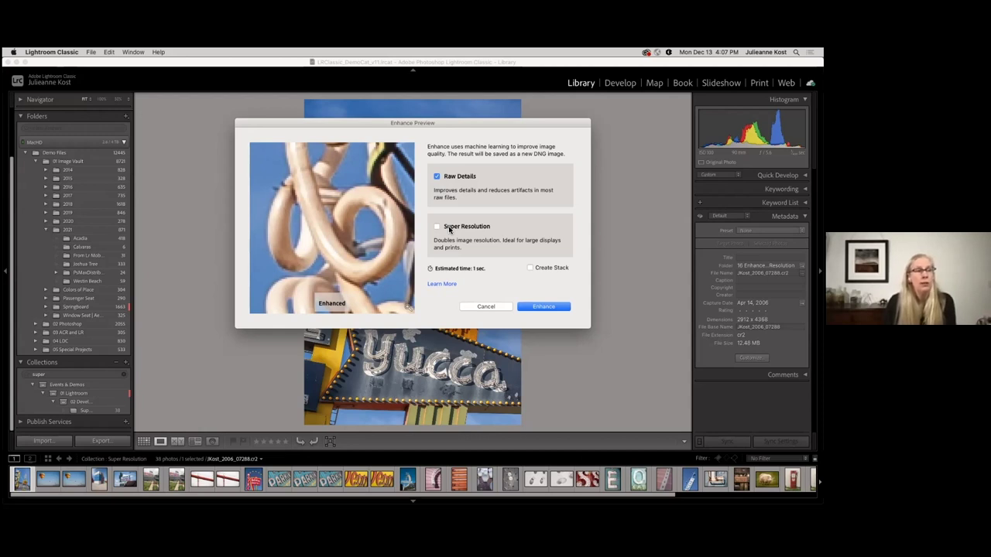
# Turn Super Resolution back on, compare the preview with and without it, and enhance the photo without creating a stack
pyautogui.click(438, 227)
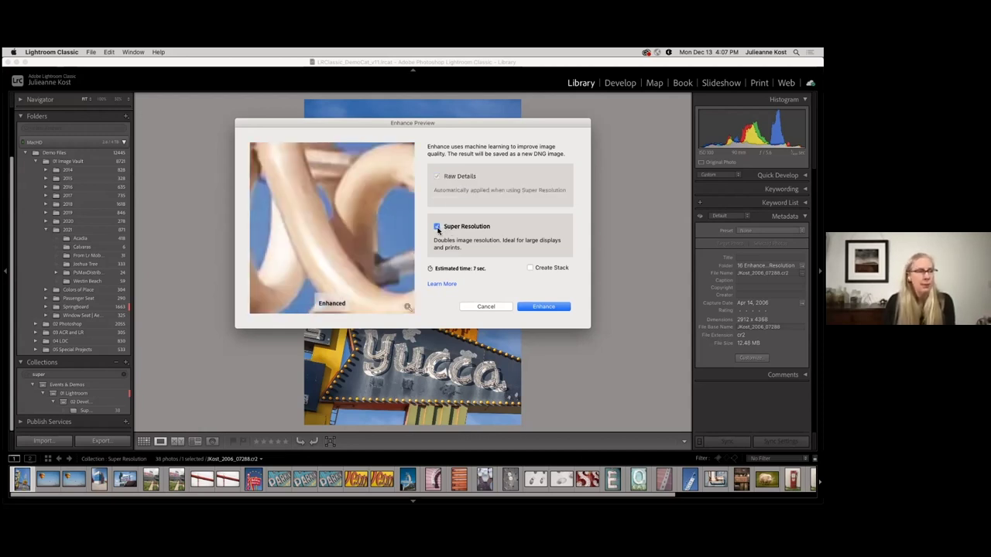
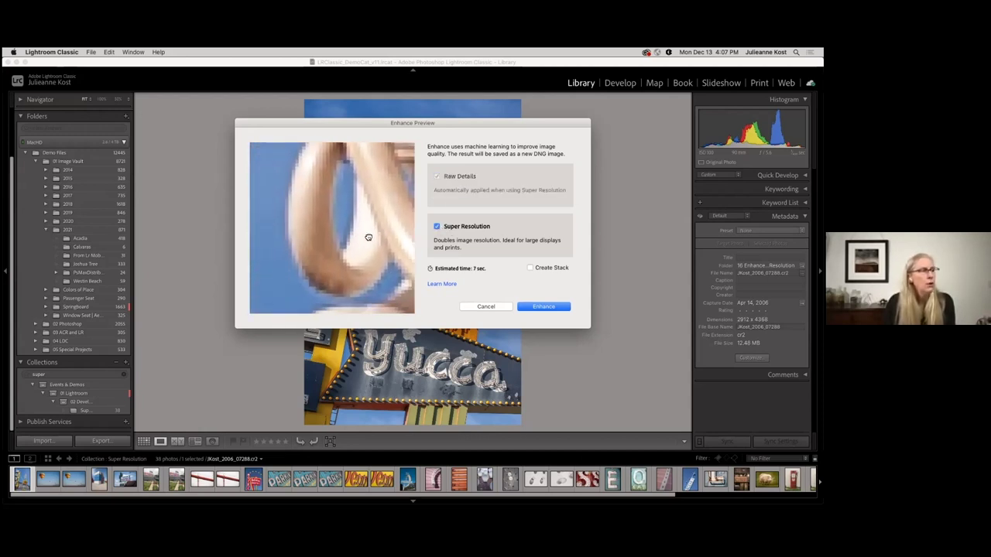
pyautogui.click(318, 234)
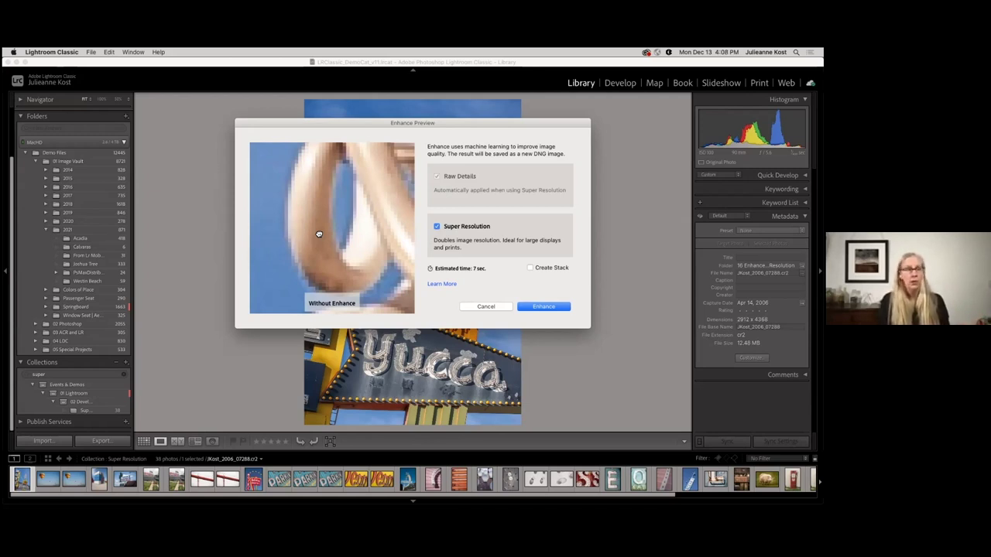
pyautogui.click(318, 233)
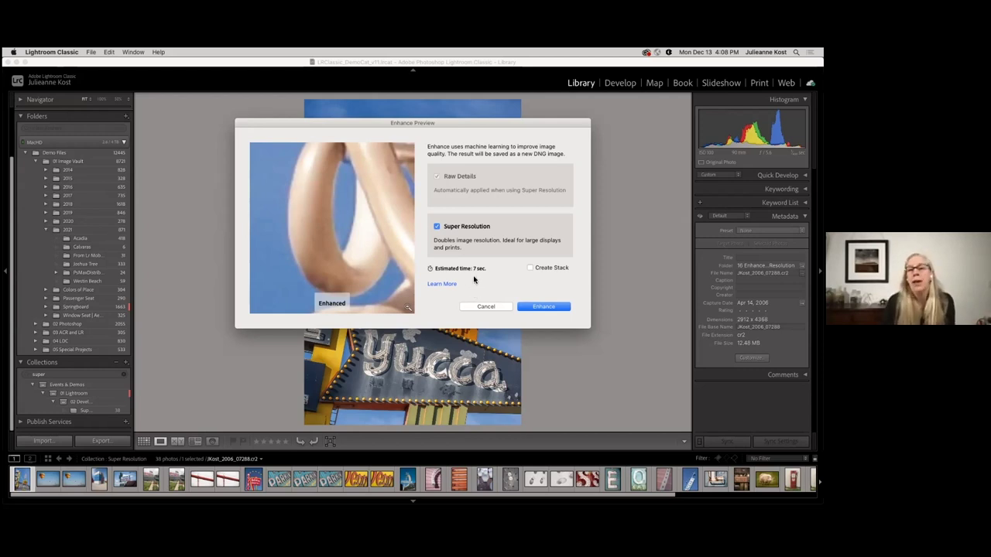
pyautogui.click(529, 308)
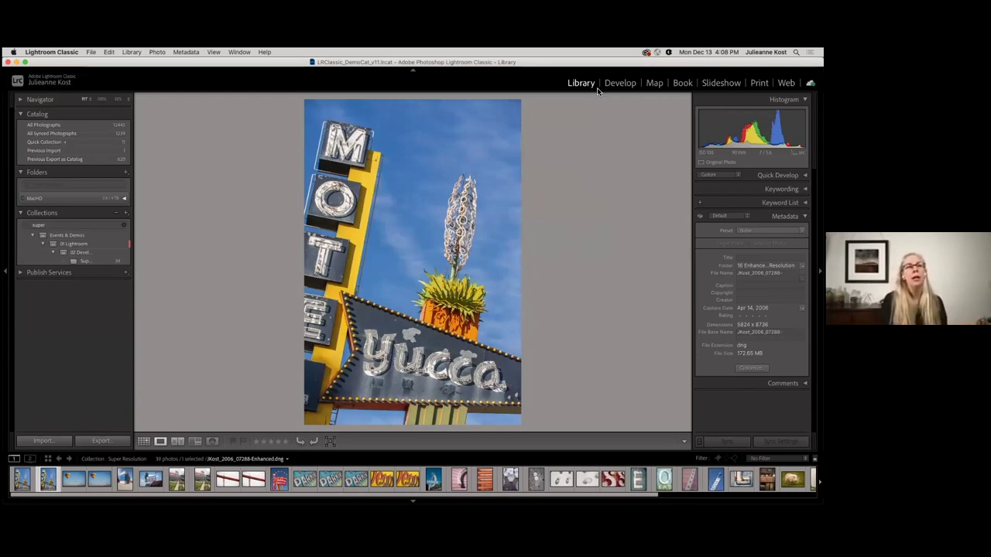
# Switch to Develop and compare the editing history of the original motel photo with that of its enhanced copy
pyautogui.click(620, 83)
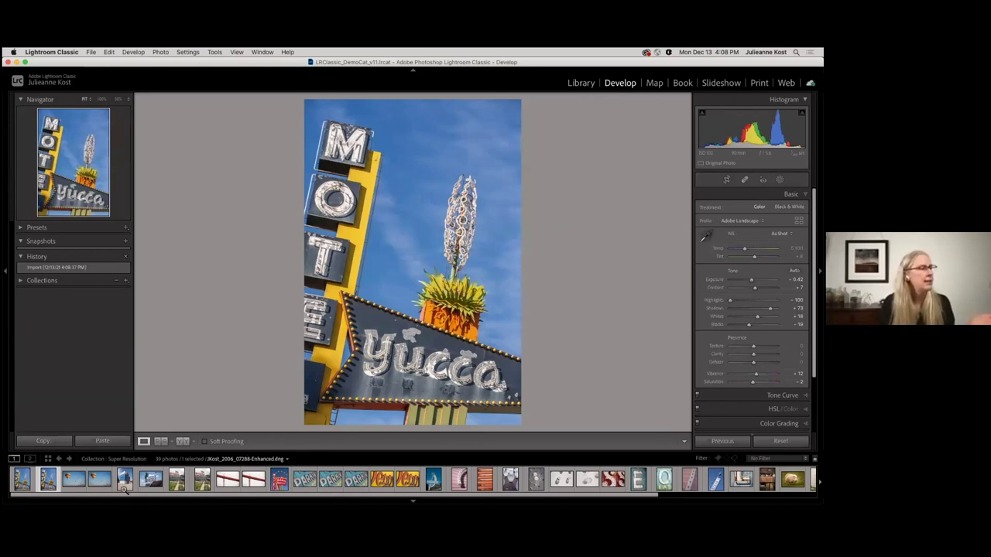
pyautogui.click(23, 481)
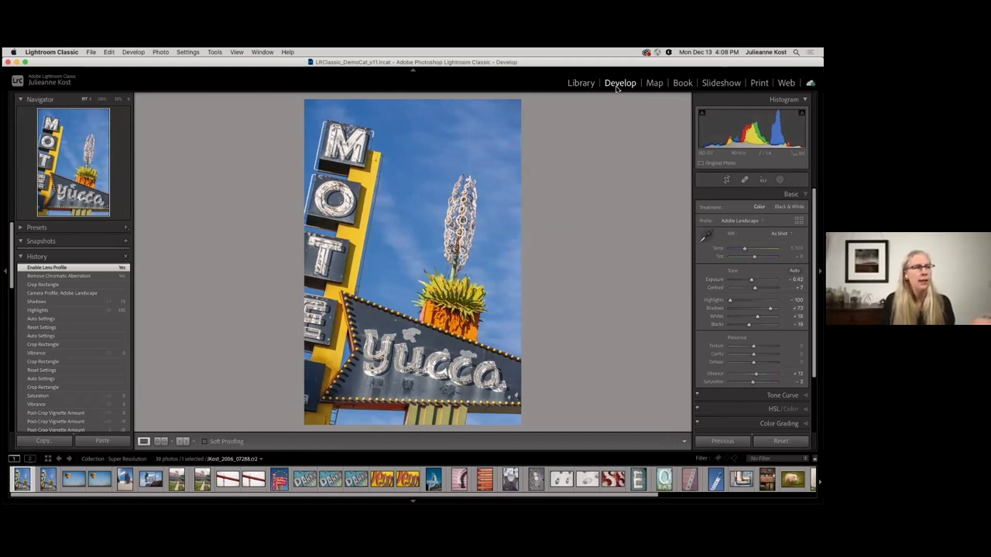
pyautogui.click(55, 484)
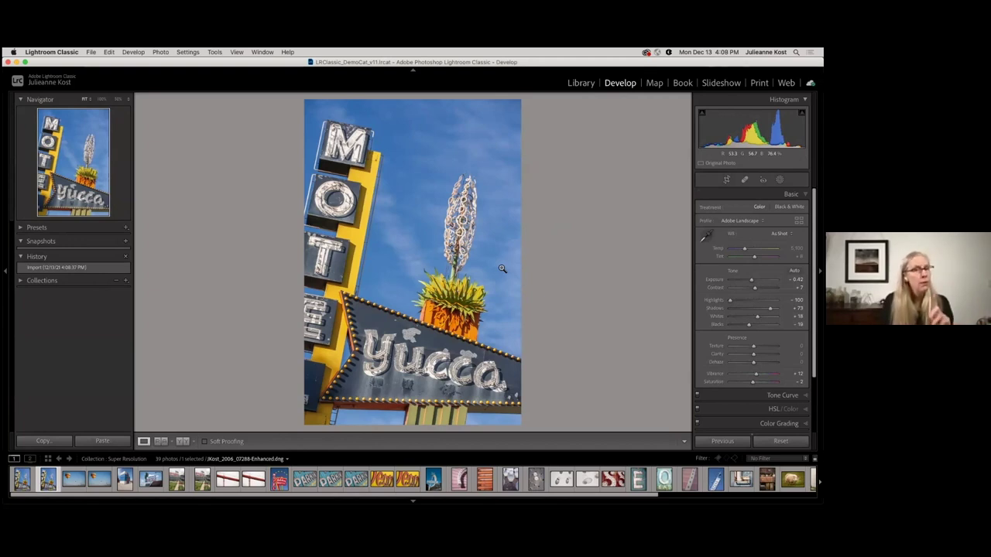
# Zoom the enhanced photo to 100% on the neon plant, check its Detail settings, and return to the Basic settings
pyautogui.click(458, 191)
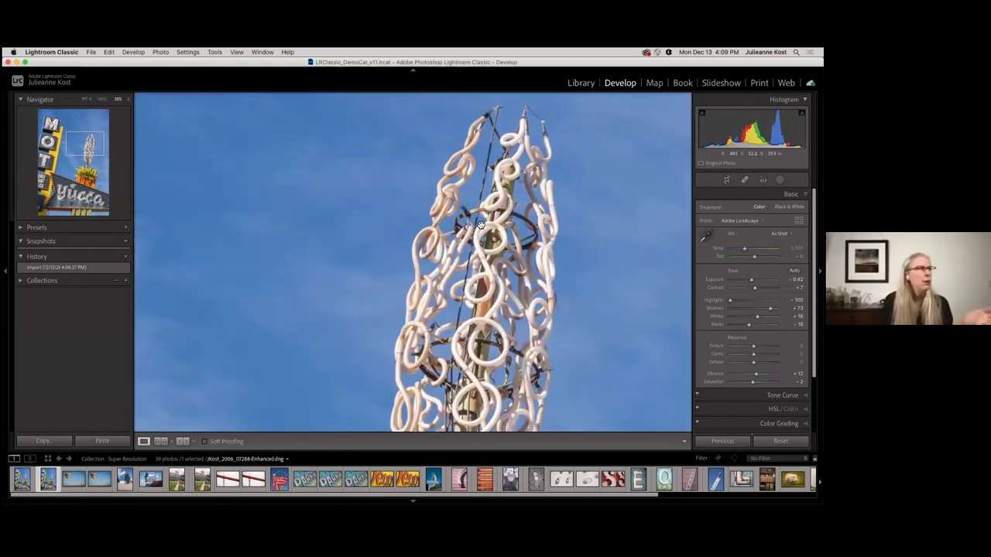
pyautogui.click(101, 99)
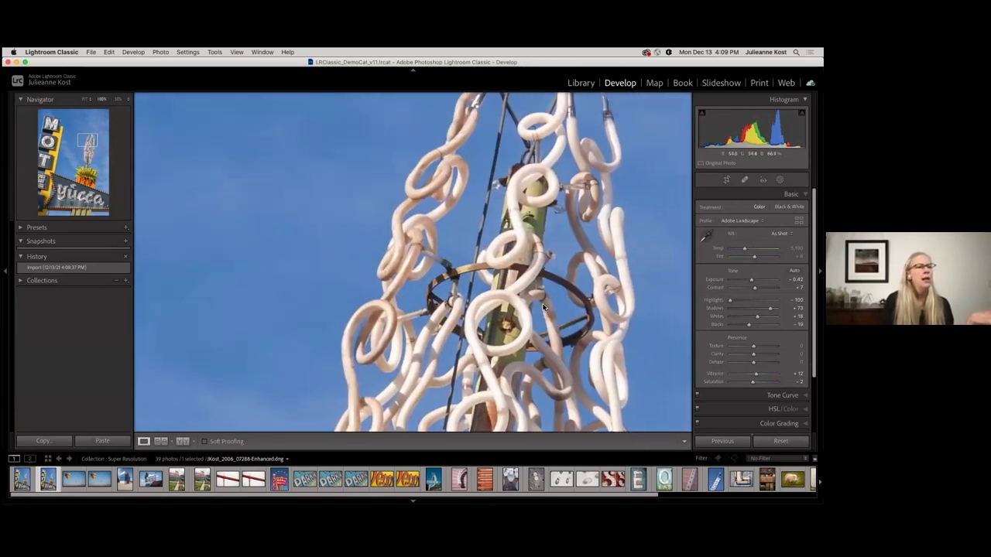
pyautogui.scroll(-2, 789, 346)
pyautogui.scroll(-2, 789, 356)
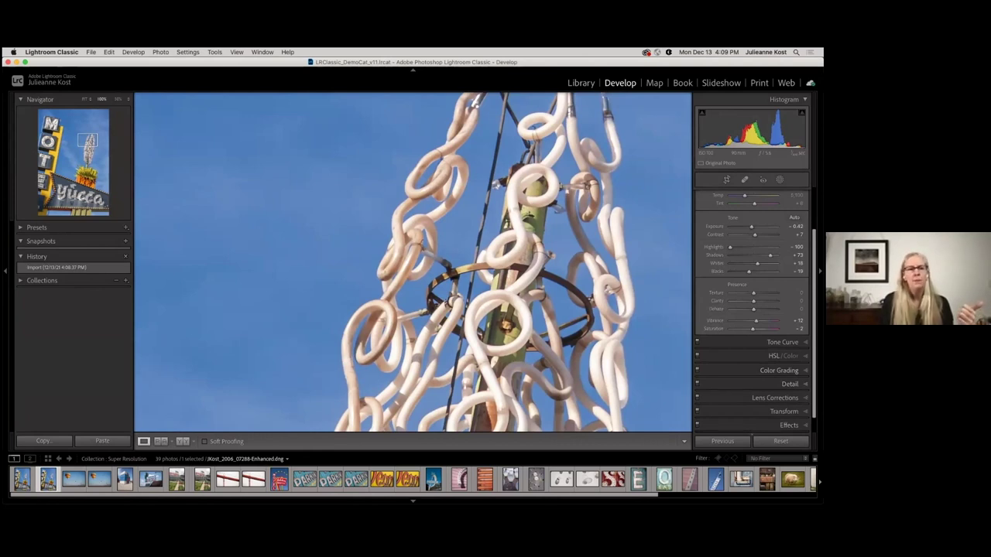
pyautogui.click(789, 384)
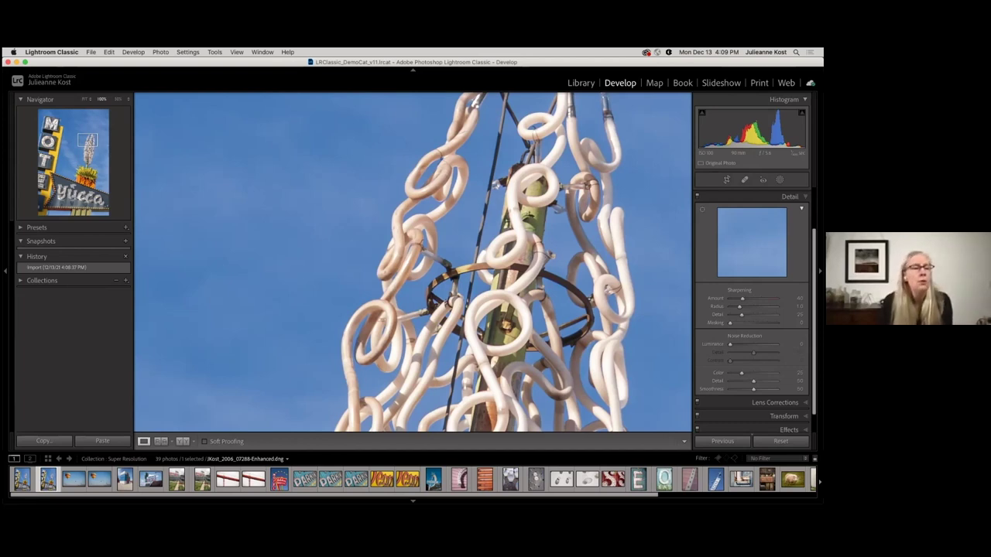
pyautogui.scroll(3, 751, 309)
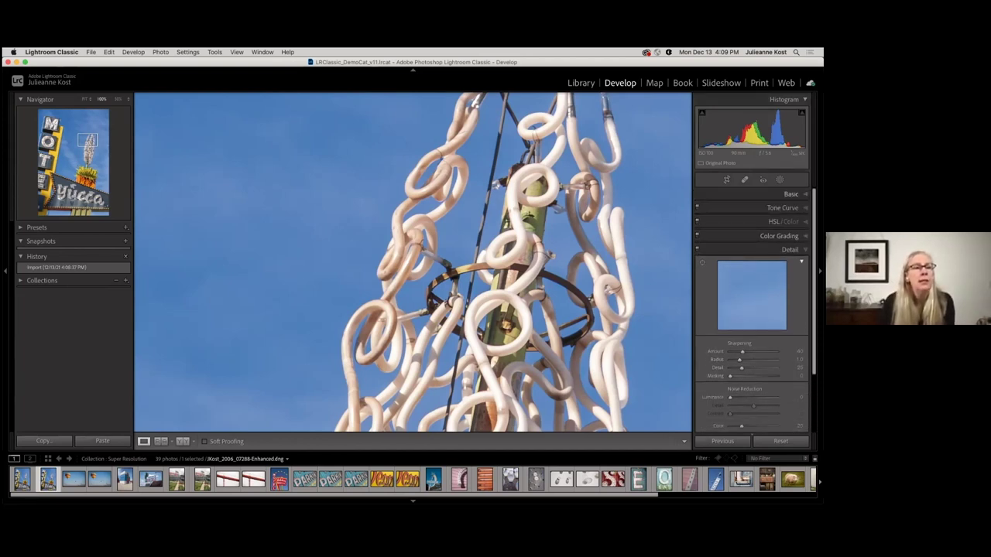
pyautogui.press('super+1')
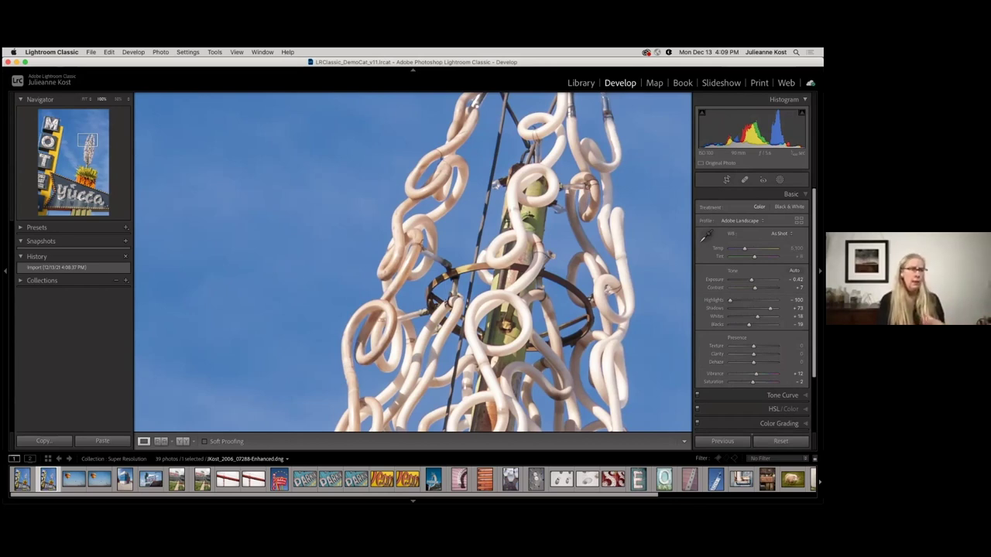
# Return to the Library grid, select the original motel, original balloon and container photos together, and locate the Enhance command for them
pyautogui.press('g')
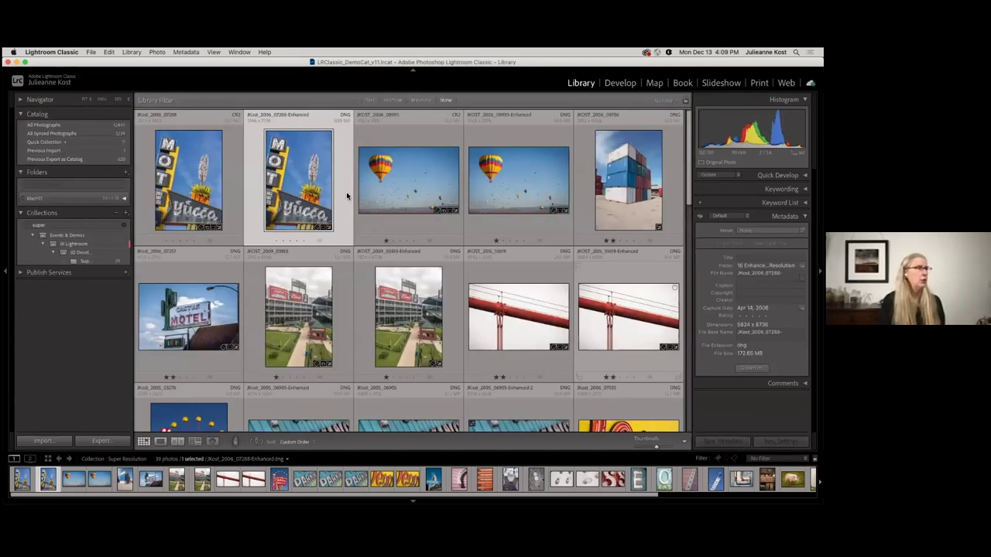
pyautogui.click(211, 190)
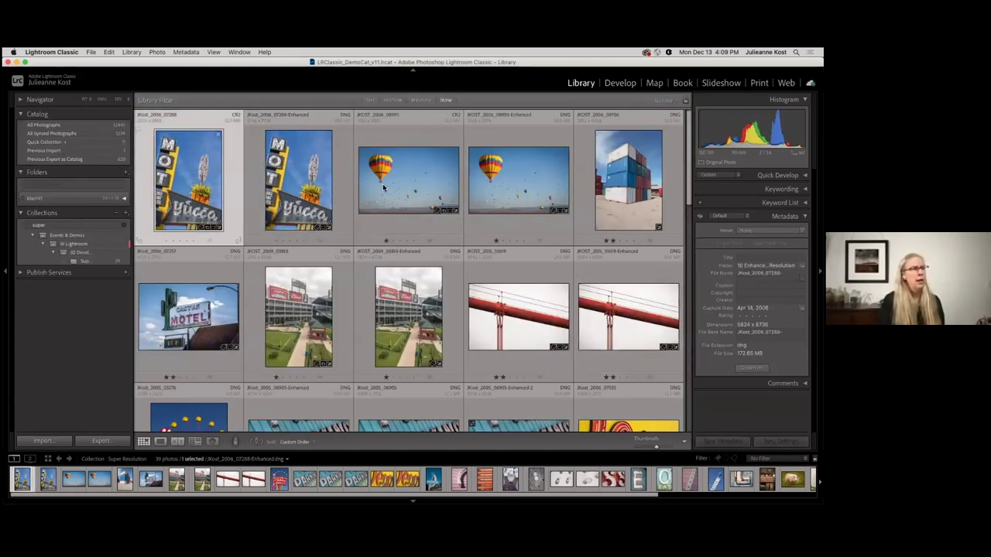
pyautogui.keyDown('super'); pyautogui.click(385, 189); pyautogui.keyUp('super')
pyautogui.keyDown('super'); pyautogui.click(584, 193); pyautogui.keyUp('super')
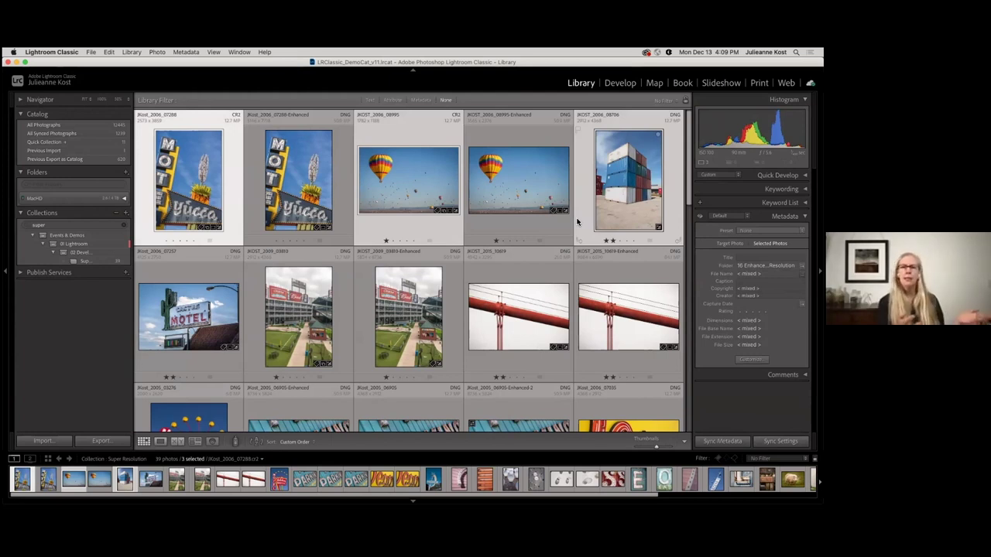
pyautogui.click(164, 52)
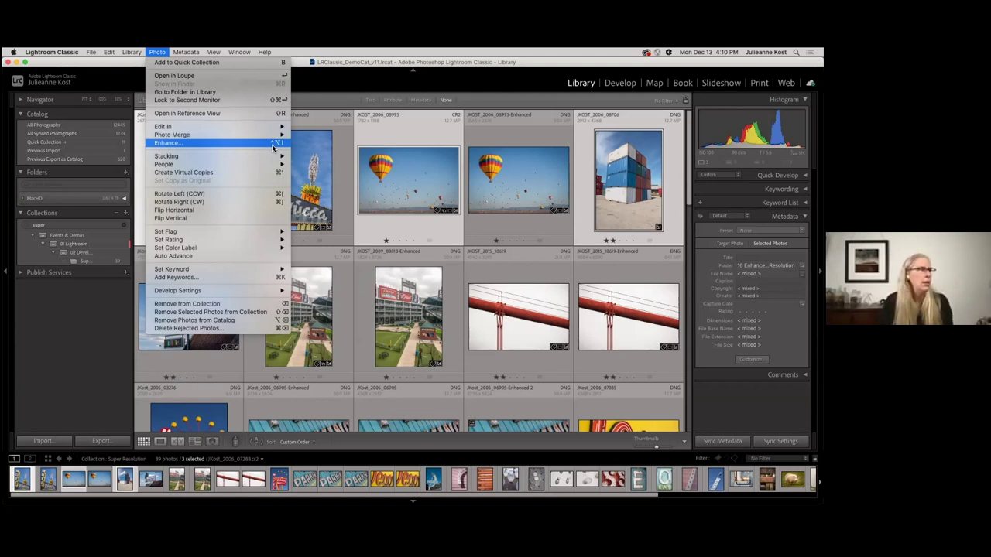
pyautogui.click(317, 151)
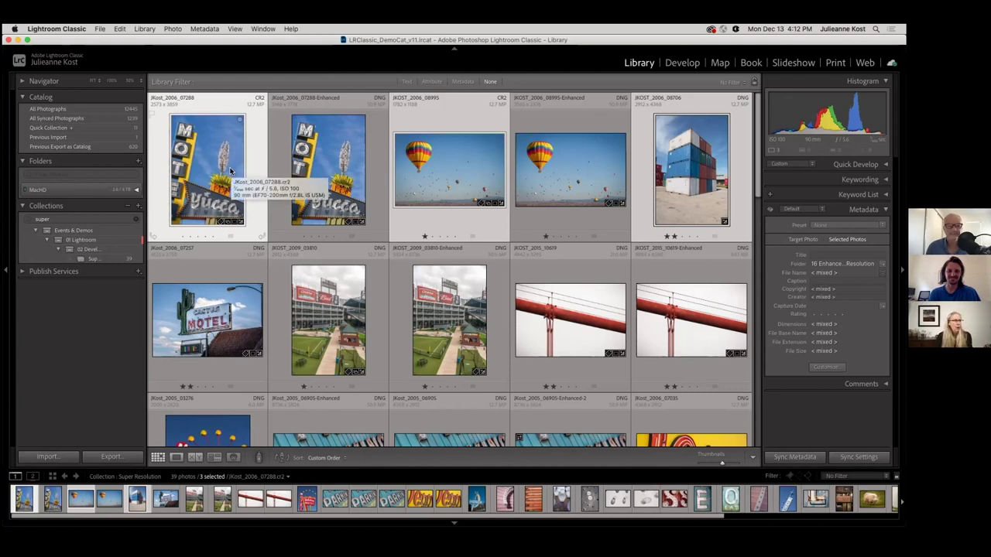
# Clear the collection search, open the 2021 AUS LrC Whats New collection, and show its first photo fitted to view in Develop
pyautogui.click(135, 221)
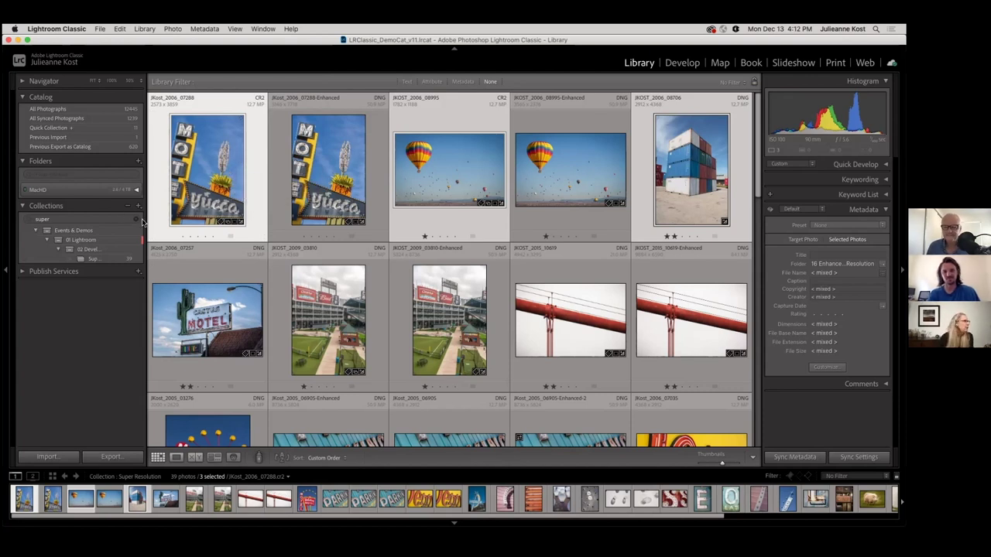
pyautogui.click(101, 231)
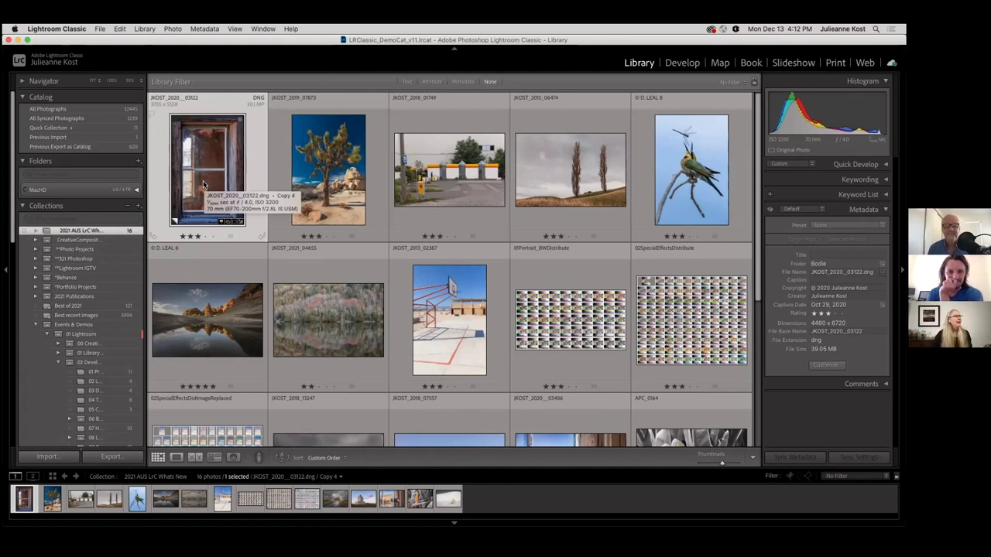
pyautogui.press('z')
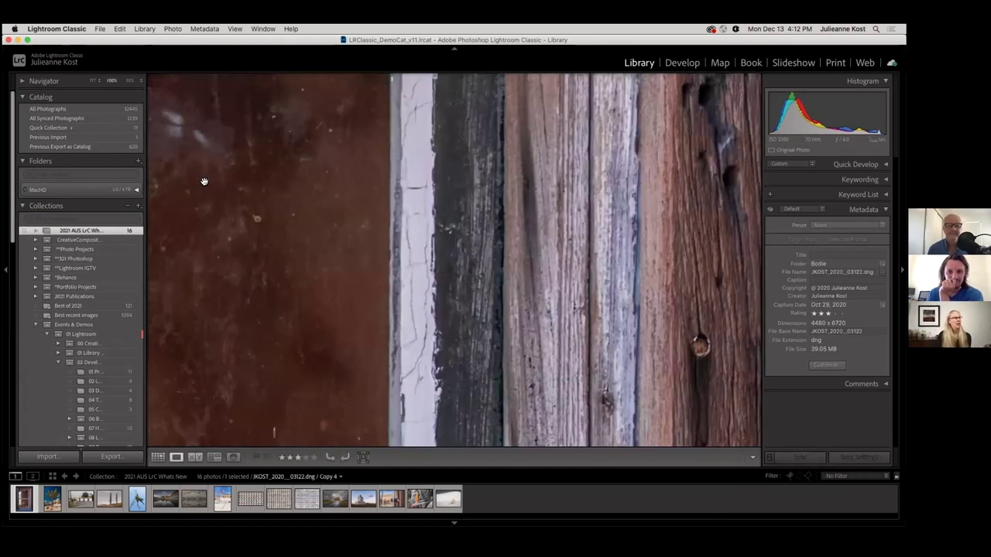
pyautogui.press('d')
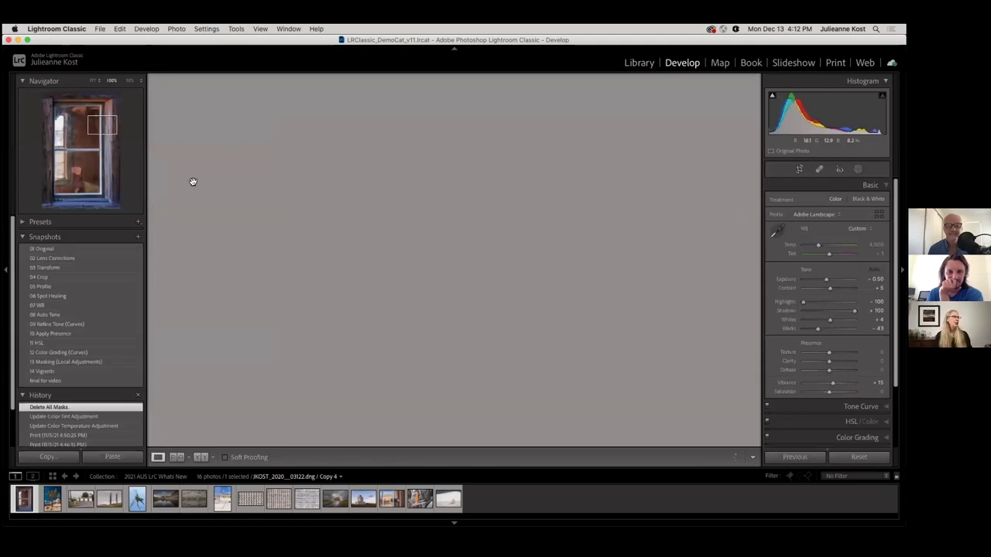
pyautogui.click(375, 178)
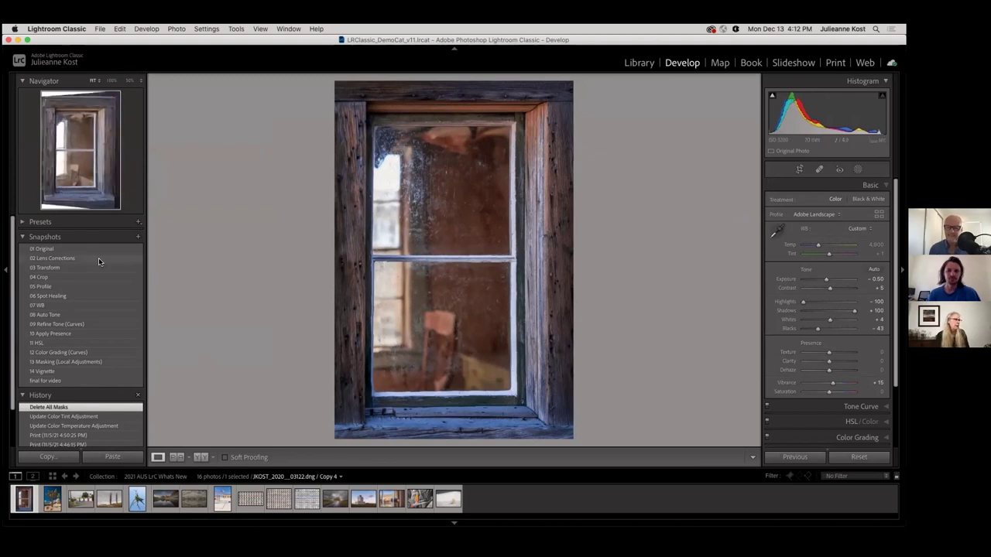
# Apply the 01 Original and 02 Lens Corrections snapshots to the window photo and examine its lens profile correction settings
pyautogui.click(47, 249)
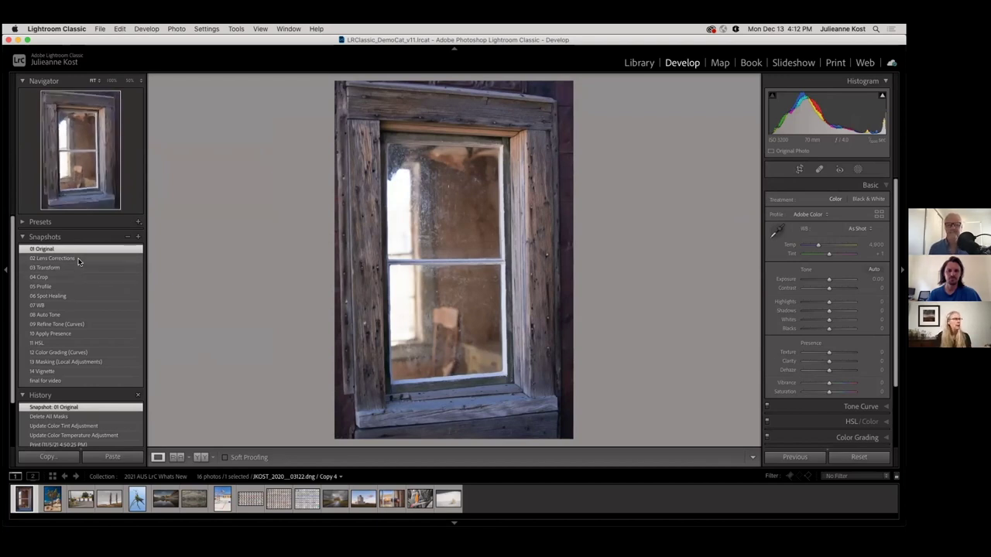
pyautogui.click(78, 258)
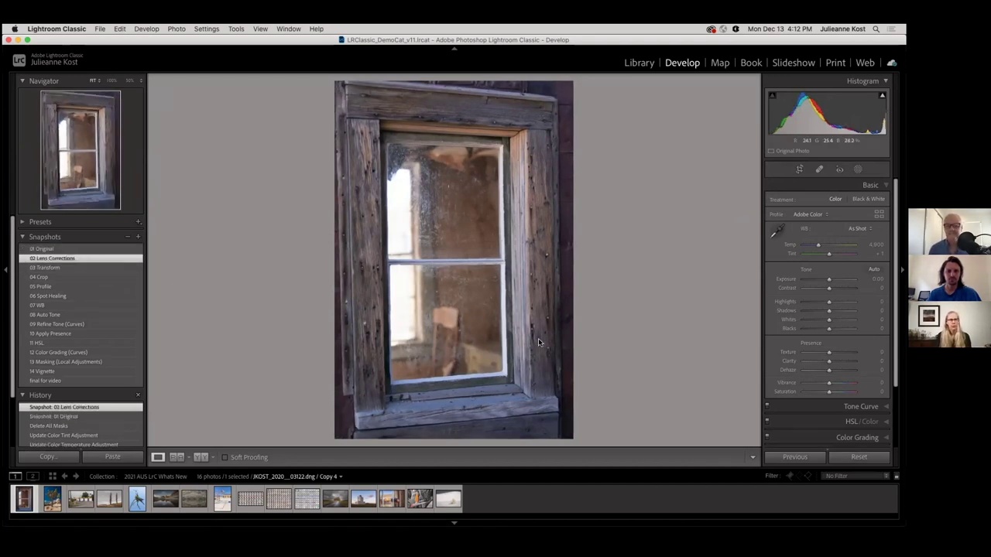
pyautogui.scroll(-3, 809, 348)
pyautogui.click(851, 391)
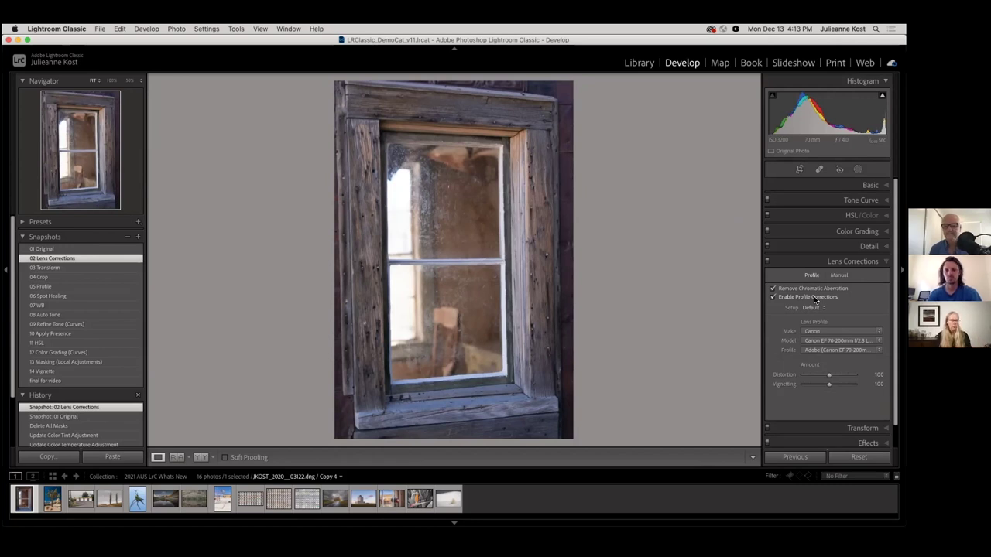
# Apply the 03 Transform snapshot, display its Guided Upright lines over the window, and apply the 04 Crop snapshot
pyautogui.click(108, 268)
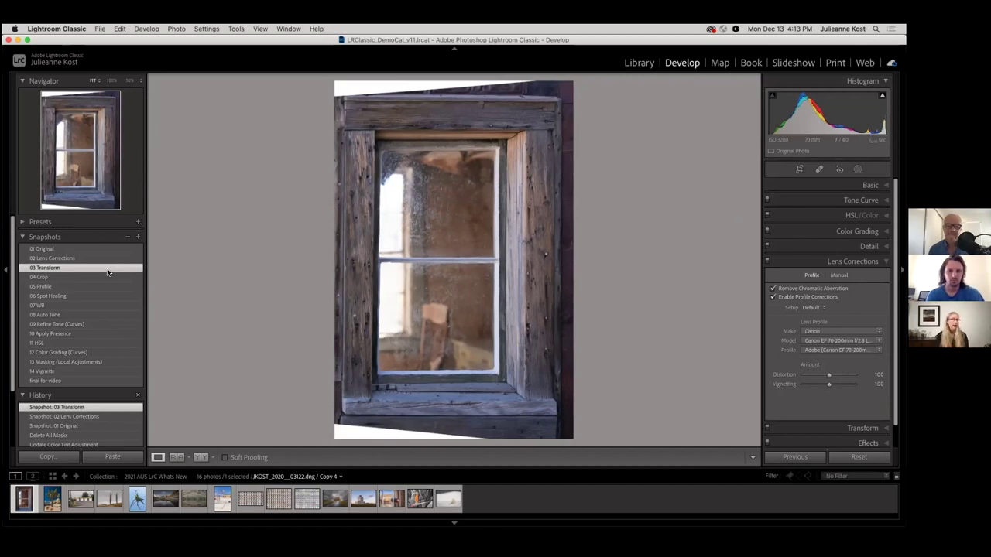
pyautogui.click(828, 428)
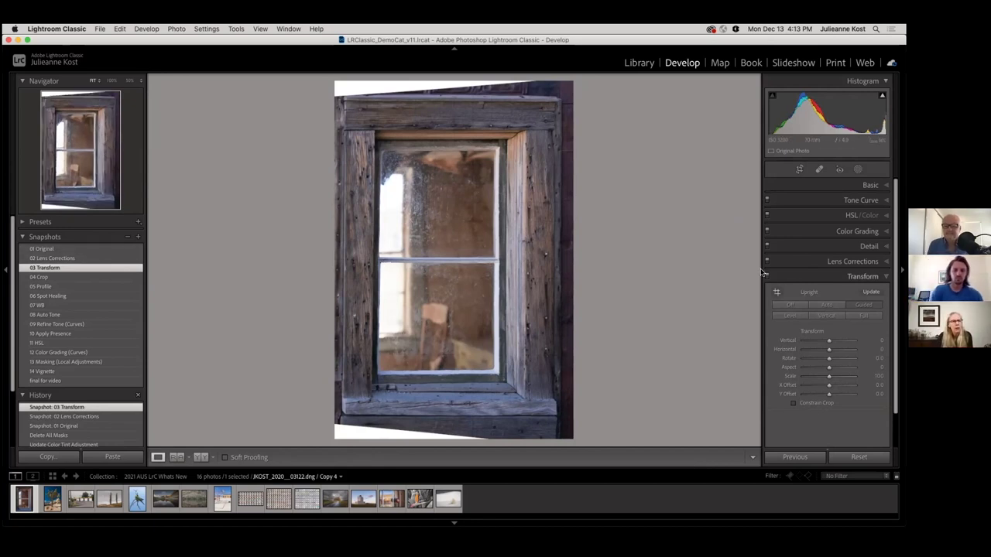
pyautogui.click(776, 291)
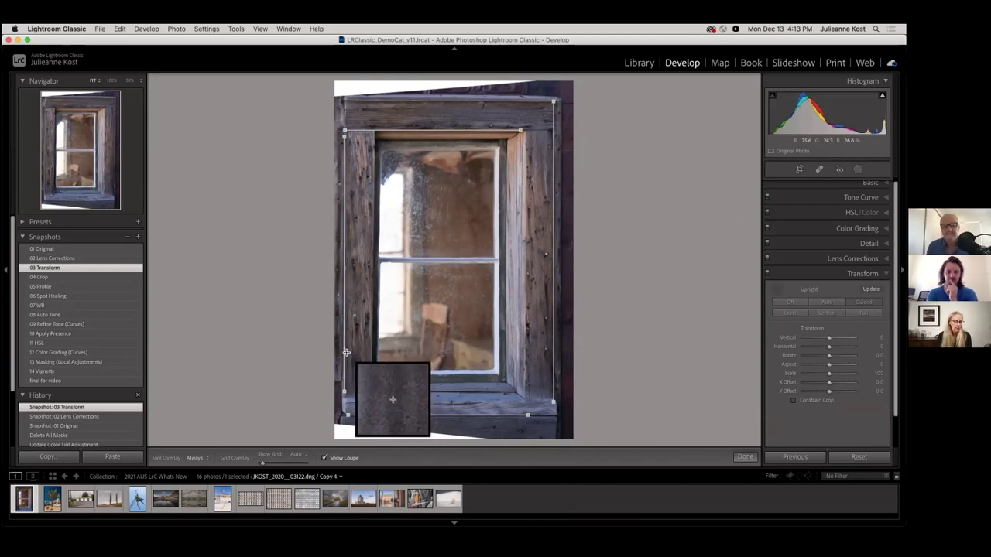
pyautogui.click(91, 278)
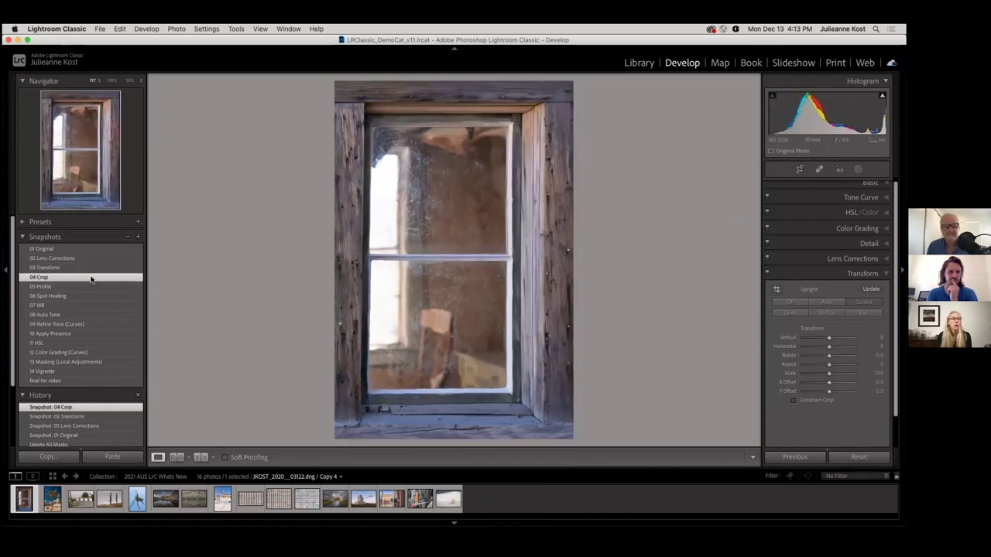
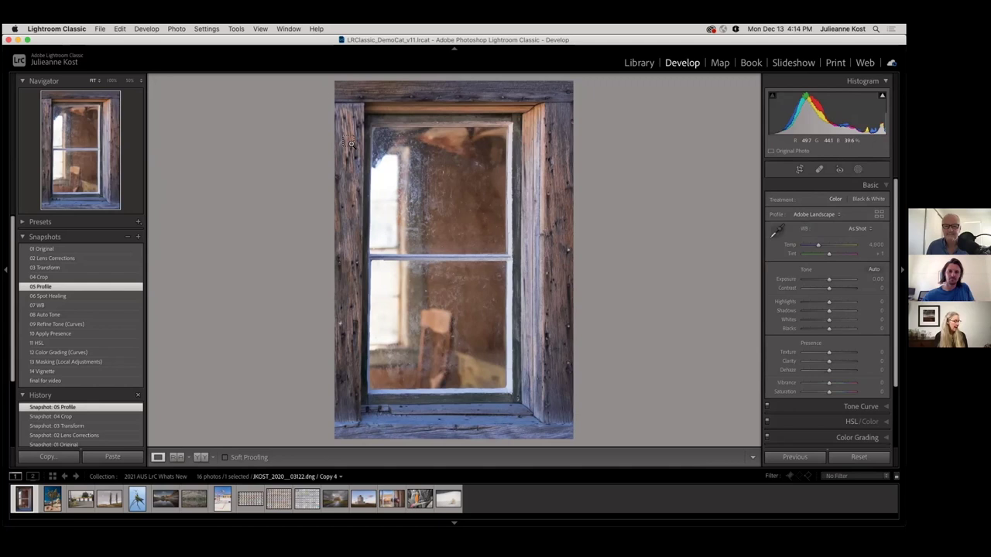
# Switch to Chrome and display the blog's home page with its web address
pyautogui.press('super+Tab')
pyautogui.press('super+Tab')
pyautogui.press('super+Tab')
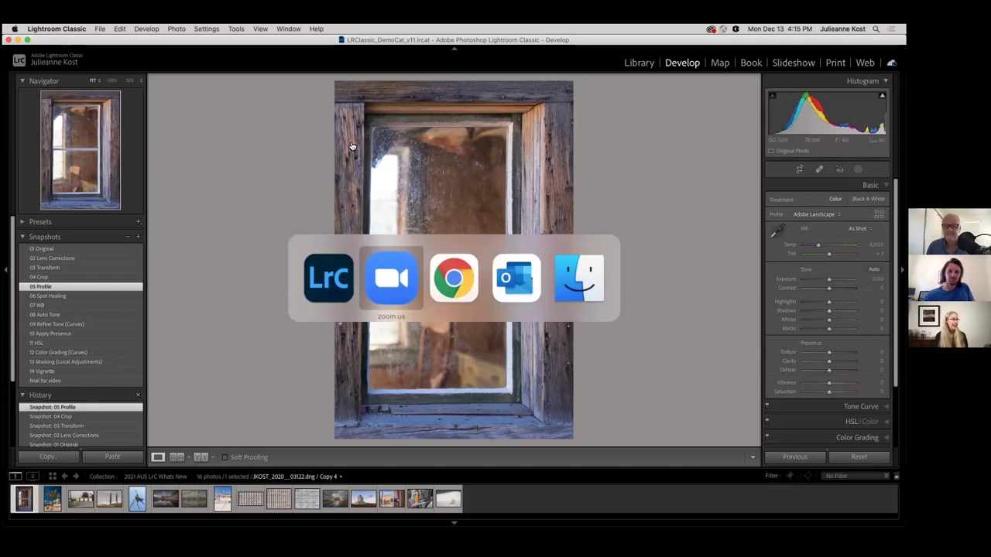
pyautogui.click(454, 277)
pyautogui.click(43, 62)
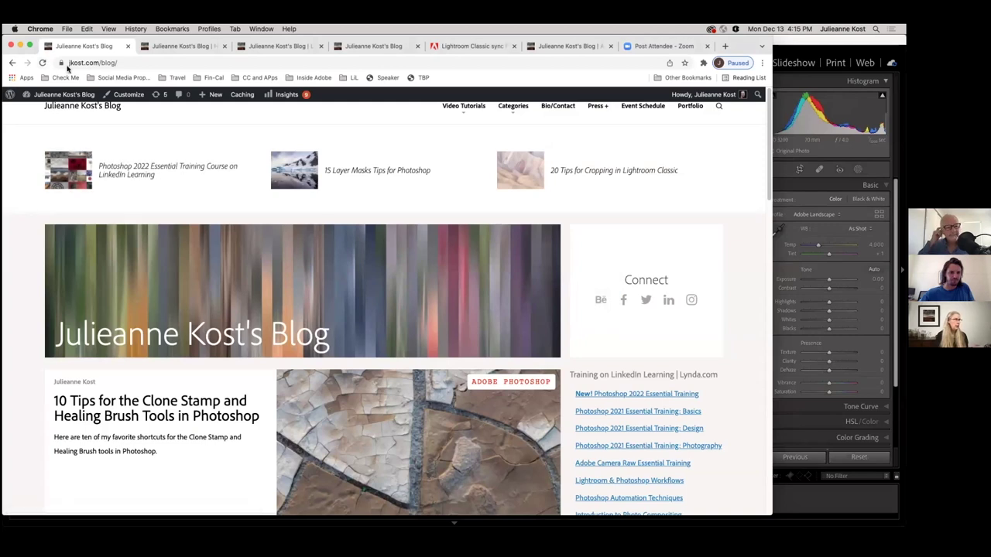
# Skim the blog post on customizing Lightroom Classic's default raw develop settings and return to Lightroom Classic
pyautogui.click(183, 47)
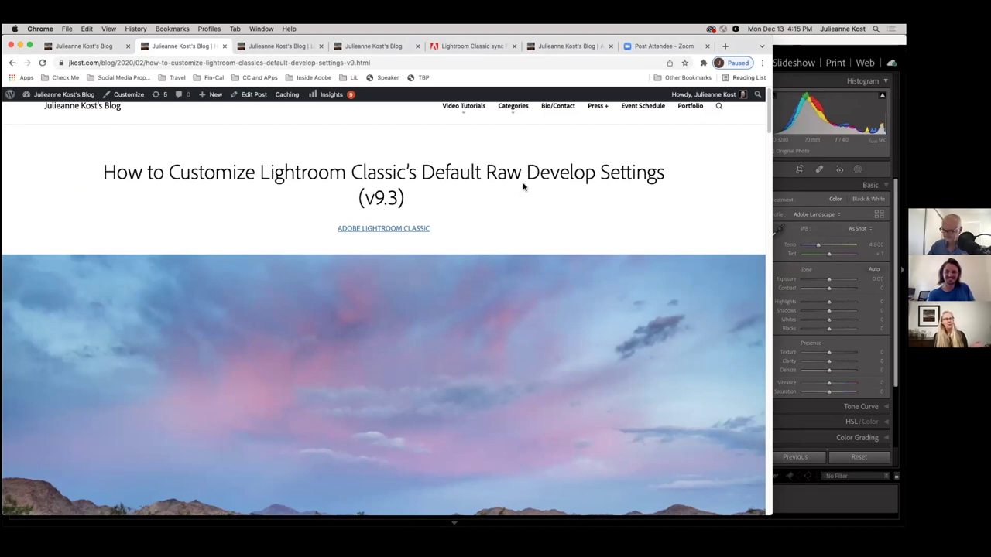
pyautogui.scroll(-10, 513, 259)
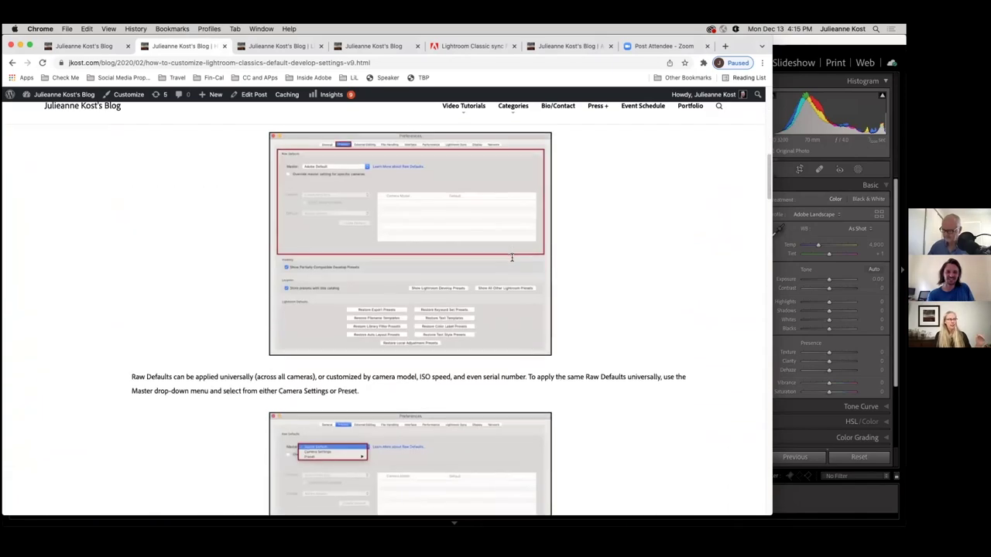
pyautogui.scroll(-10, 511, 258)
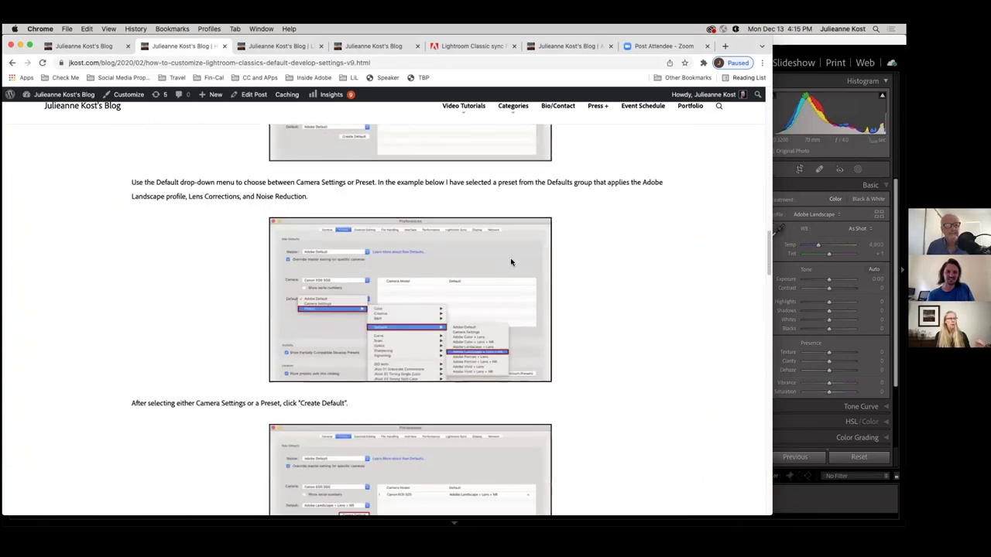
pyautogui.scroll(-15, 510, 261)
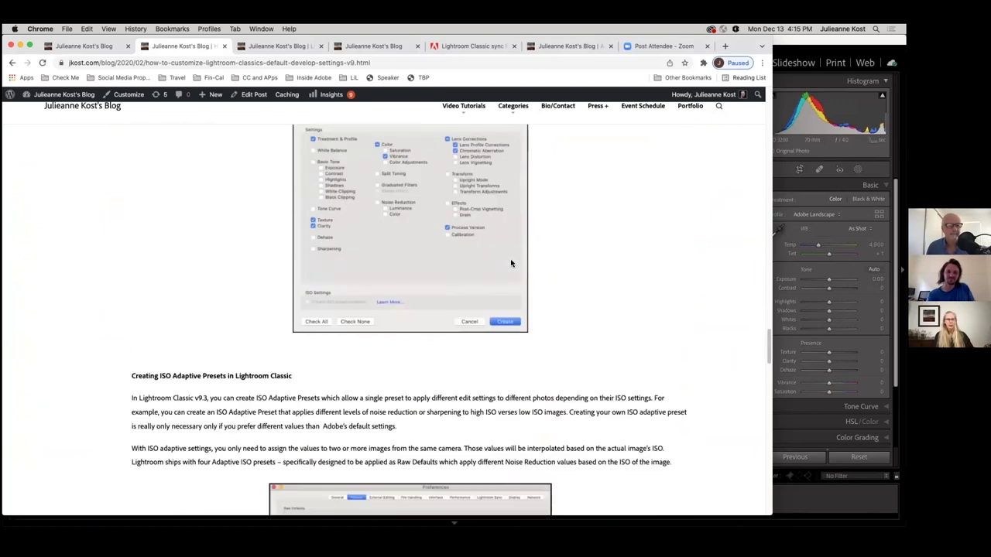
pyautogui.scroll(15, 510, 263)
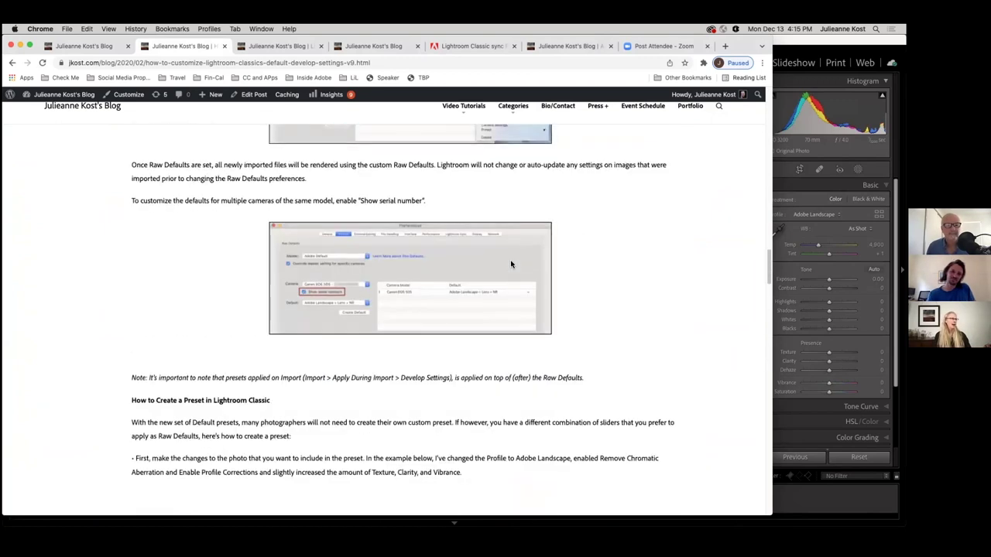
pyautogui.scroll(8, 510, 263)
pyautogui.press('super+Tab')
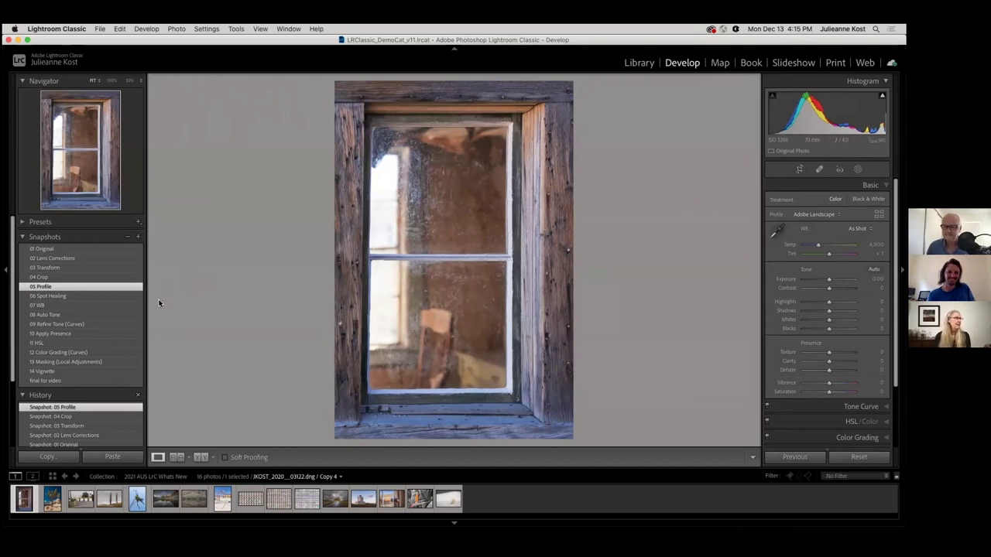
# Apply the 06 Spot Healing snapshot to the window photo and examine the options for copying its develop settings
pyautogui.click(117, 297)
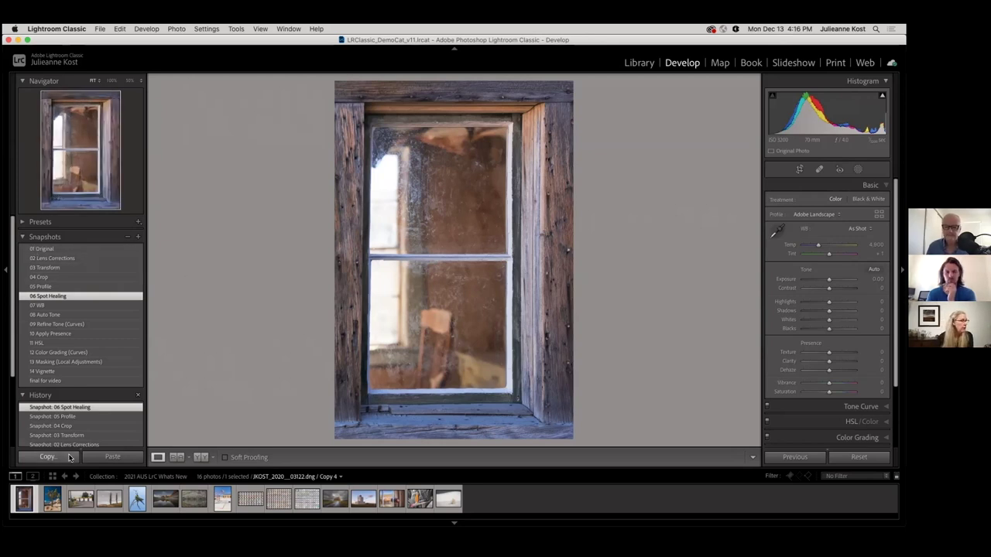
pyautogui.press('super+shift+c')
pyautogui.click(330, 284)
pyautogui.click(506, 165)
pyautogui.click(614, 282)
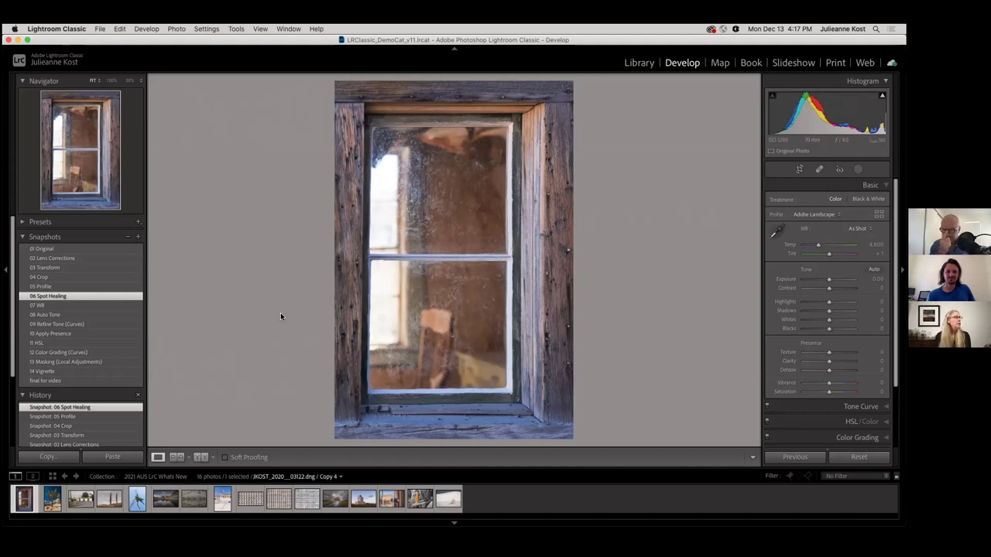
# Apply the 07 WB and 08 Auto Tone snapshots, and set Highlights to -100 and Shadows to +100
pyautogui.click(94, 307)
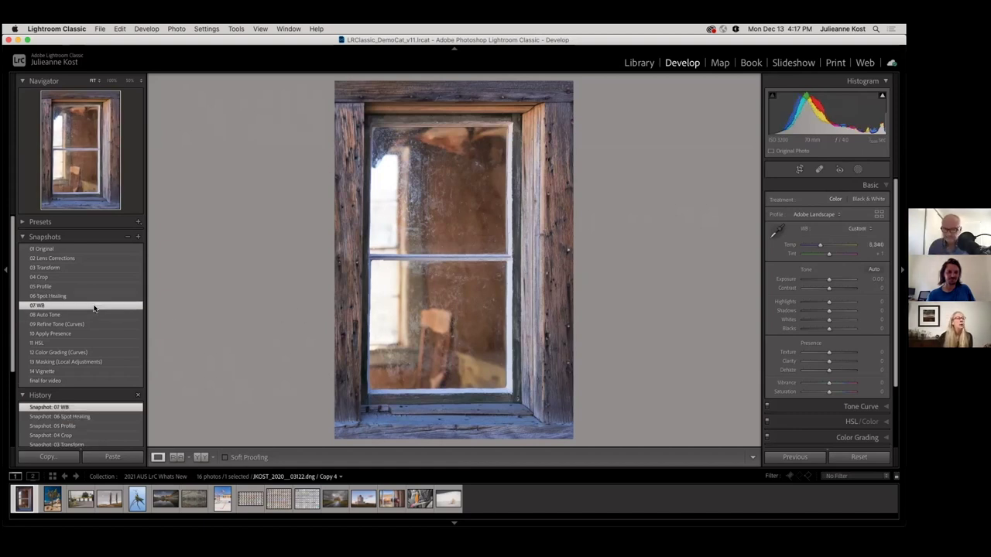
pyautogui.click(97, 315)
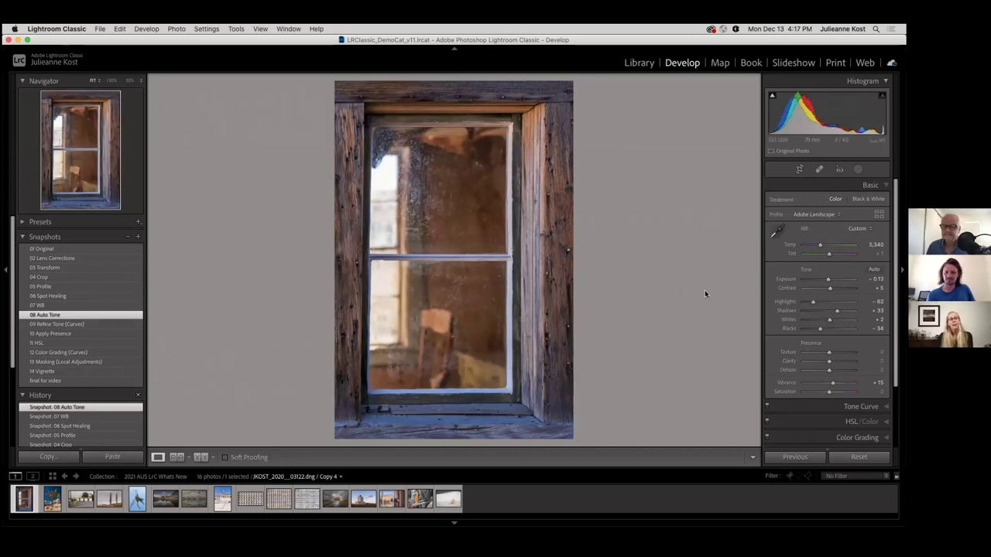
pyautogui.moveTo(812, 301); pyautogui.dragTo(854, 311)
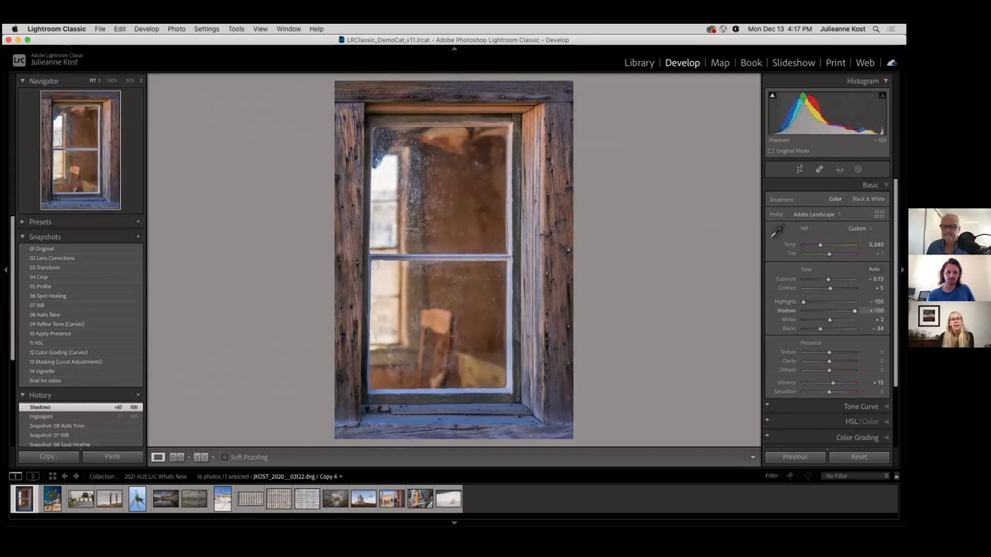
# Open the Tone Curve settings and display the point curve for the window photo
pyautogui.scroll(-3, 854, 310)
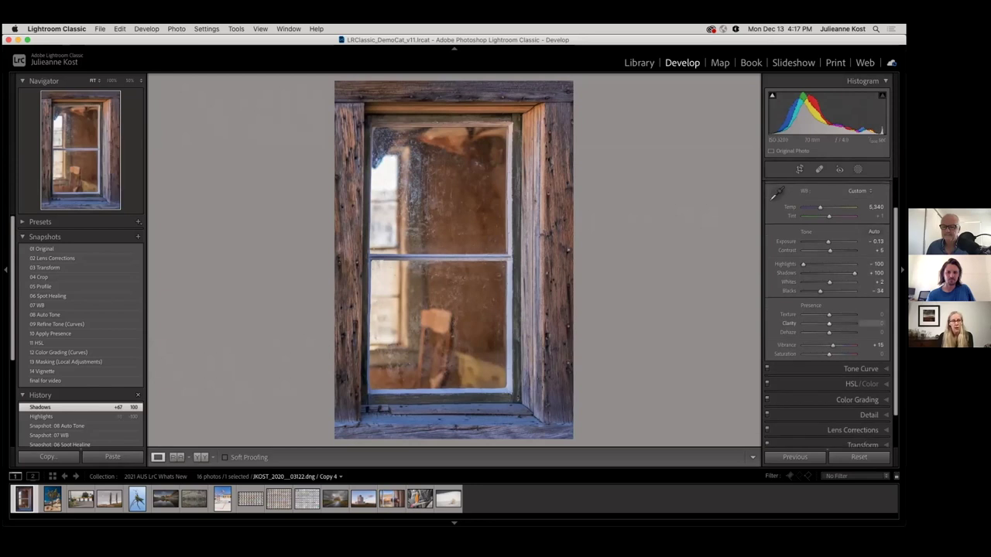
pyautogui.click(860, 370)
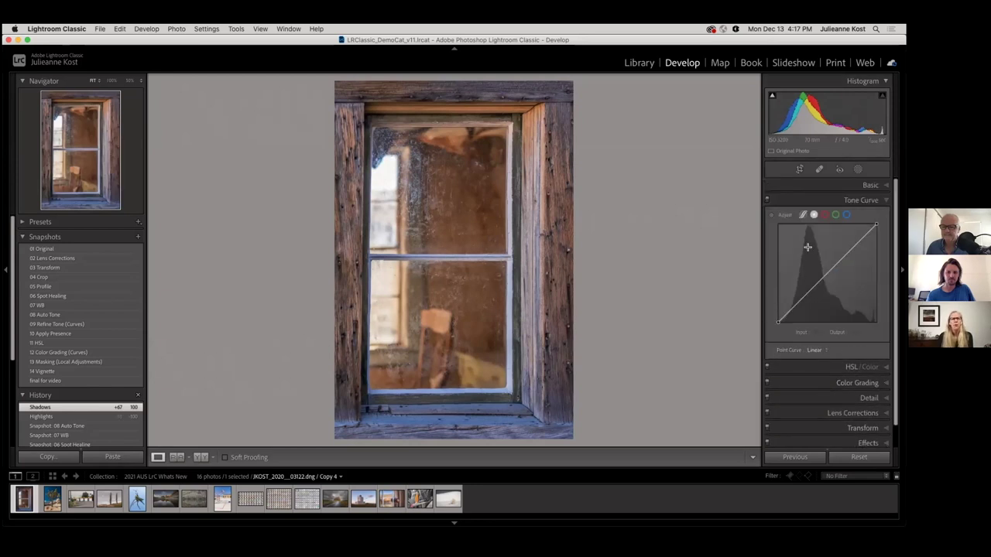
pyautogui.click(814, 218)
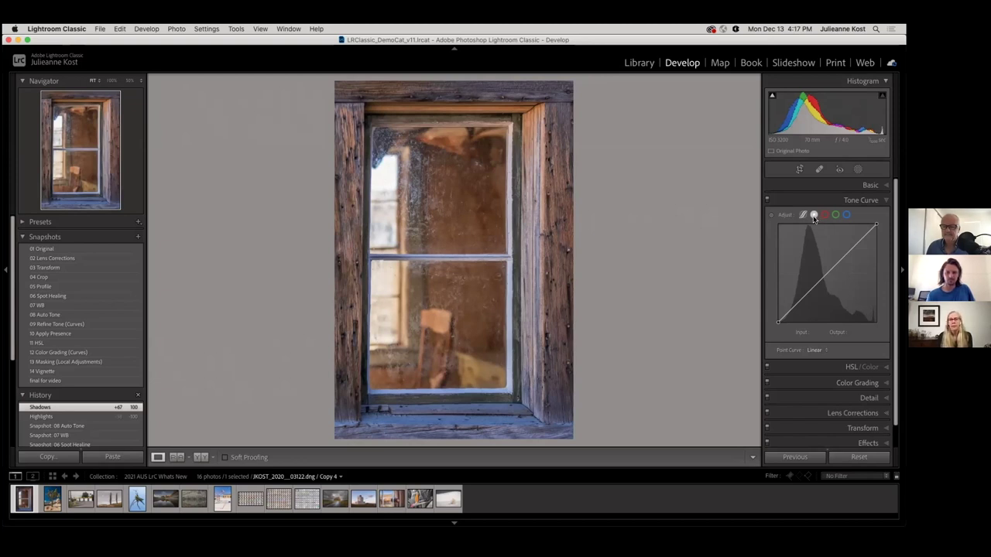
# Apply the 10 Apply Presence snapshot and try Clarity adjustments, ending at +17
pyautogui.click(97, 335)
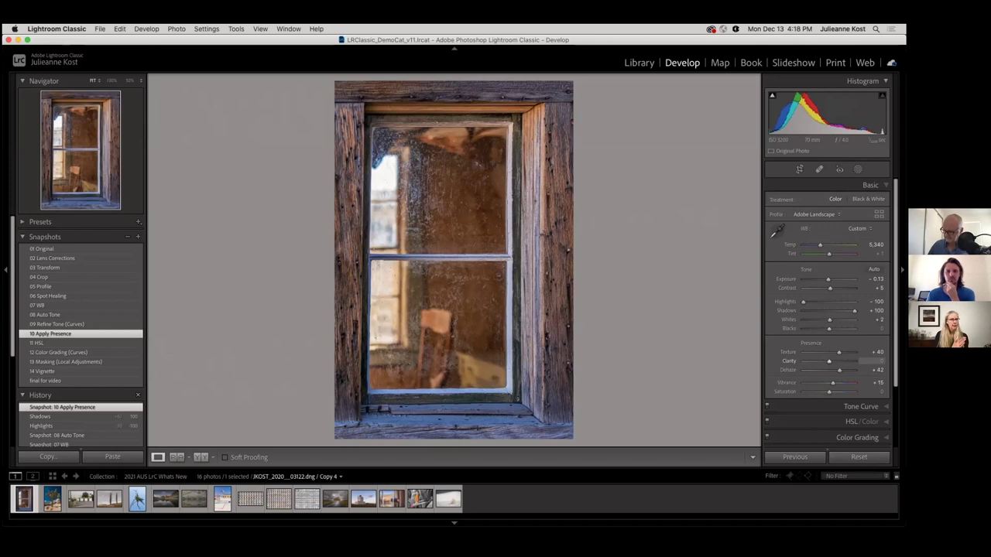
pyautogui.hotkey('shift', 'Up')
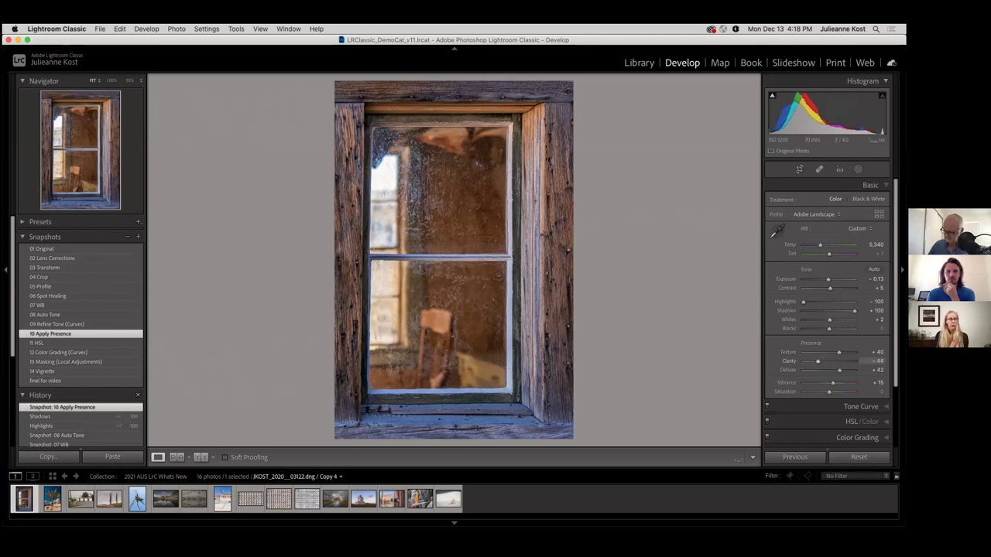
pyautogui.press('Up')
pyautogui.press('Up')
pyautogui.press('Up')
pyautogui.press('Up')
pyautogui.press('Up')
pyautogui.press('Up')
pyautogui.press('Up')
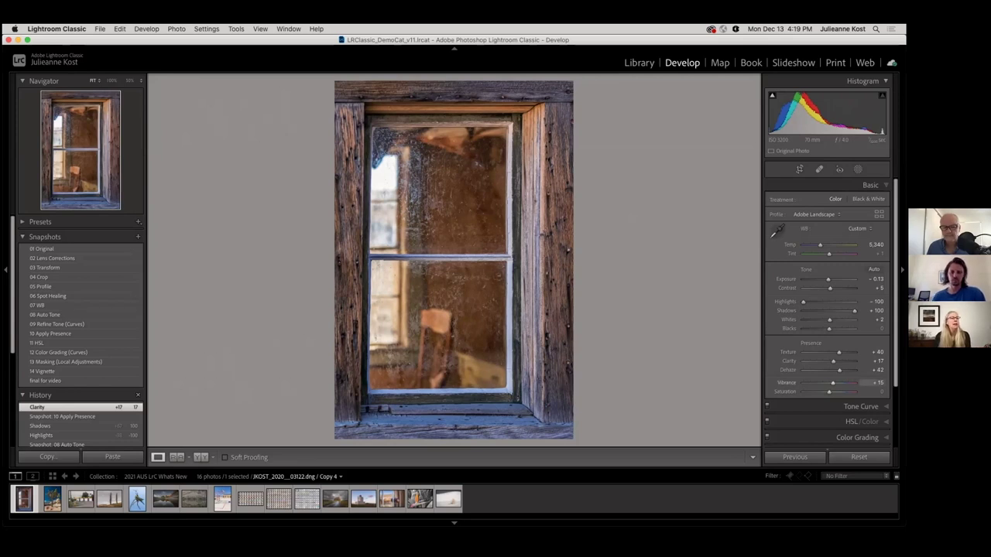
# Apply the 11 HSL snapshot and examine its luminance and saturation adjustments for the individual colors
pyautogui.click(80, 343)
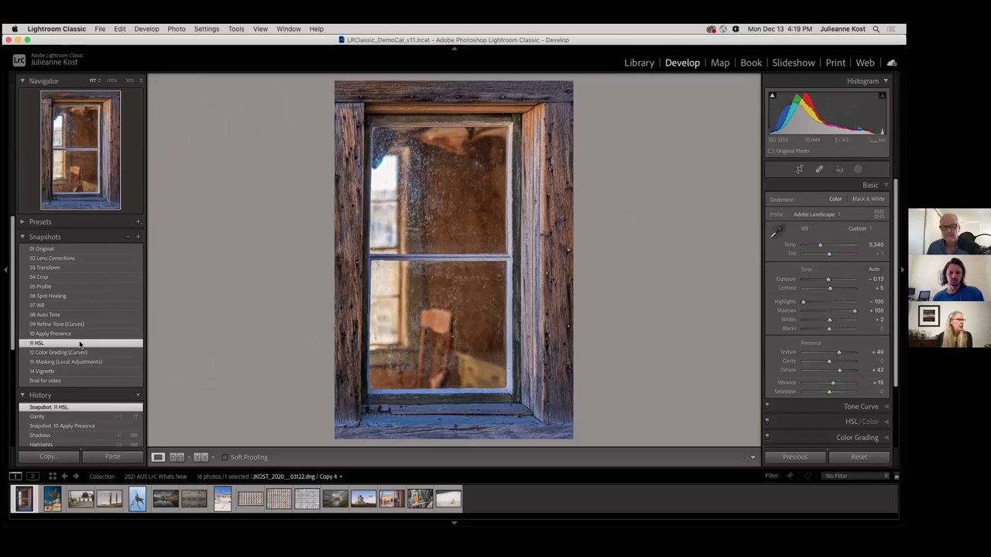
pyautogui.click(851, 421)
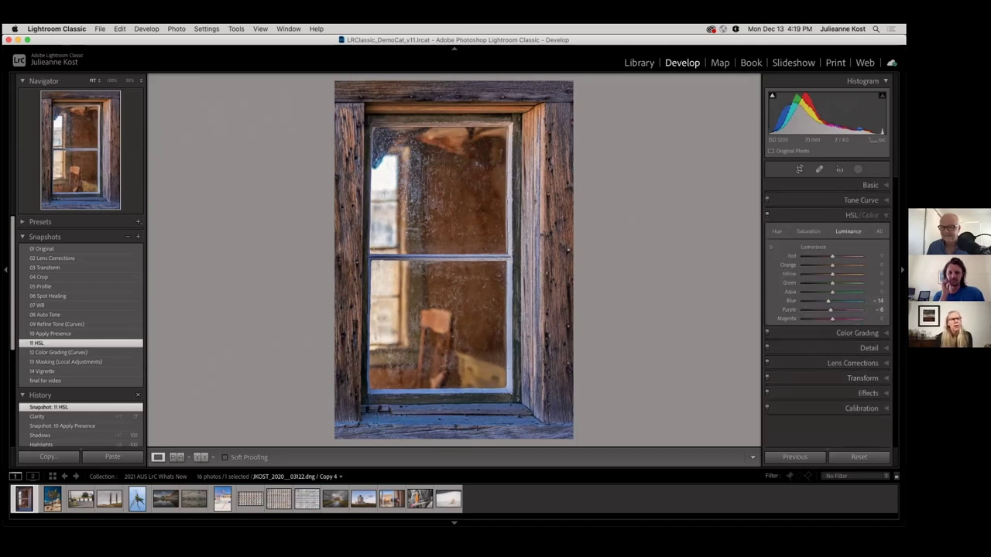
pyautogui.click(808, 231)
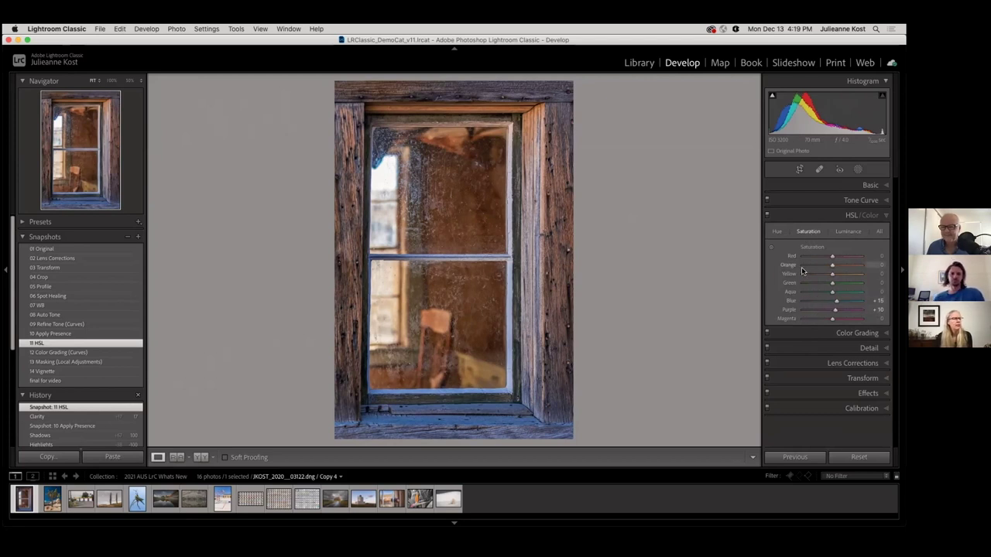
# Start a new brush mask on the window photo
pyautogui.click(869, 184)
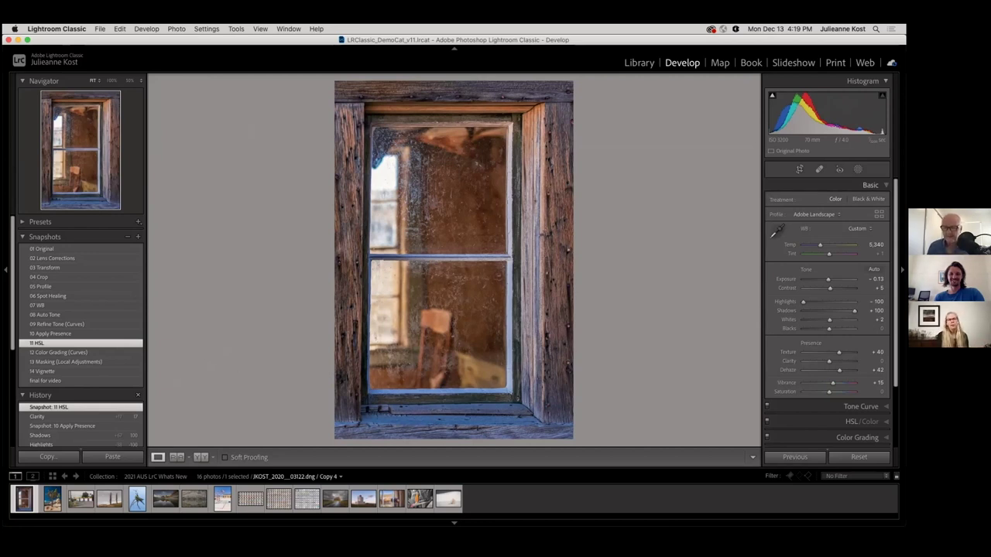
pyautogui.click(857, 169)
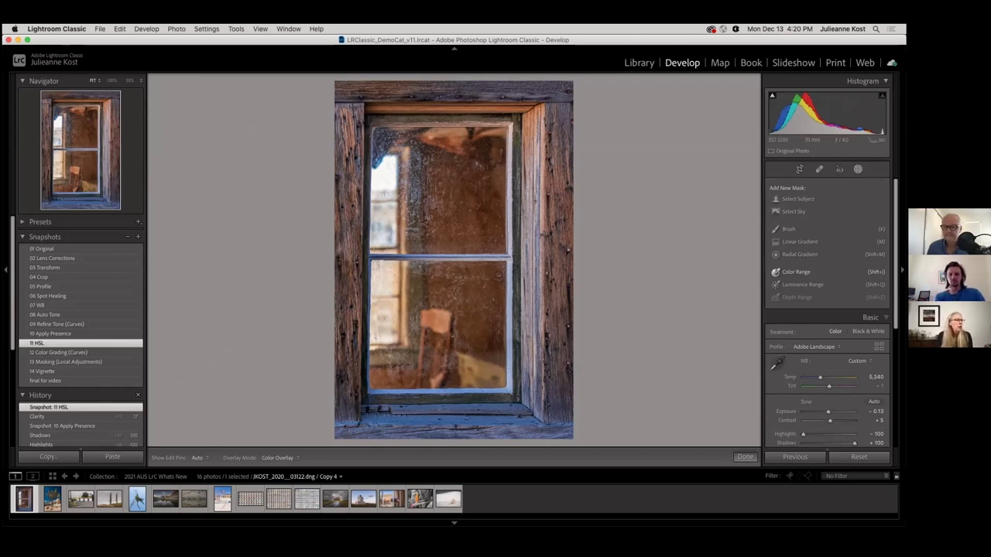
pyautogui.press('k')
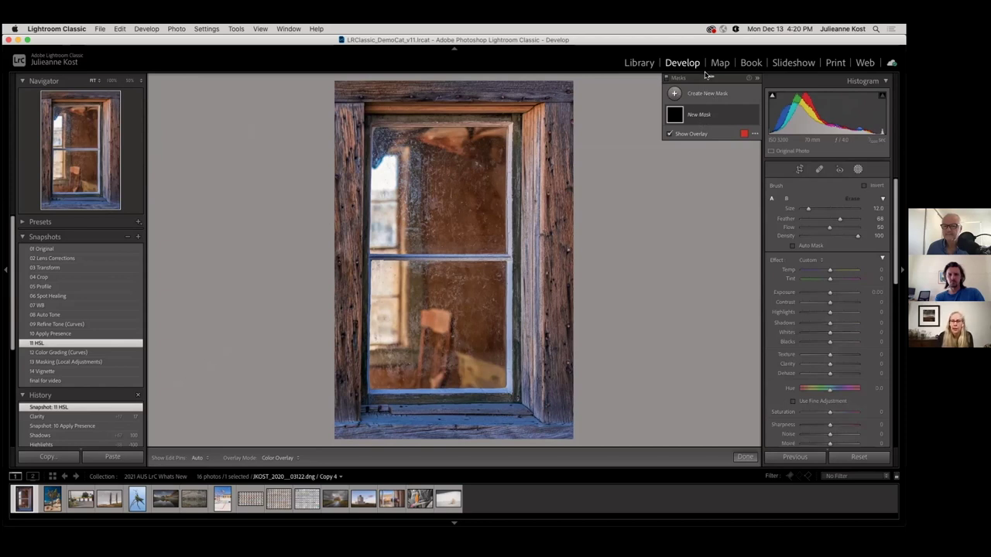
# Float the Masks list beside the photo, collapse and re-expand it, and dock it above the brush settings
pyautogui.moveTo(709, 77); pyautogui.dragTo(231, 259)
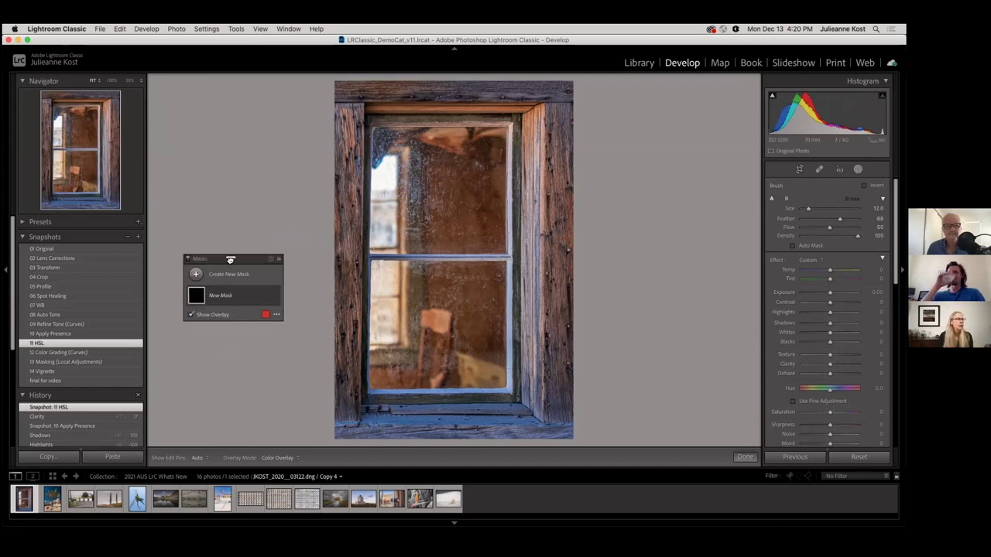
pyautogui.click(279, 259)
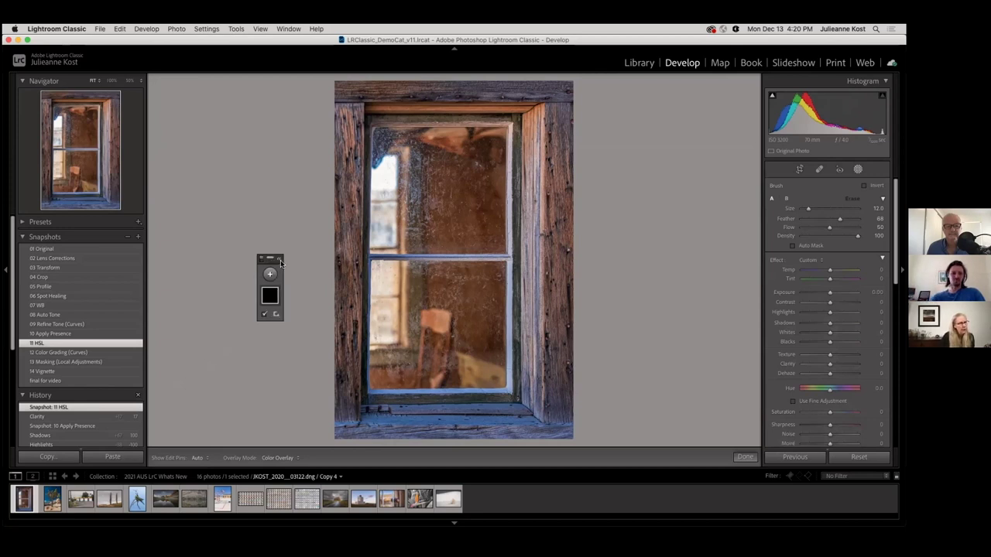
pyautogui.click(280, 260)
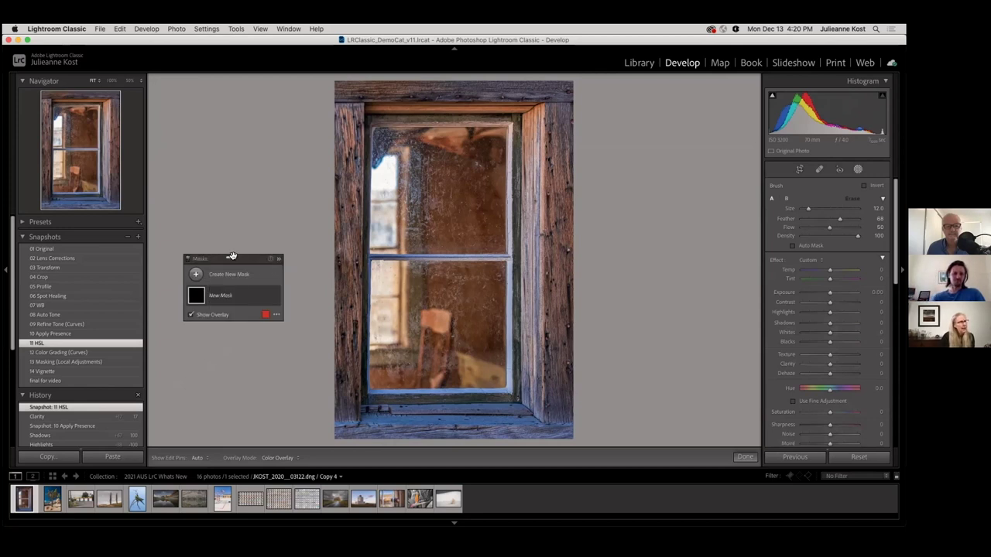
pyautogui.moveTo(191, 260)
pyautogui.mouseDown()
pyautogui.moveTo(672, 203)
pyautogui.moveTo(747, 173)
pyautogui.mouseUp()
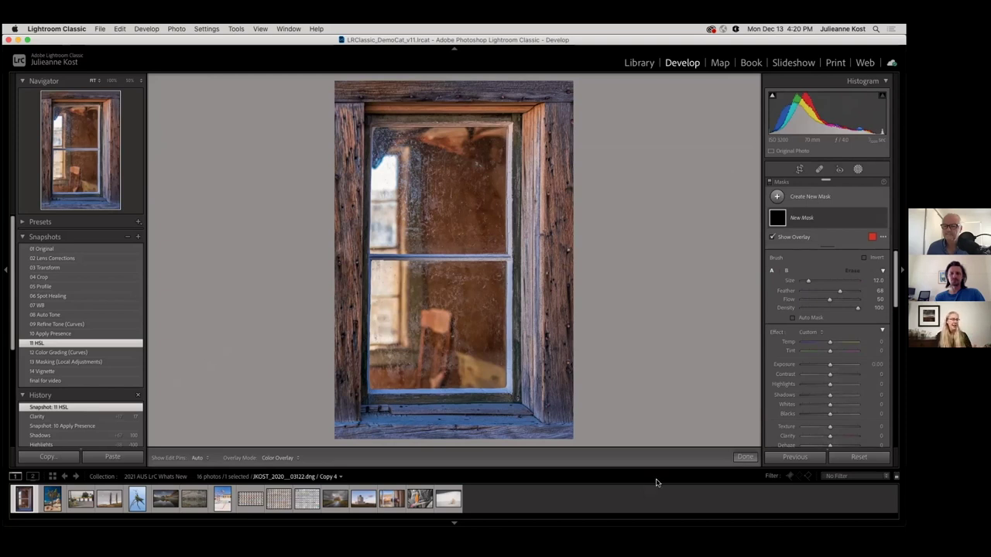
# Hide the filmstrip and module picker, and undock the Masks list so it floats beside the photo's upper edge
pyautogui.click(453, 524)
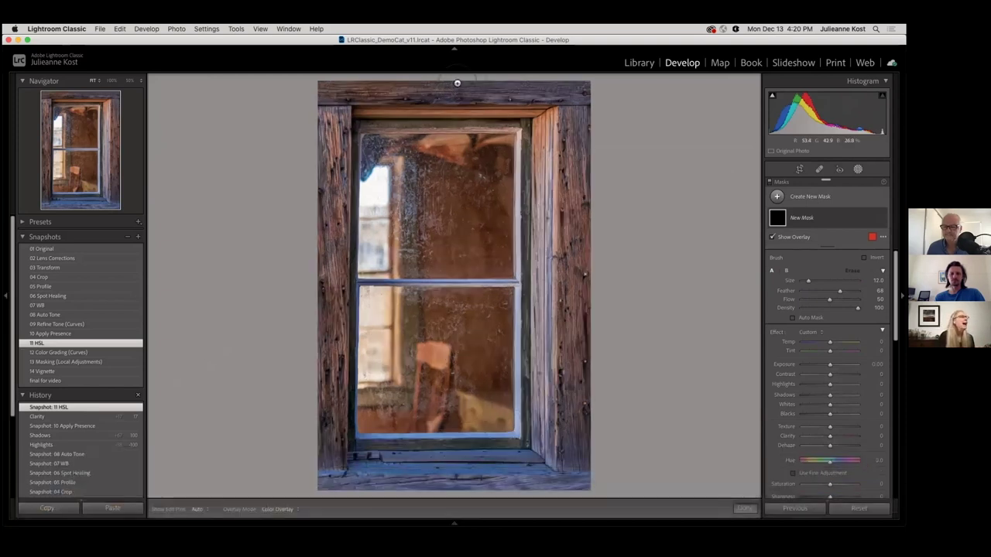
pyautogui.click(453, 48)
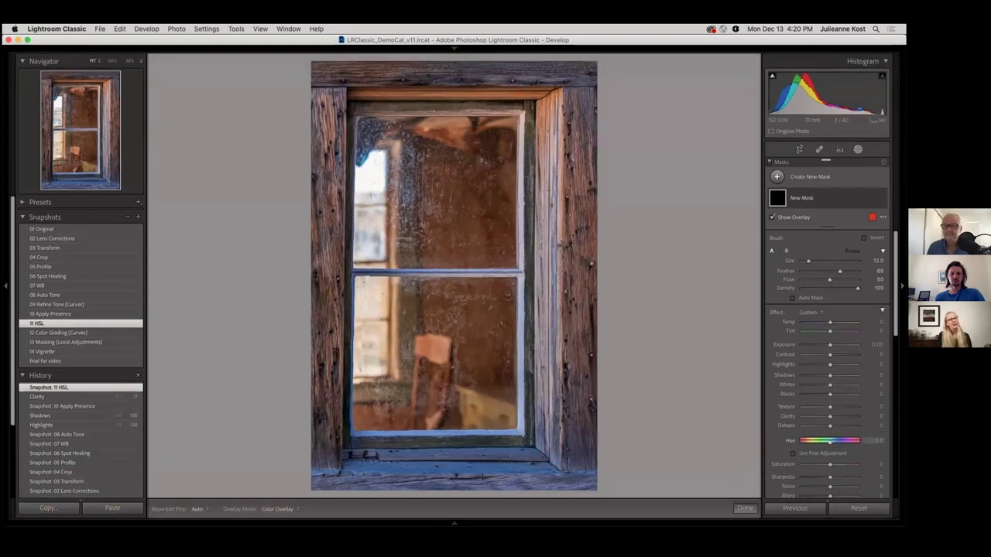
pyautogui.scroll(-2, 868, 338)
pyautogui.scroll(-8, 869, 338)
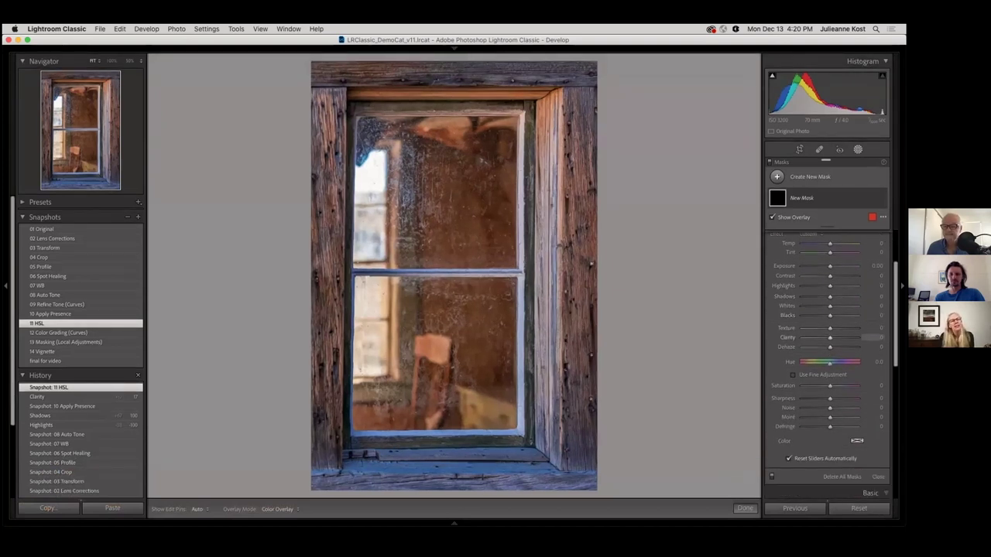
pyautogui.scroll(10, 868, 340)
pyautogui.scroll(-3, 868, 340)
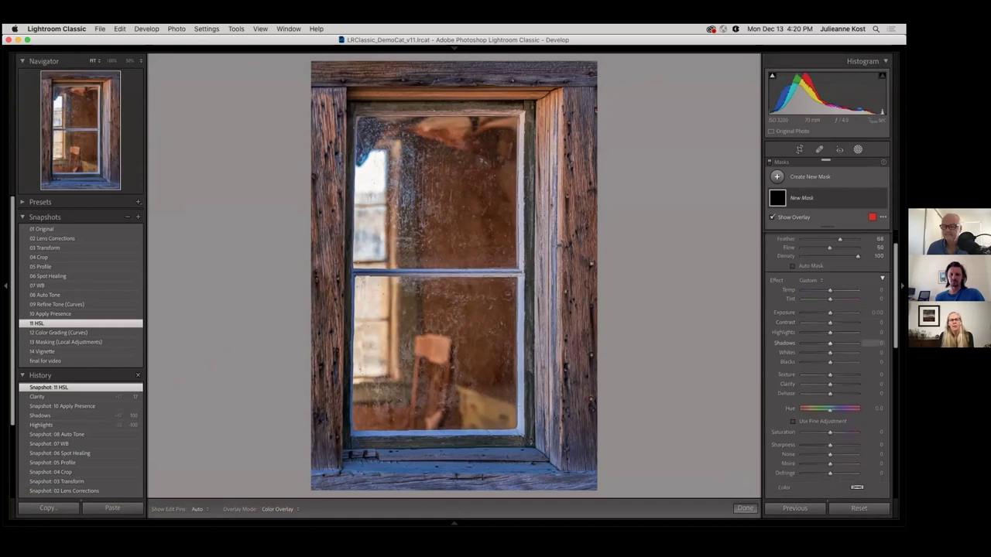
pyautogui.scroll(3, 868, 341)
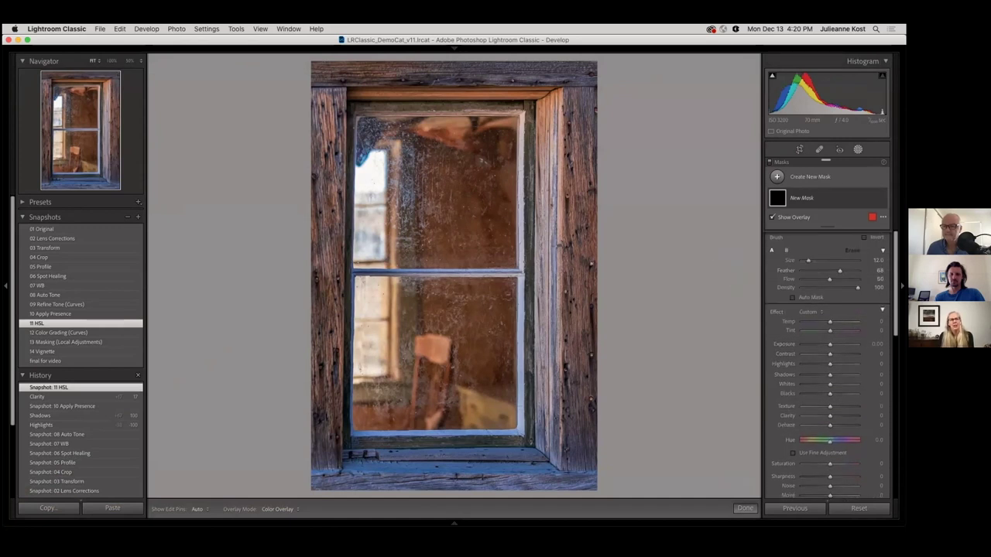
pyautogui.moveTo(825, 159)
pyautogui.mouseDown()
pyautogui.moveTo(707, 117)
pyautogui.moveTo(704, 66)
pyautogui.mouseUp()
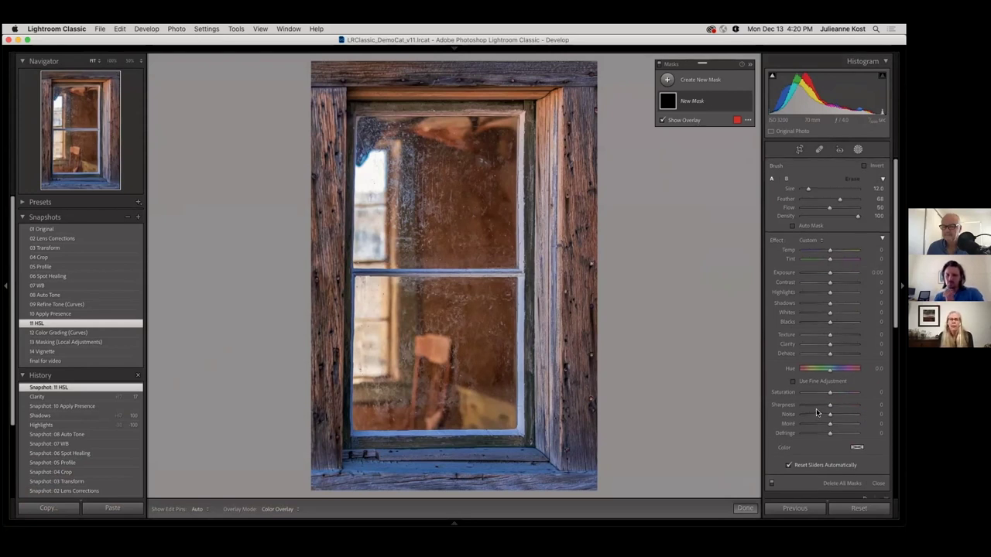
pyautogui.scroll(-2, 826, 329)
pyautogui.scroll(2, 826, 329)
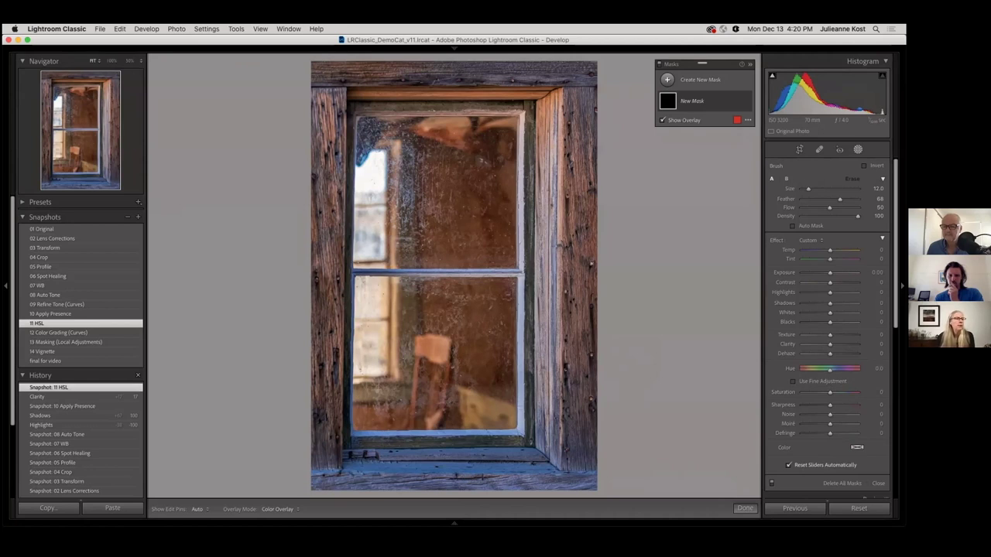
# Collapse and re-expand the detailed brush options, and try different brush sizes, ending at 2.0
pyautogui.click(882, 178)
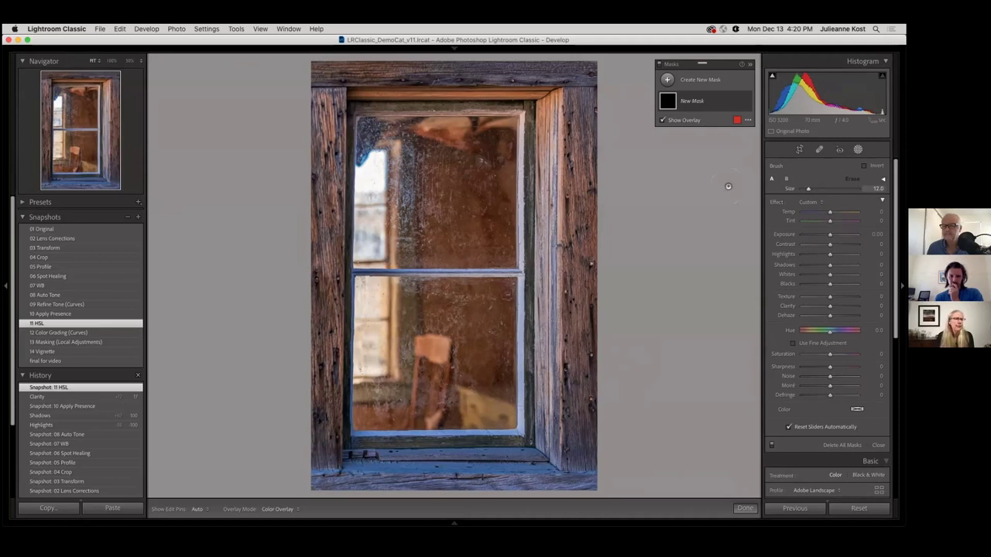
pyautogui.click(882, 178)
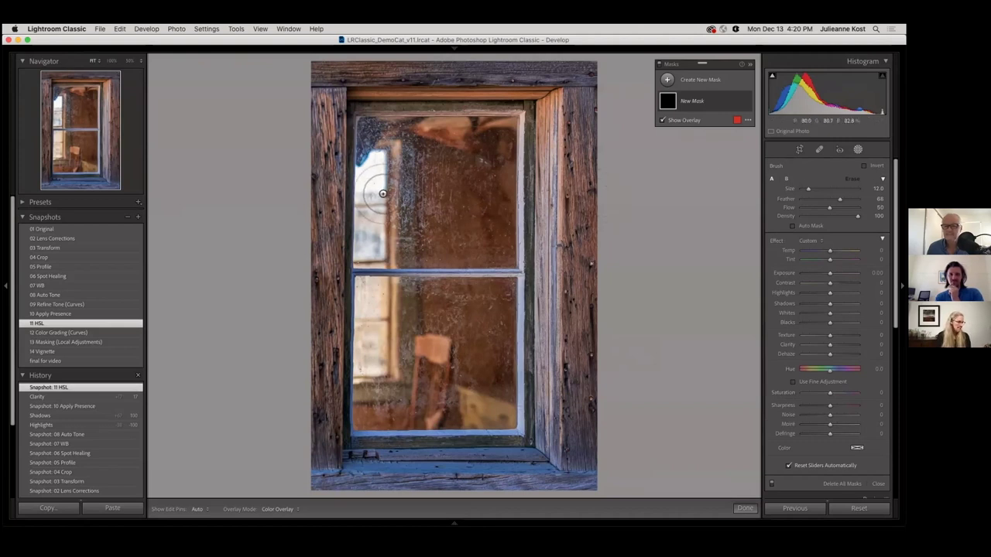
pyautogui.press('[')
pyautogui.press('[')
pyautogui.press('[')
pyautogui.press('[')
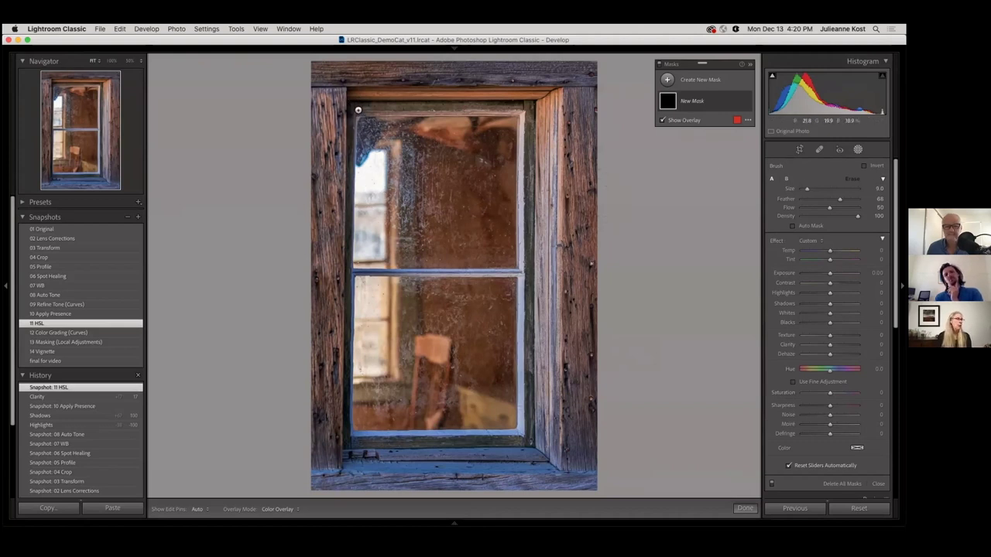
pyautogui.press('[')
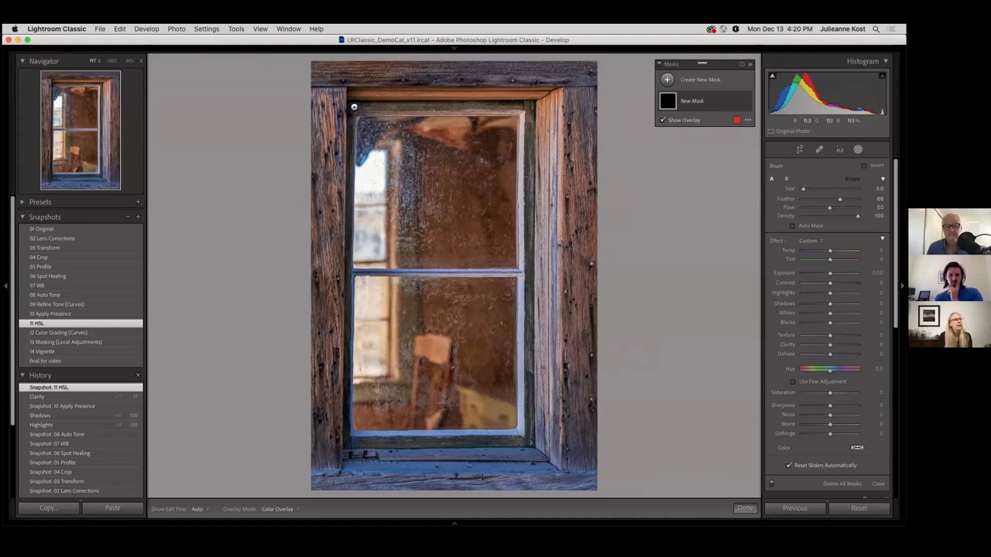
pyautogui.press(']')
pyautogui.press(']')
pyautogui.press(']')
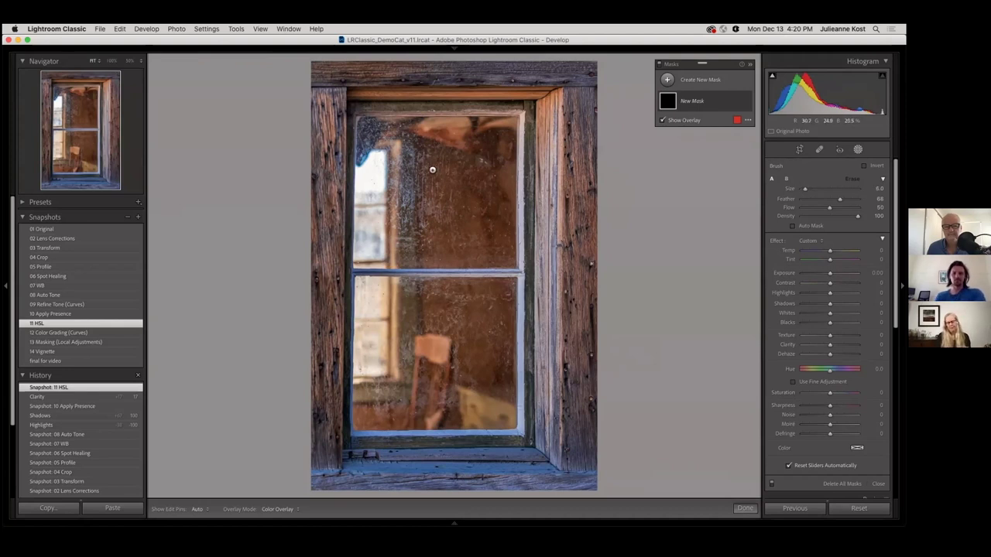
pyautogui.press('[')
pyautogui.press('[')
pyautogui.press('[')
pyautogui.press('[')
pyautogui.press('[')
pyautogui.press('[')
pyautogui.press('[')
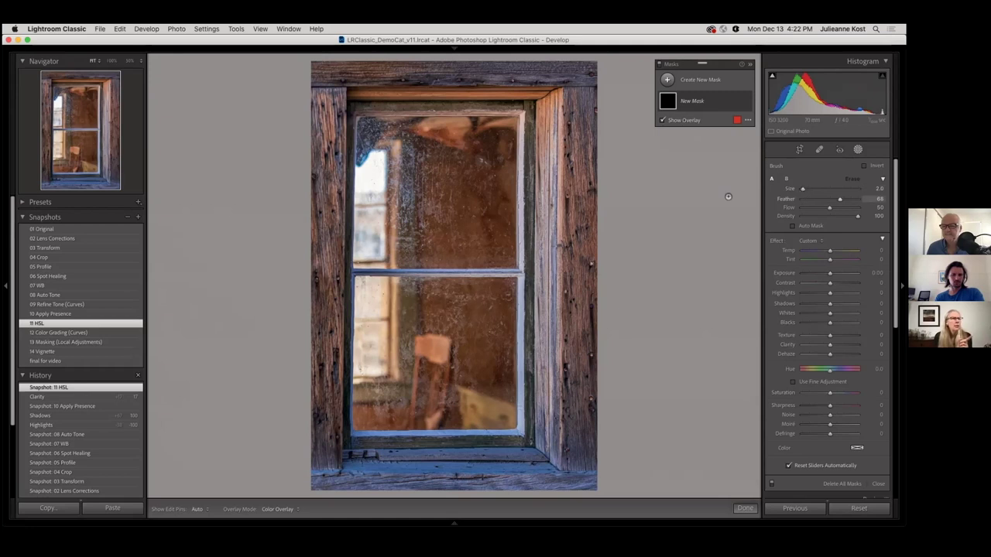
# Set the mask brush's Feather to 67 and Flow to 100
pyautogui.moveTo(785, 198); pyautogui.dragTo(773, 198)
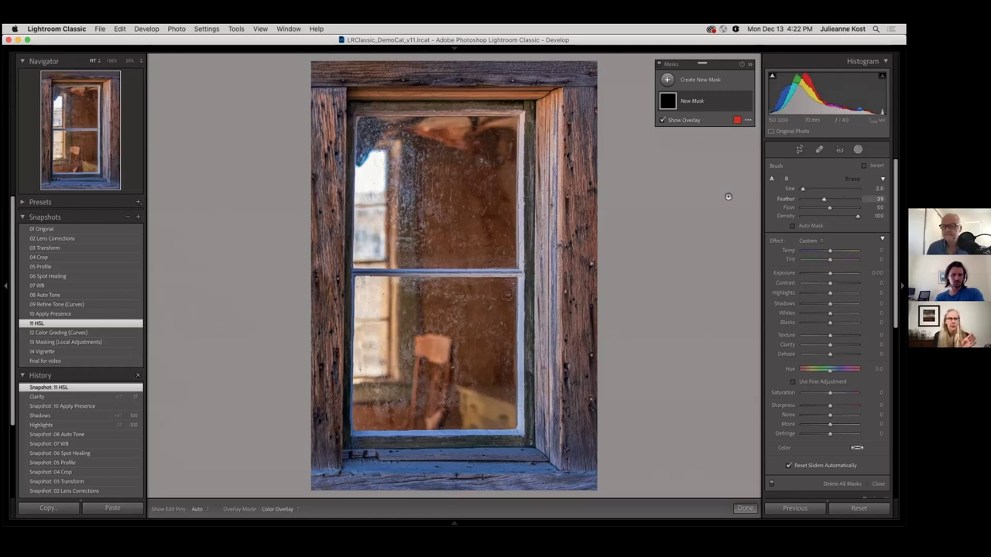
pyautogui.write('87')
pyautogui.press('Tab')
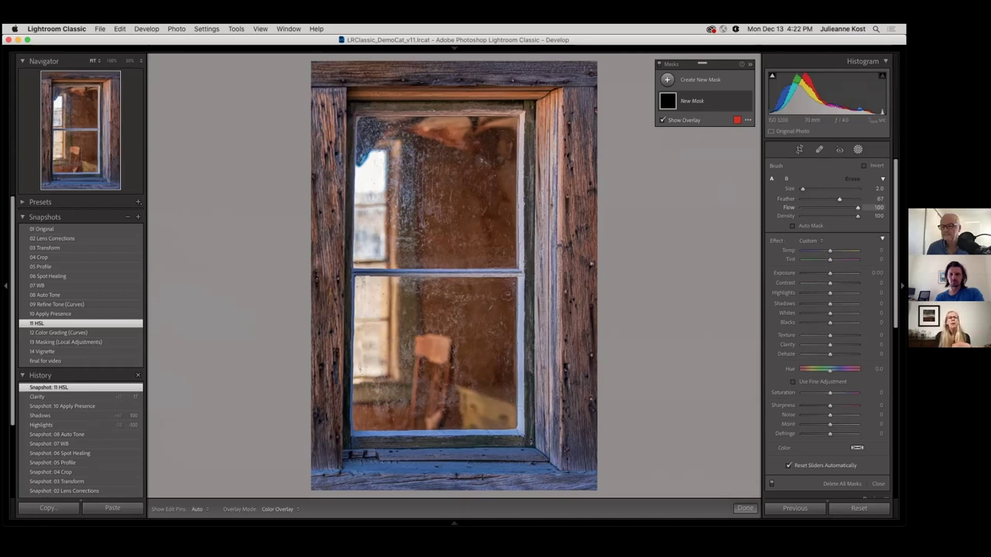
pyautogui.press('Return')
# Paint the mask in straight strokes along all four sides of the green frame around the window panes
pyautogui.moveTo(352, 106)
pyautogui.mouseDown()
pyautogui.moveTo(527, 106)
pyautogui.moveTo(530, 155)
pyautogui.moveTo(530, 440)
pyautogui.moveTo(346, 443)
pyautogui.mouseUp()
pyautogui.press(']')
pyautogui.moveTo(351, 107); pyautogui.dragTo(351, 108)
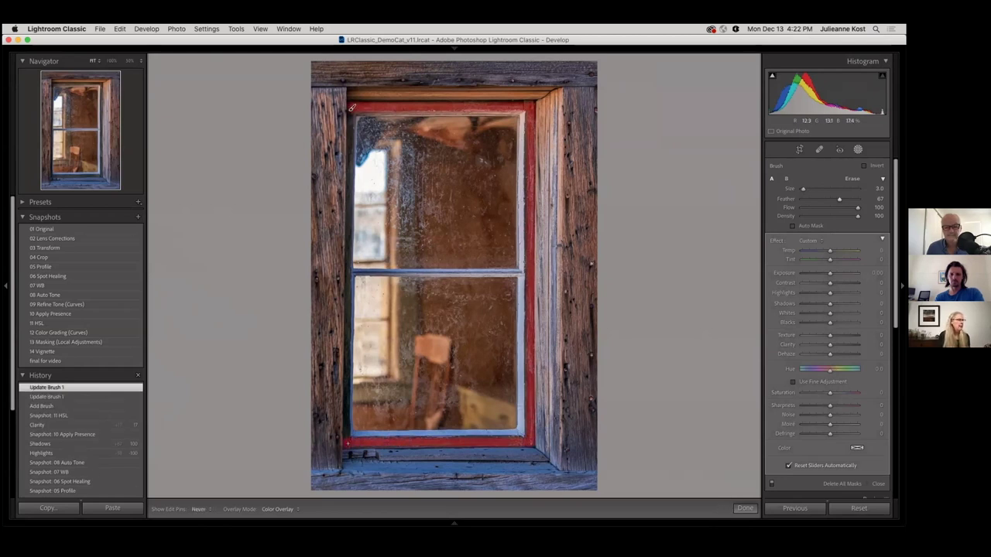
pyautogui.press('h')
pyautogui.press('[')
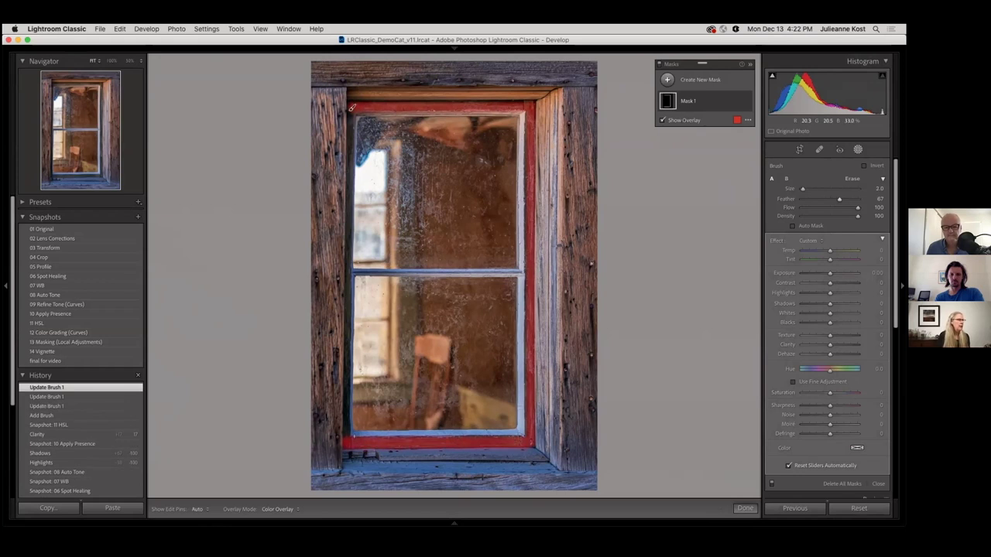
pyautogui.keyDown('shift'); pyautogui.click(352, 107); pyautogui.keyUp('shift')
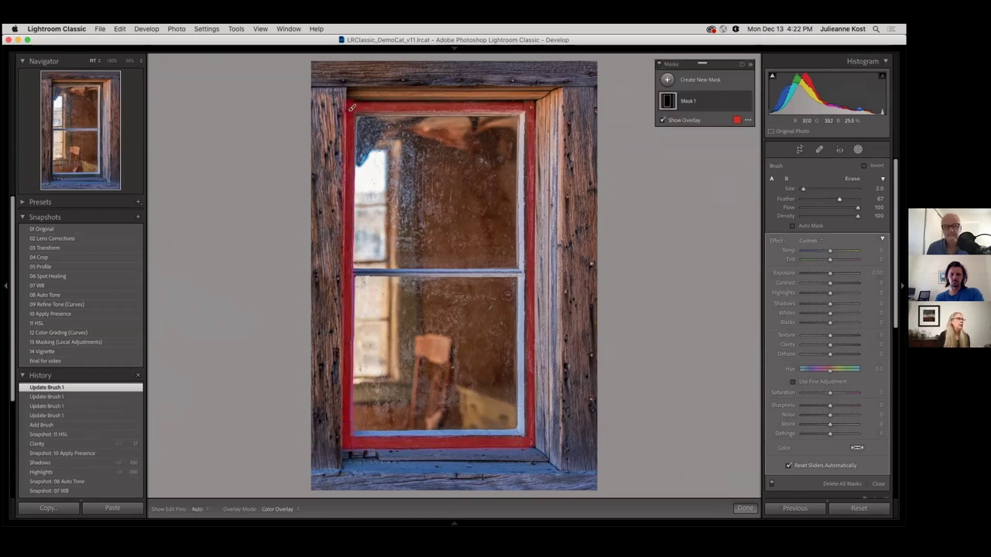
# Toggle the edit pins and the mask overlay off and on to check the painted frame
pyautogui.press('h')
pyautogui.press('h')
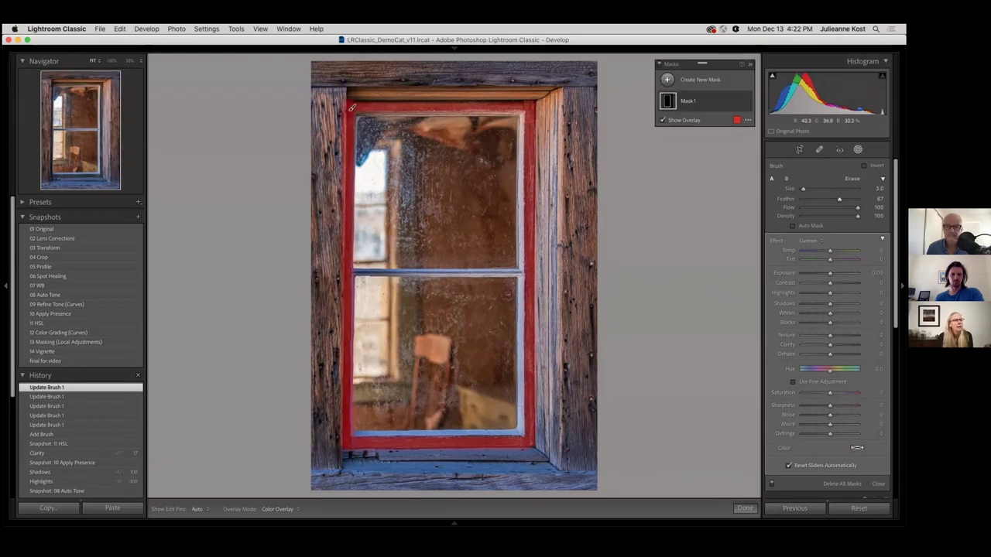
pyautogui.click(680, 122)
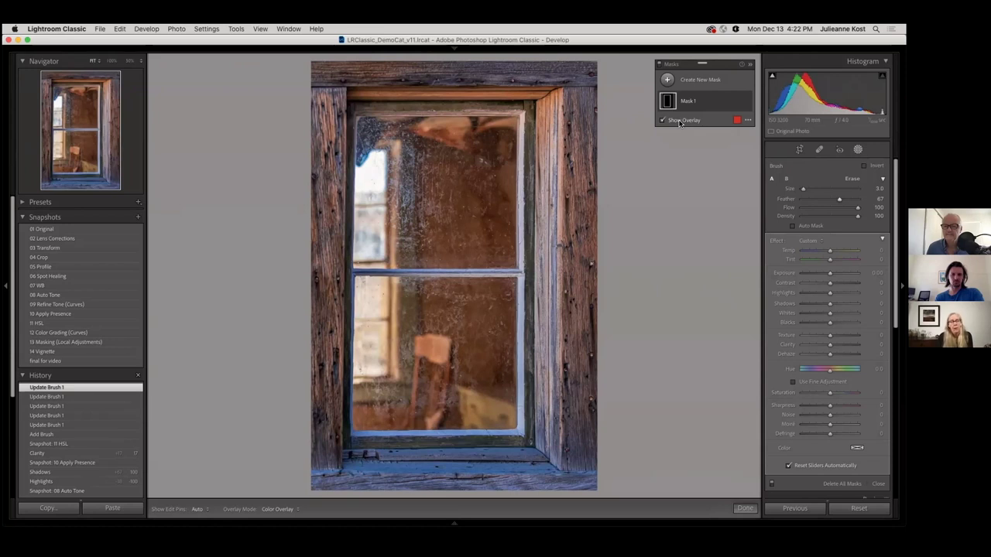
pyautogui.click(679, 122)
pyautogui.click(679, 121)
pyautogui.click(679, 122)
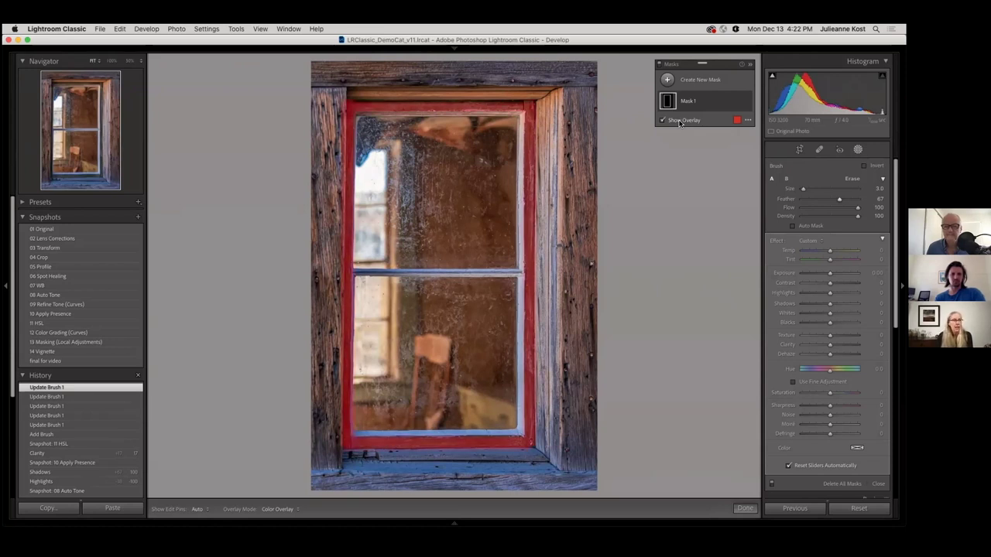
# Try a different mask overlay color, return it to red, and close the overlay color settings
pyautogui.click(737, 121)
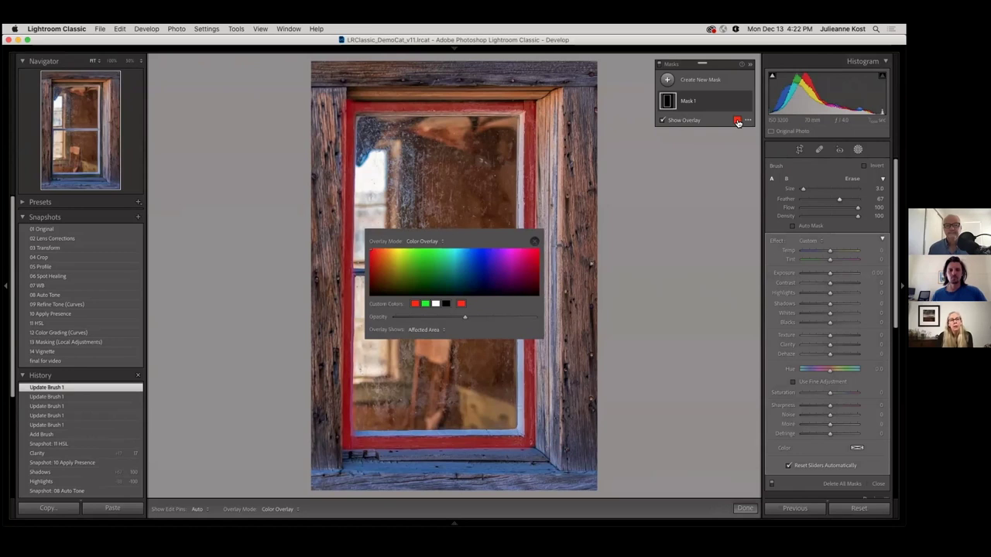
pyautogui.click(482, 268)
pyautogui.click(373, 259)
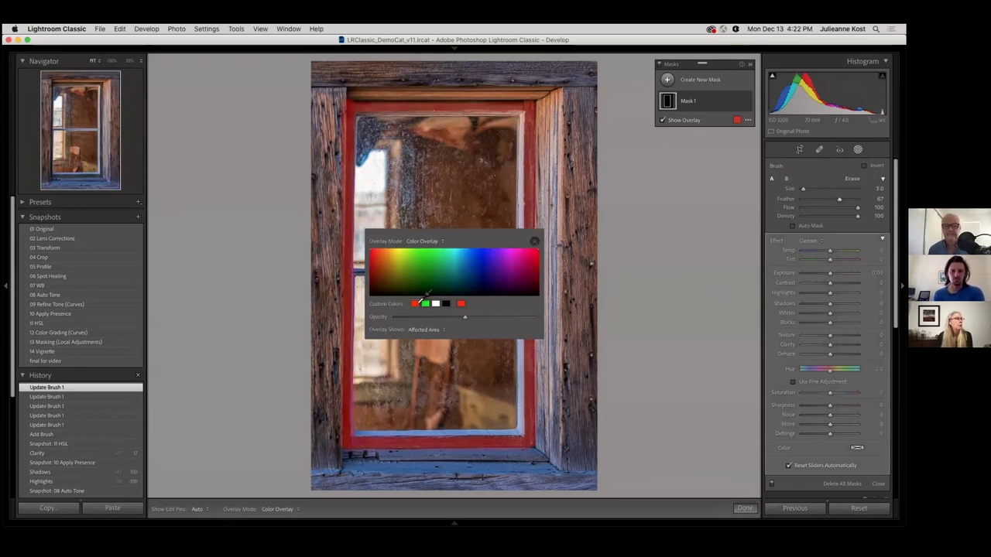
pyautogui.click(534, 241)
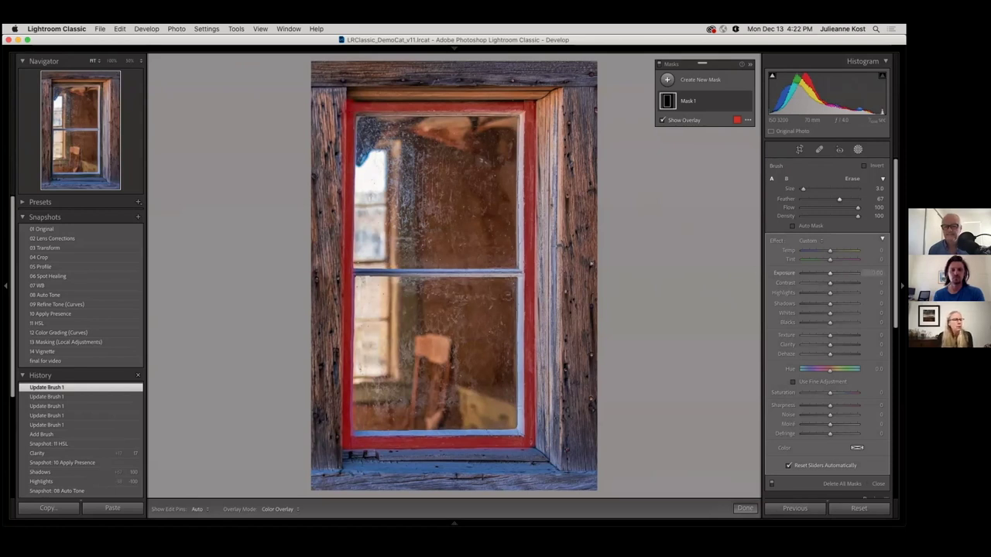
# Set Exposure to -0.56 and Tint to -46 for the frame mask, and try Hue shifts, ending at 0.0
pyautogui.press('o')
pyautogui.press('-')
pyautogui.press('-')
pyautogui.press('-')
pyautogui.press(',')
pyautogui.press('-')
pyautogui.press('-')
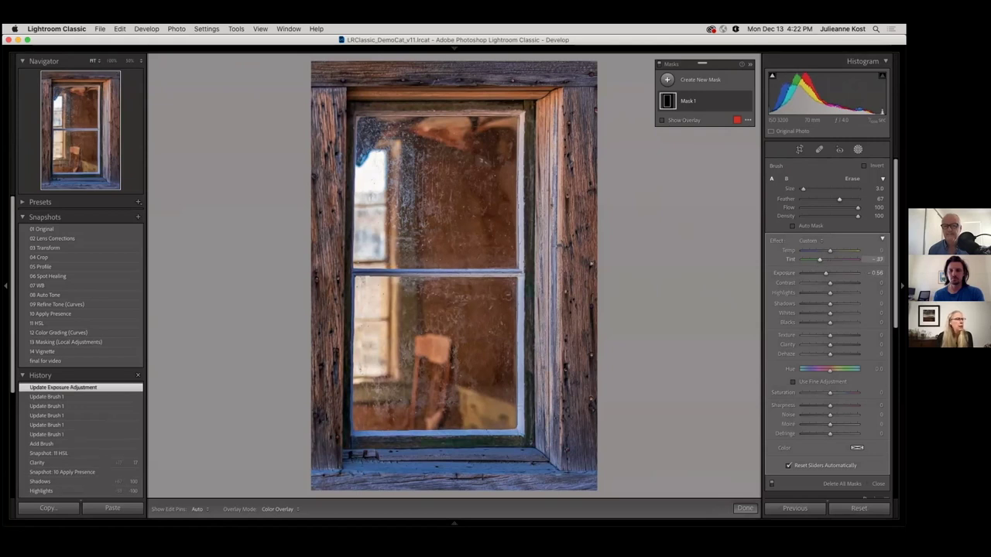
pyautogui.moveTo(820, 370); pyautogui.dragTo(831, 370)
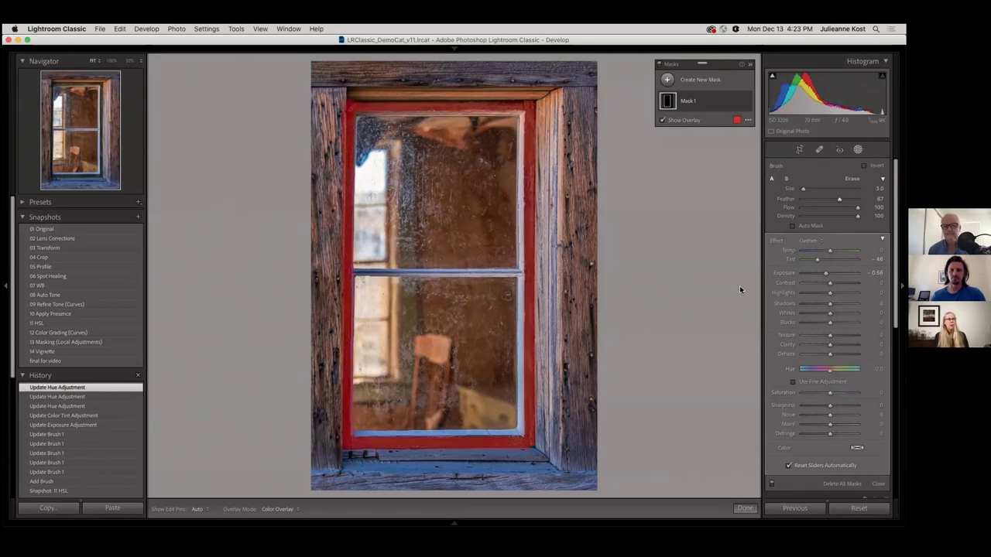
# Hide the mask overlay, and set the brush size to 6.0
pyautogui.click(748, 120)
pyautogui.click(731, 124)
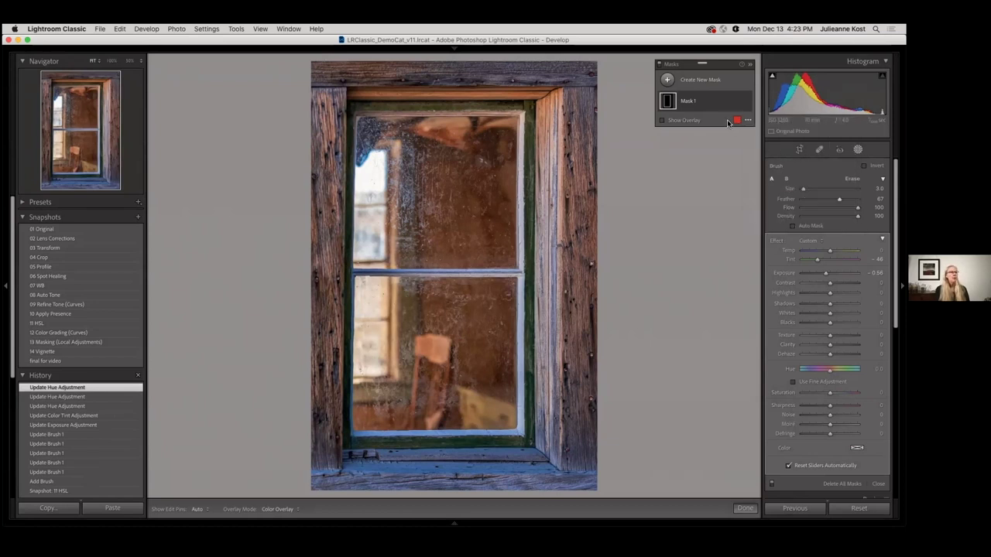
pyautogui.press(']')
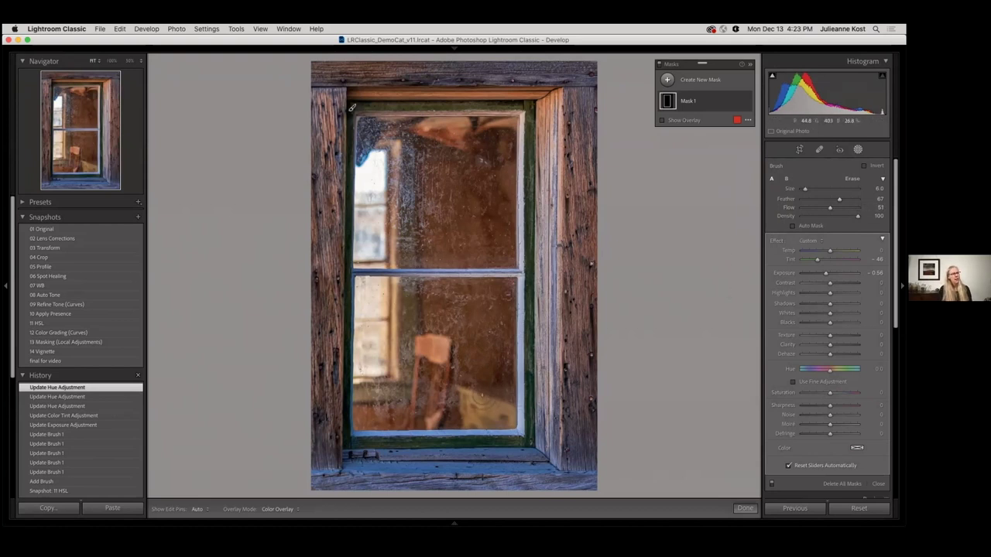
# Paint the patch behind the lower pane and the interior window frame into Mask 1, using brush sizes 3.0 and 4.0 for the frame
pyautogui.press('h')
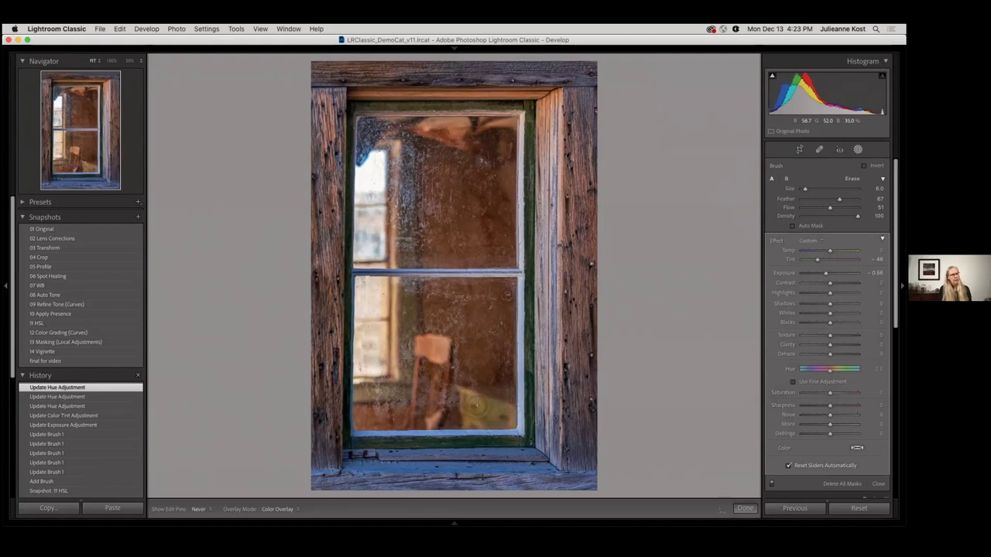
pyautogui.press('h')
pyautogui.press('[')
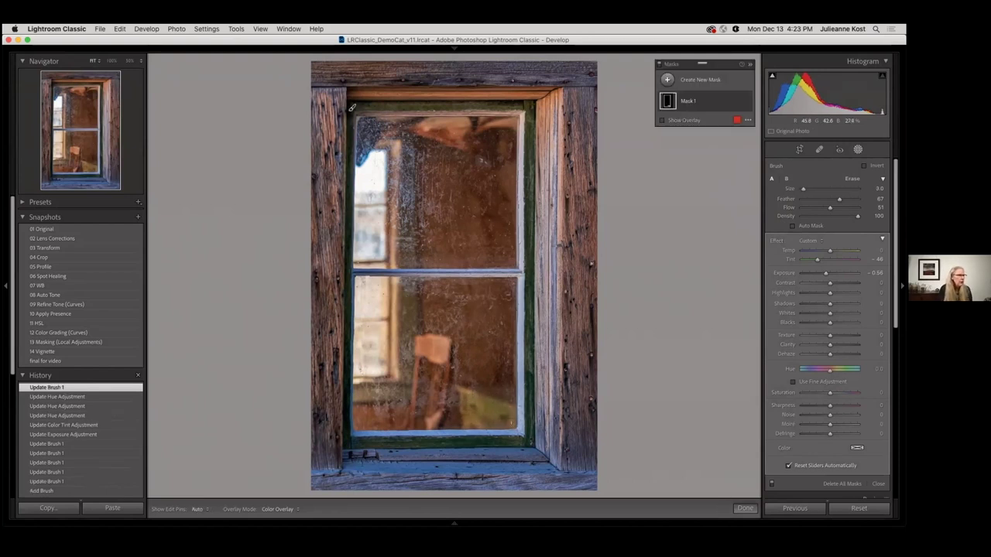
pyautogui.press('[')
pyautogui.press('h')
pyautogui.moveTo(361, 392); pyautogui.dragTo(390, 393)
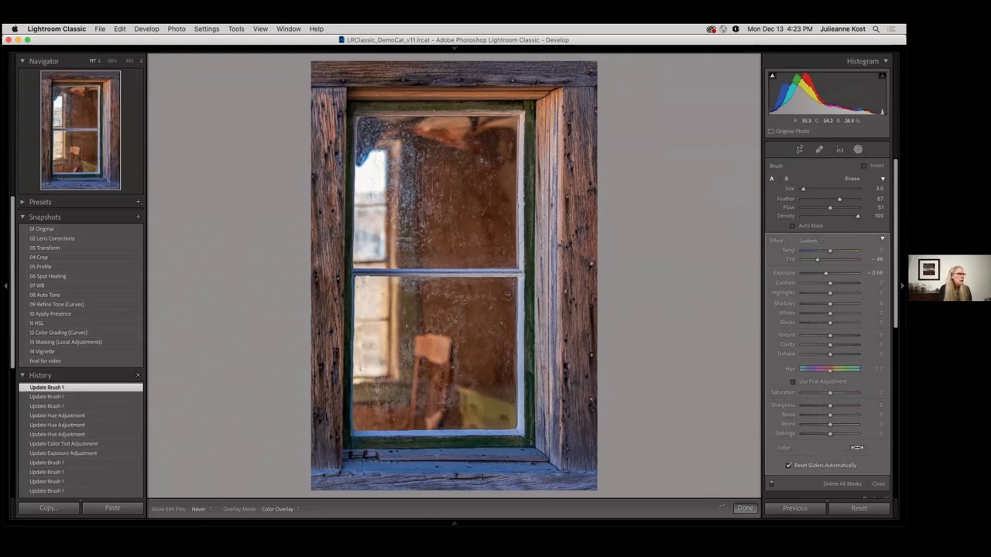
pyautogui.press(']')
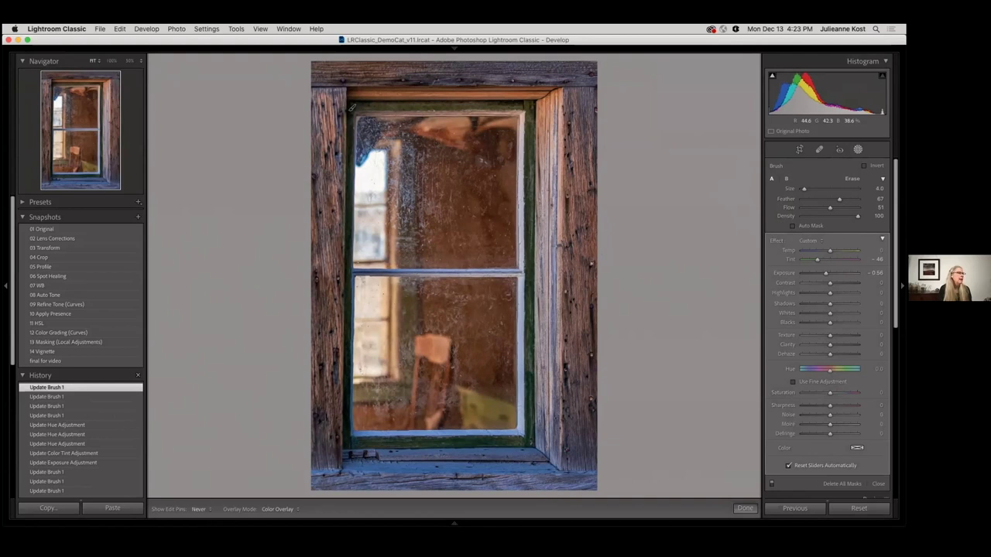
pyautogui.click(352, 108)
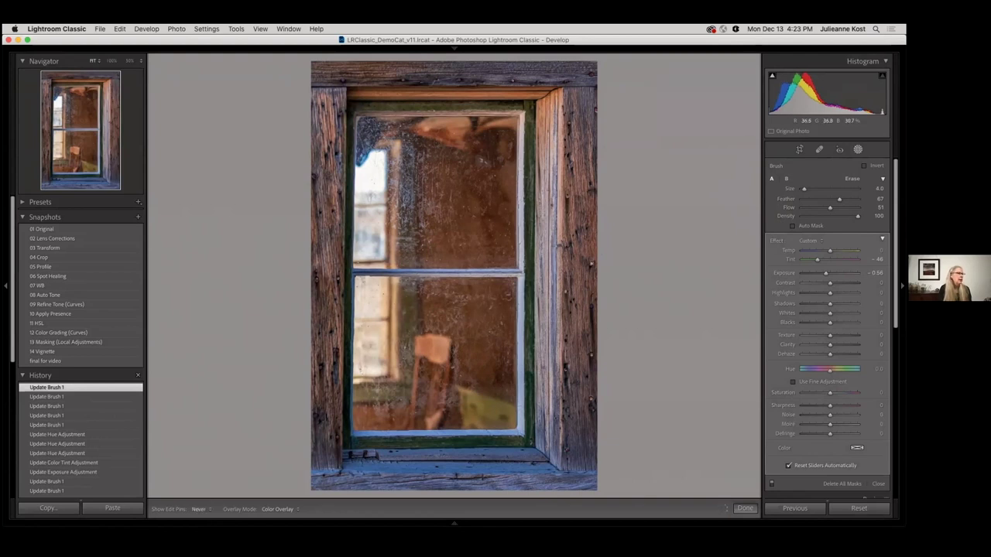
pyautogui.click(352, 108)
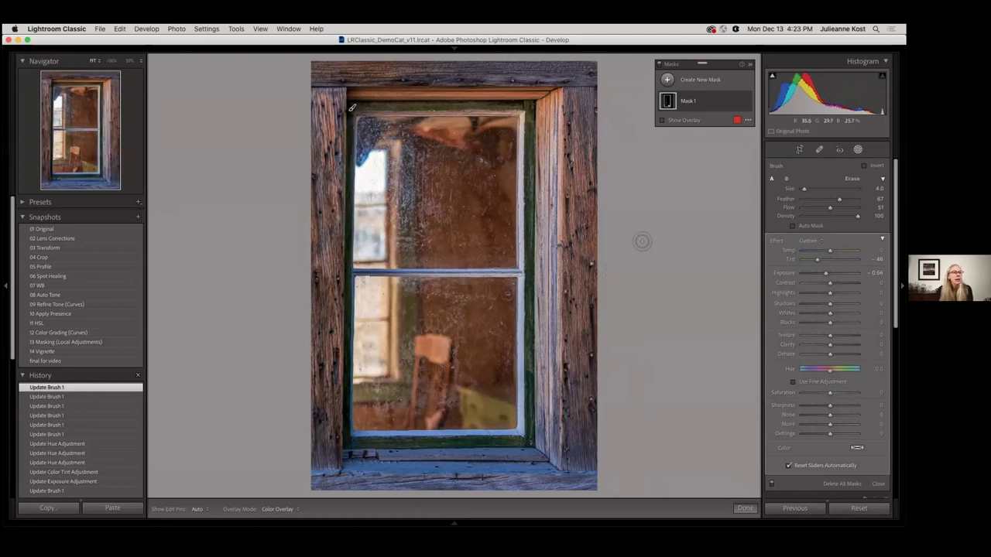
# Inspect the painted mask as White on Black, then return to Color Overlay and hide the overlay
pyautogui.click(748, 120)
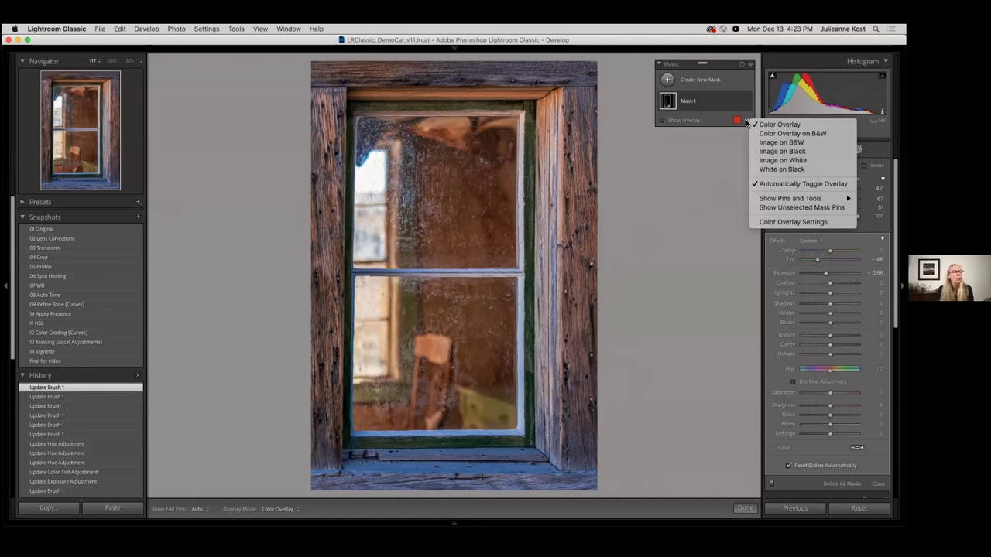
pyautogui.click(782, 169)
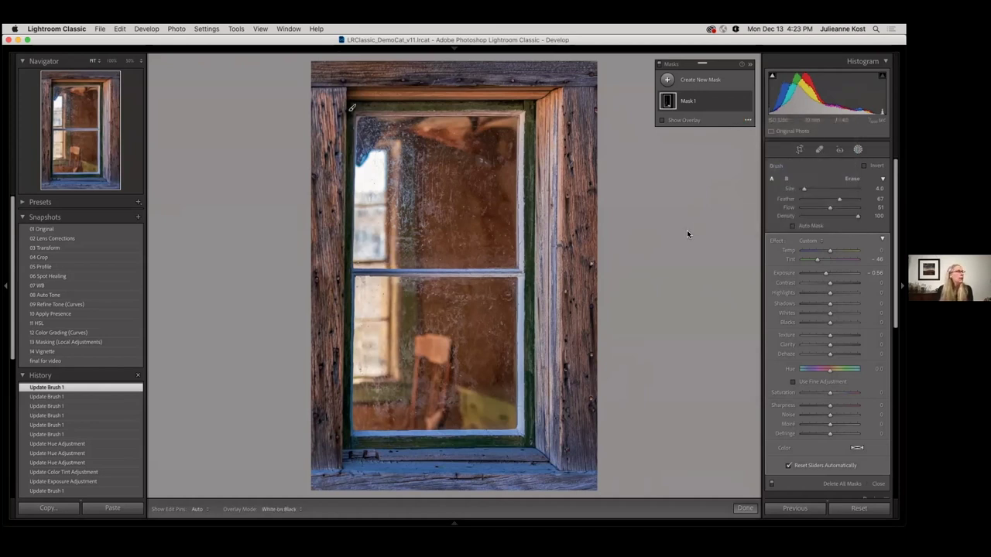
pyautogui.click(662, 120)
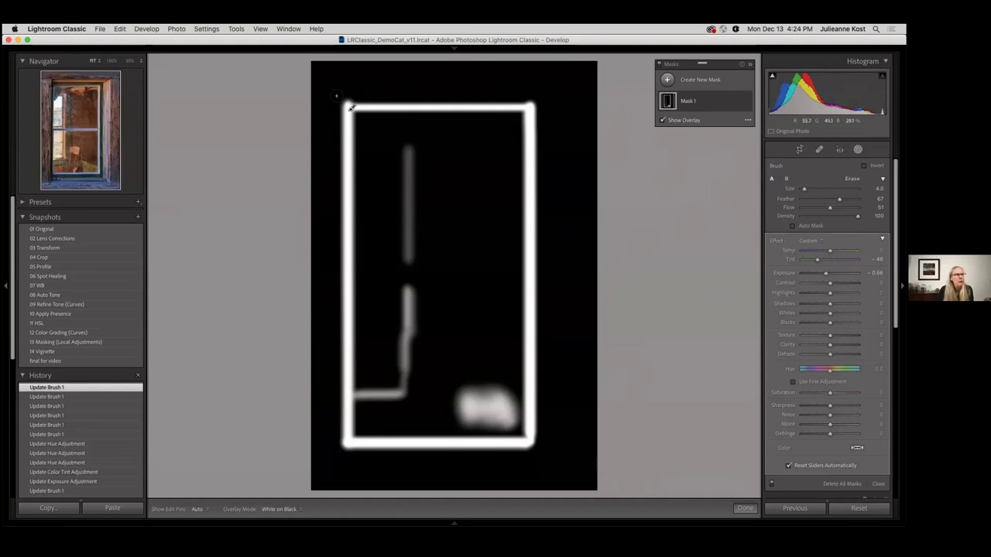
pyautogui.click(746, 120)
pyautogui.click(770, 123)
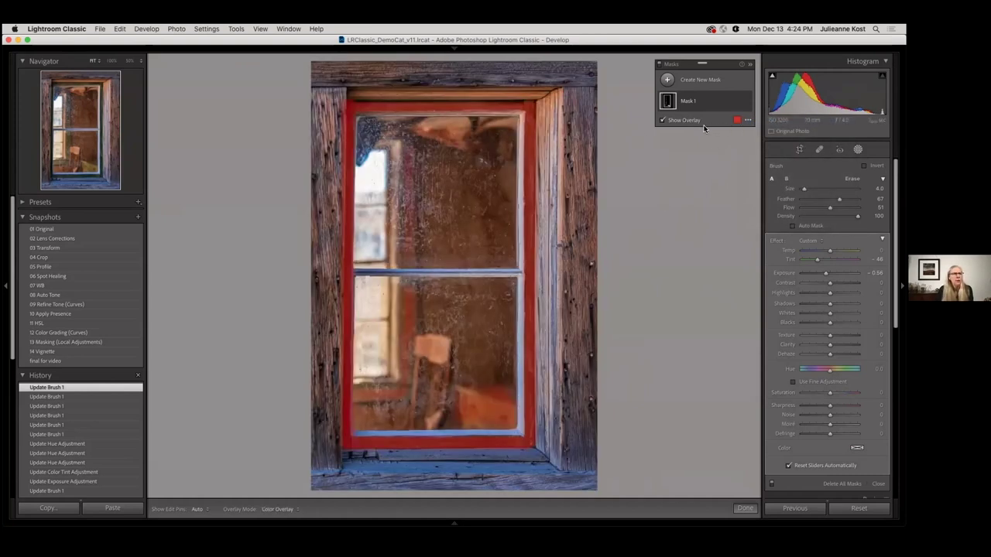
pyautogui.click(685, 120)
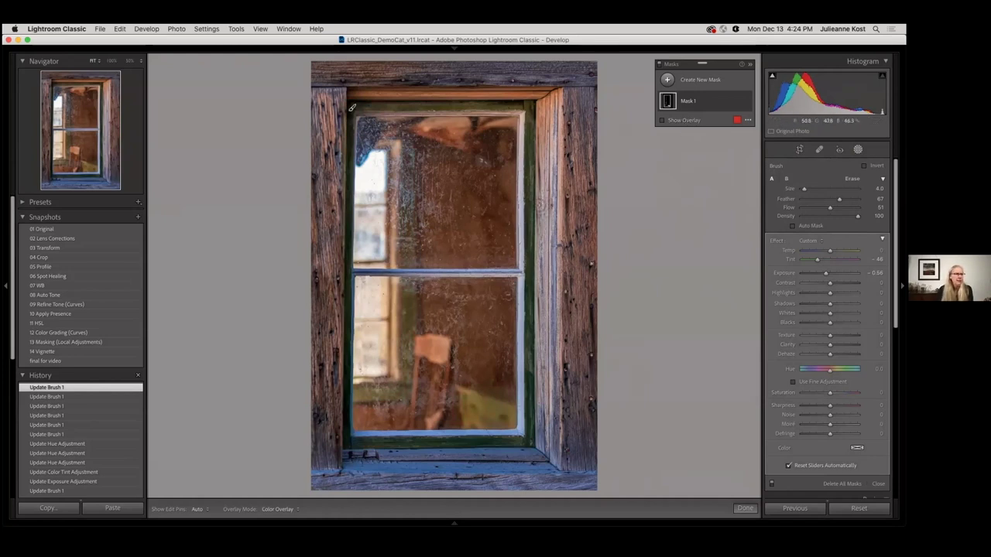
# Undo the last brush stroke, set the brush Flow to 100, and paint a stroke over the wood trim on the window's right side
pyautogui.press('super+z')
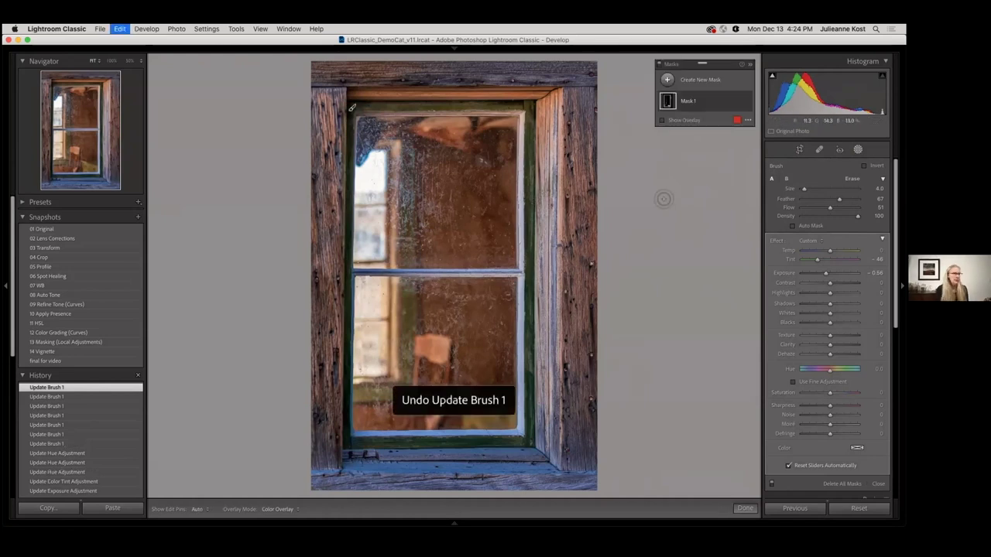
pyautogui.press('0')
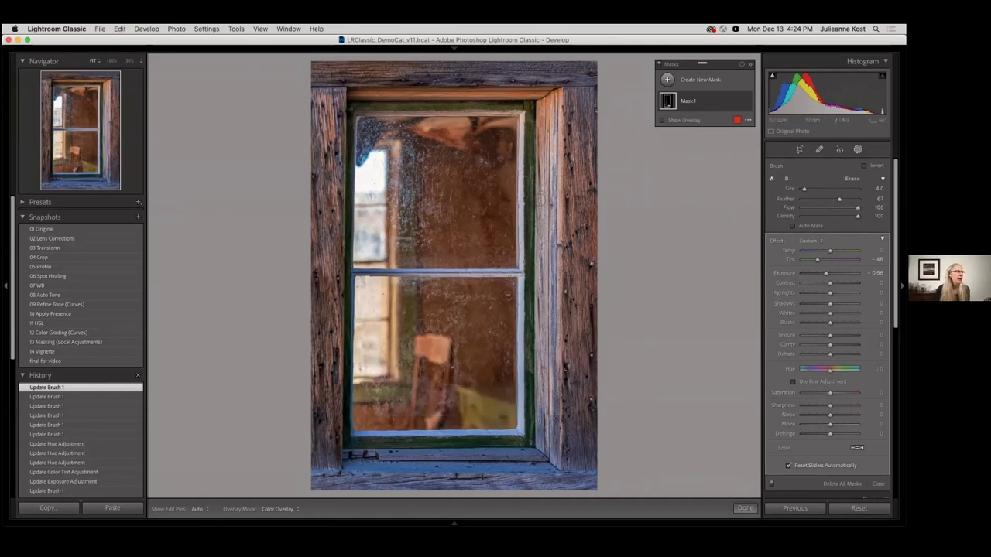
pyautogui.press('h')
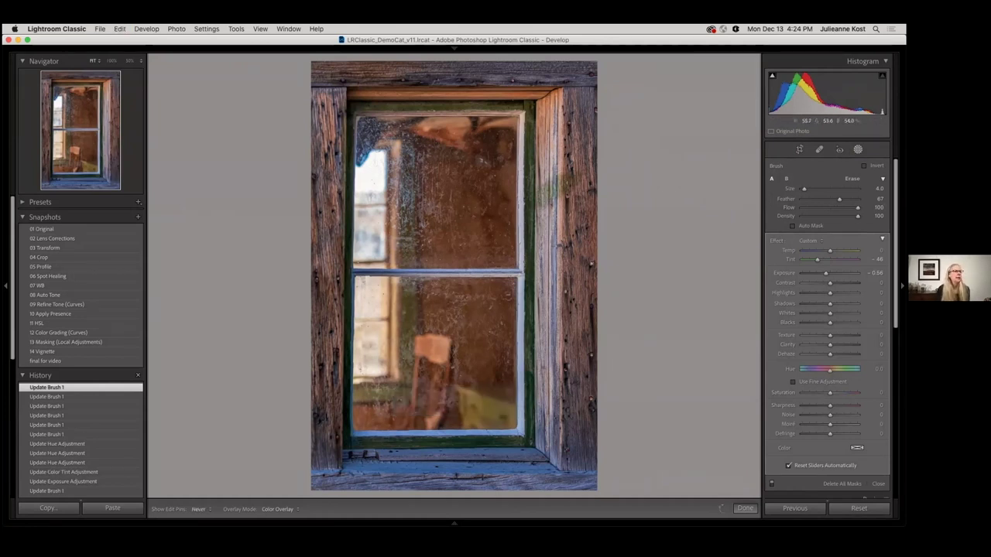
pyautogui.press('h')
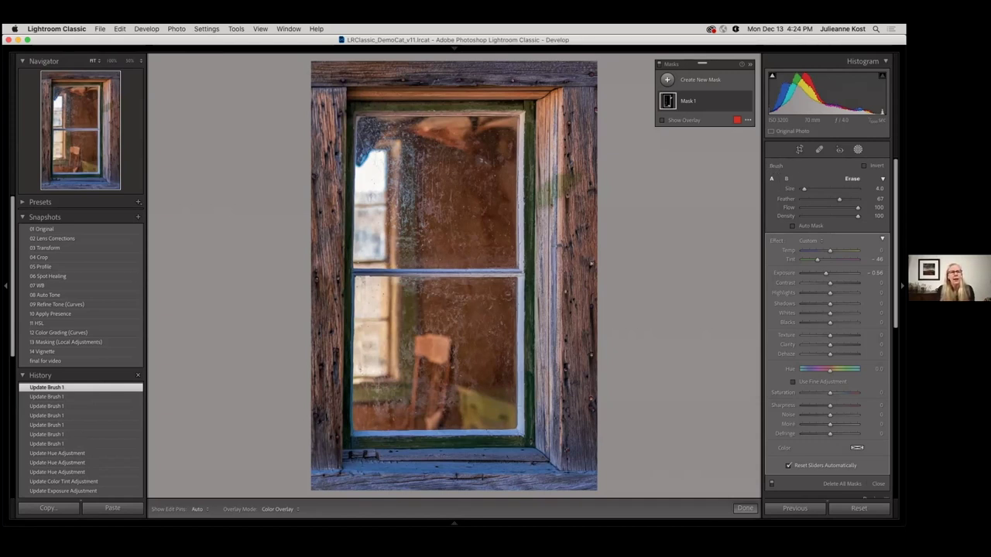
# Erase the stray stroke from the wood trim on the window's right side, setting the eraser size to 7.0
pyautogui.press('alt')
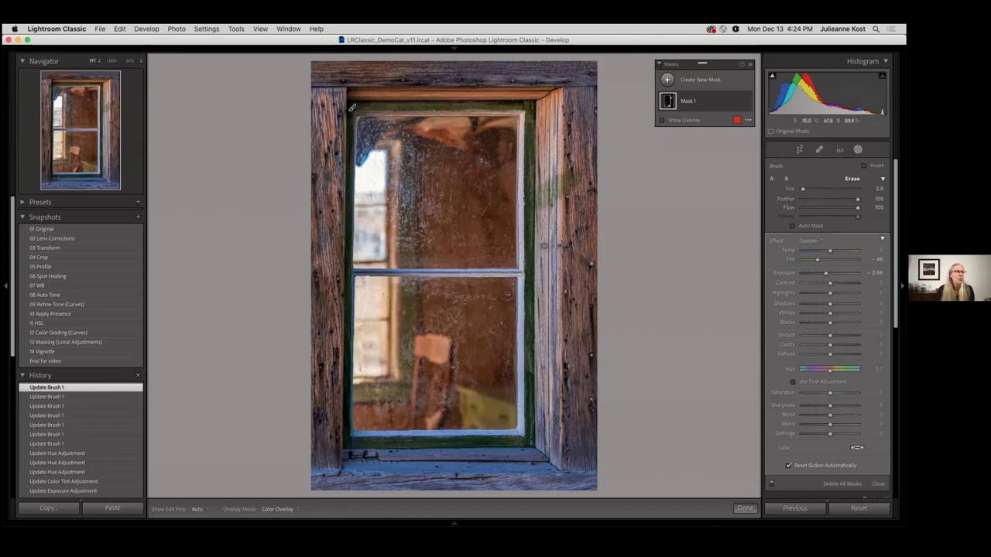
pyautogui.press('h')
pyautogui.moveTo(551, 165)
pyautogui.mouseDown()
pyautogui.moveTo(550, 194)
pyautogui.moveTo(569, 189)
pyautogui.mouseUp()
pyautogui.scroll(5, 554, 194)
pyautogui.press('h')
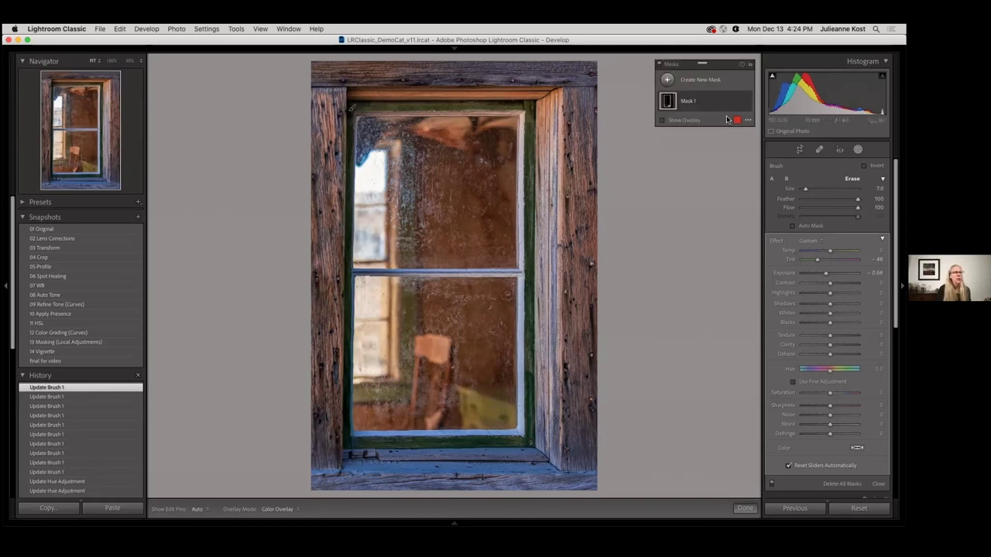
# Check the erased area with the White on Black overlay, restore Color Overlay, and switch back to brush A
pyautogui.click(748, 122)
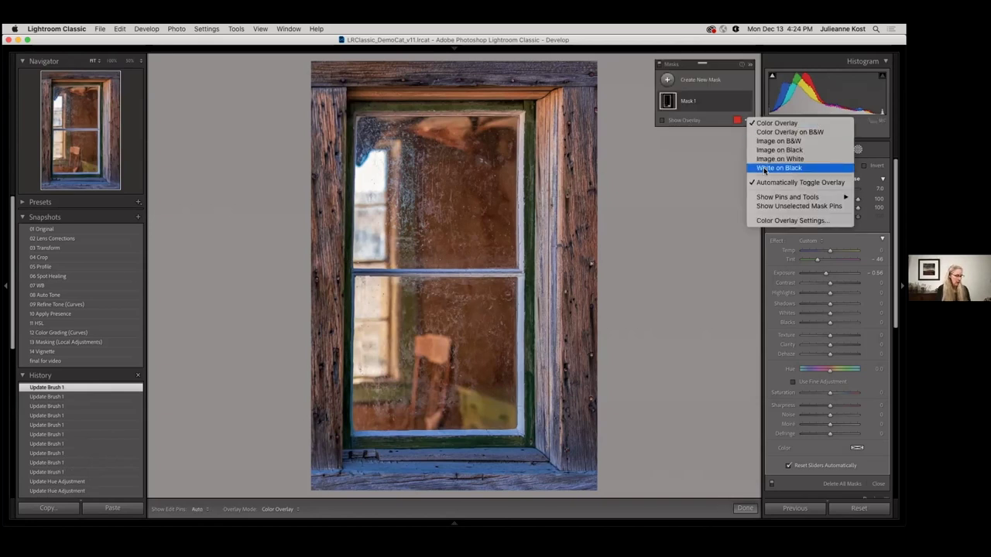
pyautogui.click(779, 168)
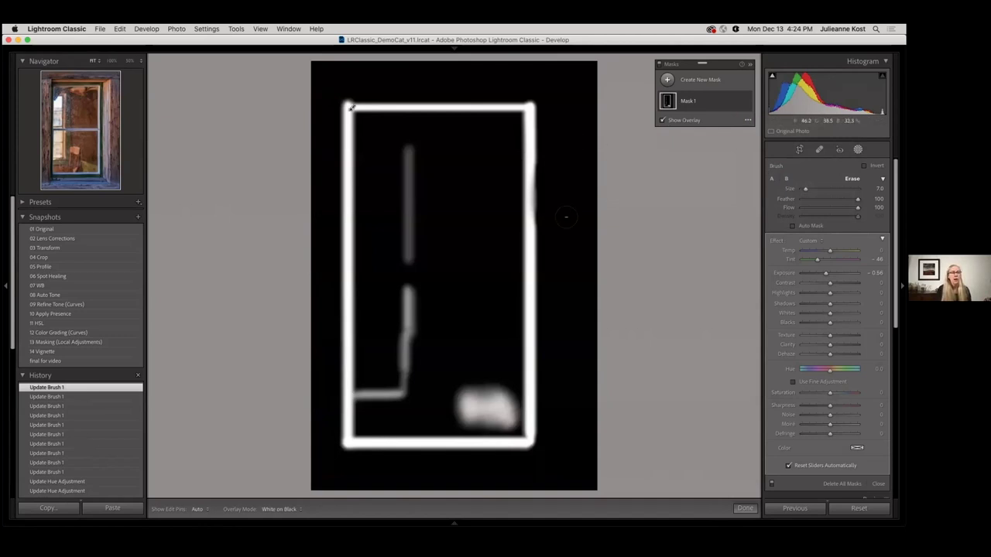
pyautogui.click(747, 121)
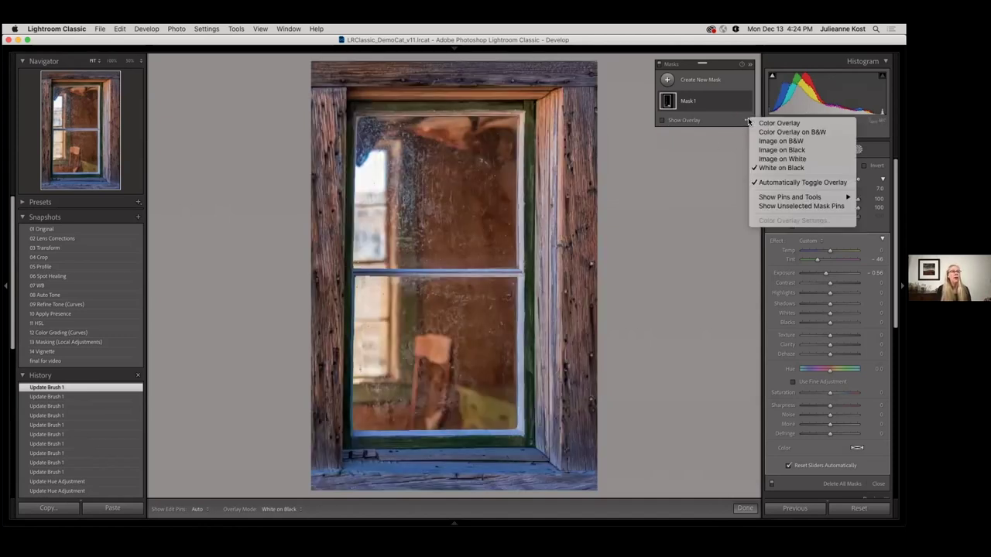
pyautogui.click(777, 123)
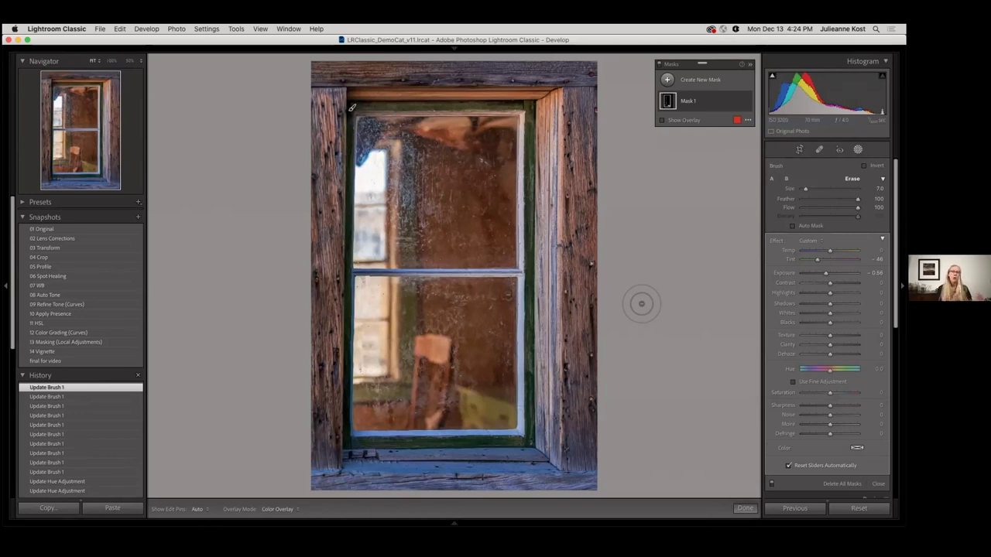
pyautogui.click(771, 178)
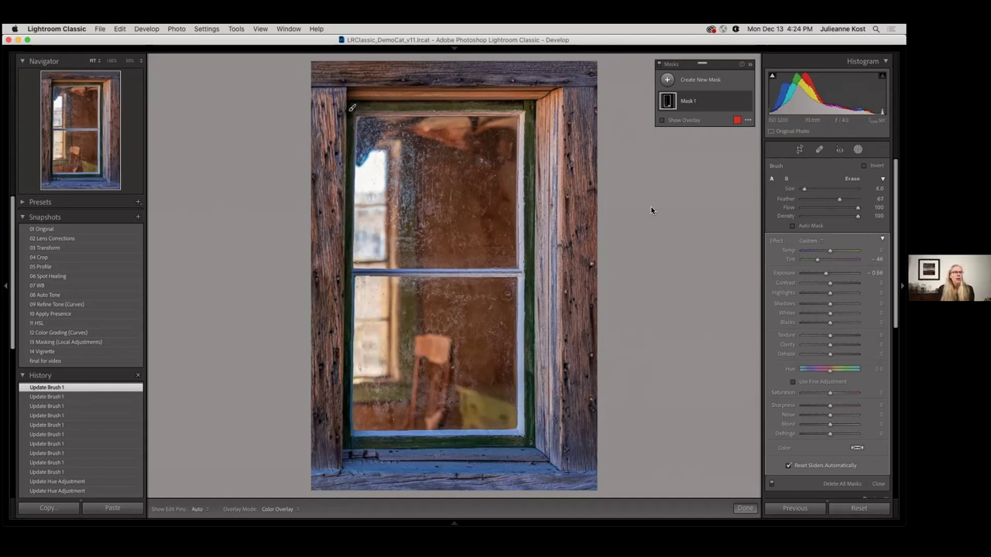
# Expand Mask 1 to view its brush component, and rename the mask as "window"
pyautogui.click(713, 107)
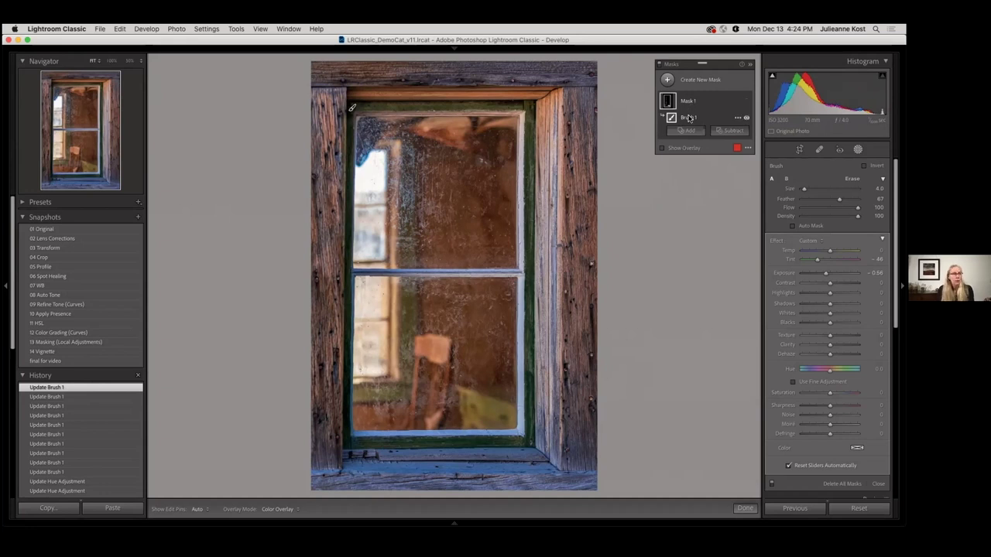
pyautogui.moveTo(671, 119)
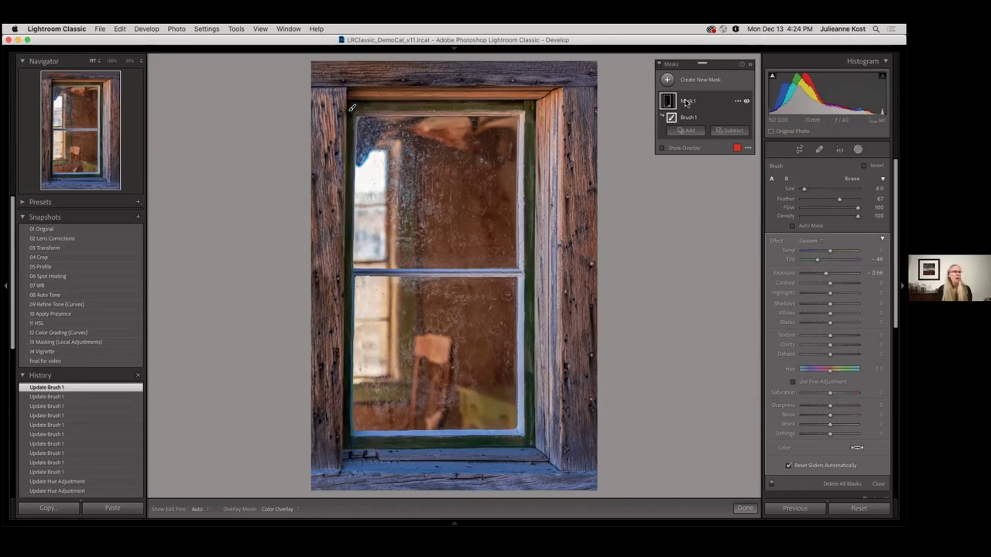
pyautogui.doubleClick(686, 101)
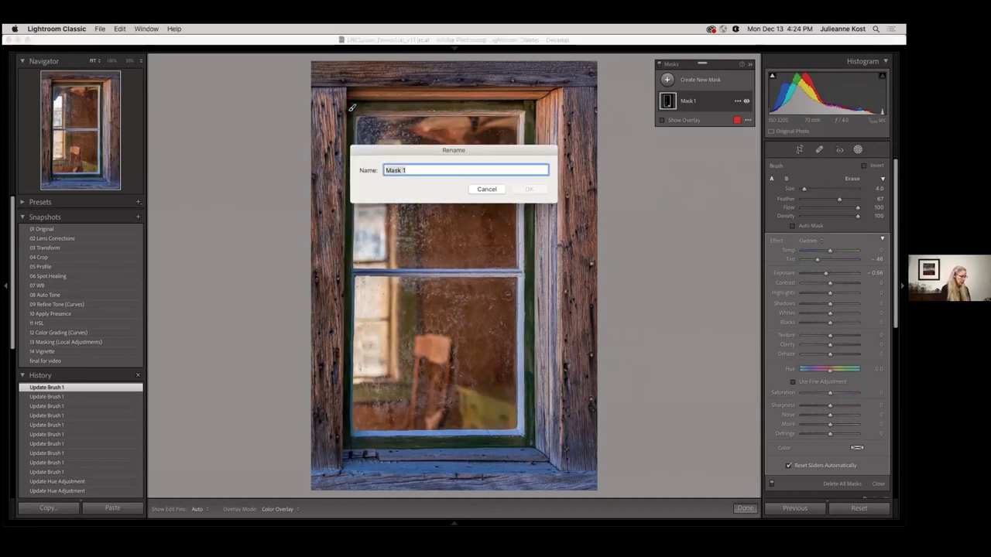
pyautogui.write('window')
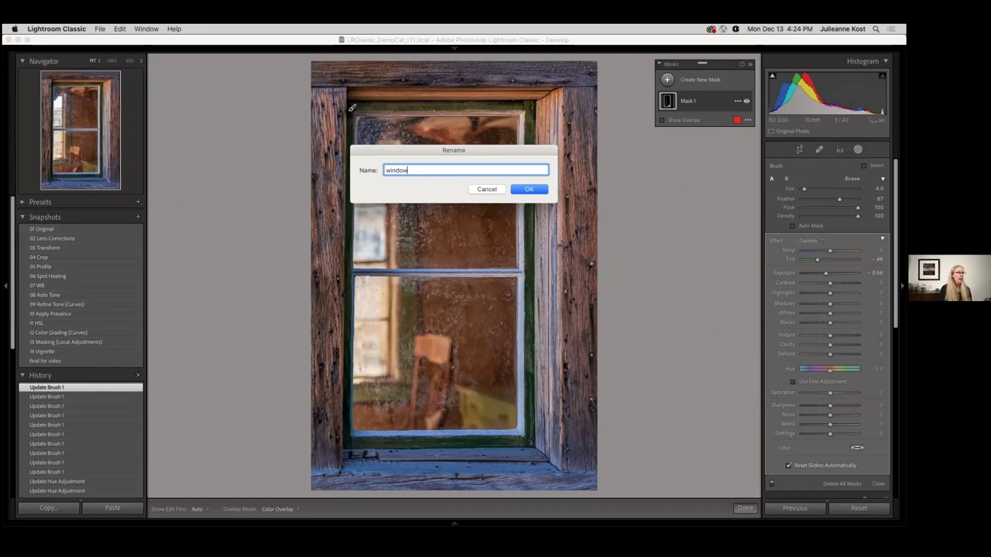
pyautogui.press('Return')
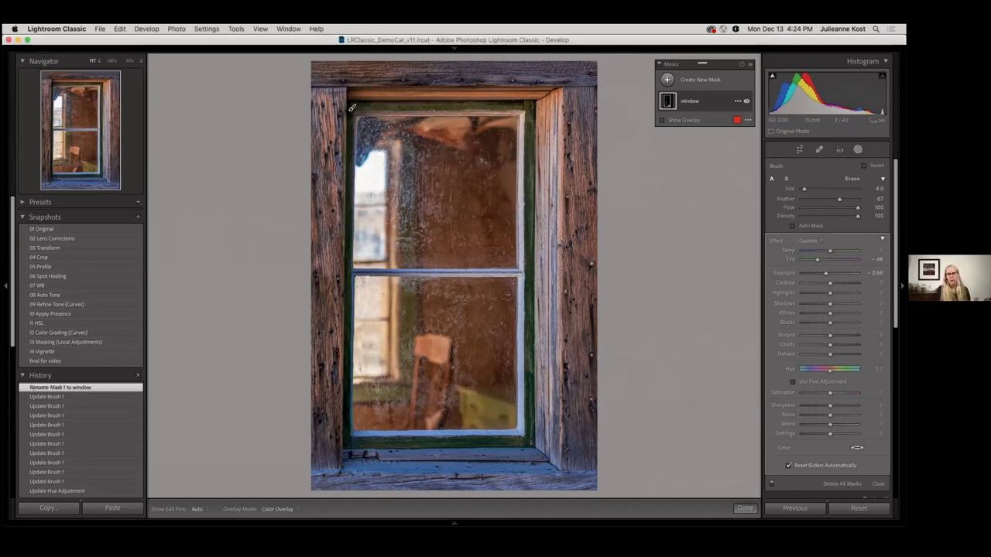
# Add a linear gradient mask rising from the photo's lower edge over the window sill, and rotate it slightly to match the sill
pyautogui.click(670, 80)
pyautogui.click(713, 140)
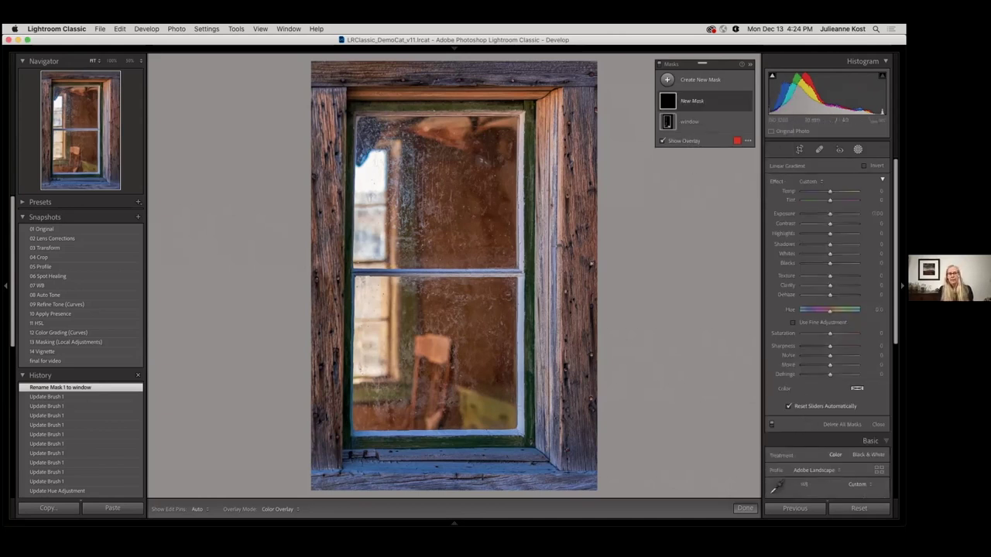
pyautogui.moveTo(454, 458); pyautogui.dragTo(459, 428)
pyautogui.press('super+z')
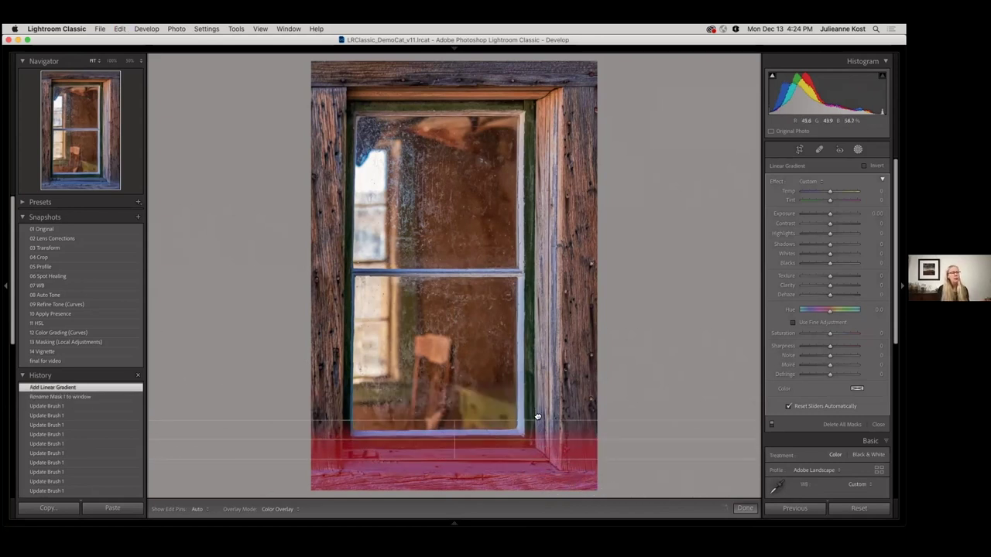
pyautogui.moveTo(537, 418); pyautogui.dragTo(564, 439)
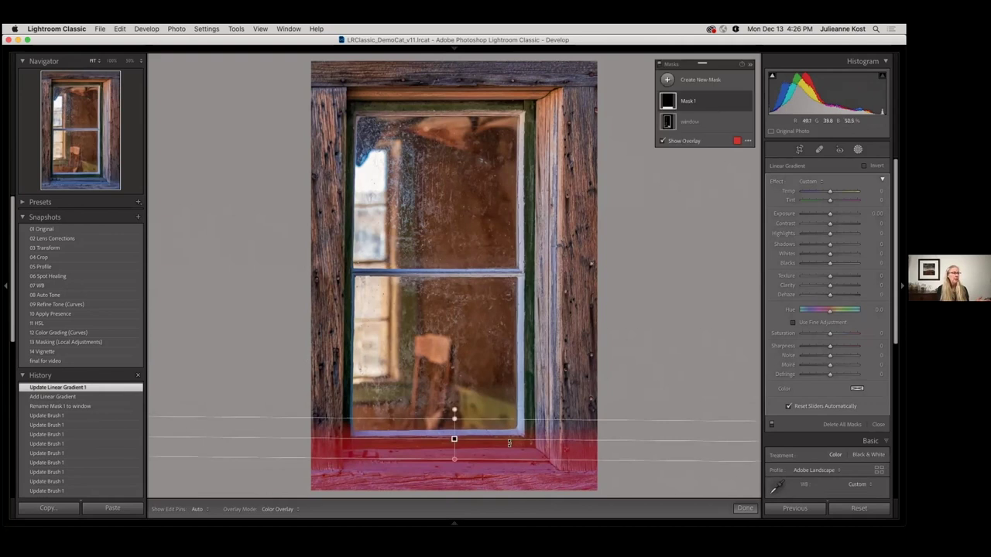
# Move the linear gradient slightly lower, and set its Saturation to -35, Temp to 25, Exposure to -0.56 and Tint to 16
pyautogui.moveTo(453, 440)
pyautogui.mouseDown()
pyautogui.moveTo(447, 448)
pyautogui.moveTo(469, 436)
pyautogui.moveTo(462, 449)
pyautogui.mouseUp()
pyautogui.moveTo(829, 333); pyautogui.dragTo(821, 333)
pyautogui.moveTo(832, 191); pyautogui.dragTo(825, 213)
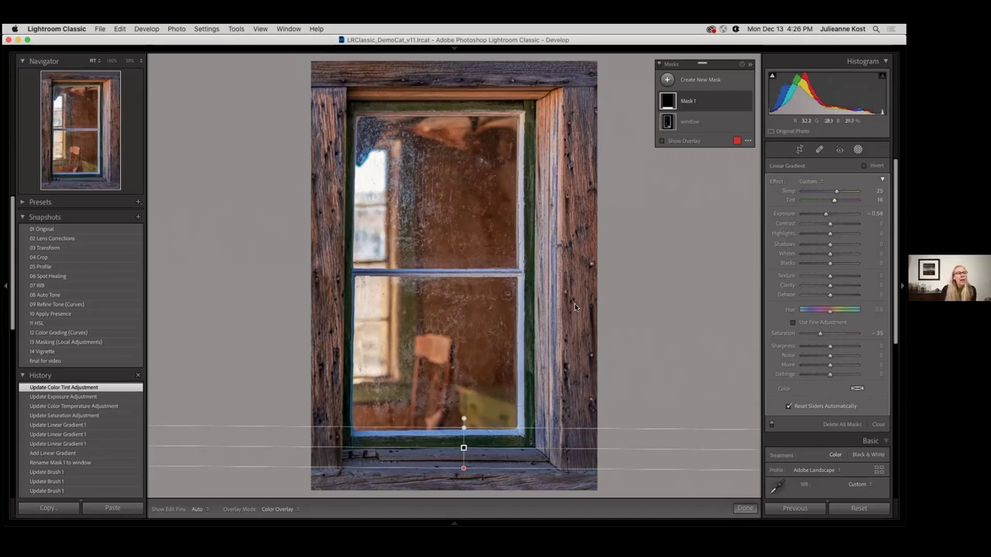
# Add a large oval radial gradient mask centered over the window panes, and set its Exposure to 0.85
pyautogui.click(668, 80)
pyautogui.click(711, 154)
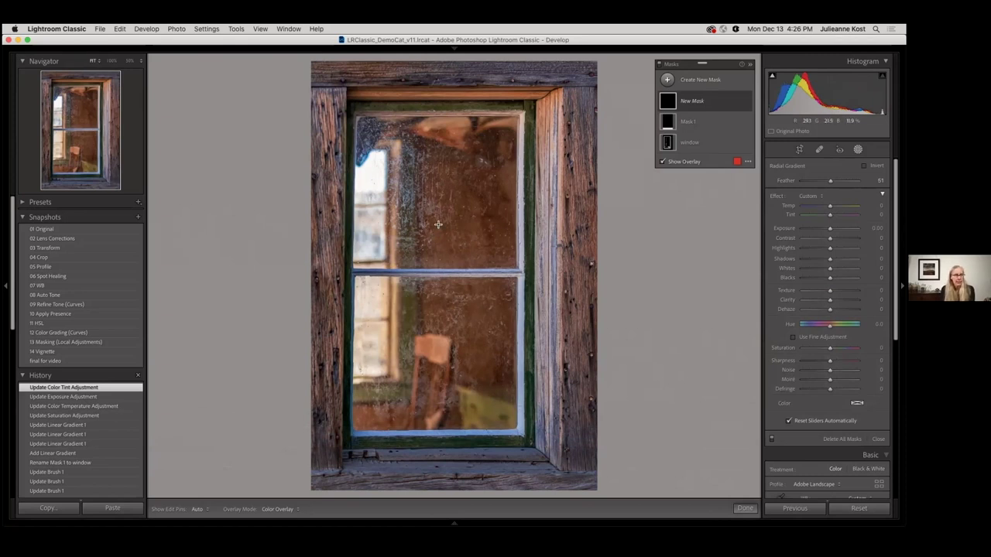
pyautogui.moveTo(427, 245)
pyautogui.mouseDown()
pyautogui.moveTo(506, 356)
pyautogui.moveTo(535, 379)
pyautogui.mouseUp()
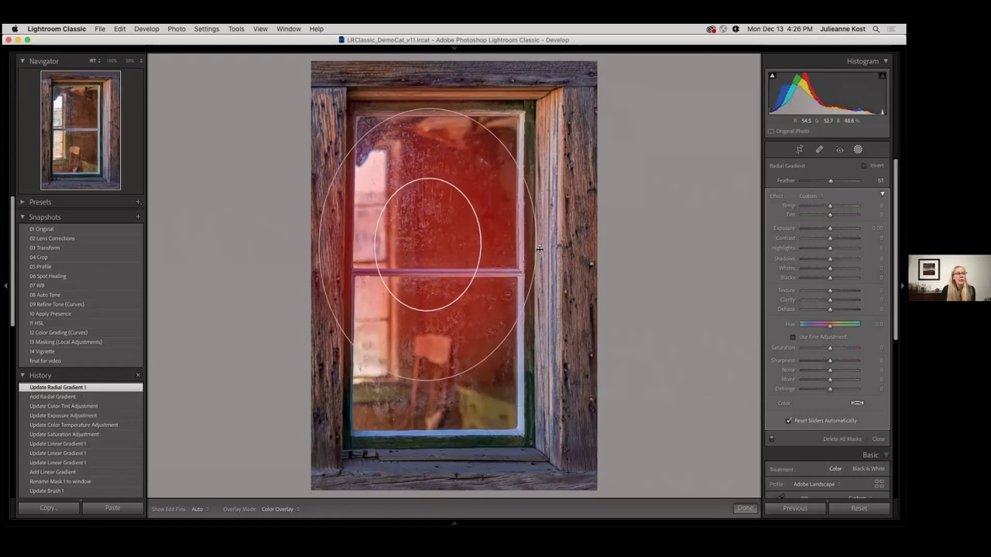
pyautogui.moveTo(427, 246); pyautogui.dragTo(445, 270)
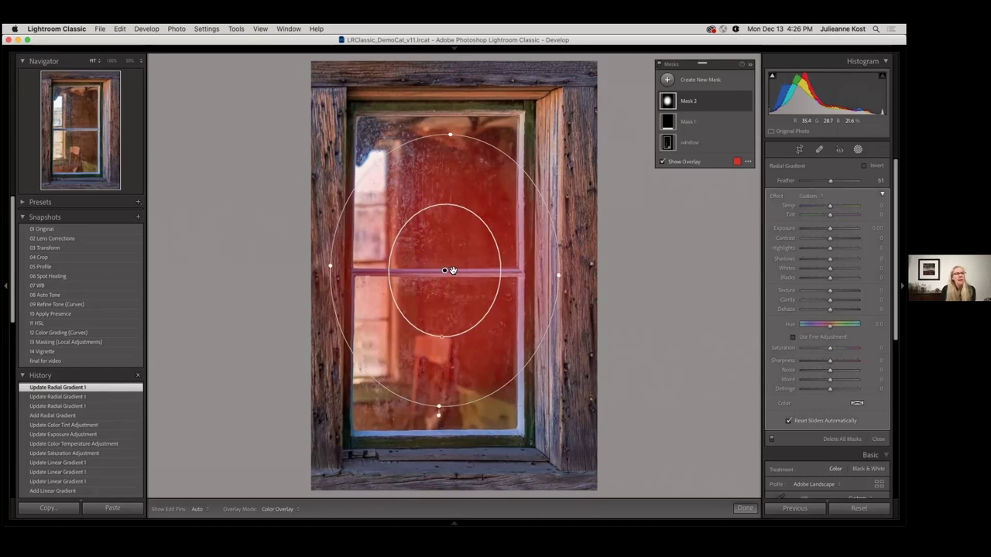
pyautogui.moveTo(875, 228); pyautogui.dragTo(884, 228)
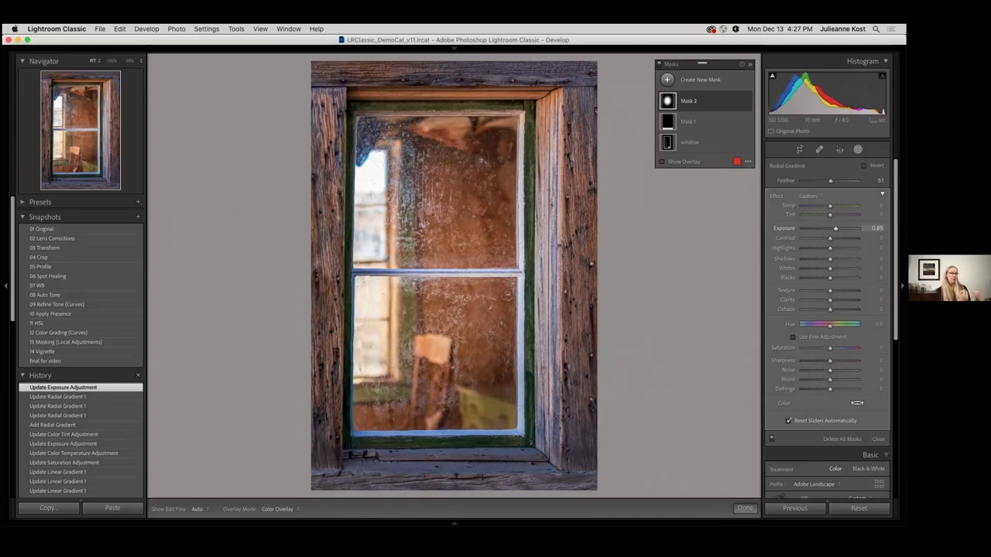
# Rename the radial gradient mask as "light in room" and the linear gradient mask as "window sill"
pyautogui.moveTo(490, 273)
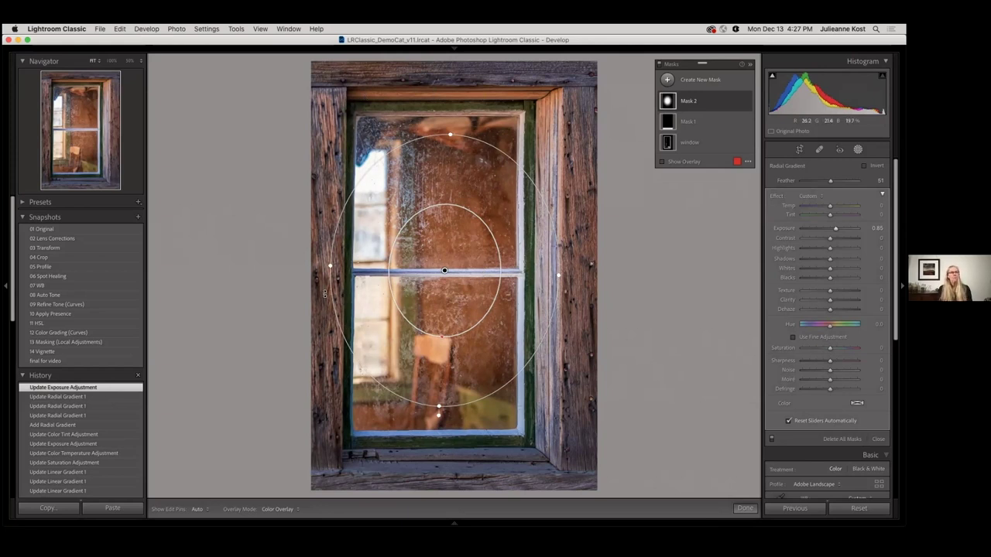
pyautogui.doubleClick(690, 103)
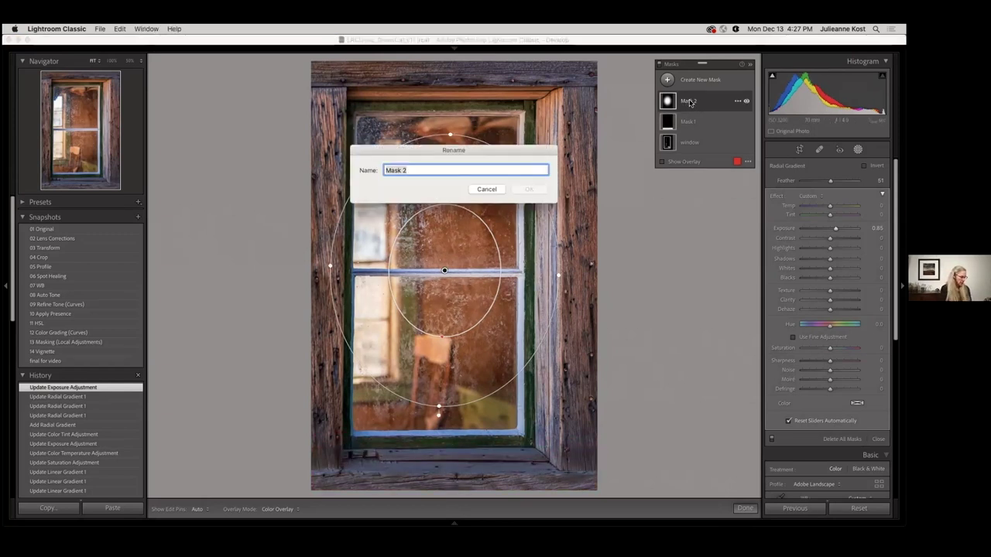
pyautogui.write('light in room')
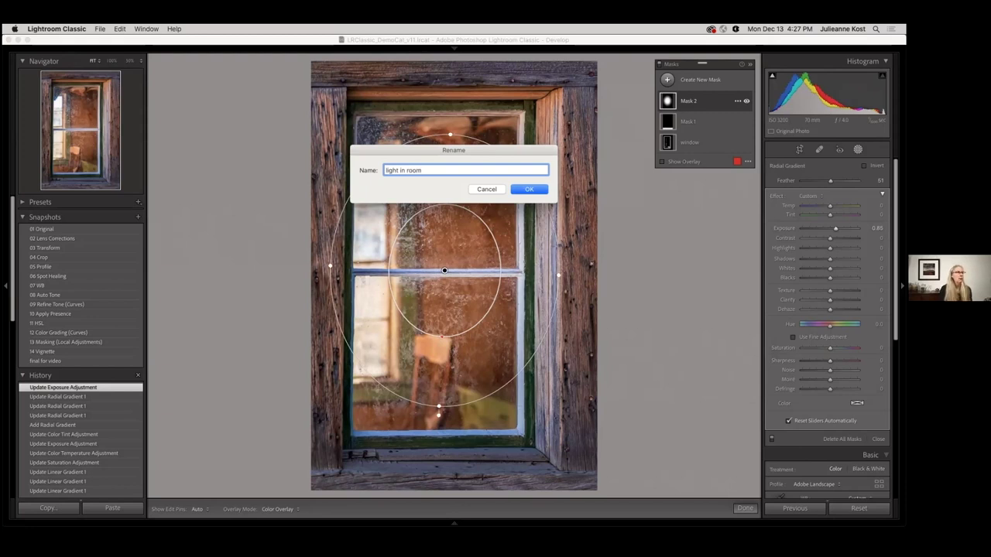
pyautogui.press('Return')
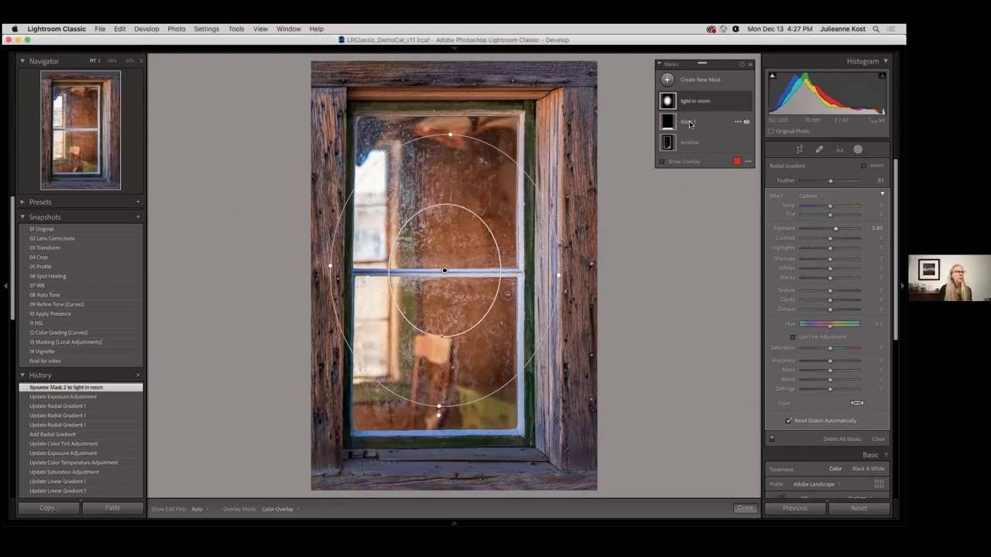
pyautogui.doubleClick(688, 123)
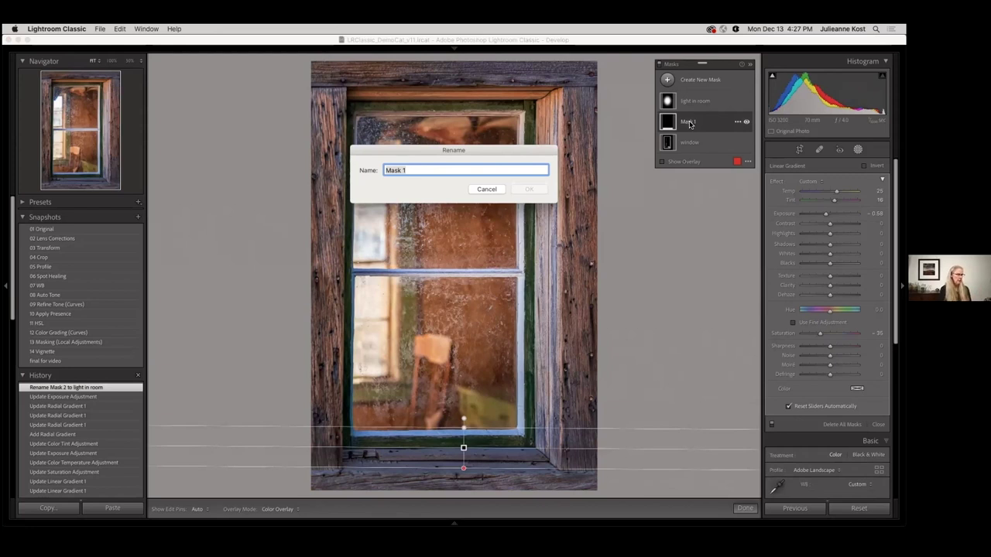
pyautogui.write('window sill')
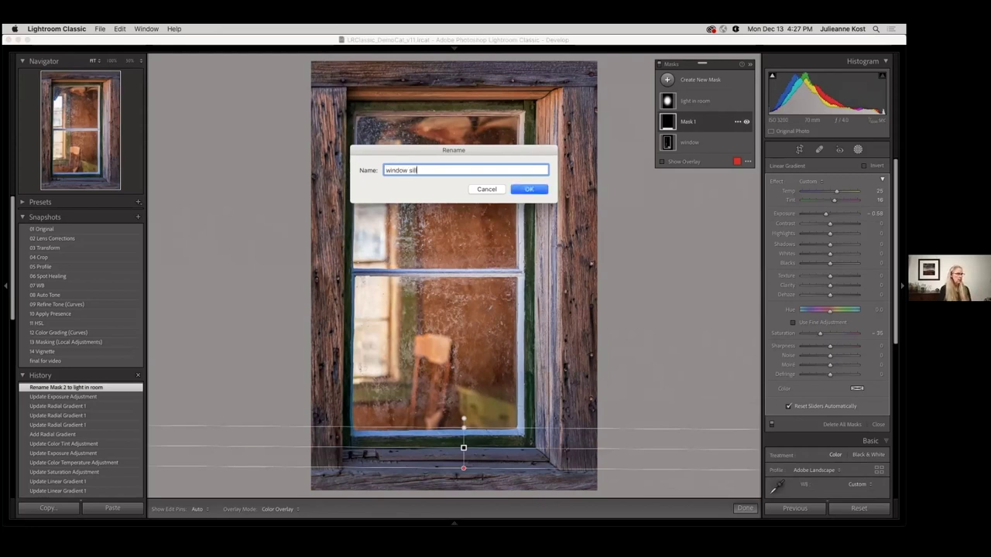
pyautogui.press('Return')
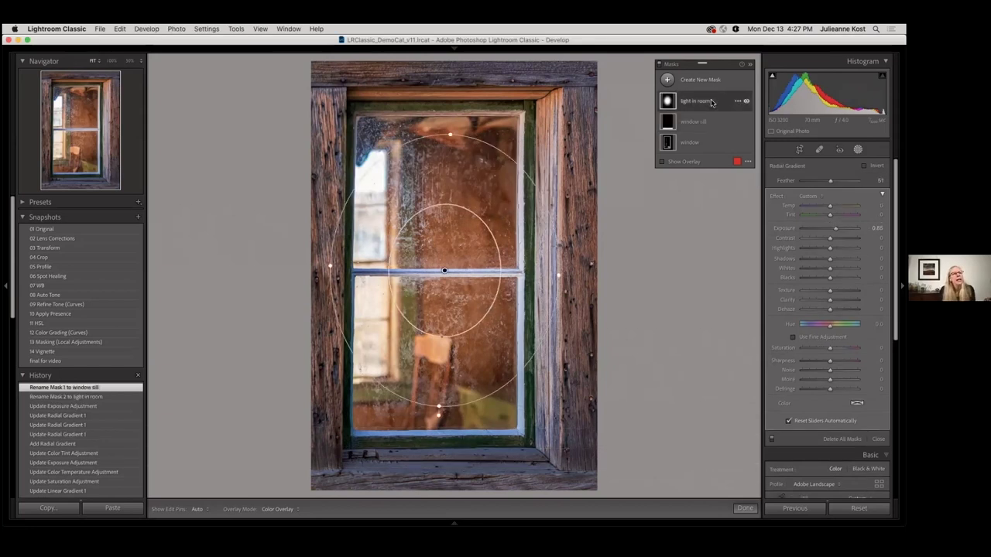
# Subtract a brush from the "light in room" mask, painting along the horizontal bar between the upper and lower panes
pyautogui.click(701, 101)
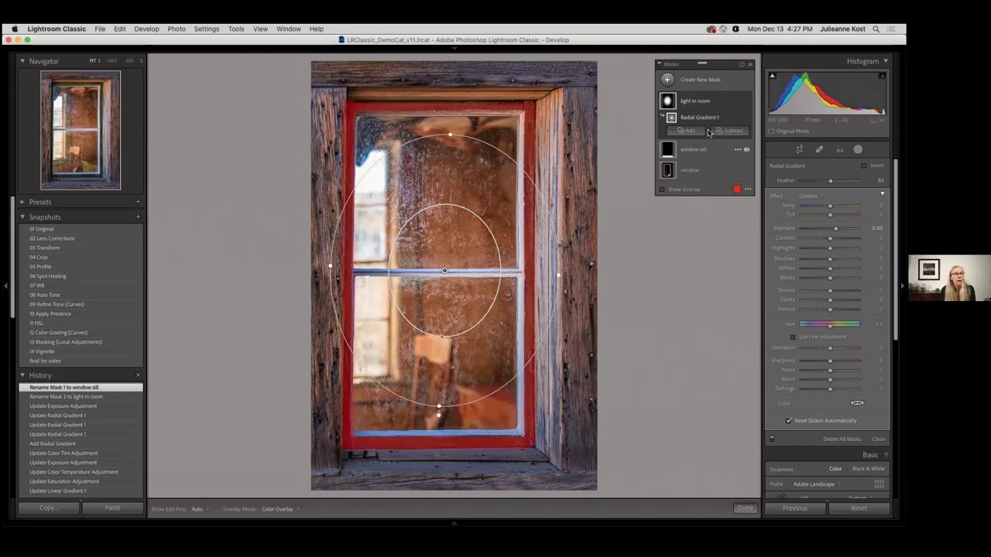
pyautogui.click(732, 130)
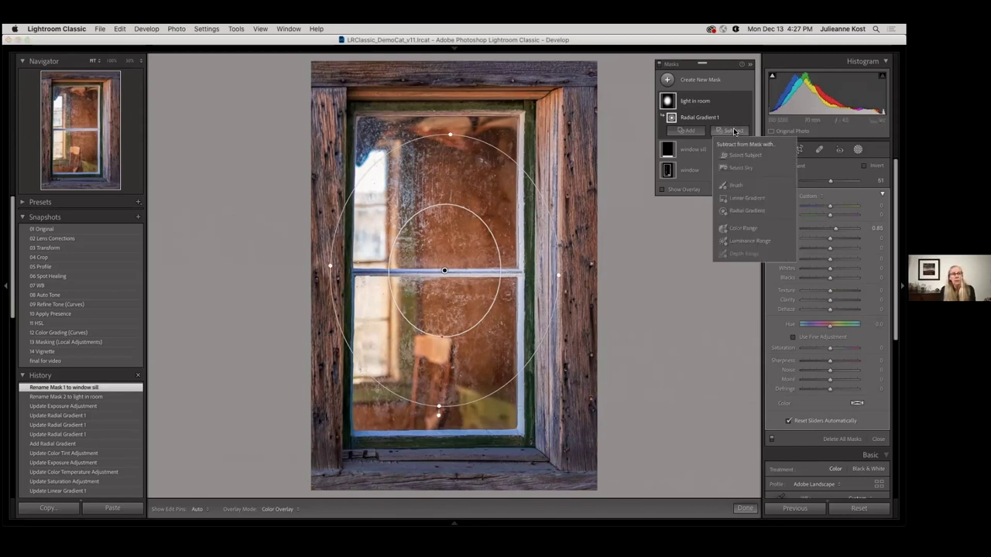
pyautogui.click(741, 184)
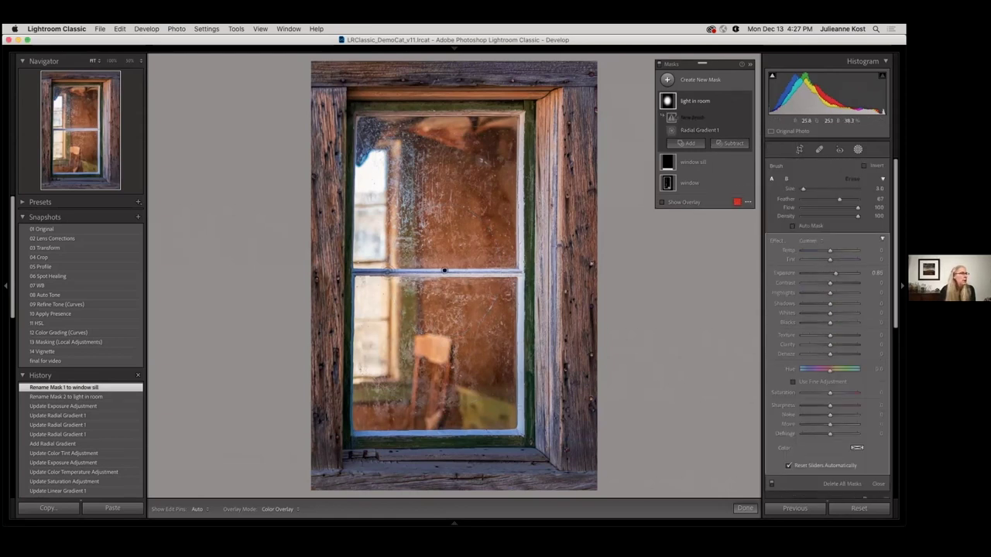
pyautogui.moveTo(389, 272); pyautogui.dragTo(520, 273)
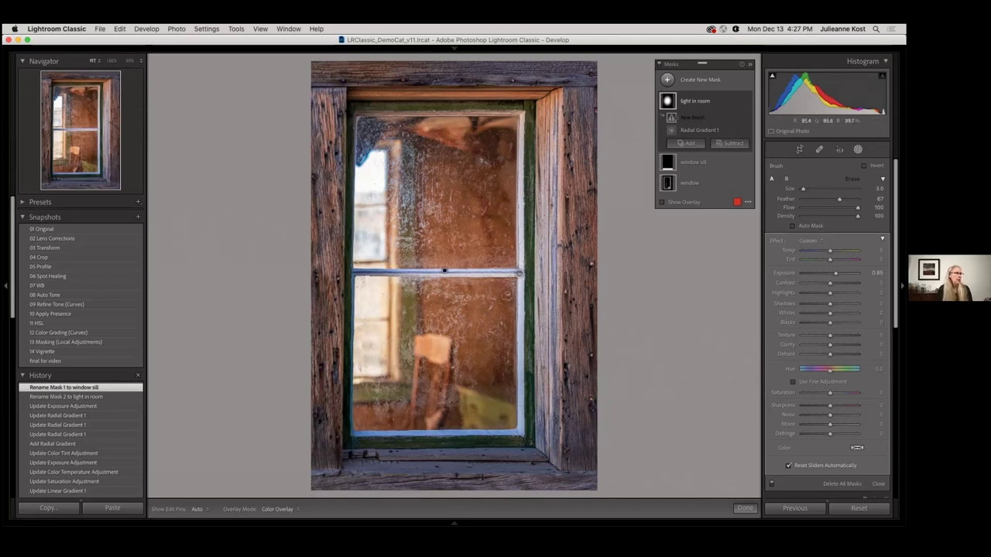
pyautogui.moveTo(518, 272); pyautogui.dragTo(332, 273)
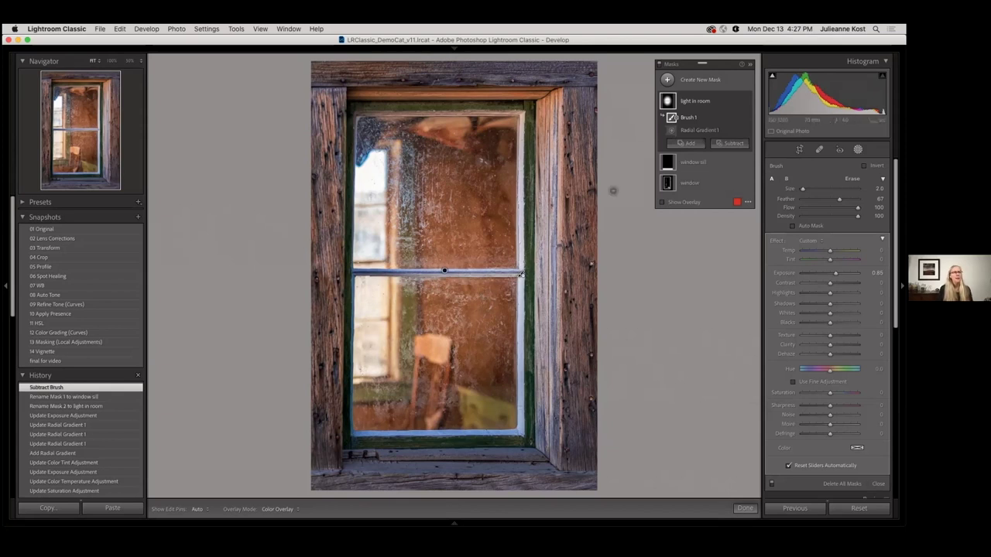
# Enlarge the brush to size 9 and paint more subtracting strokes over the window frame around the panes
pyautogui.moveTo(671, 133)
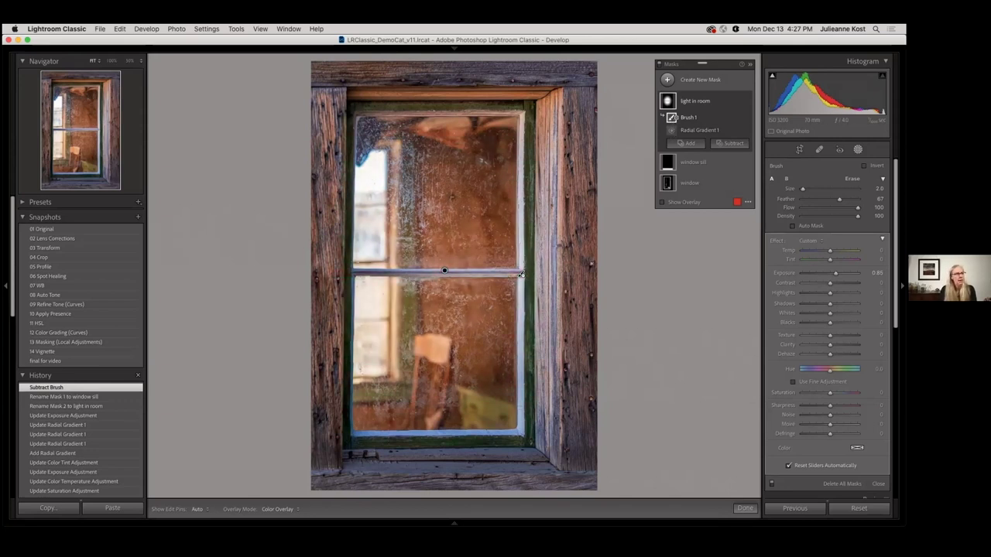
pyautogui.press(']')
pyautogui.press(']')
pyautogui.press(']')
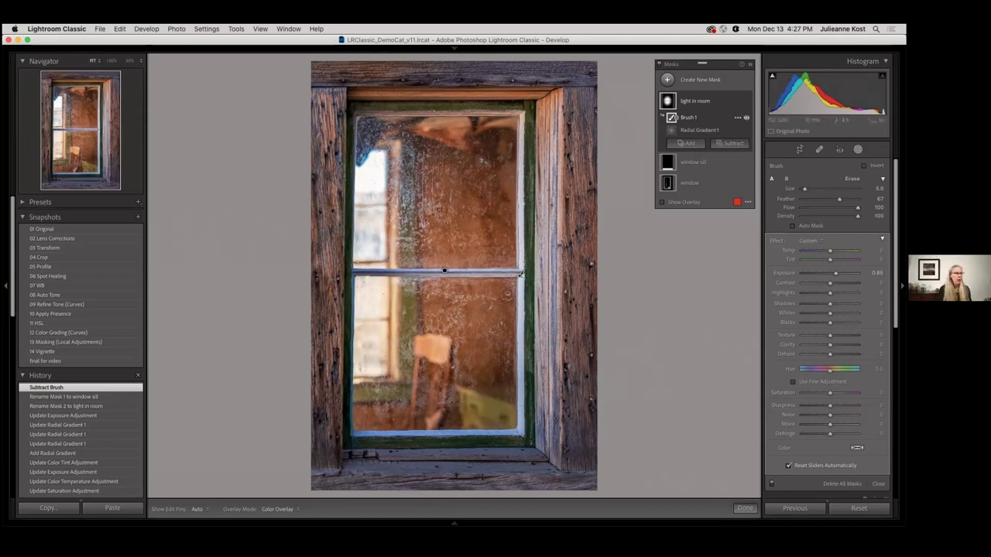
pyautogui.moveTo(521, 273)
pyautogui.mouseDown()
pyautogui.moveTo(445, 271)
pyautogui.moveTo(521, 274)
pyautogui.mouseUp()
pyautogui.moveTo(541, 112)
pyautogui.mouseDown()
pyautogui.moveTo(554, 213)
pyautogui.moveTo(552, 371)
pyautogui.moveTo(546, 109)
pyautogui.mouseUp()
pyautogui.moveTo(521, 273); pyautogui.dragTo(445, 271)
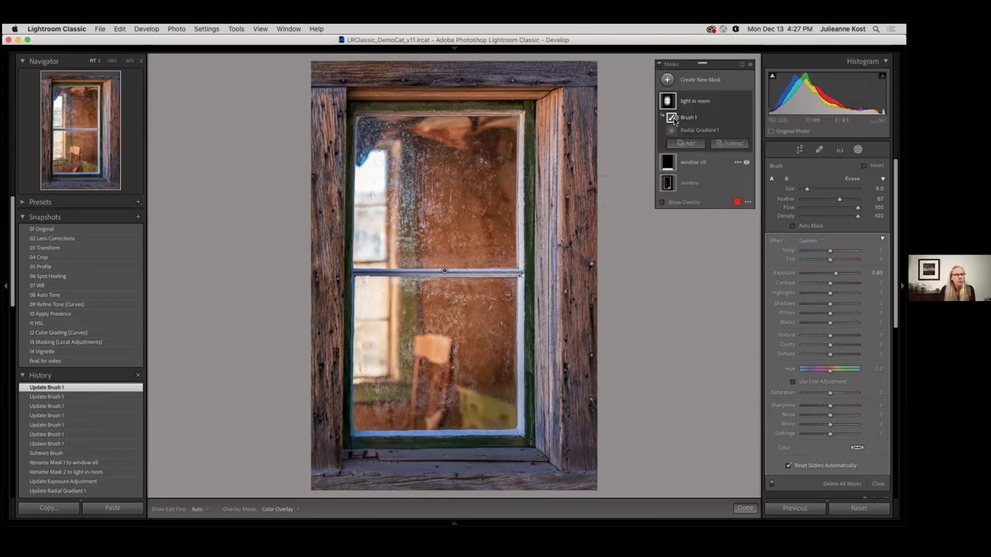
# Toggle the edit pins and inspect the radial gradient and brush components of the "light in room" mask in turn
pyautogui.moveTo(671, 119)
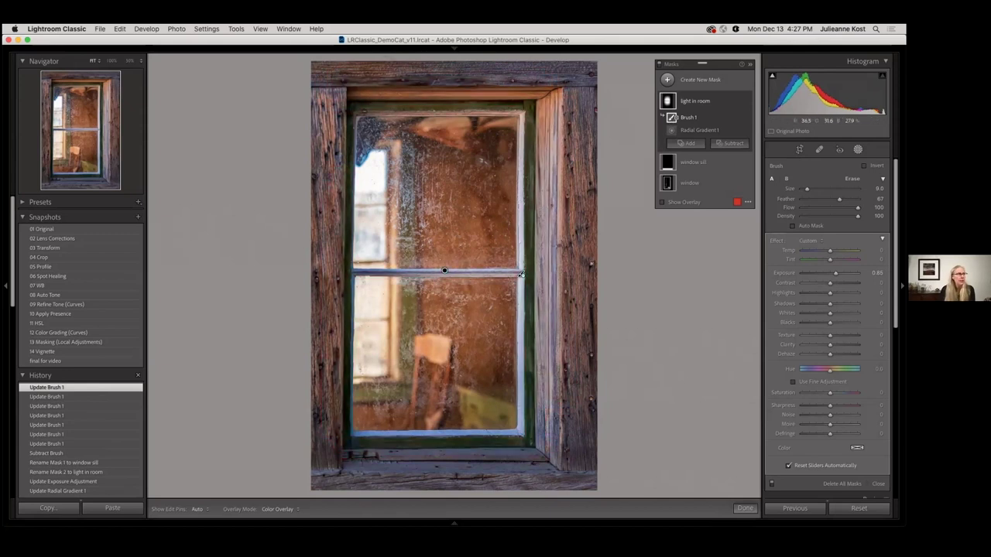
pyautogui.press('h')
pyautogui.press('h')
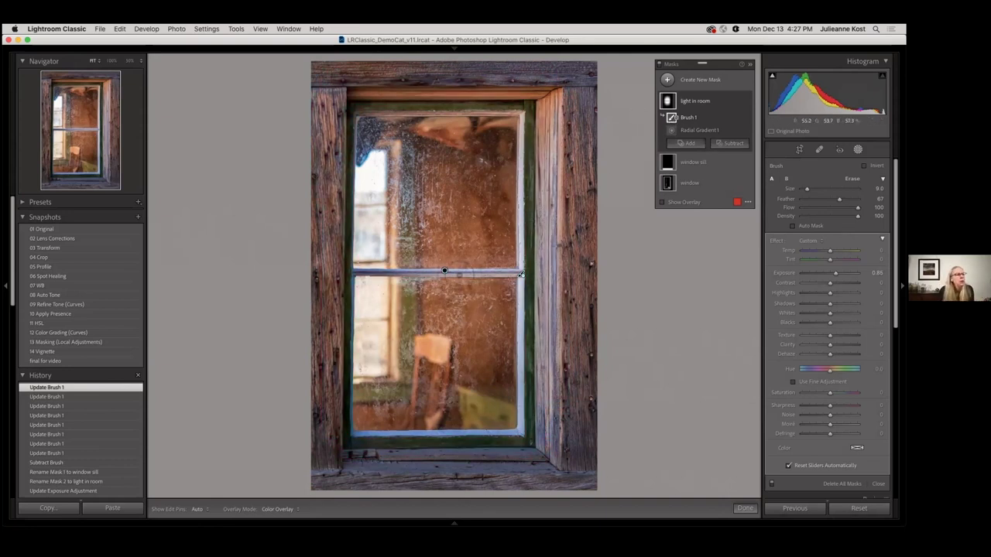
pyautogui.click(444, 271)
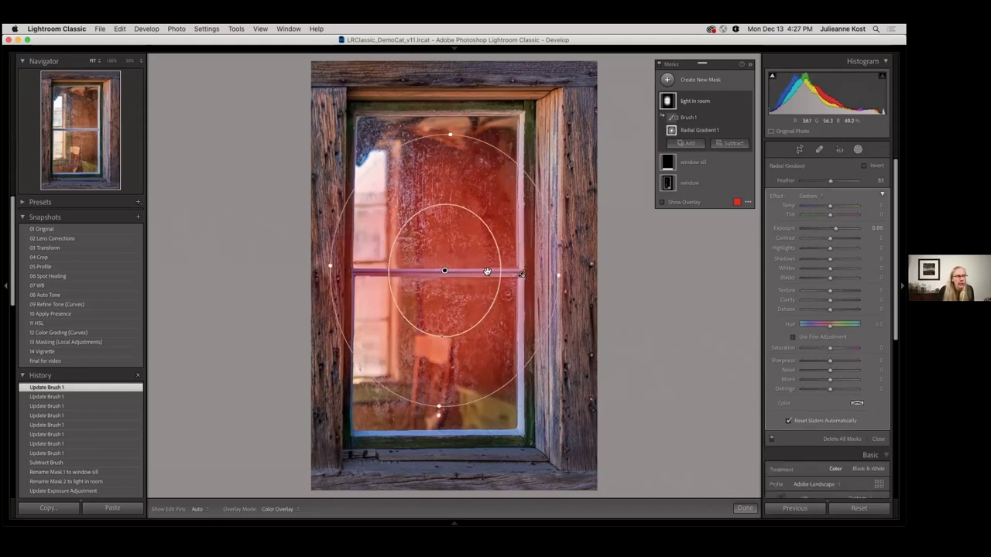
pyautogui.click(523, 275)
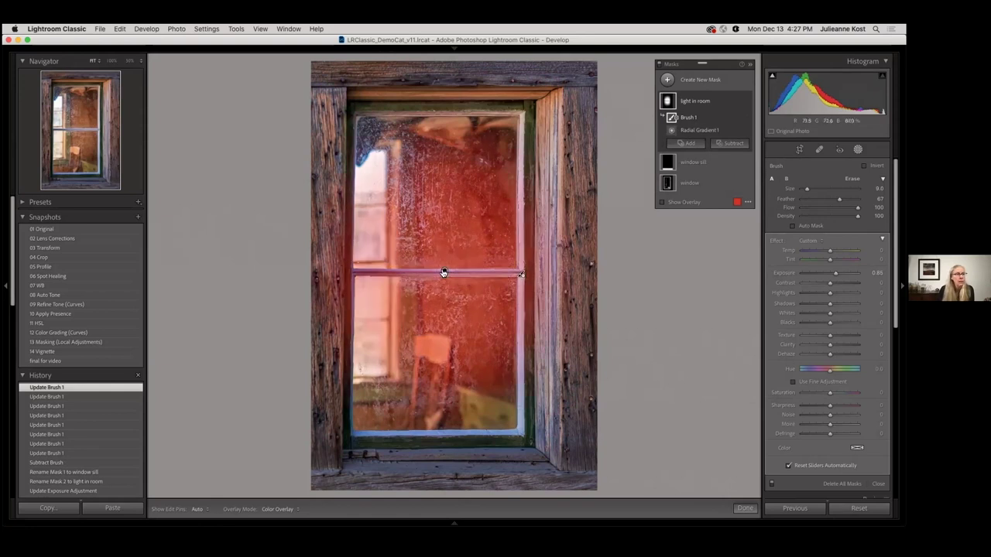
# Move the radial gradient of the "light in room" mask higher over the window panes, leaving the subtracting brush in place
pyautogui.click(445, 271)
pyautogui.moveTo(445, 272); pyautogui.dragTo(441, 239)
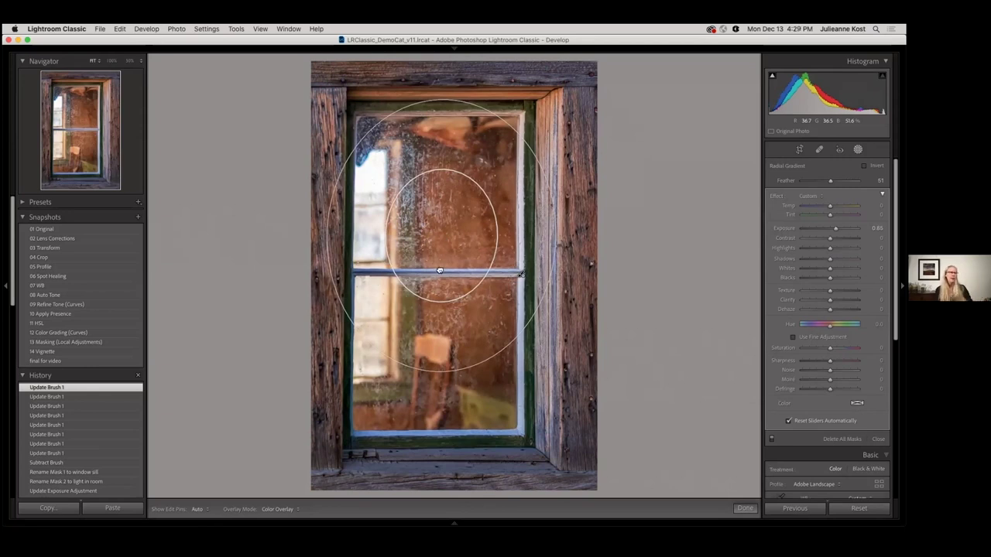
pyautogui.moveTo(439, 270); pyautogui.dragTo(459, 254)
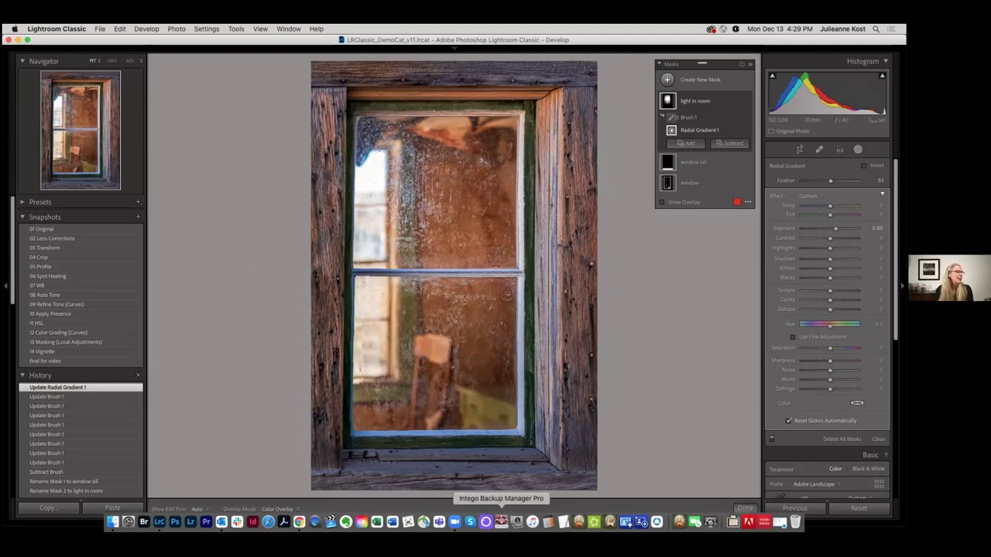
# Open the Joshua tree photo, view its "01 Original" and "02 Global edits" snapshots, and undo both snapshot changes
pyautogui.click(453, 523)
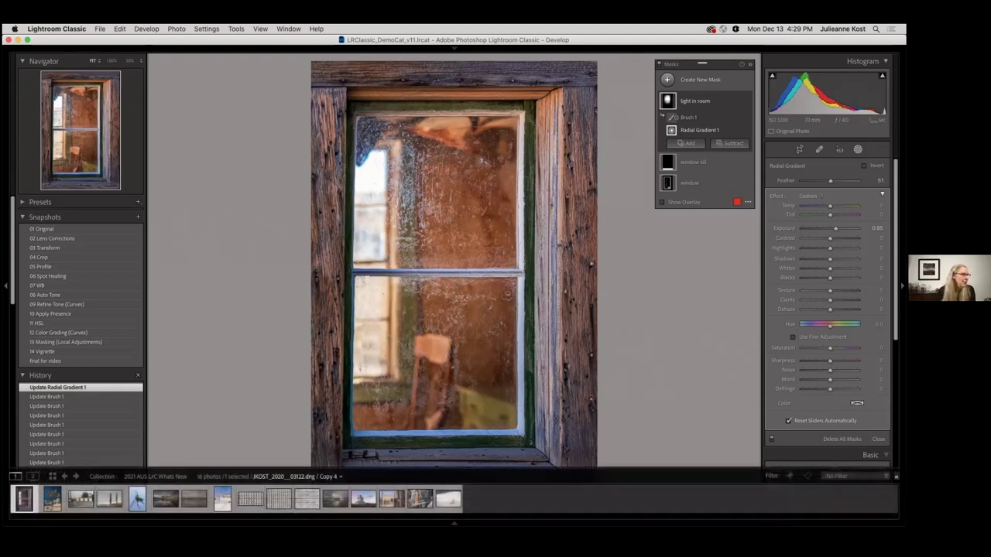
pyautogui.click(59, 507)
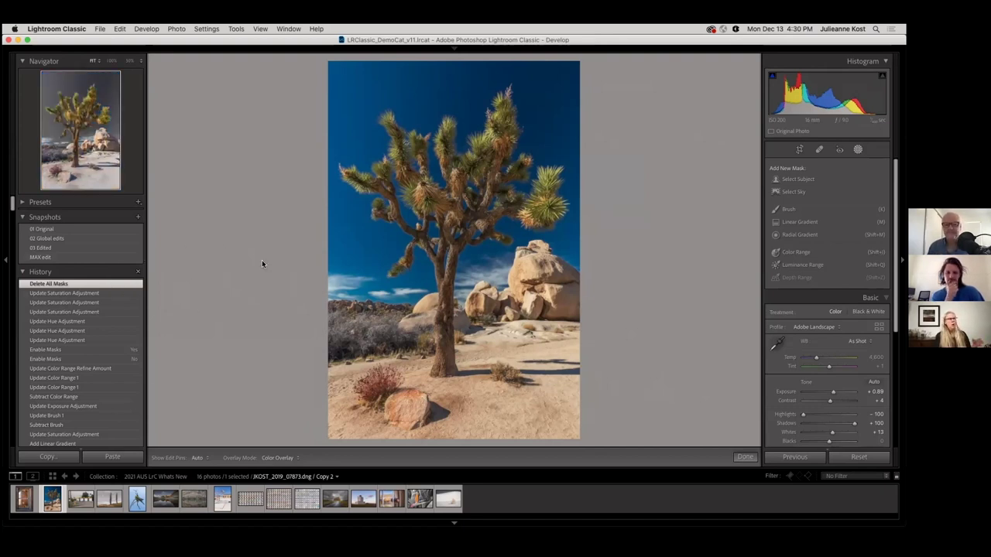
pyautogui.click(99, 229)
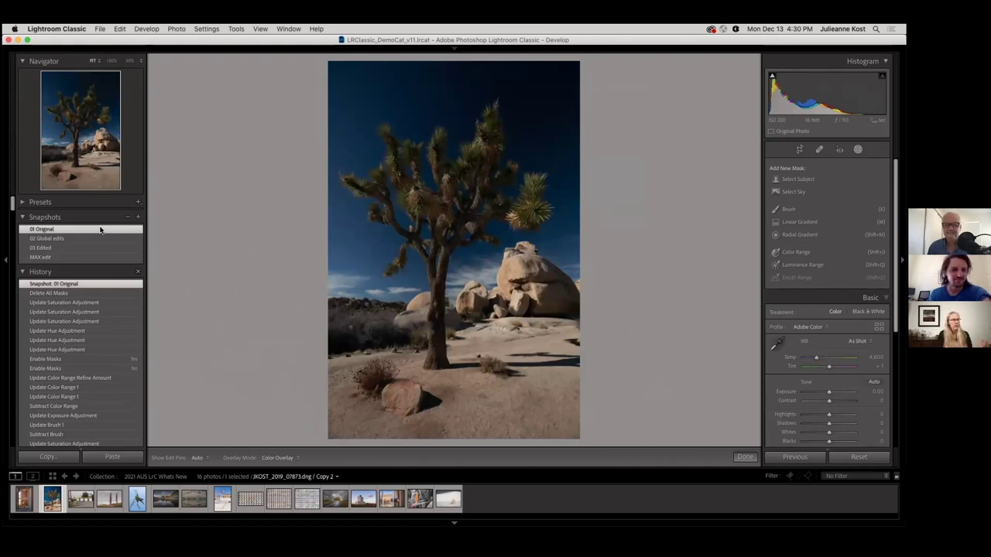
pyautogui.click(99, 238)
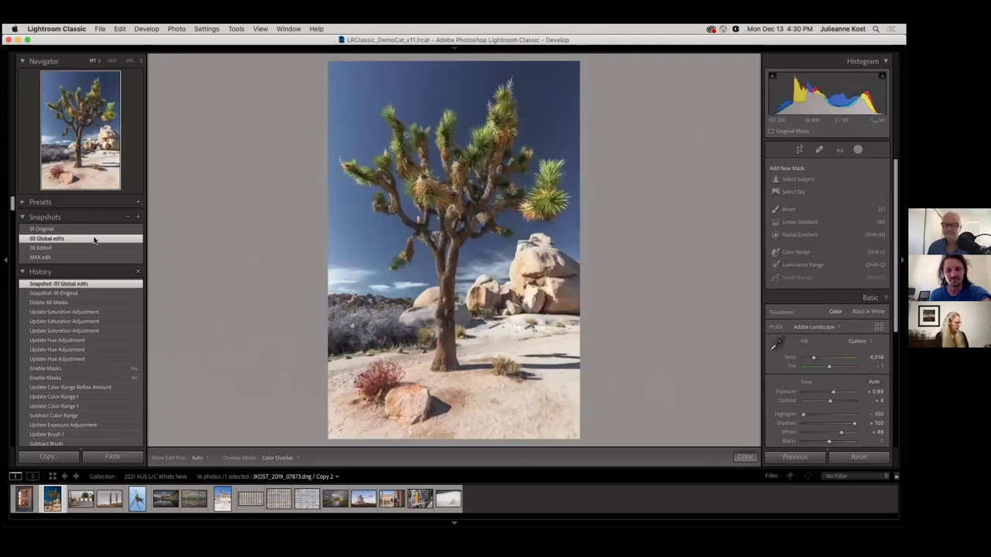
pyautogui.press('super+z')
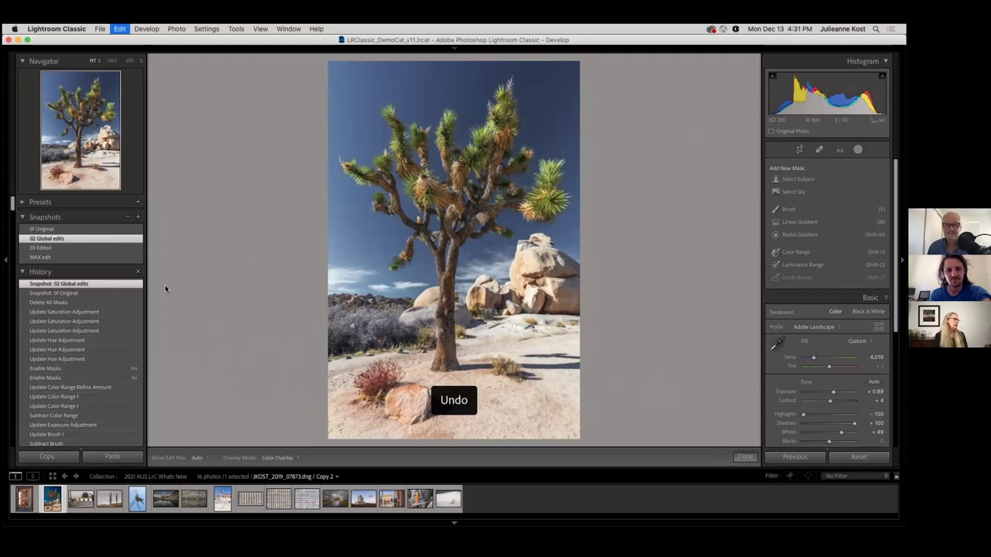
pyautogui.press('super+z')
pyautogui.press('super+z')
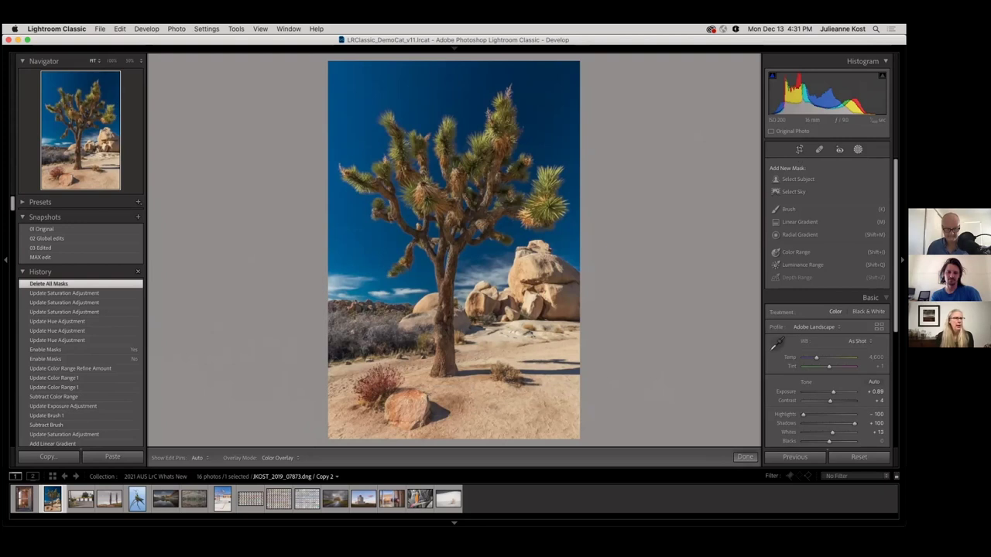
pyautogui.click(745, 456)
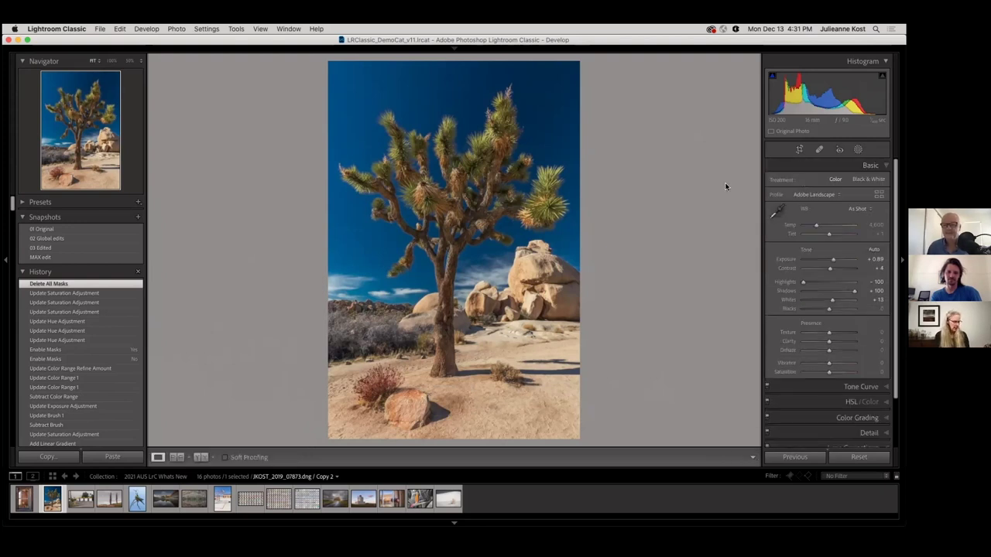
pyautogui.press('l')
pyautogui.press('l')
pyautogui.press('l')
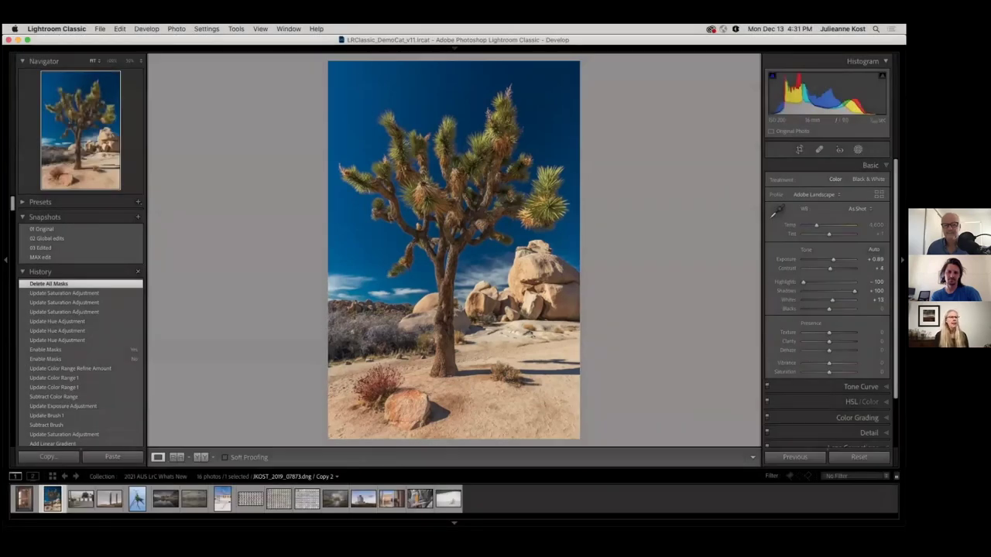
pyautogui.press('k')
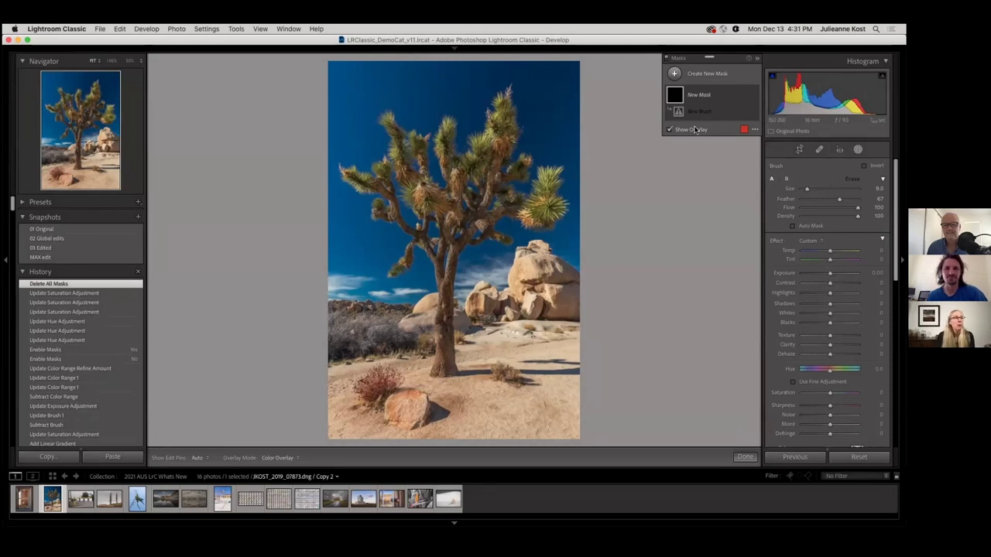
pyautogui.press('super+z')
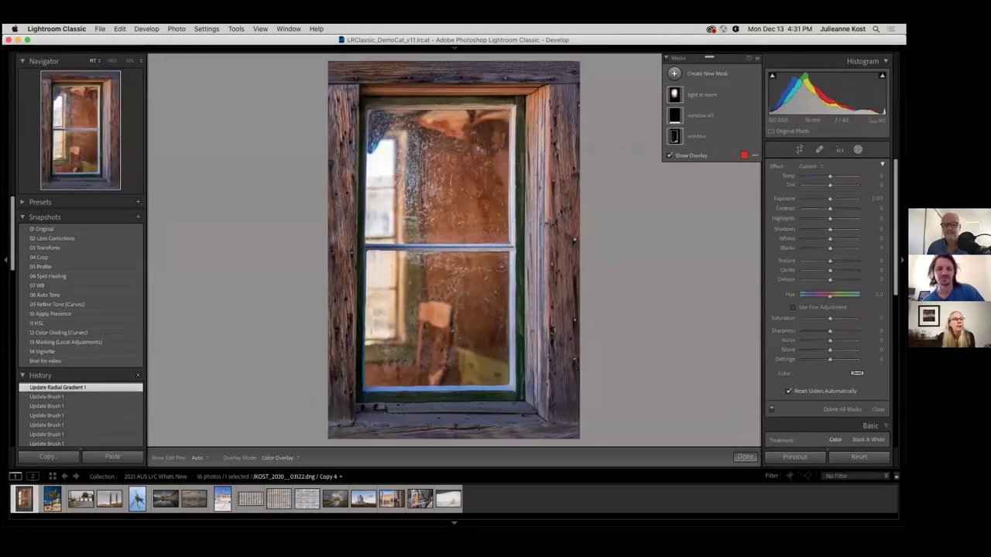
pyautogui.hotkey('shift', 'w')
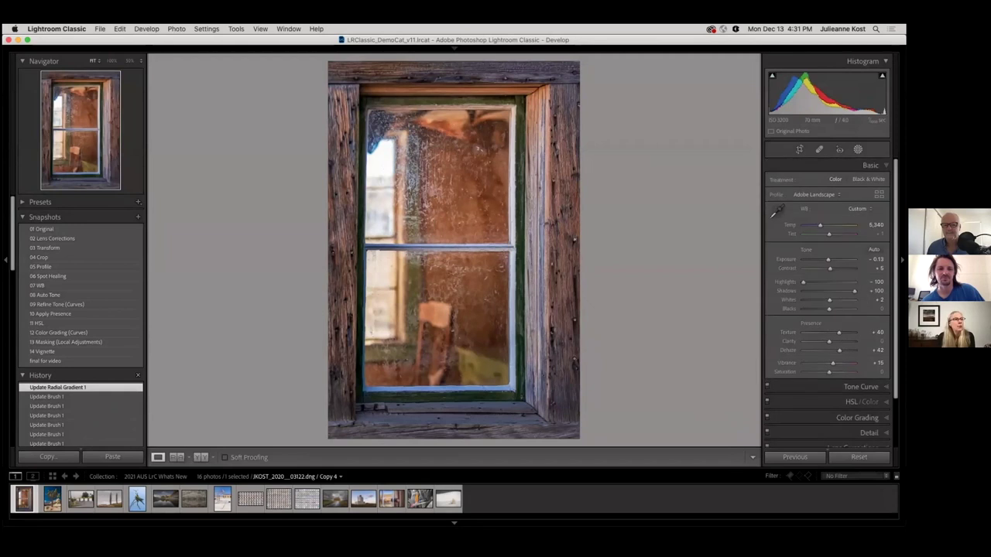
# Open the Joshua tree photo and add a Select Subject mask to it
pyautogui.click(55, 499)
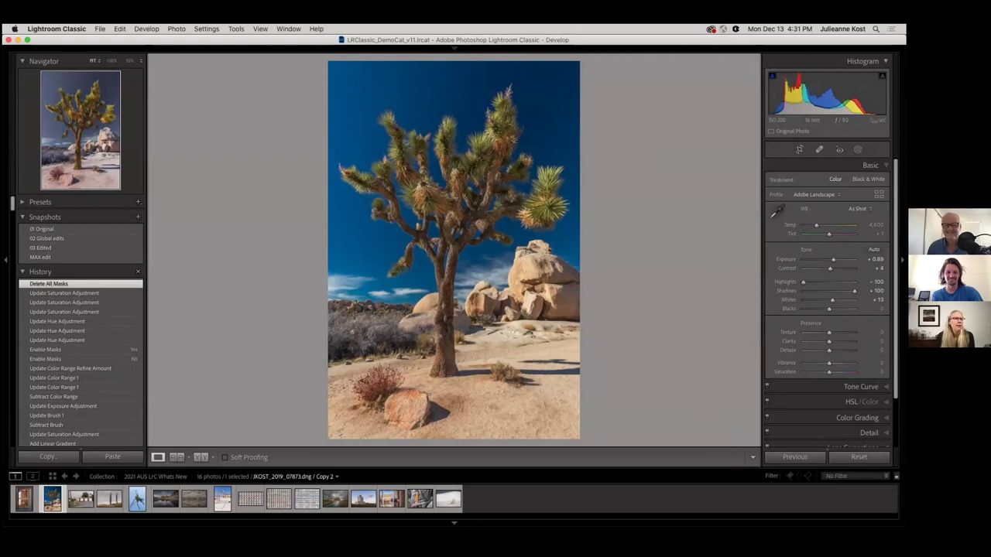
pyautogui.hotkey('shift', 'w')
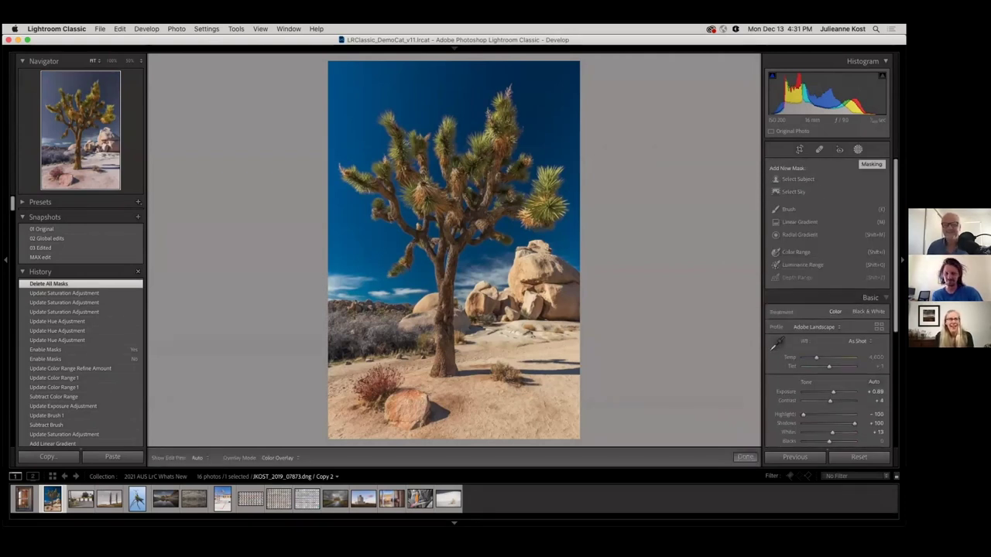
pyautogui.click(803, 182)
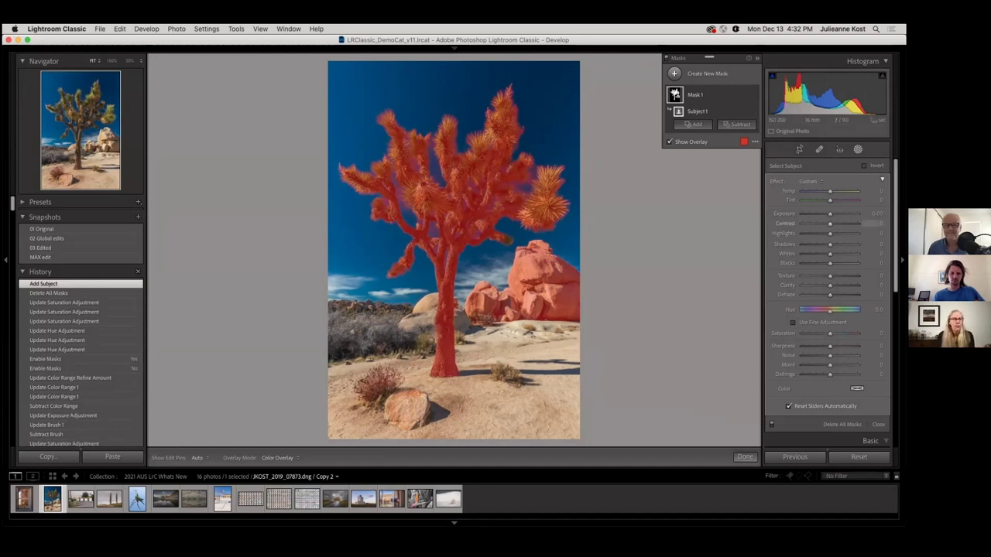
# Set the Temp of the tree's subject mask to 99 and toggle the overlay to compare the warmed areas with the mask
pyautogui.press('o')
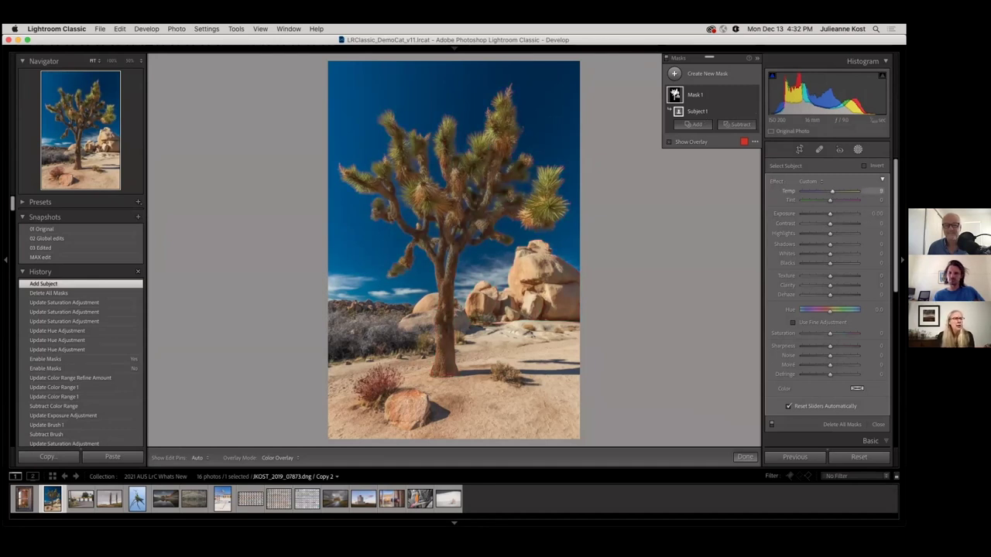
pyautogui.moveTo(832, 191); pyautogui.dragTo(857, 191)
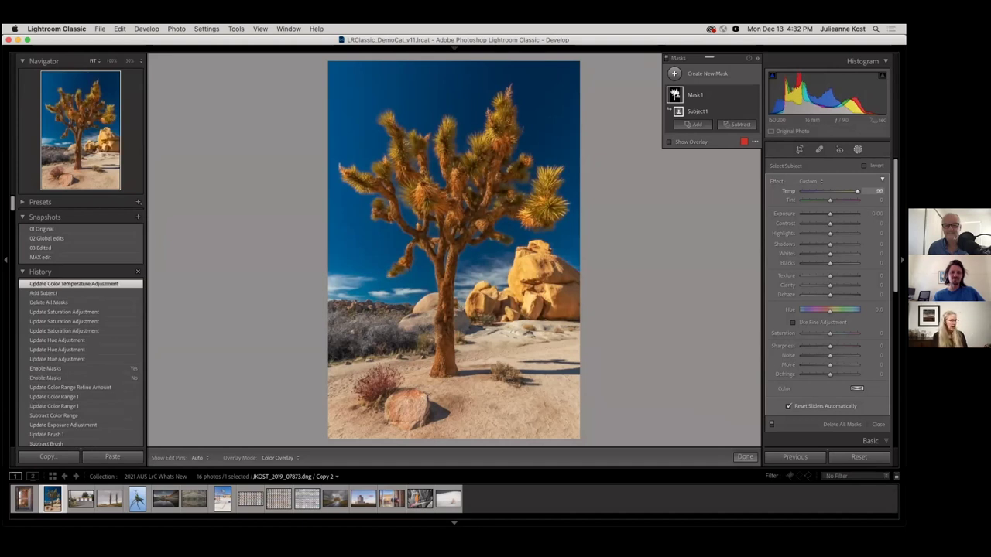
pyautogui.press('o')
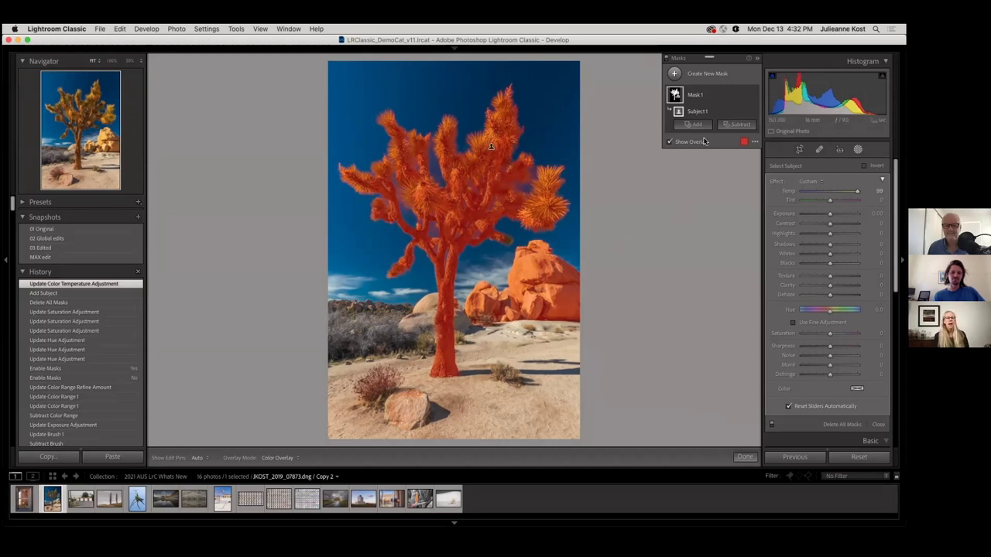
pyautogui.press('o')
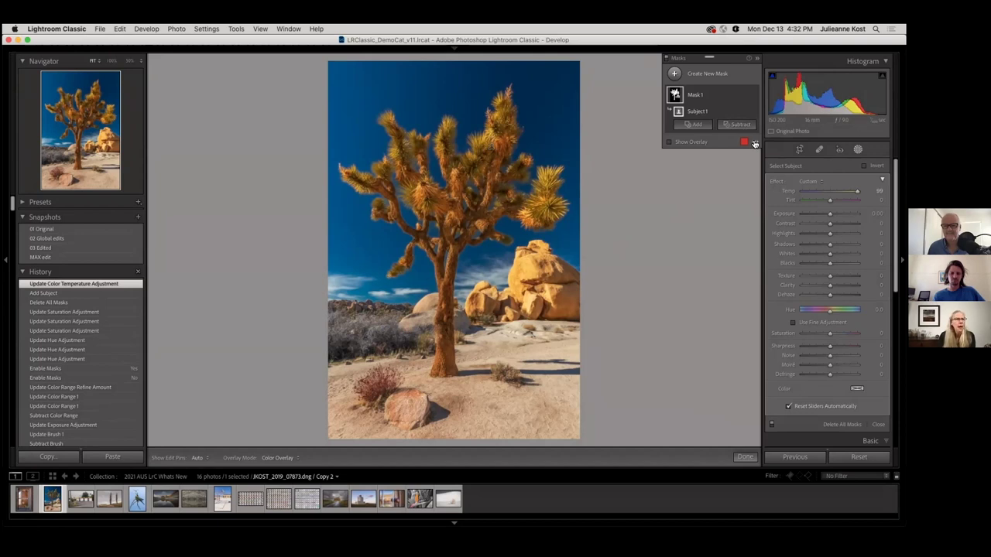
pyautogui.press('o')
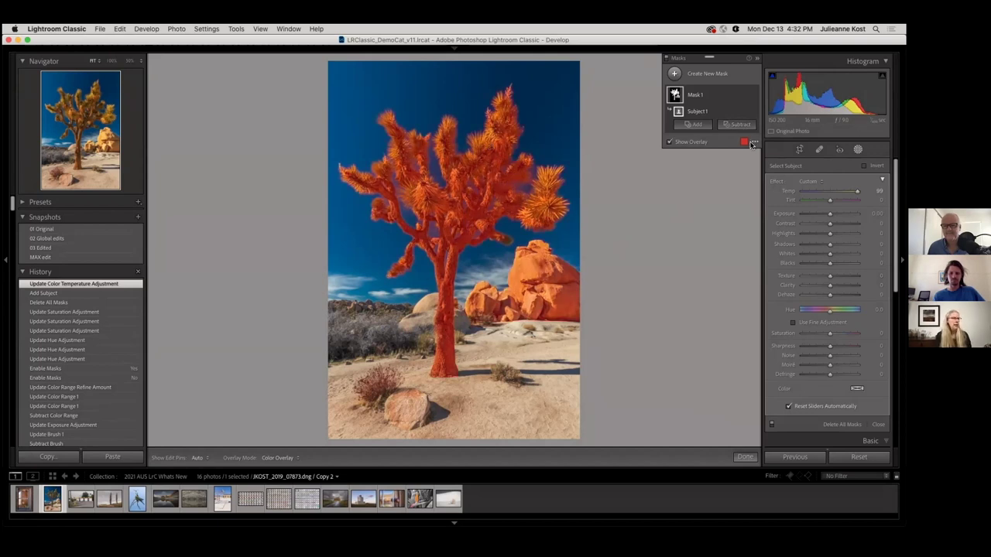
# Subtract the boulders behind the Joshua tree from Mask 1 with a brush, reducing the brush size to 3, and toggle the edit pins
pyautogui.click(739, 124)
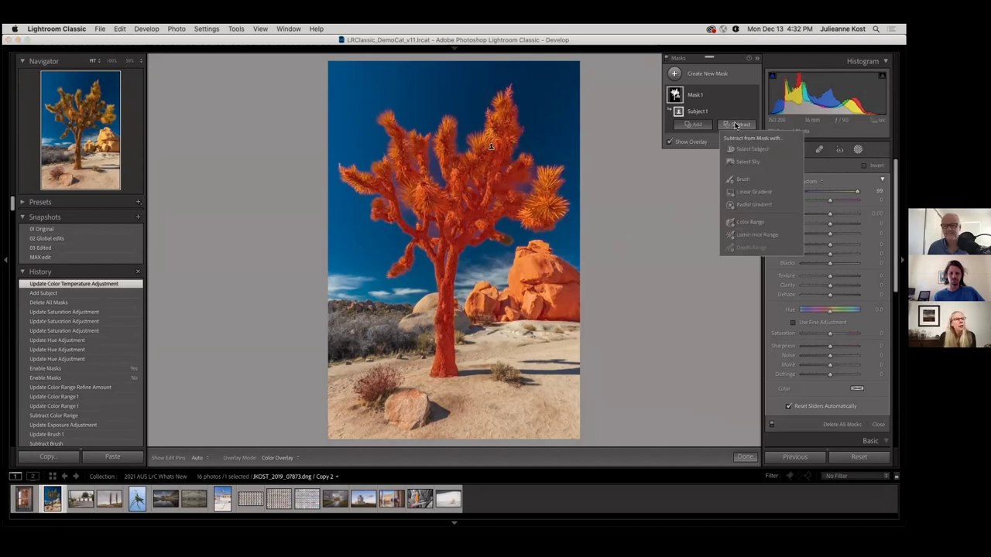
pyautogui.click(743, 176)
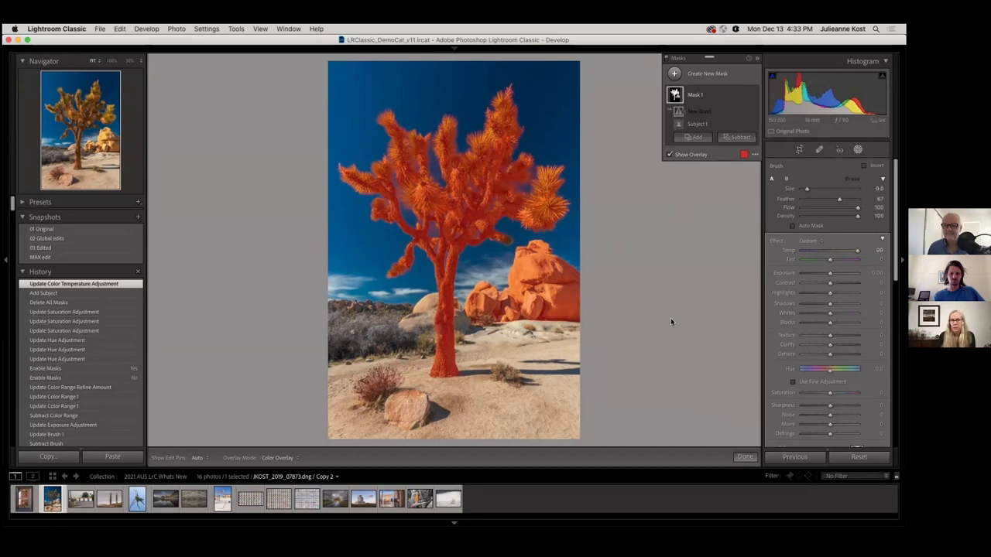
pyautogui.press('h')
pyautogui.moveTo(572, 317)
pyautogui.mouseDown()
pyautogui.moveTo(588, 307)
pyautogui.moveTo(588, 276)
pyautogui.moveTo(579, 282)
pyautogui.moveTo(528, 257)
pyautogui.moveTo(515, 294)
pyautogui.moveTo(521, 284)
pyautogui.moveTo(483, 294)
pyautogui.moveTo(495, 325)
pyautogui.mouseUp()
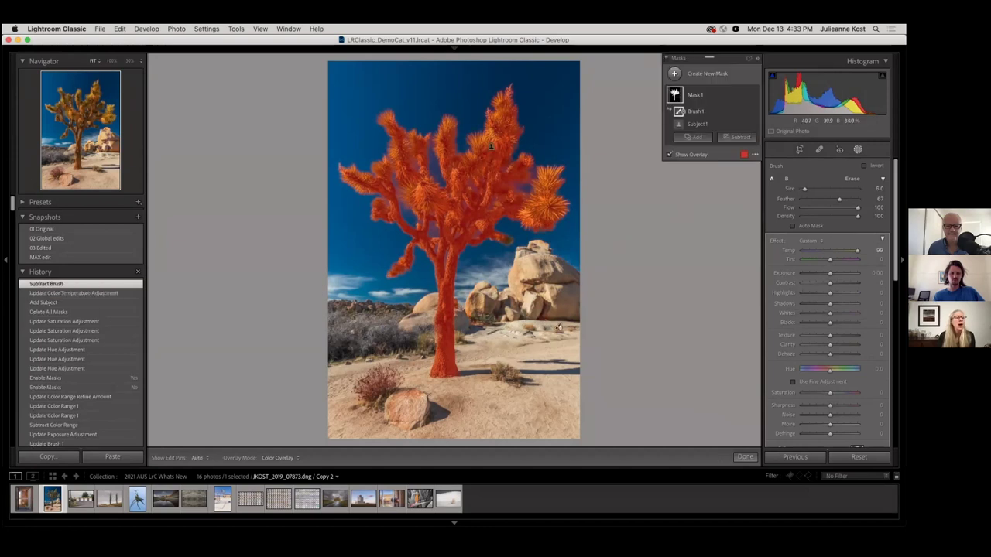
pyautogui.press('h')
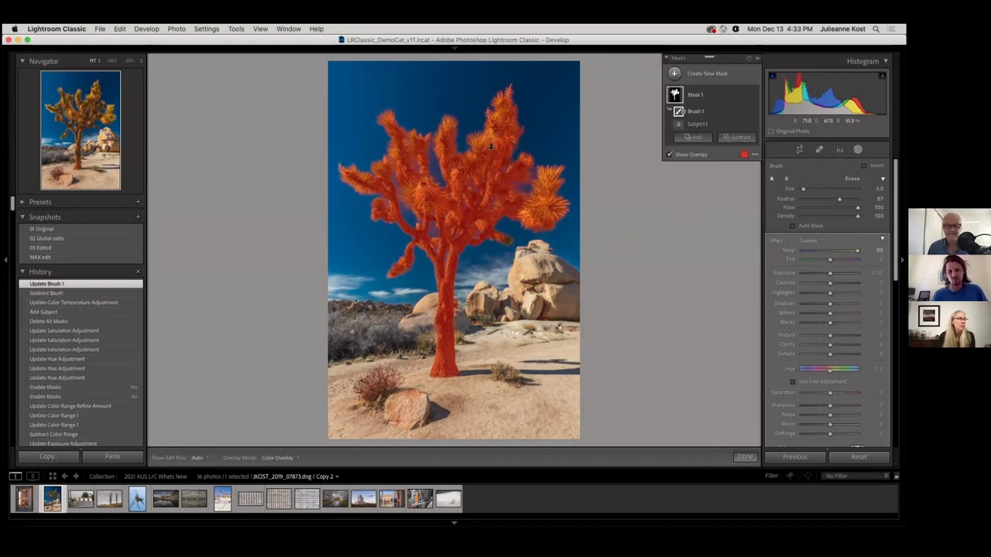
pyautogui.press('h')
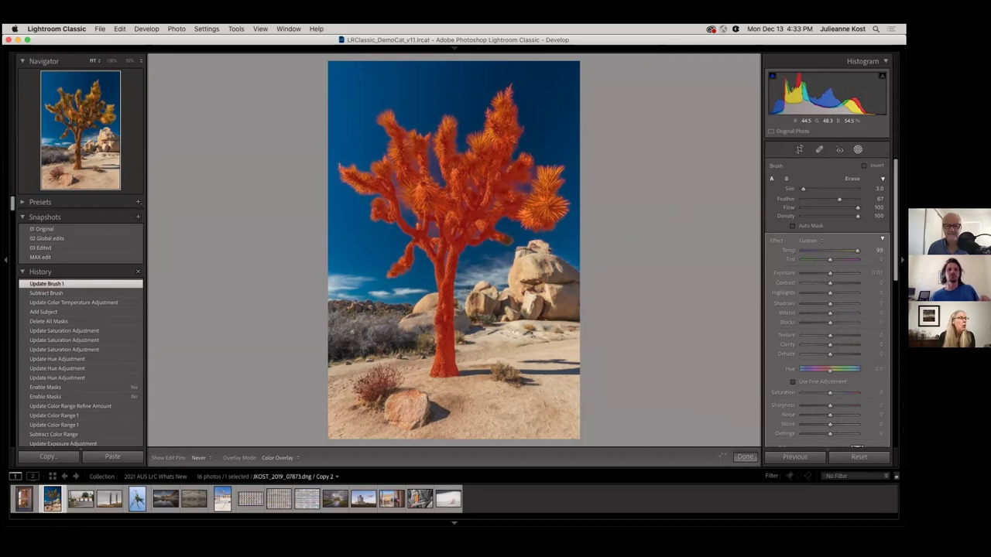
pyautogui.press('h')
pyautogui.press('h')
pyautogui.press('h')
pyautogui.press('h')
pyautogui.press('h')
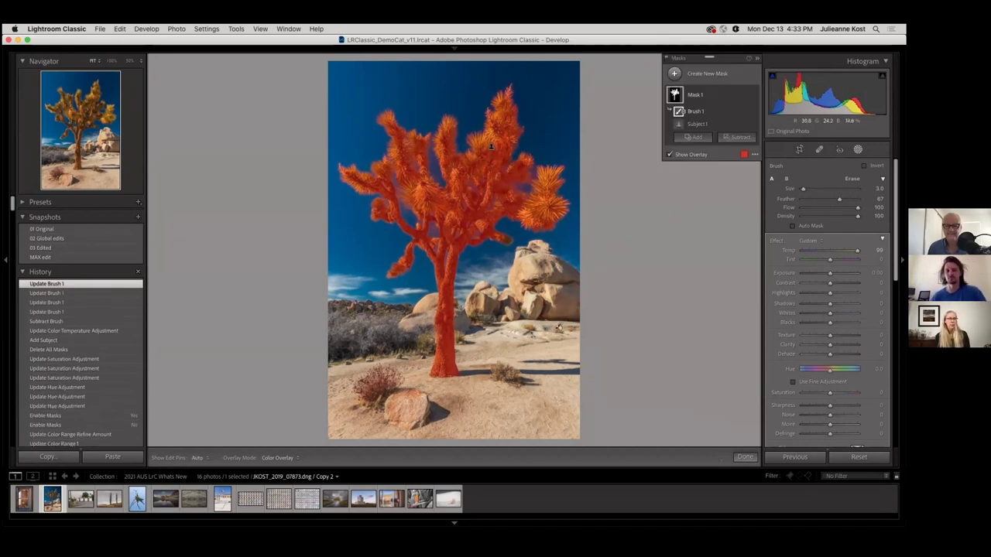
# Hide the overlay, set the Temp of Mask 1 to 27, and rename the mask "JT"
pyautogui.press('o')
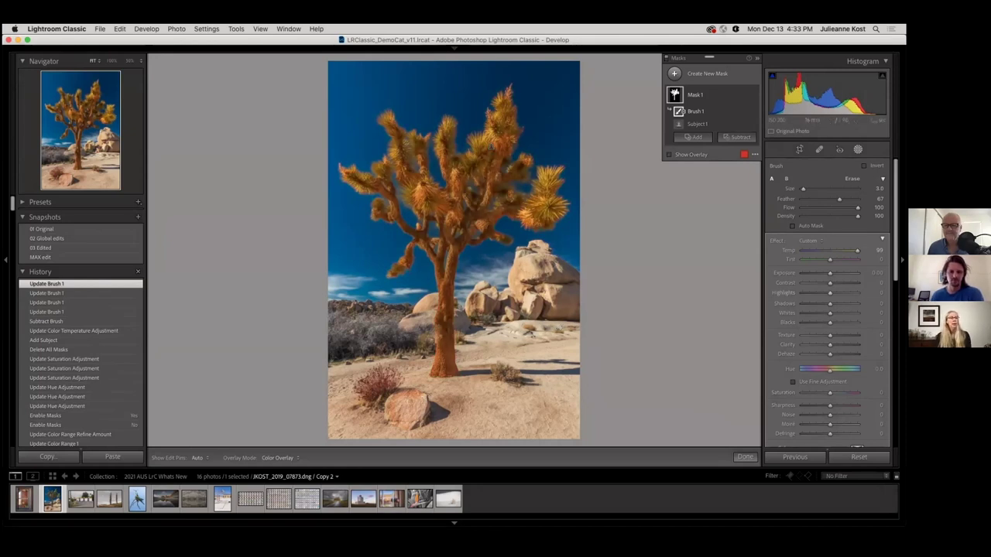
pyautogui.moveTo(857, 250); pyautogui.dragTo(836, 250)
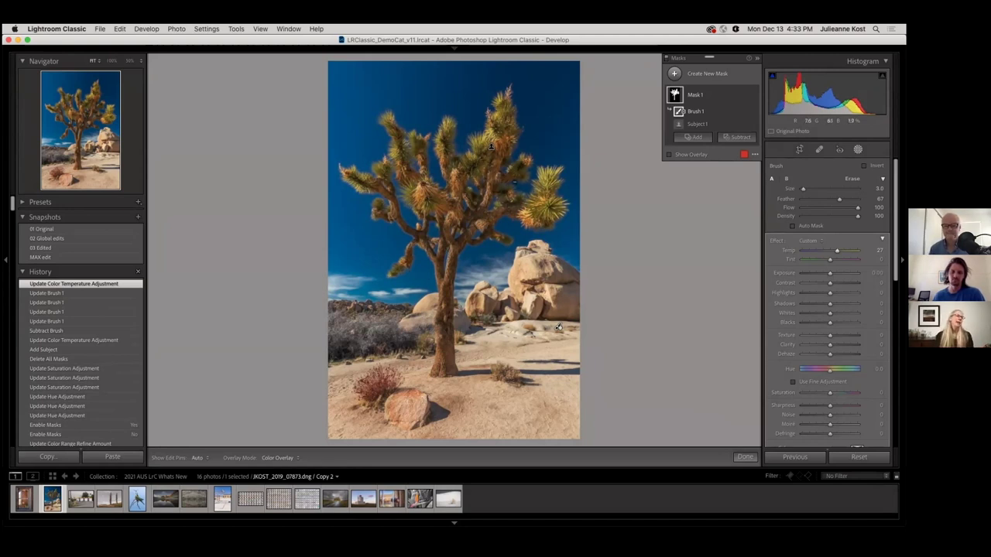
pyautogui.doubleClick(695, 96)
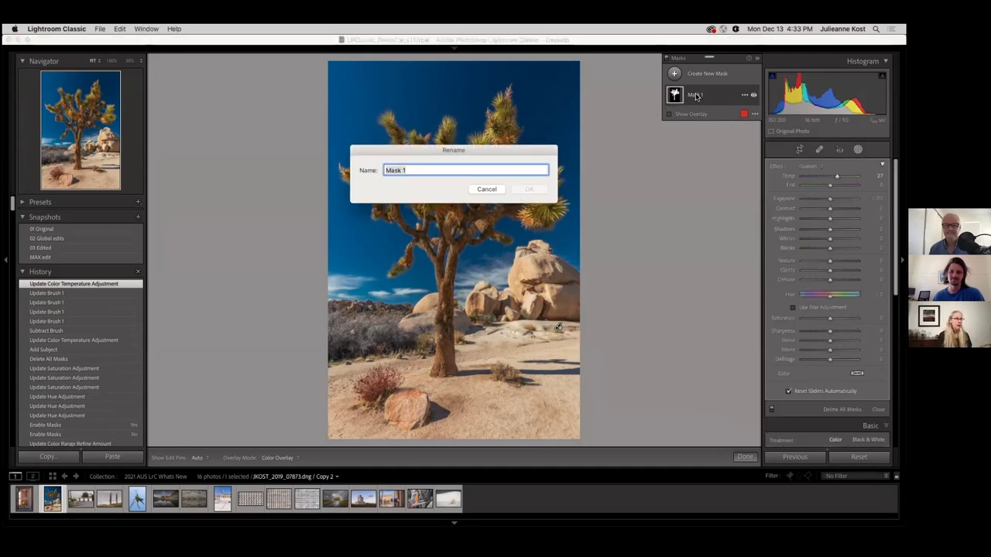
pyautogui.press('BackSpace')
pyautogui.write('JT')
pyautogui.press('Return')
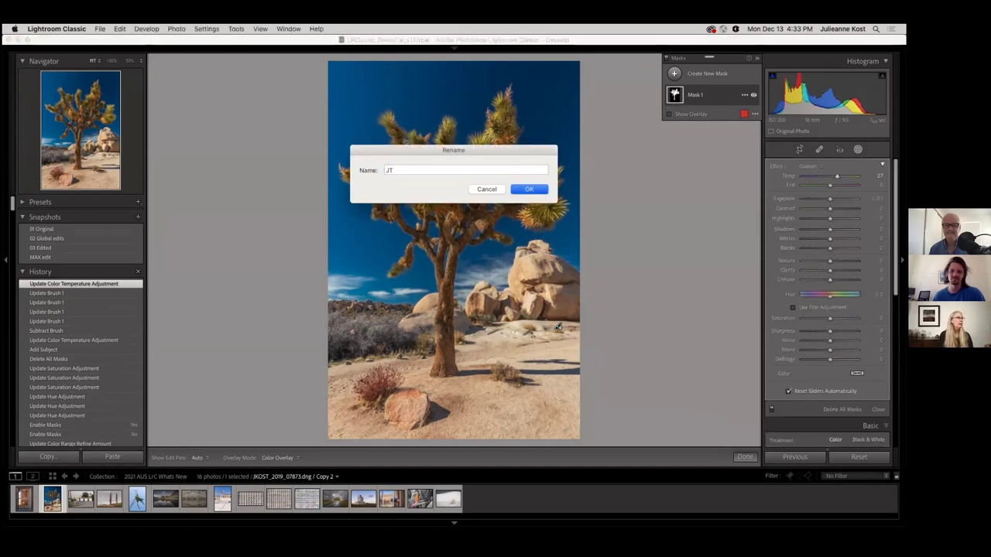
# Duplicate the "JT" mask and rename the copy "not JT"
pyautogui.click(745, 97)
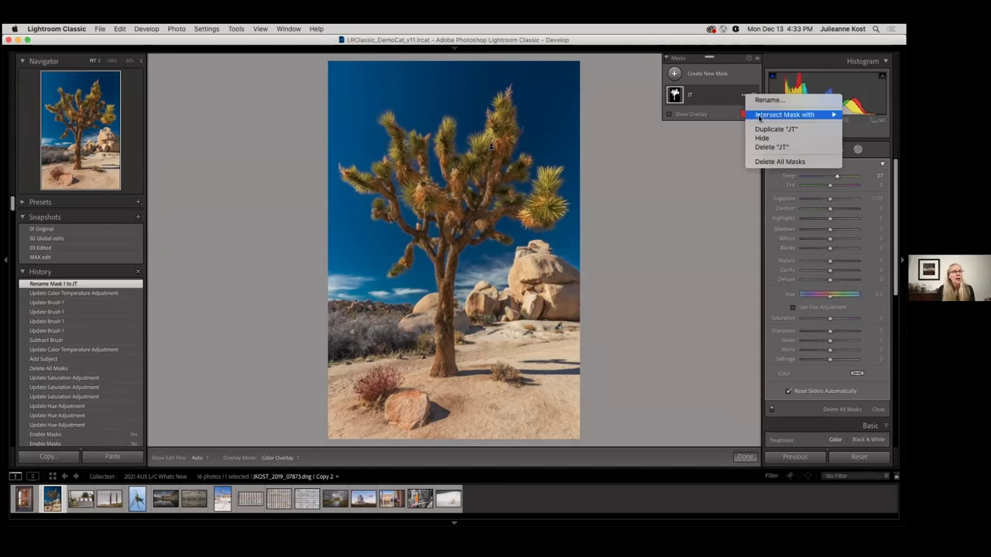
pyautogui.click(774, 130)
pyautogui.doubleClick(711, 96)
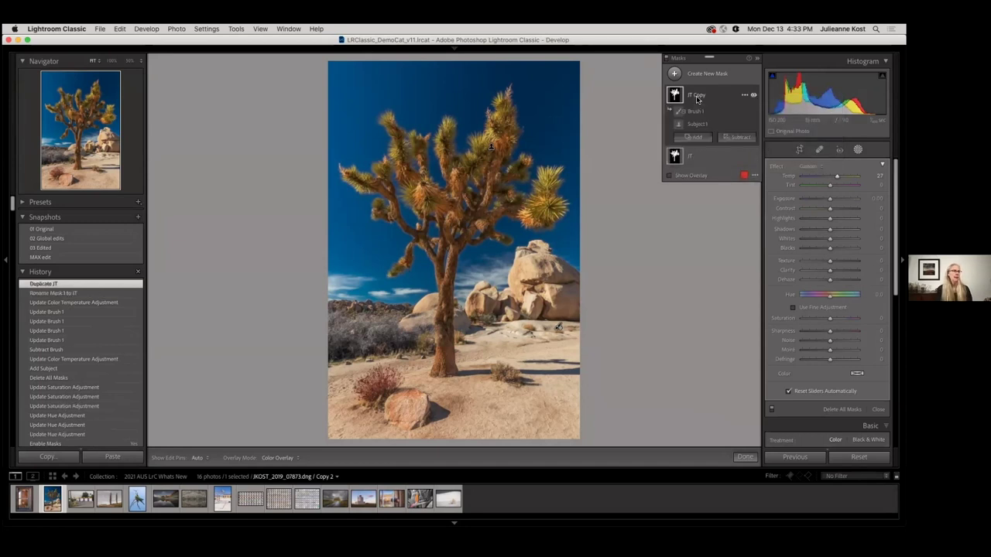
pyautogui.write('not JT')
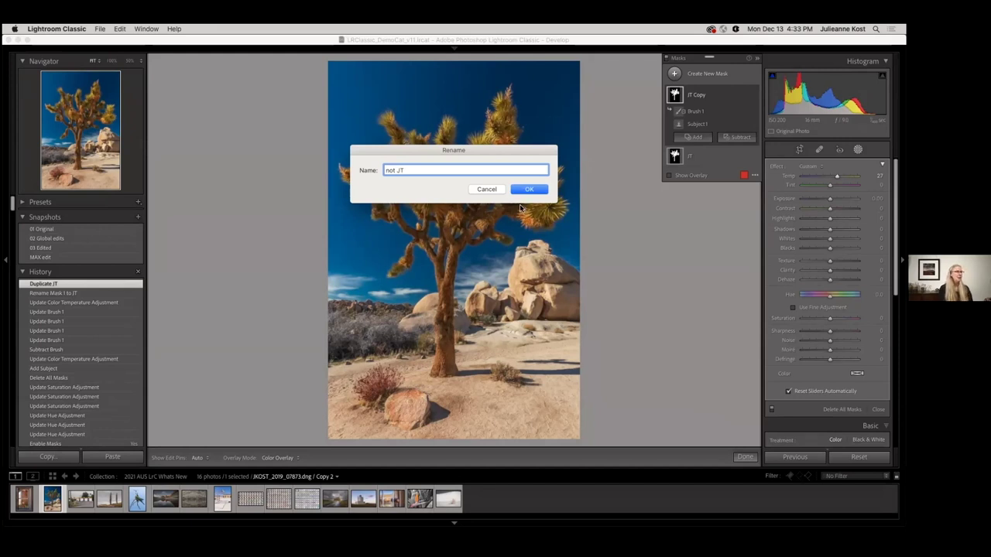
pyautogui.press('Return')
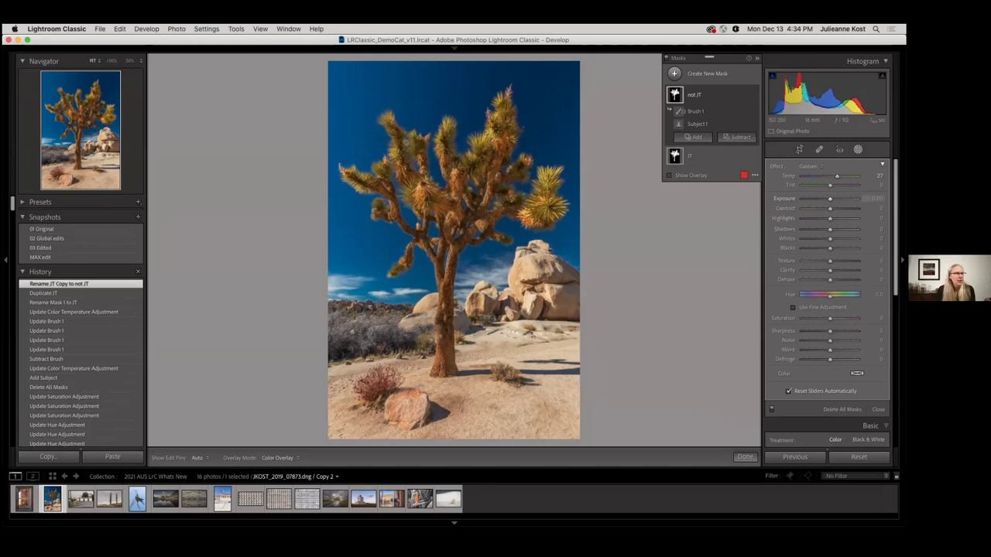
# Cool the "not JT" mask by setting its Temp to -61 and its Tint to 1
pyautogui.moveTo(836, 176)
pyautogui.mouseDown()
pyautogui.moveTo(811, 175)
pyautogui.moveTo(848, 185)
pyautogui.moveTo(778, 192)
pyautogui.moveTo(829, 189)
pyautogui.mouseUp()
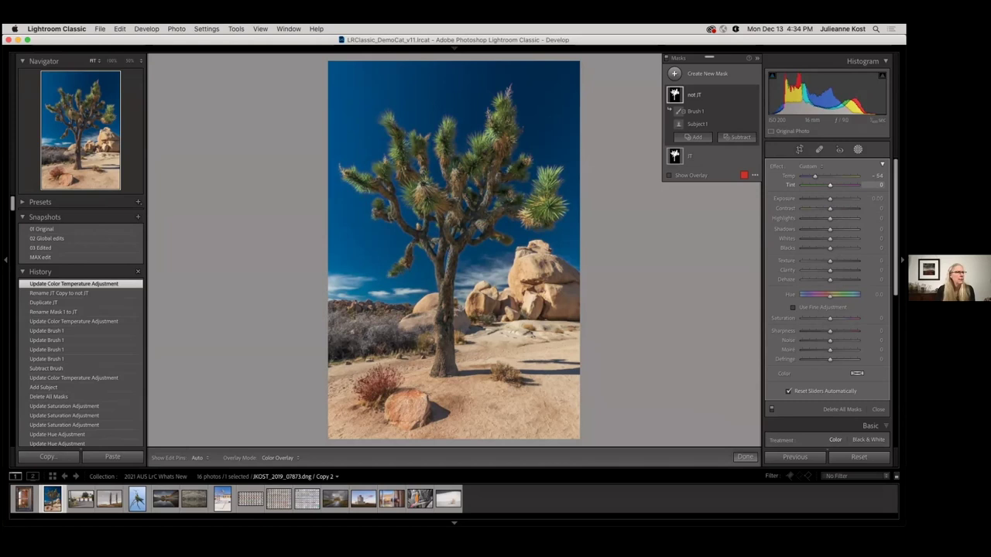
pyautogui.moveTo(674, 96)
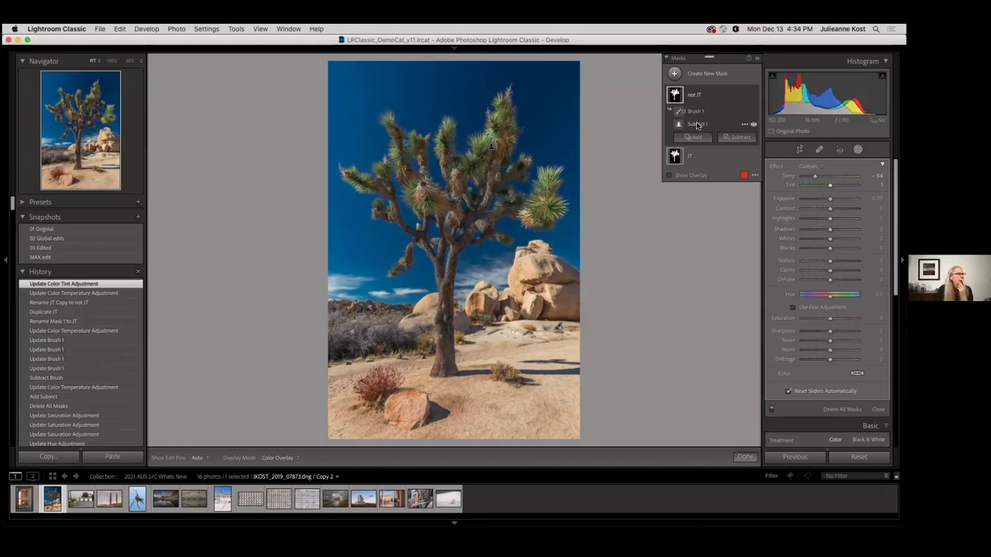
pyautogui.moveTo(814, 175)
pyautogui.mouseDown()
pyautogui.moveTo(846, 176)
pyautogui.moveTo(798, 176)
pyautogui.moveTo(857, 175)
pyautogui.moveTo(814, 176)
pyautogui.mouseUp()
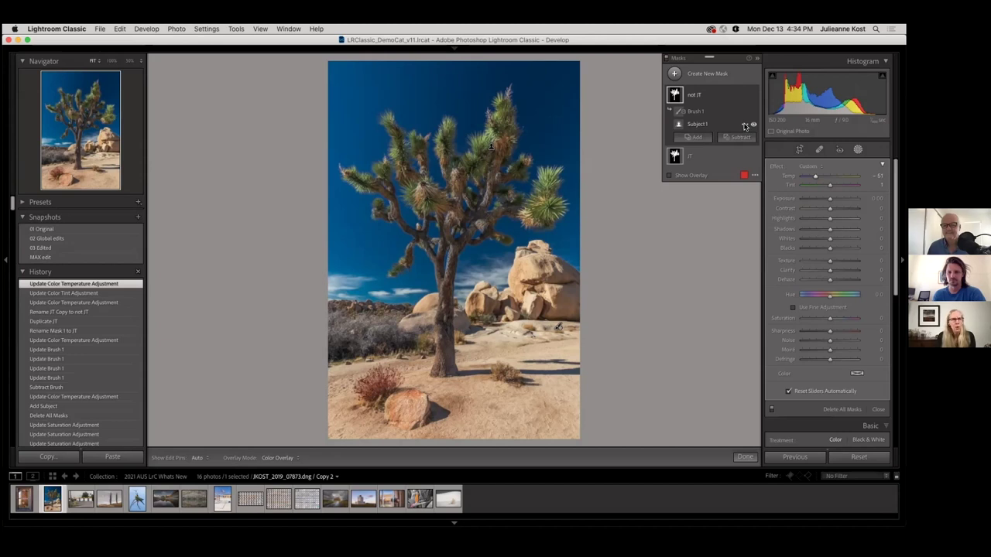
# Invert the Subject 1 component of the "not JT" mask
pyautogui.click(745, 125)
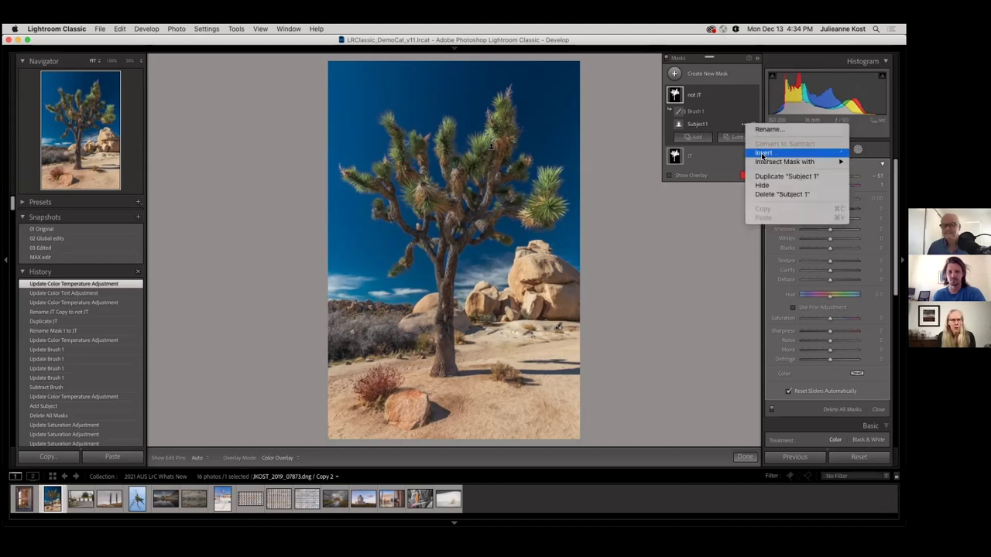
# Invert the Subject 1 component of the not JT mask and warm the mask's color temperature to 56
pyautogui.click(763, 153)
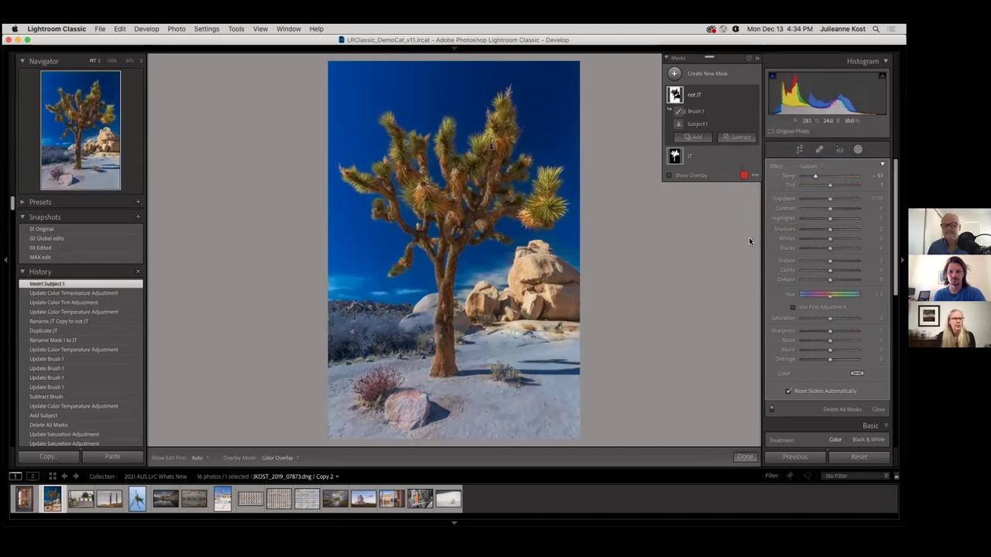
pyautogui.moveTo(829, 199); pyautogui.dragTo(845, 175)
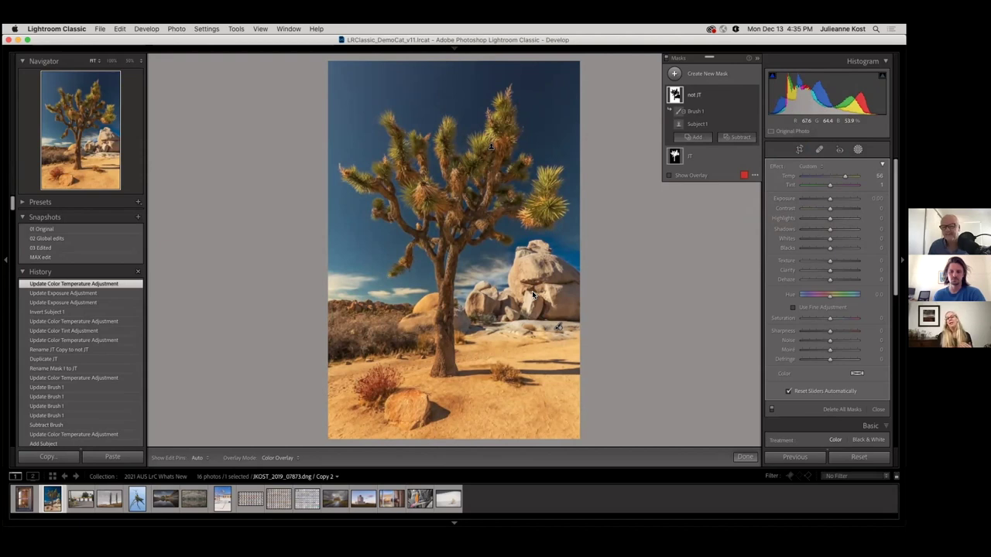
# Compare the components of the JT and not JT masks, and convert Brush 1 in not JT to an adding component
pyautogui.click(675, 156)
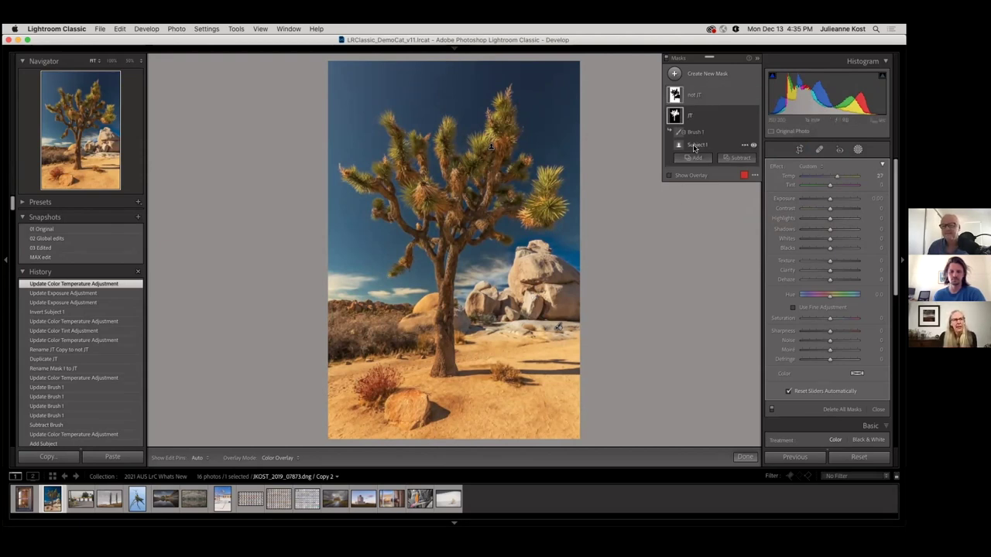
pyautogui.moveTo(681, 147)
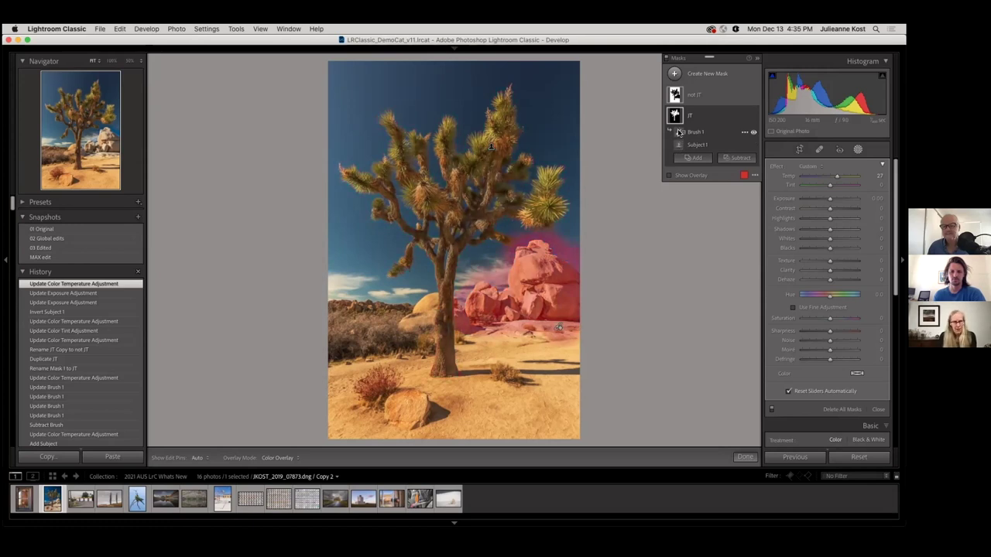
pyautogui.click(694, 100)
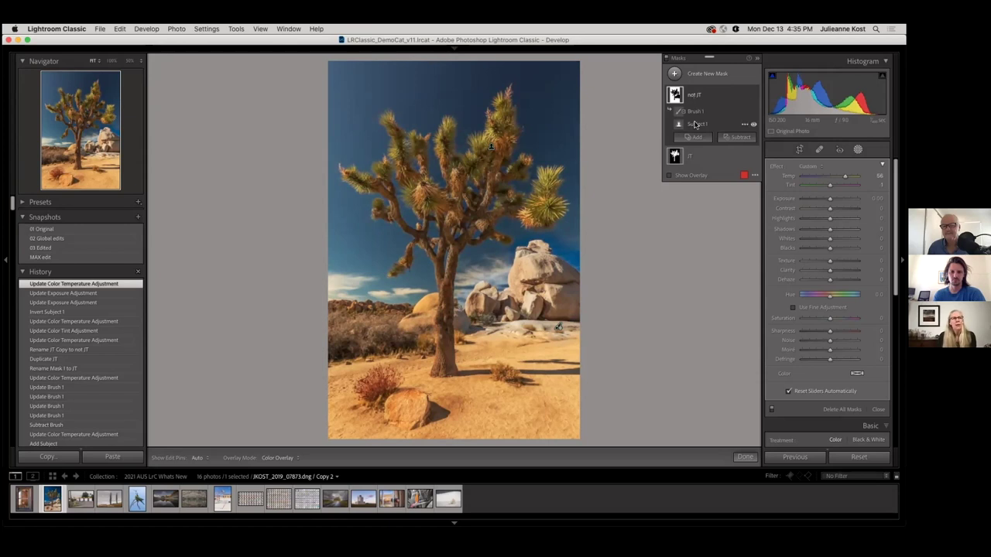
pyautogui.moveTo(677, 128)
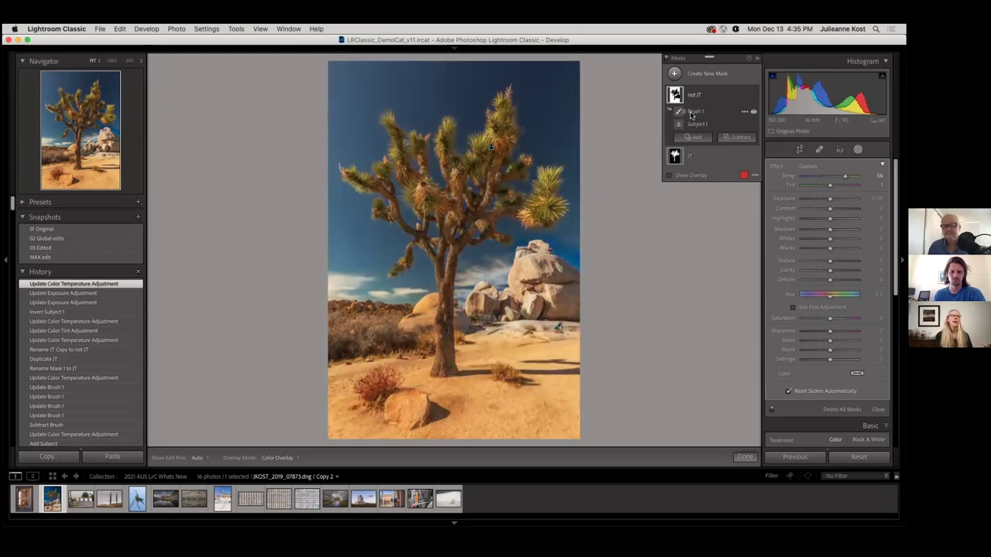
pyautogui.click(716, 114)
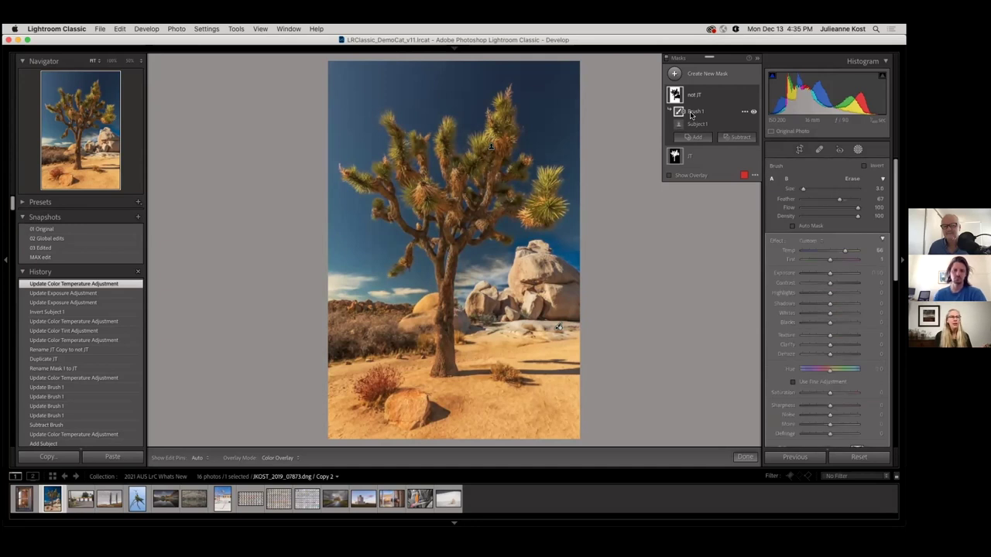
pyautogui.click(745, 112)
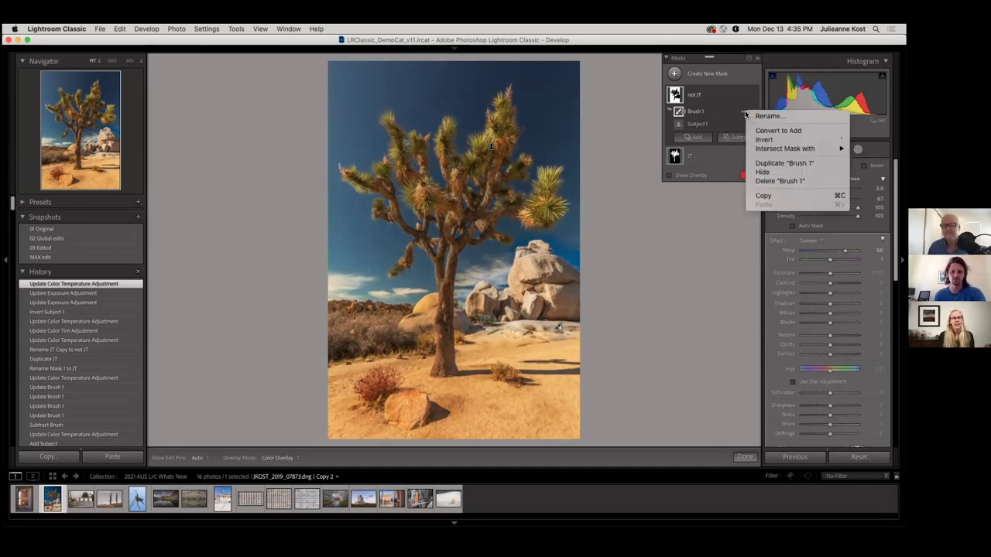
pyautogui.click(756, 131)
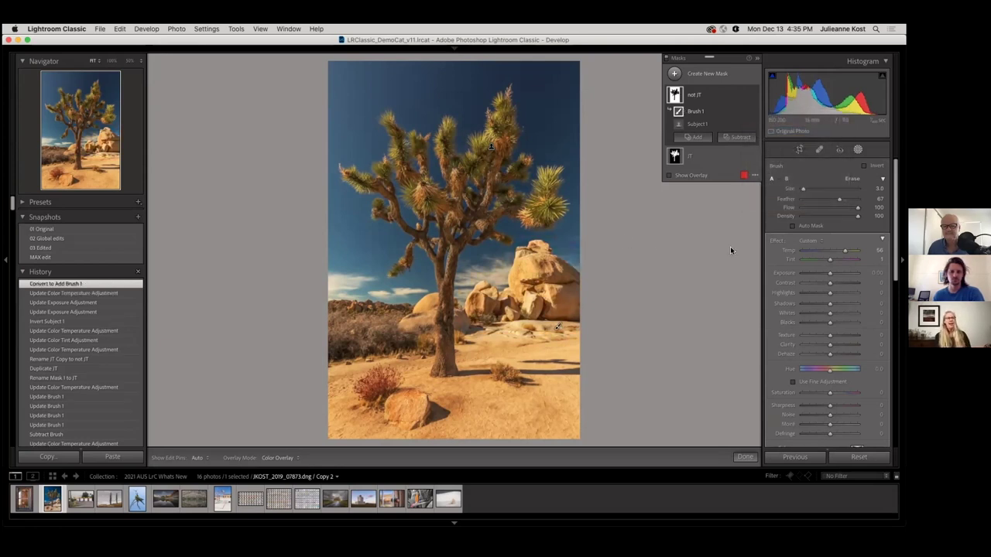
# Set the not JT mask's color temperature to -20 to cool the surroundings of the tree
pyautogui.click(879, 250)
pyautogui.write('-28')
pyautogui.press('Return')
pyautogui.write('8')
pyautogui.press('Return')
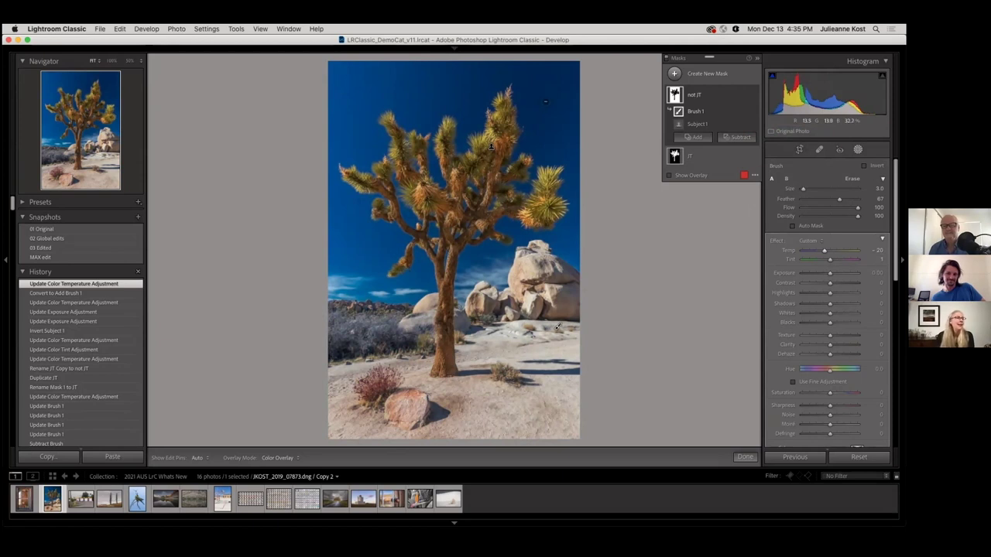
# Create a new Select Sky mask and lower its saturation to -68
pyautogui.click(675, 74)
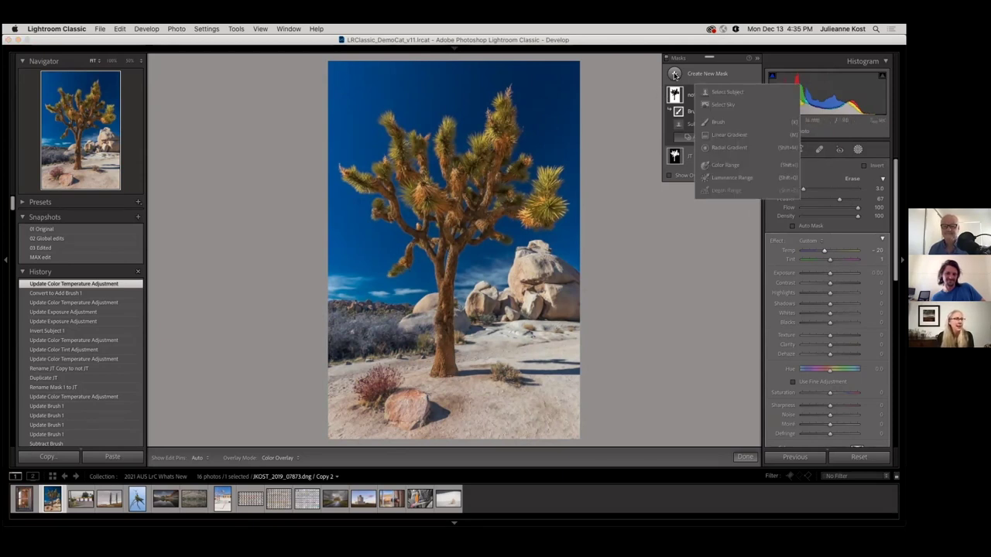
pyautogui.click(718, 105)
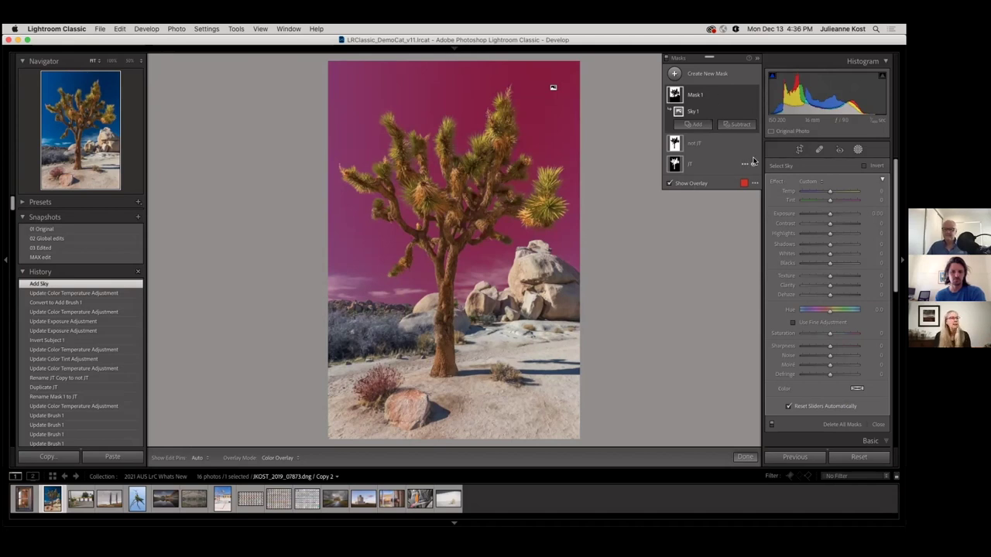
pyautogui.moveTo(829, 332); pyautogui.dragTo(810, 333)
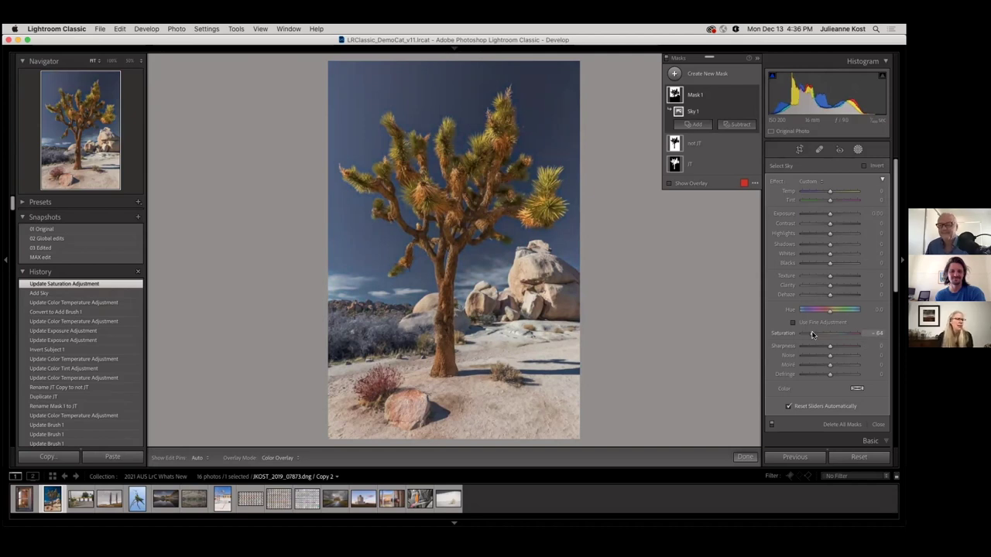
pyautogui.moveTo(811, 336); pyautogui.dragTo(807, 335)
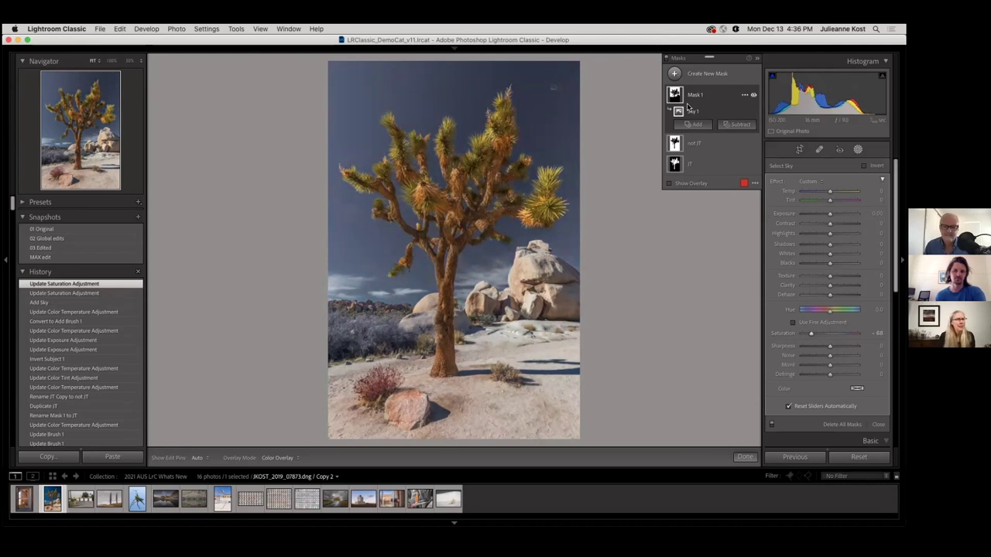
# Create a linear gradient mask over the sandy foreground below the tree and lower its saturation to -74
pyautogui.click(675, 73)
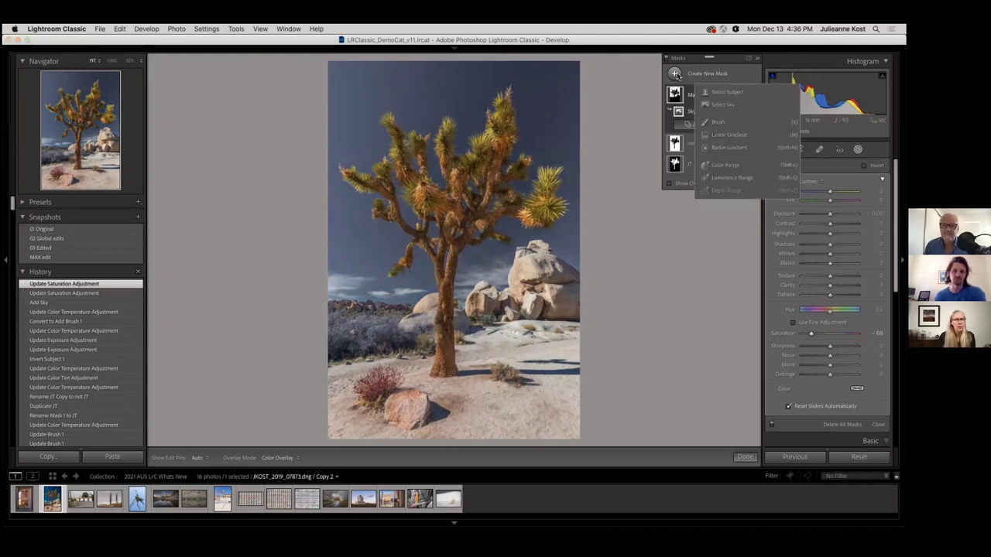
pyautogui.click(733, 134)
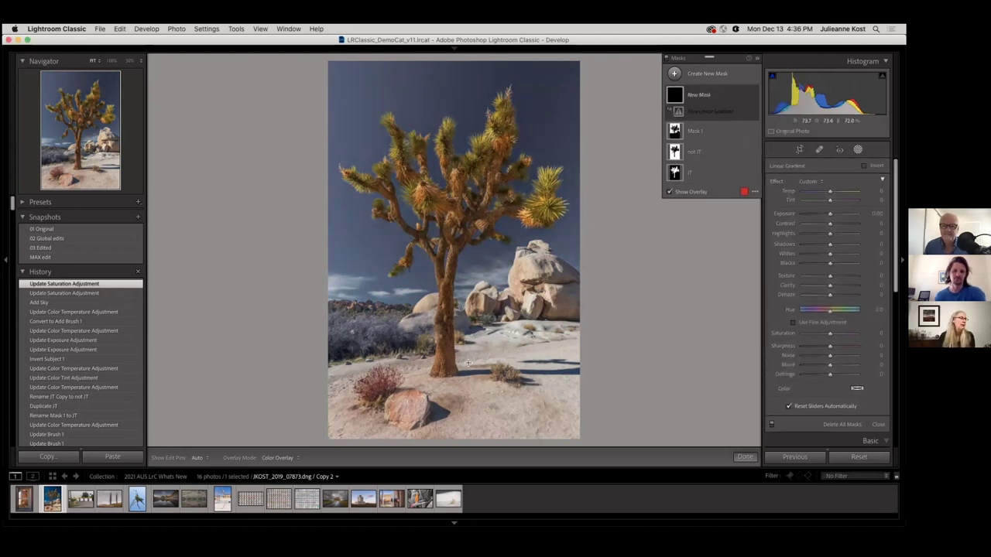
pyautogui.moveTo(482, 383)
pyautogui.mouseDown()
pyautogui.moveTo(481, 357)
pyautogui.moveTo(481, 373)
pyautogui.mouseUp()
pyautogui.moveTo(829, 333); pyautogui.dragTo(809, 333)
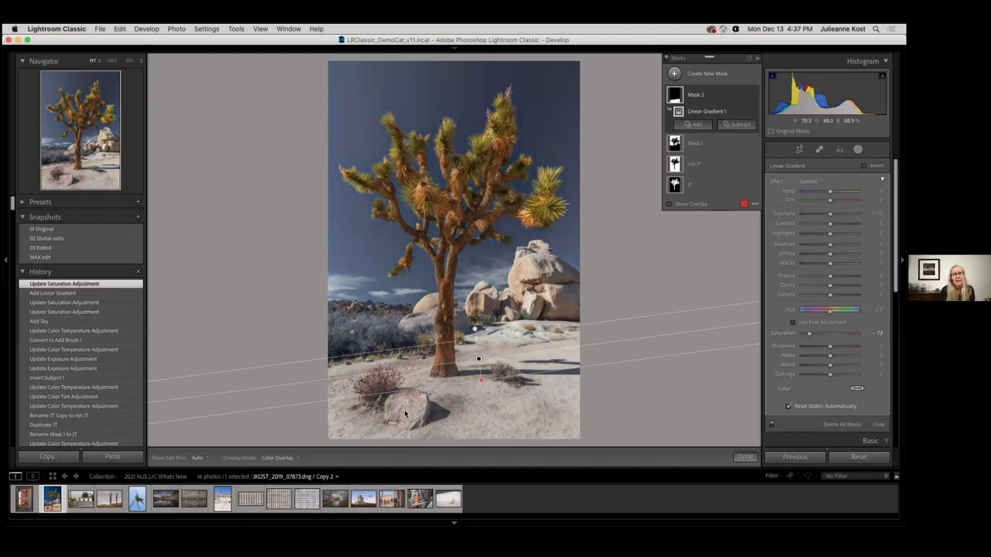
# Subtract a brush from Mask 2, painting over the base of the tree trunk and the large foreground rock
pyautogui.click(739, 123)
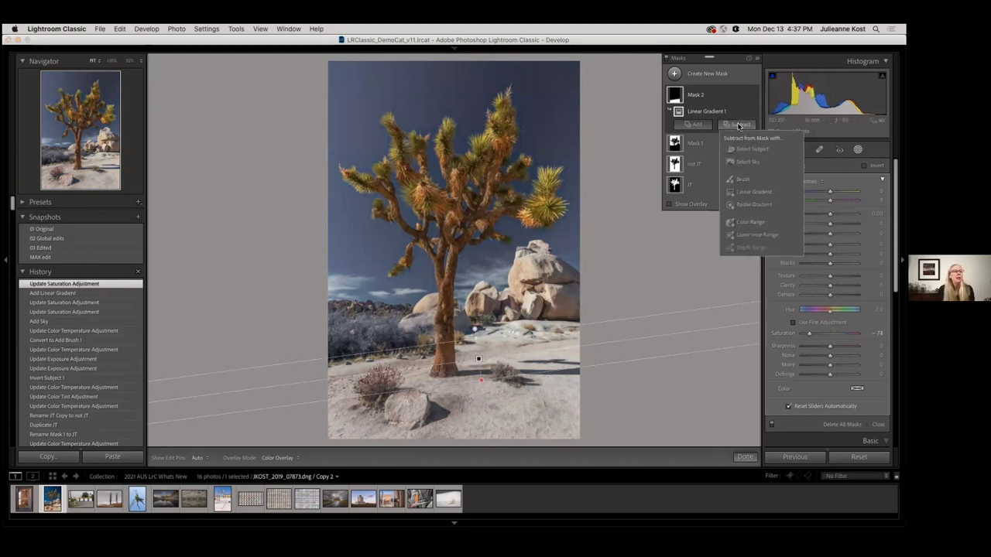
pyautogui.click(738, 180)
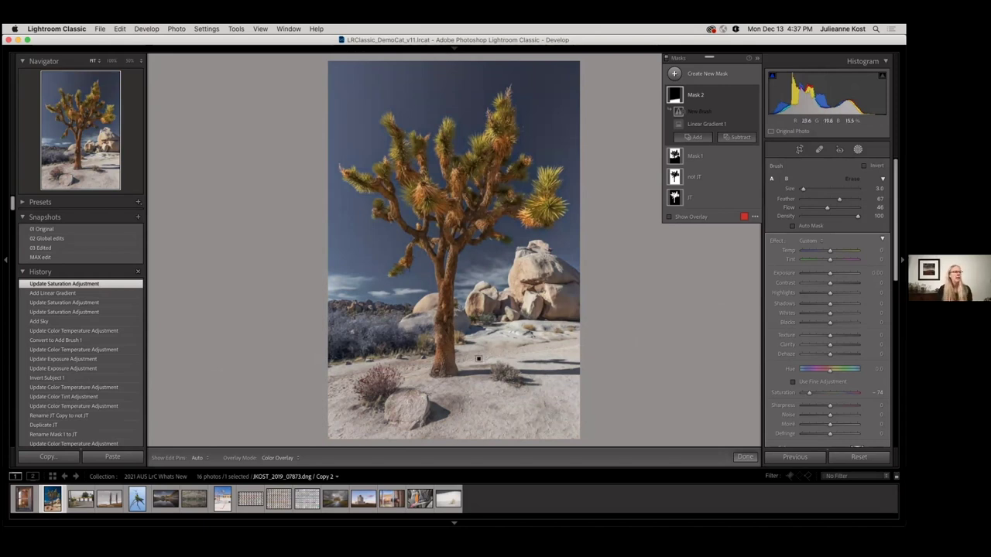
pyautogui.moveTo(433, 368)
pyautogui.mouseDown()
pyautogui.moveTo(449, 371)
pyautogui.moveTo(435, 373)
pyautogui.mouseUp()
pyautogui.moveTo(496, 370); pyautogui.dragTo(515, 401)
pyautogui.press('h')
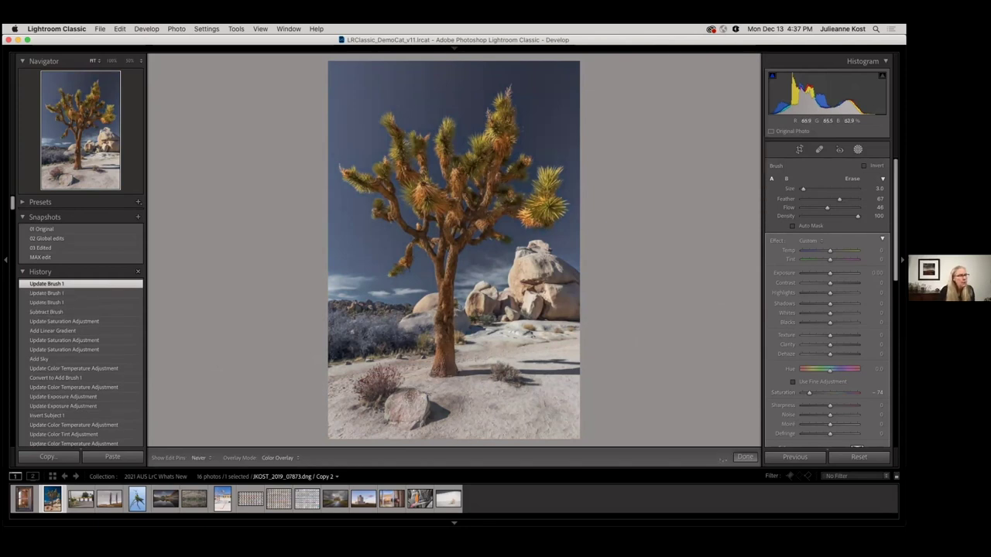
pyautogui.press('h')
pyautogui.click(420, 401)
pyautogui.moveTo(419, 401); pyautogui.dragTo(422, 411)
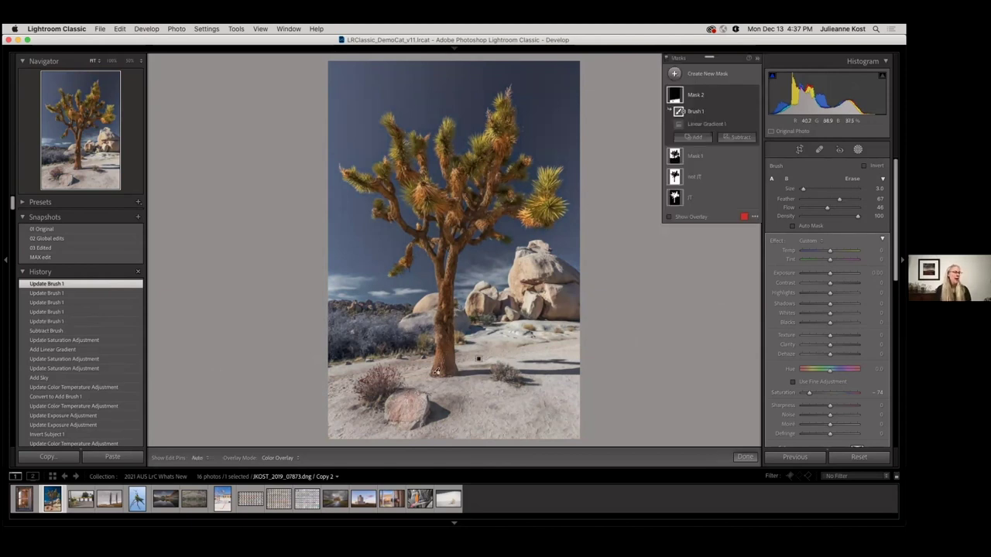
# Subtract a Color Range from Mask 2 by sampling the dark reds of the foreground bush
pyautogui.click(375, 379)
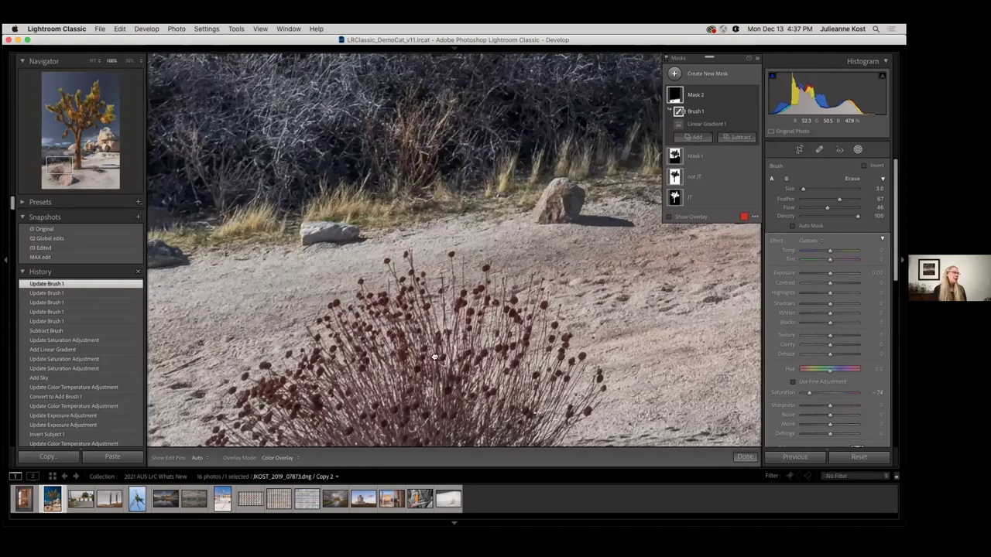
pyautogui.moveTo(435, 356); pyautogui.dragTo(459, 254)
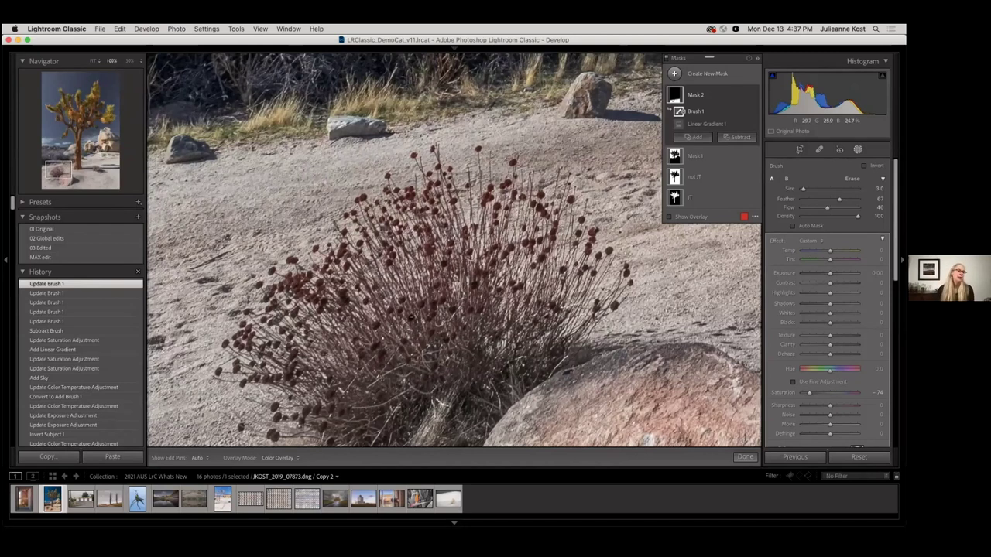
pyautogui.click(745, 138)
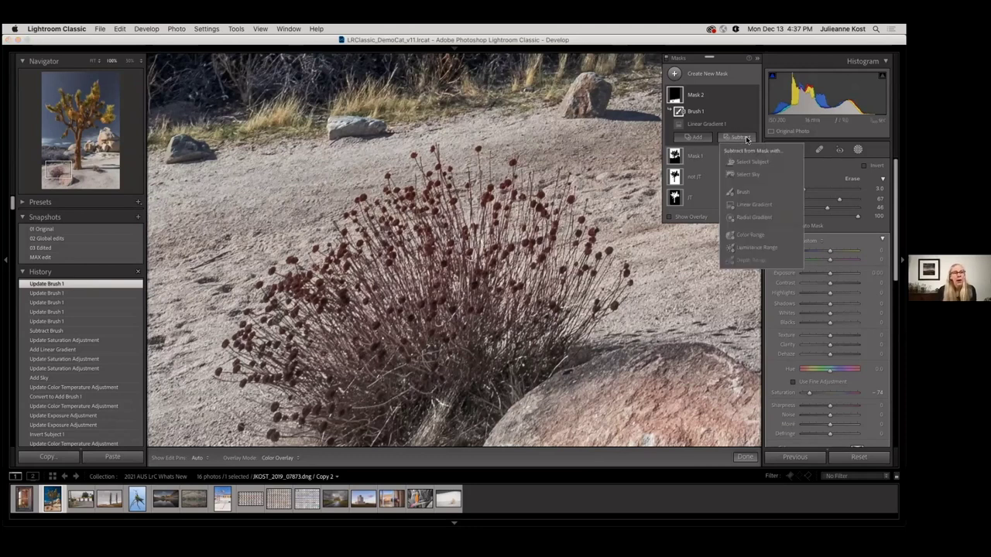
pyautogui.click(754, 237)
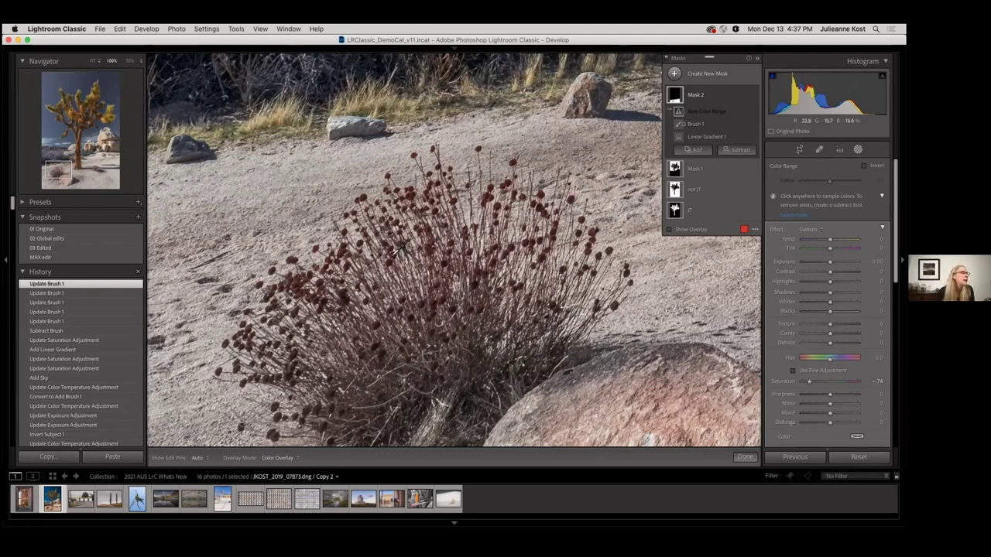
pyautogui.click(424, 290)
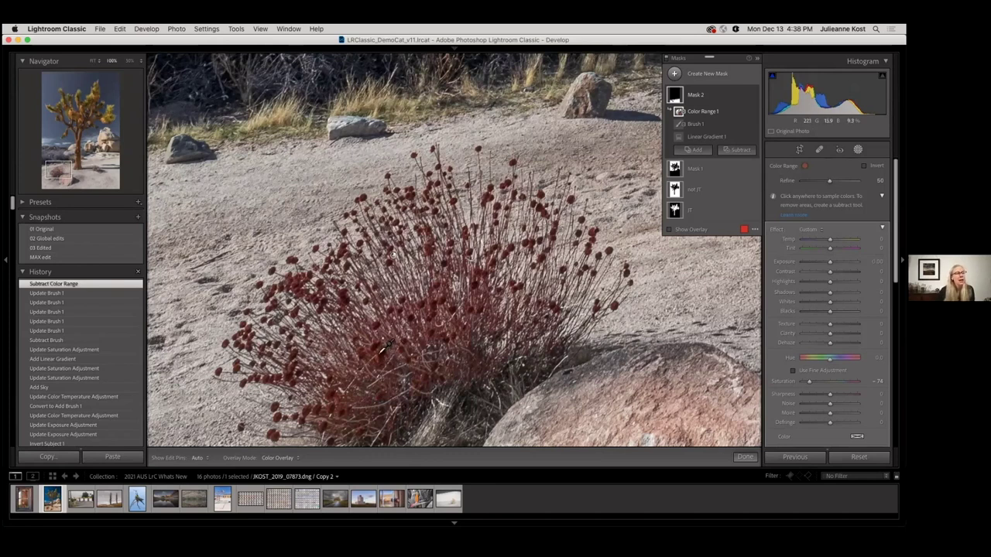
pyautogui.click(380, 355)
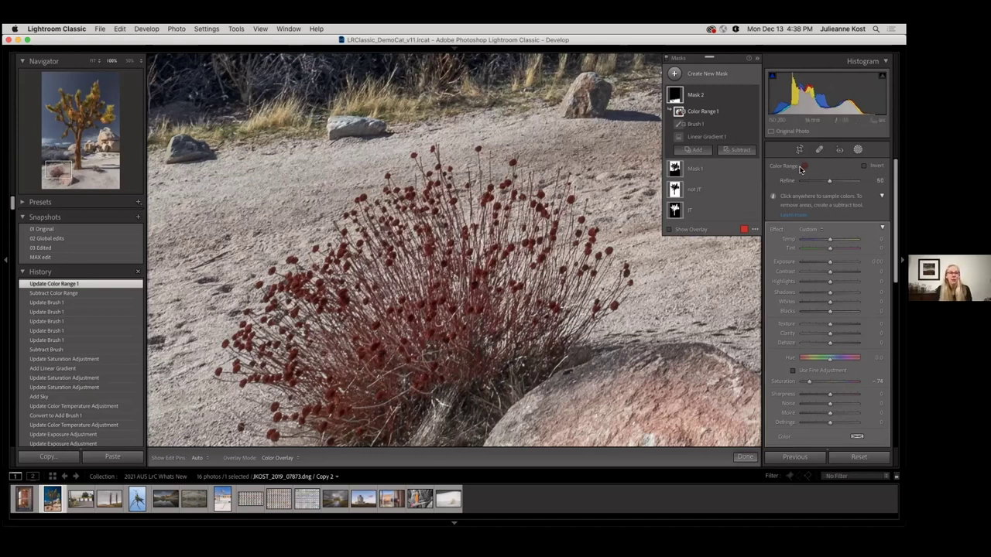
# Set the subtracted color range's Refine amount to 56 and return to the full photo
pyautogui.moveTo(829, 181)
pyautogui.mouseDown()
pyautogui.moveTo(799, 183)
pyautogui.moveTo(833, 181)
pyautogui.mouseUp()
pyautogui.press('alt')
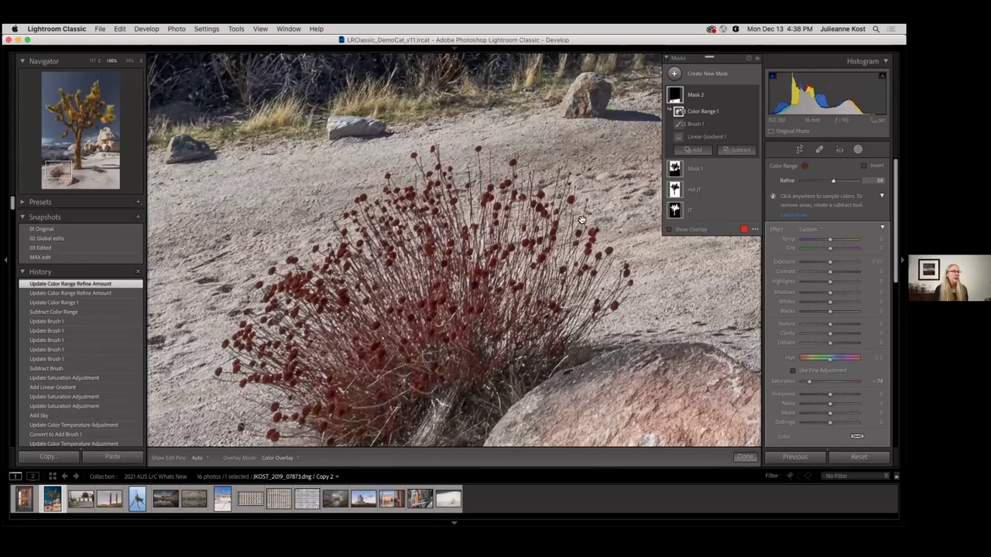
pyautogui.press('z')
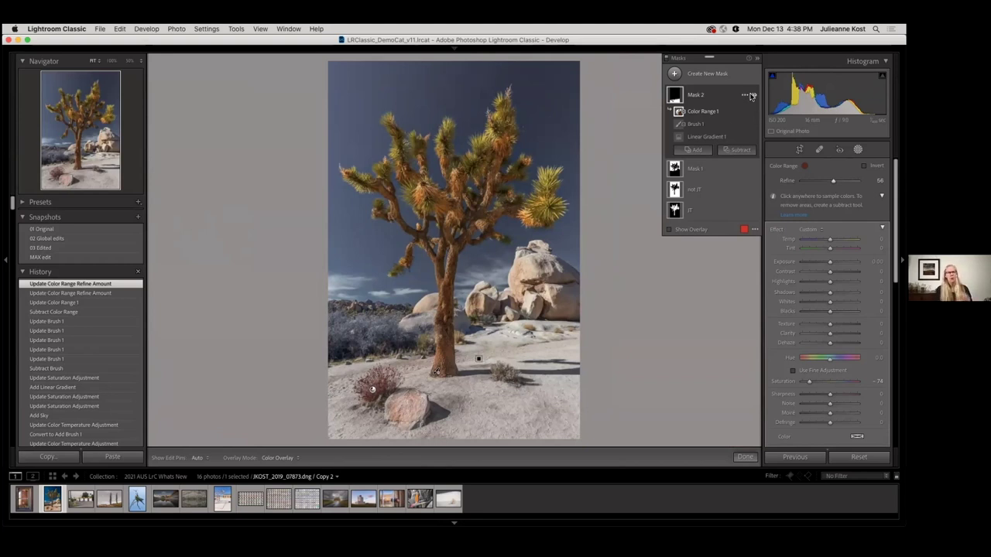
# Compare the photo with and without Mask 2, its Color Range 1 component, and all masks together
pyautogui.click(753, 95)
pyautogui.click(753, 95)
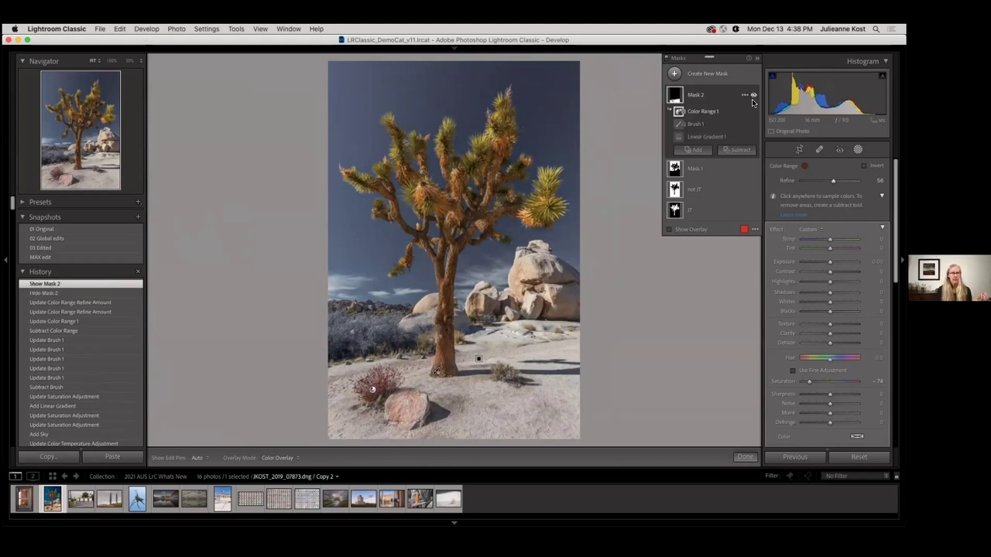
pyautogui.click(754, 112)
pyautogui.click(754, 113)
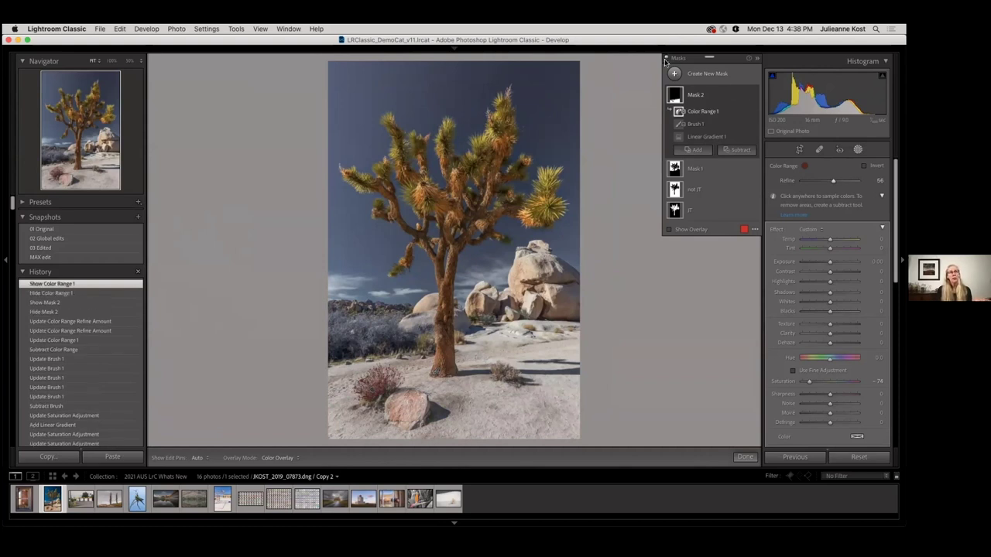
pyautogui.click(666, 58)
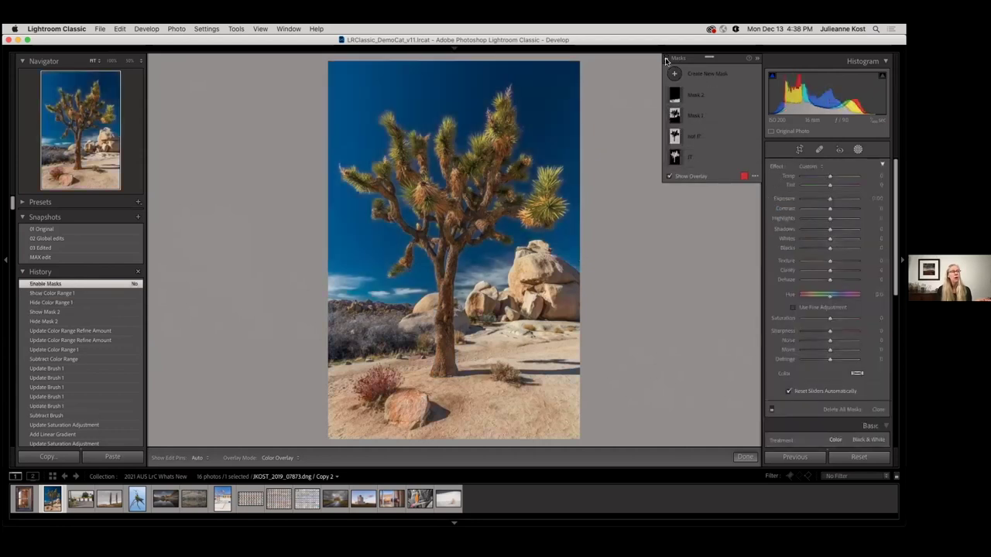
pyautogui.click(666, 59)
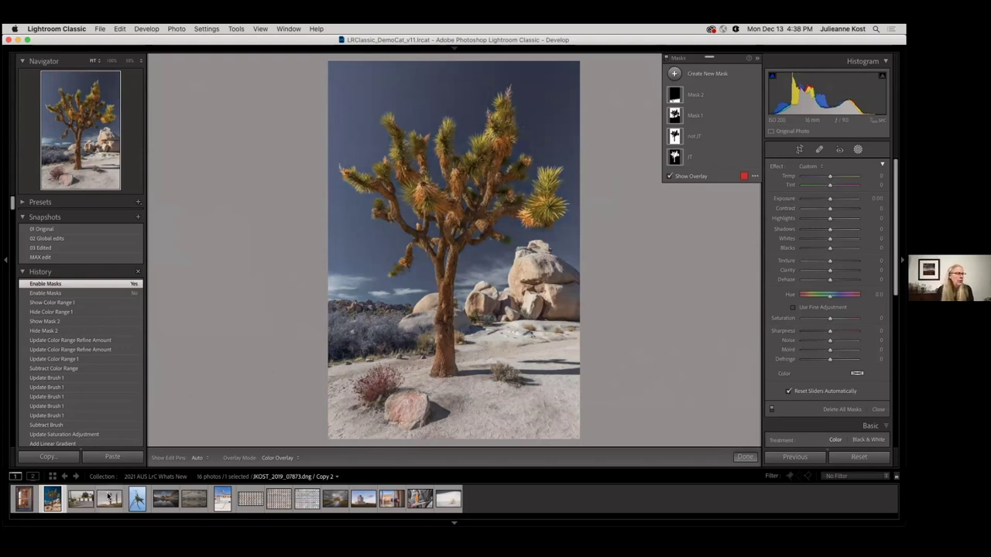
# Open the gas station photo and create a brush mask with Flow 100, painting over the orange sign in the foreground
pyautogui.click(80, 499)
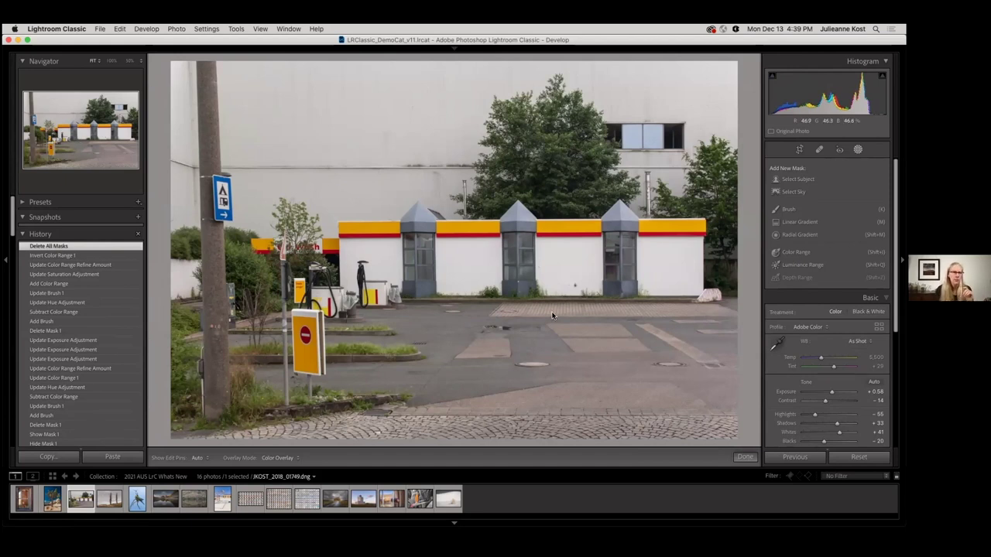
pyautogui.click(787, 212)
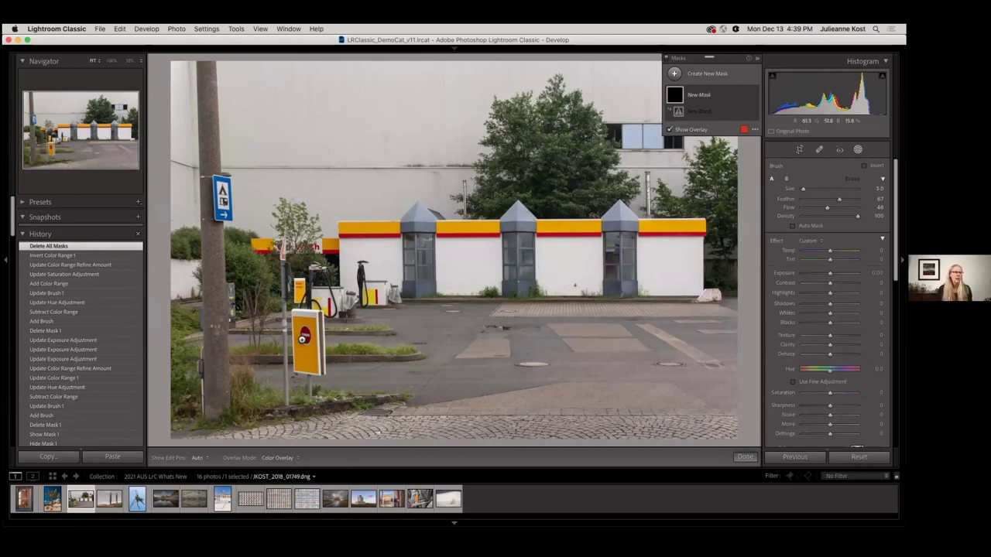
pyautogui.scroll(4, 304, 360)
pyautogui.scroll(1, 302, 362)
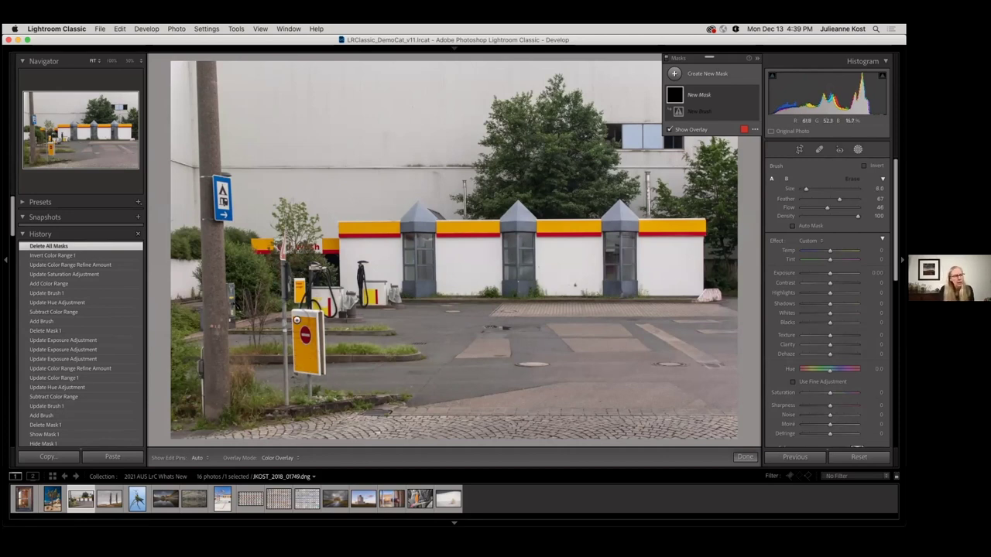
pyautogui.press('alt')
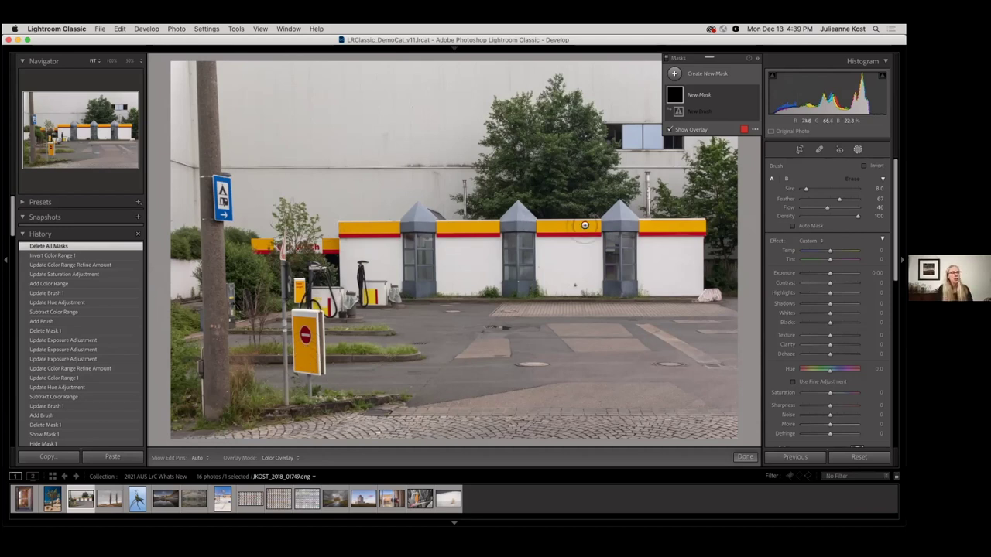
pyautogui.press('h')
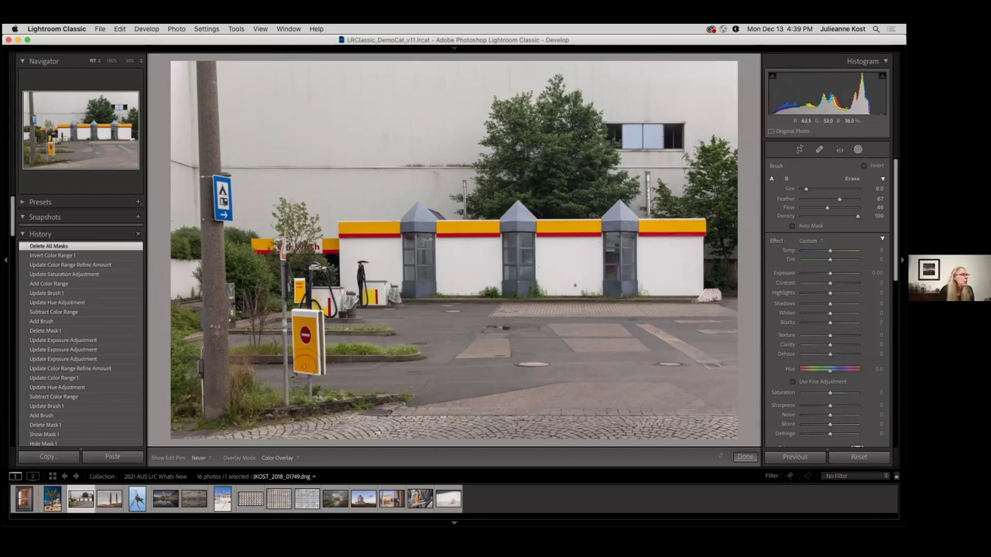
pyautogui.click(652, 265)
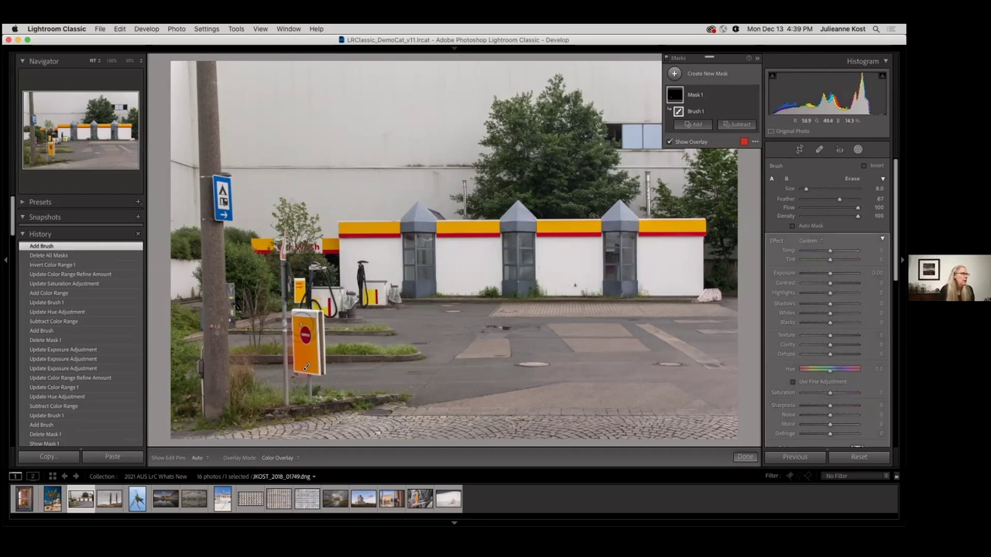
pyautogui.press('h')
pyautogui.moveTo(305, 335); pyautogui.dragTo(308, 368)
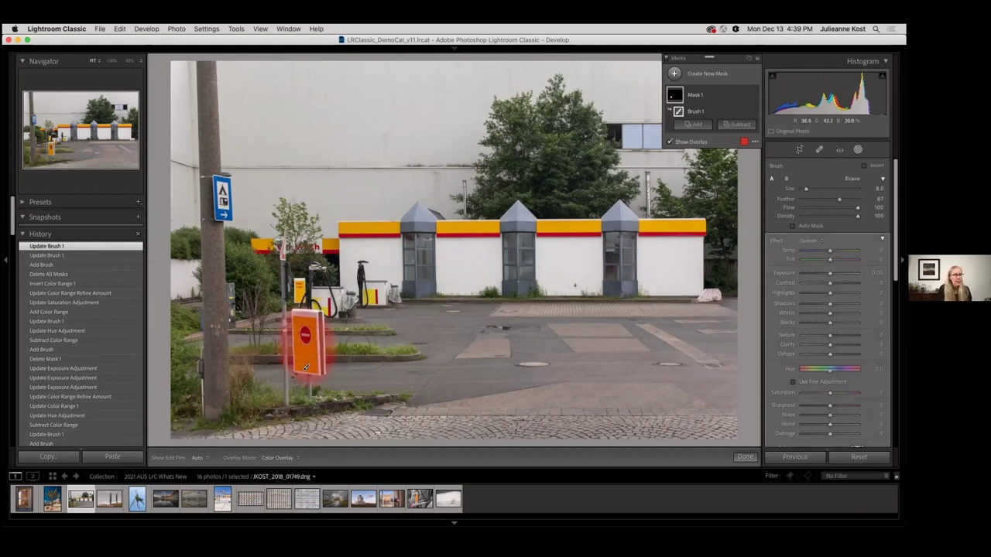
# Shift the brush mask's Hue to 151.8 and hide the mask overlay to see the sign's color
pyautogui.moveTo(830, 369); pyautogui.dragTo(854, 370)
pyautogui.press('o')
pyautogui.press('o')
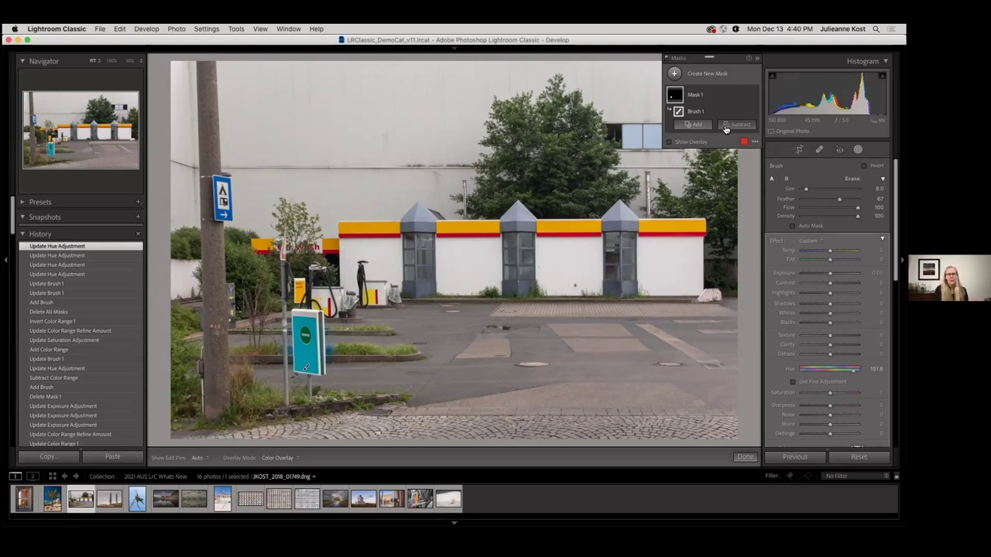
# Intersect Mask 1 with a Color Range sampled from the sign's orange area, leaving out the red circle
pyautogui.press('alt')
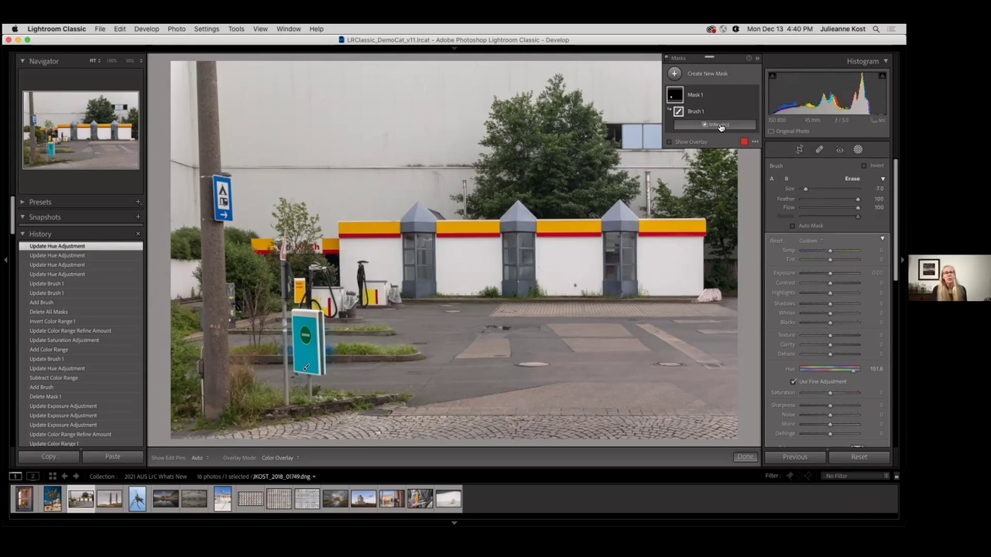
pyautogui.keyDown('alt'); pyautogui.click(720, 127); pyautogui.keyUp('alt')
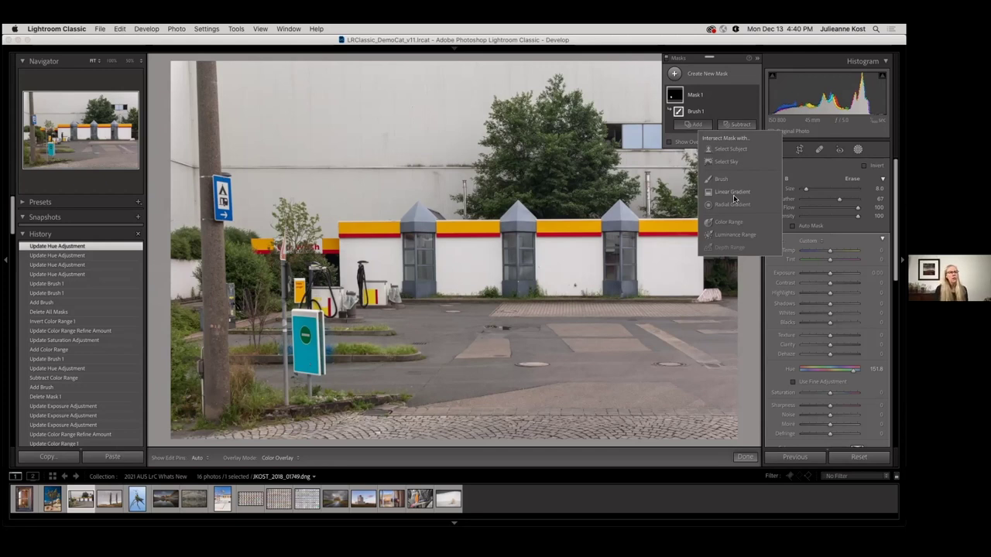
pyautogui.click(727, 222)
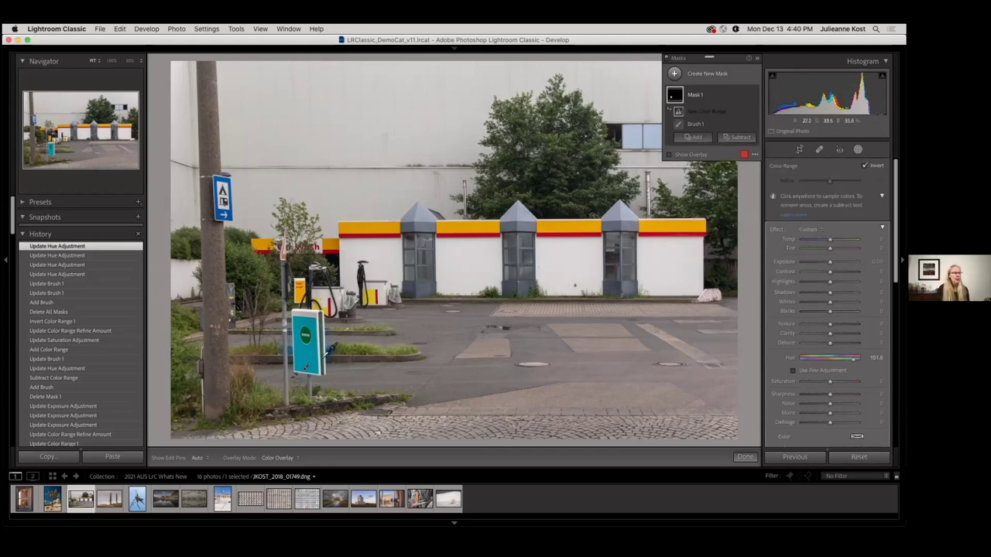
pyautogui.moveTo(301, 349); pyautogui.dragTo(314, 354)
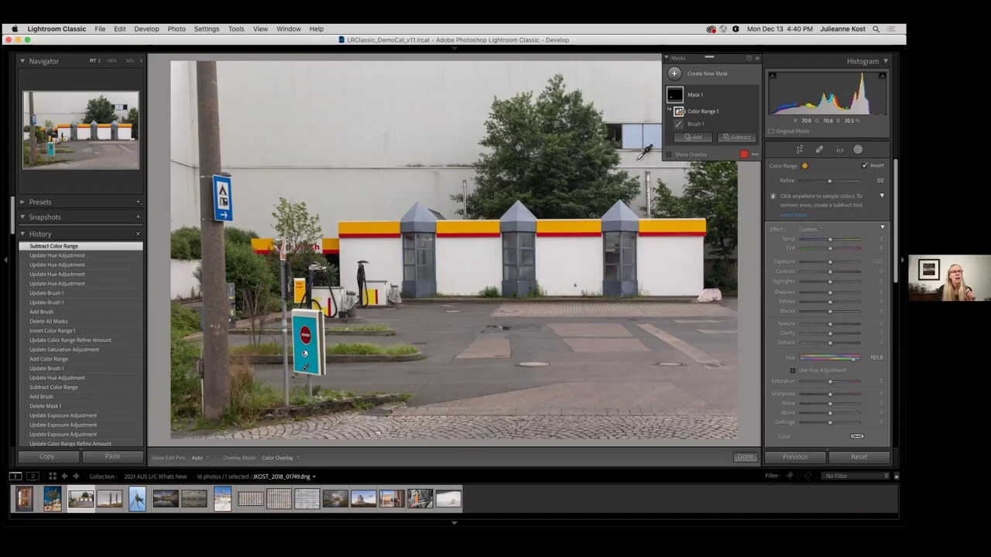
# Inspect the intersected mask in the White on Black overlay mode, and switch back to Color Overlay
pyautogui.moveTo(677, 127)
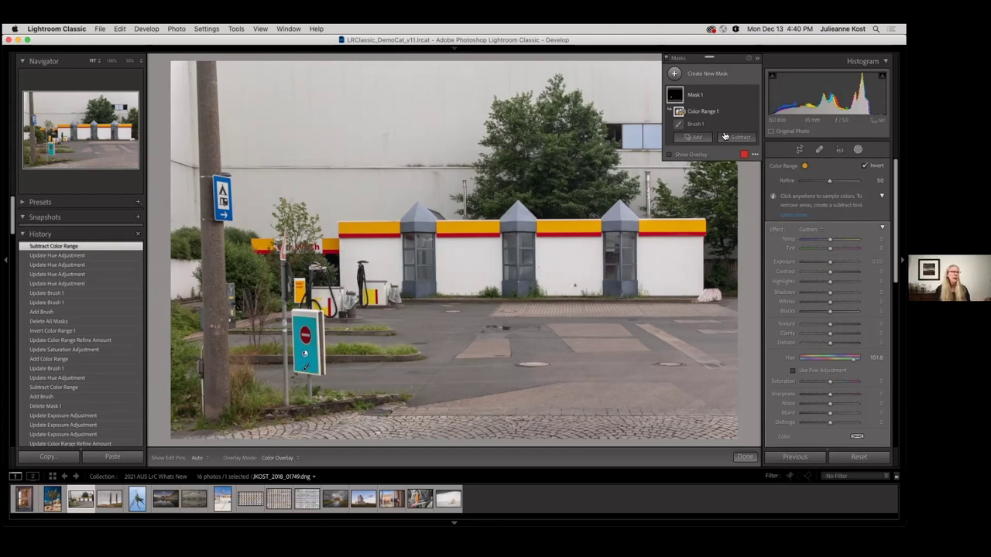
pyautogui.click(754, 155)
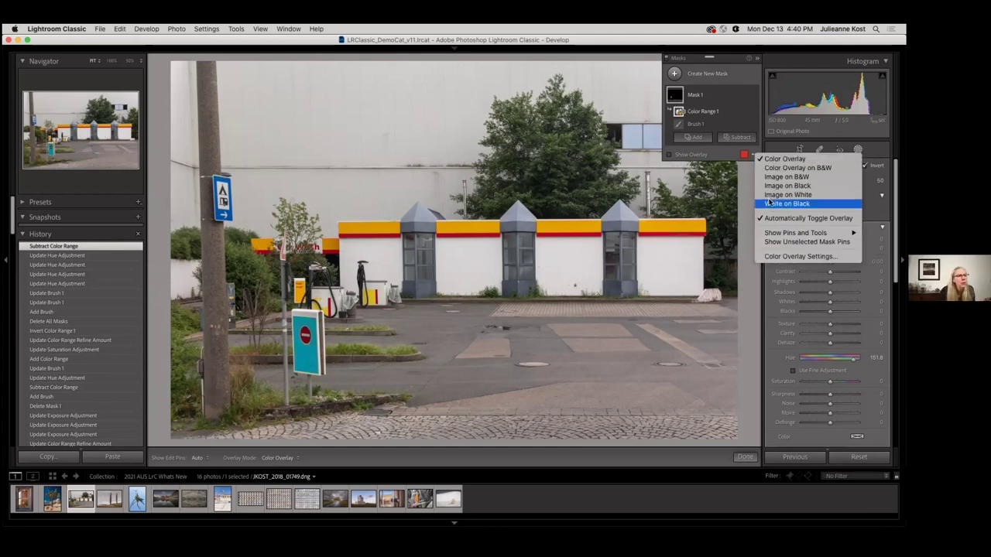
pyautogui.click(770, 204)
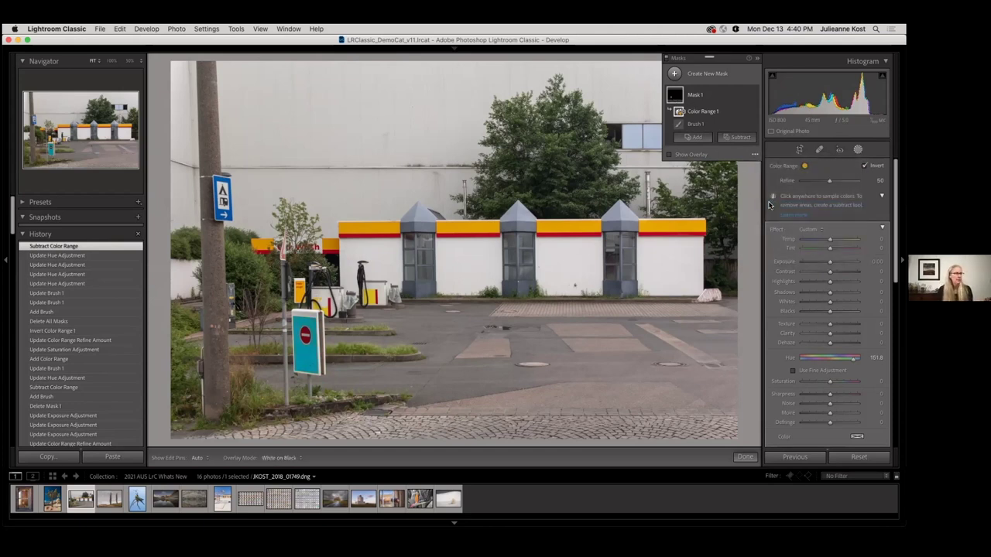
pyautogui.click(699, 155)
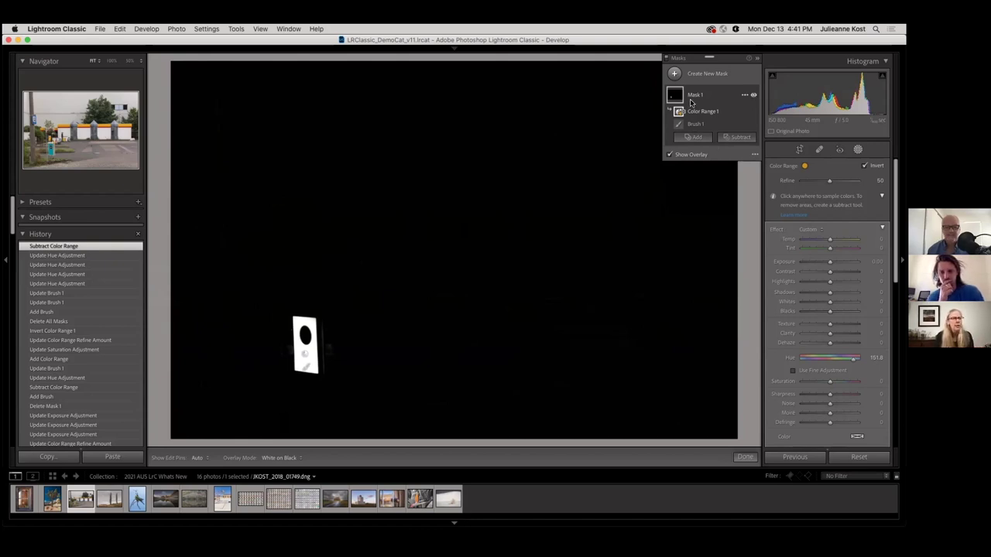
pyautogui.click(755, 154)
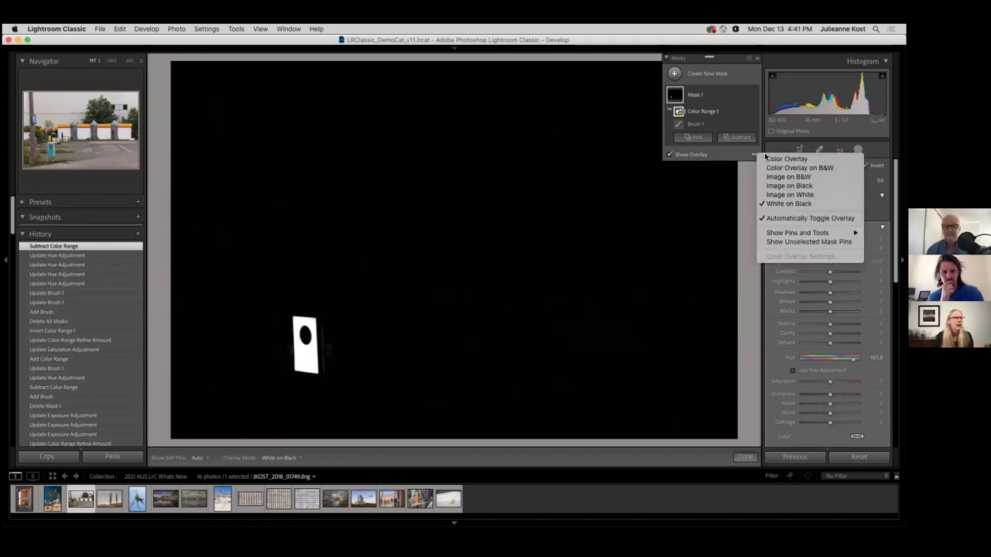
pyautogui.click(786, 159)
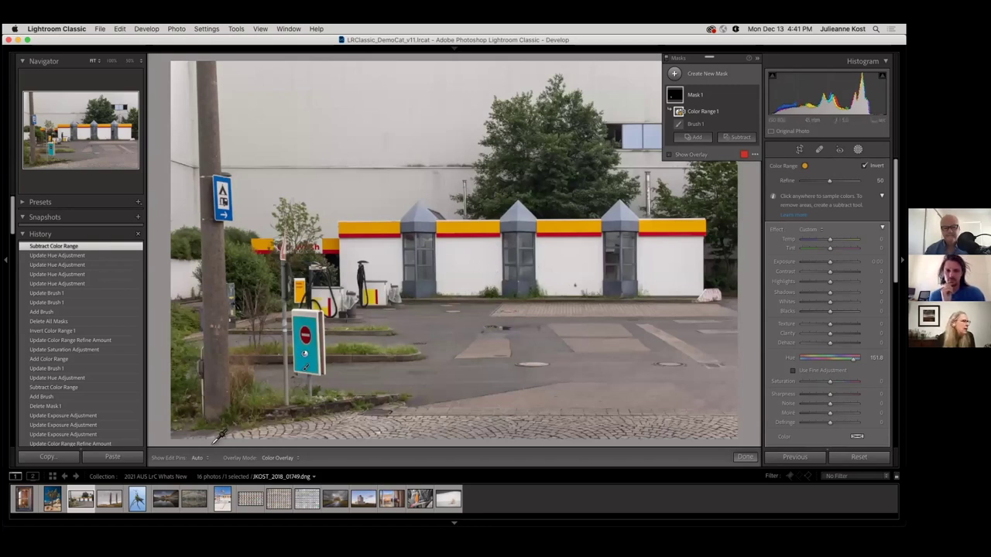
# Open the photo of the two tall trees on the hillside and delete all of its masks
pyautogui.click(115, 499)
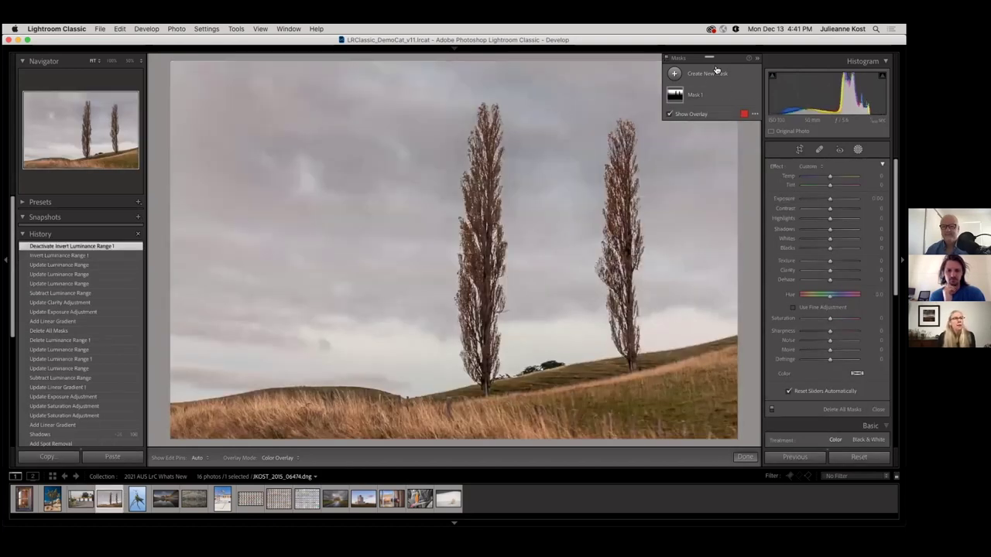
pyautogui.click(746, 95)
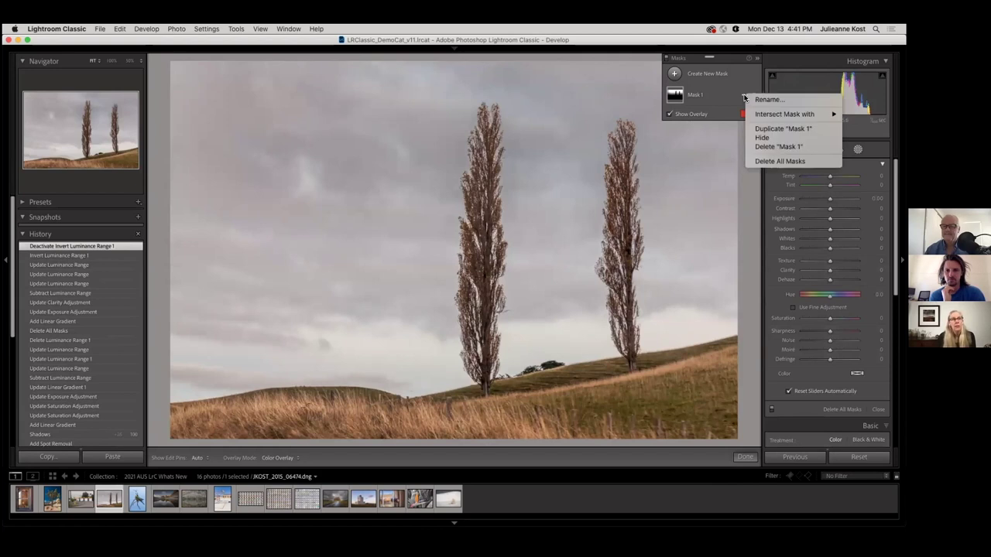
pyautogui.click(779, 160)
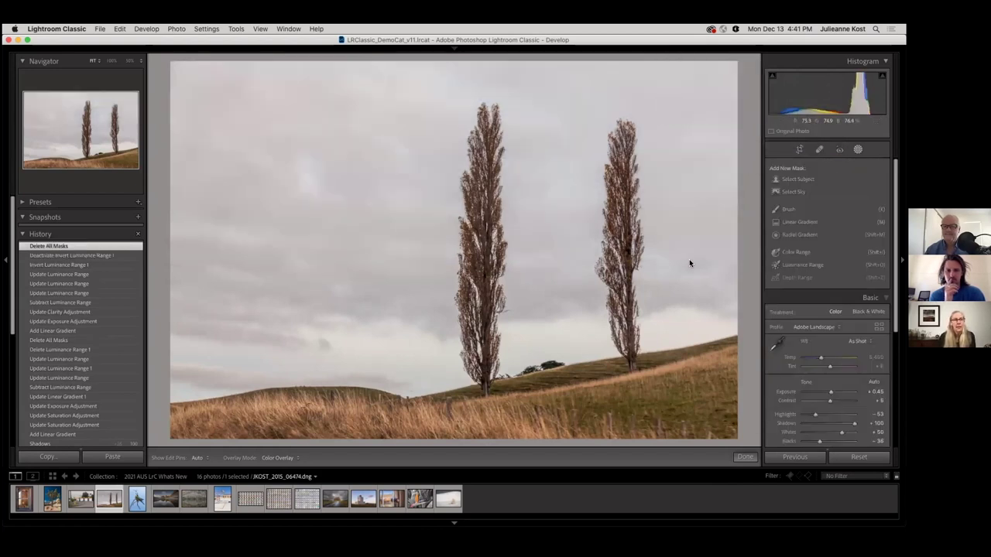
pyautogui.click(793, 266)
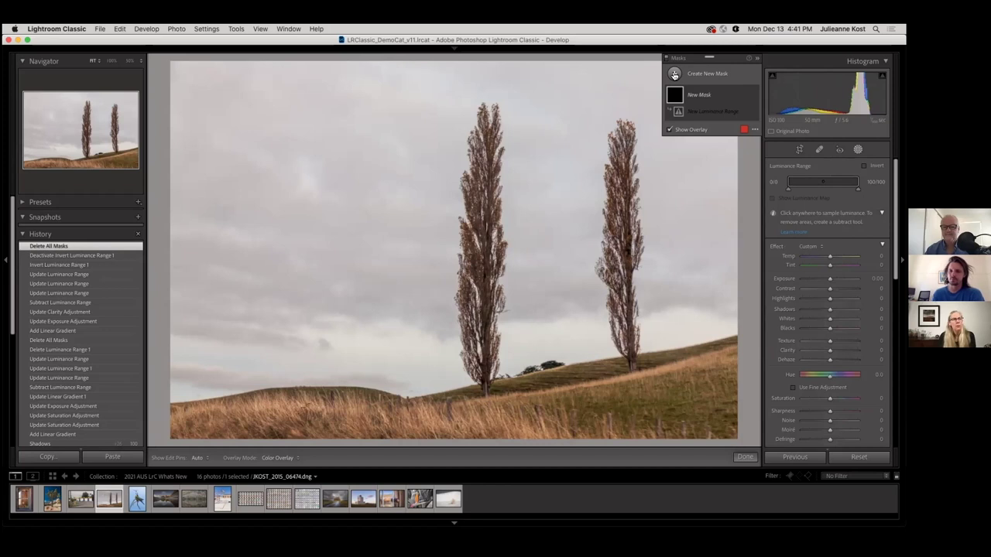
pyautogui.press('super+z')
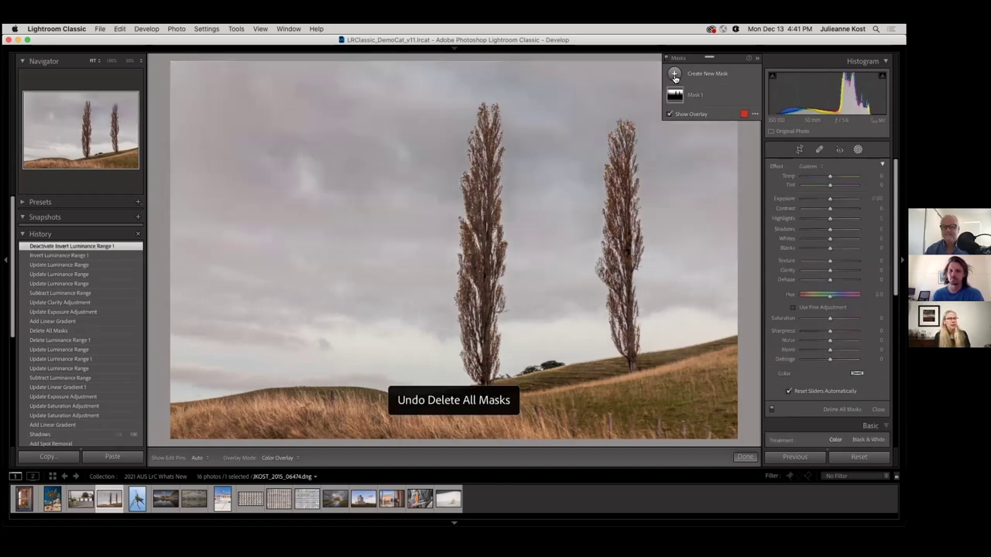
pyautogui.click(744, 94)
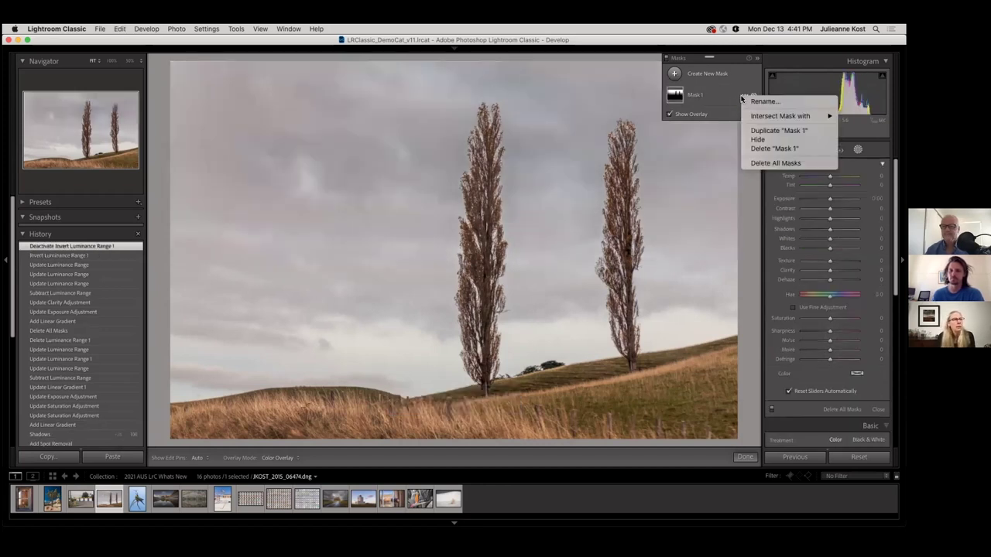
pyautogui.click(776, 164)
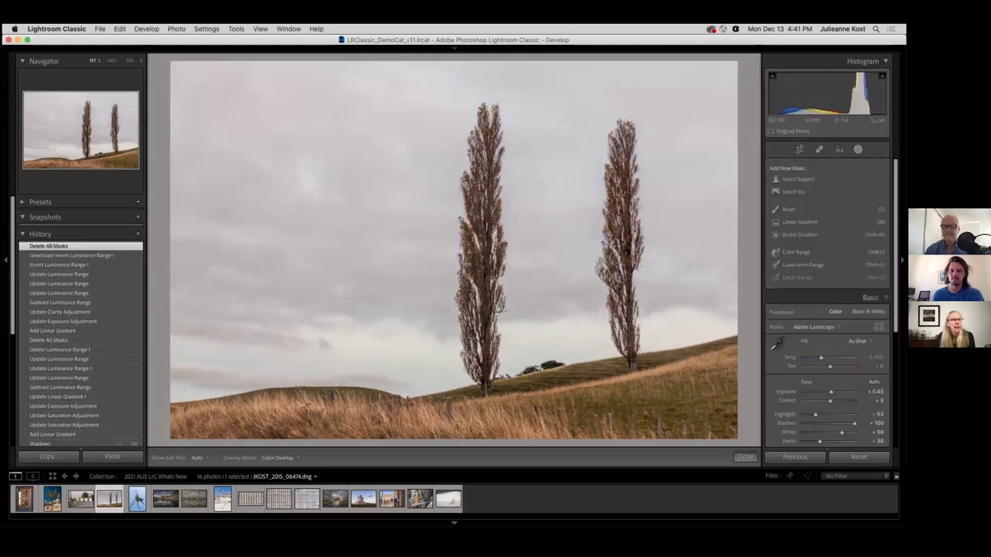
# Add a linear gradient mask fading down the sky to just above the hills and set its Exposure to -0.88
pyautogui.click(800, 223)
pyautogui.moveTo(415, 123); pyautogui.dragTo(411, 342)
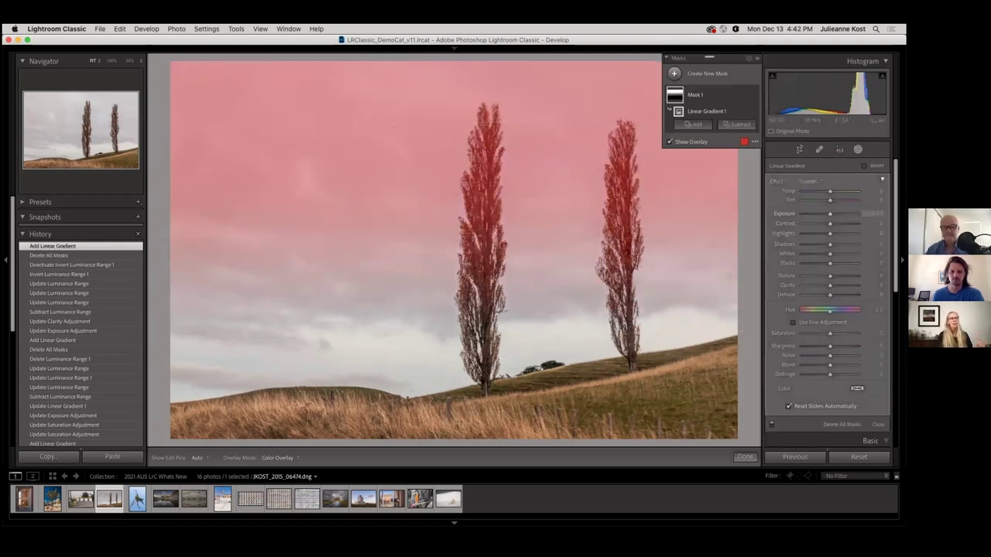
pyautogui.press('o')
pyautogui.moveTo(830, 213); pyautogui.dragTo(823, 213)
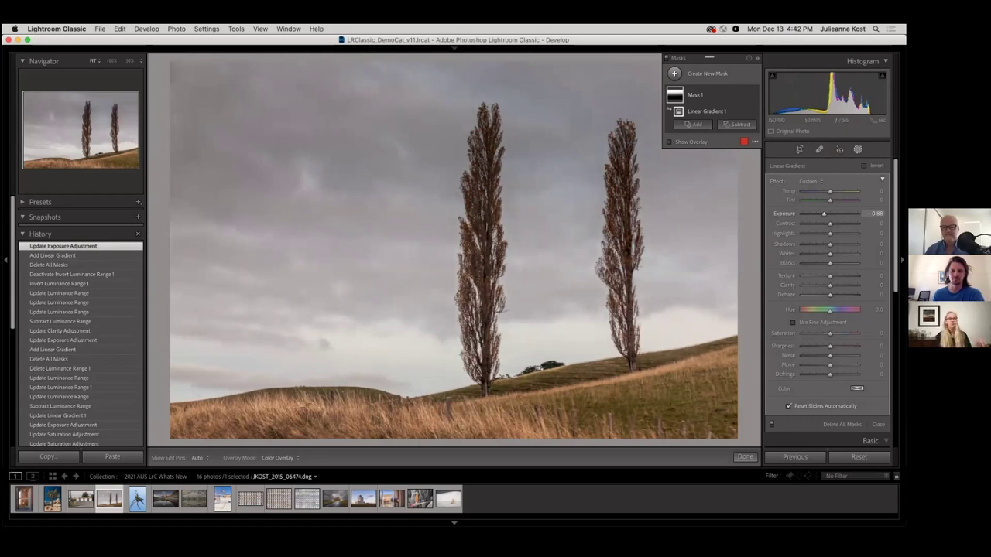
# Subtract a Luminance Range from Mask 1 by sampling the dark tones of the smaller tree
pyautogui.moveTo(719, 158)
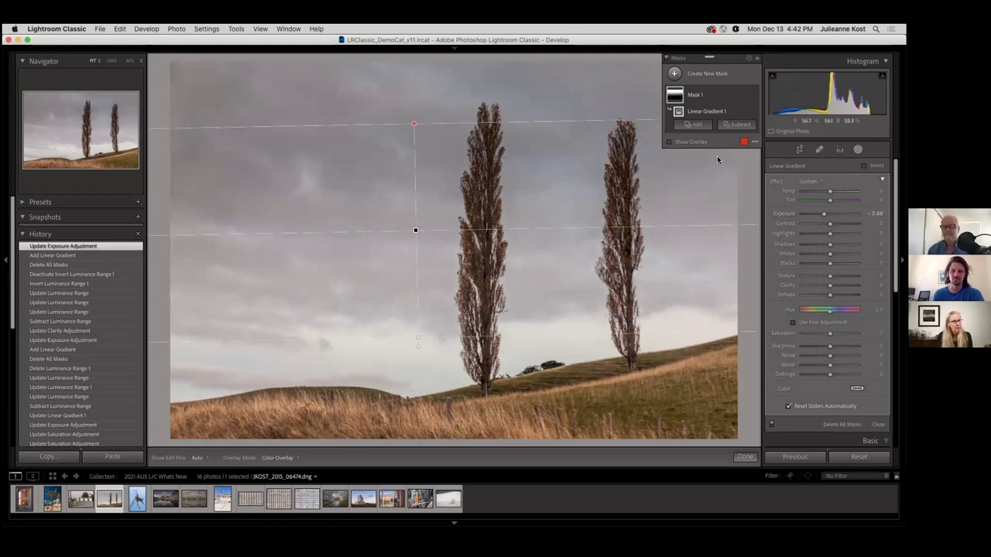
pyautogui.moveTo(418, 228)
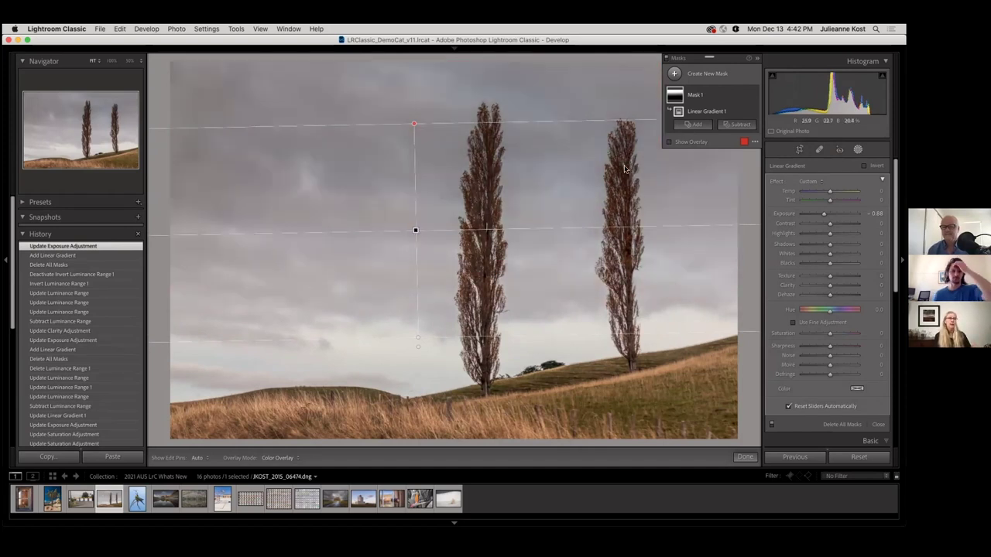
pyautogui.click(739, 124)
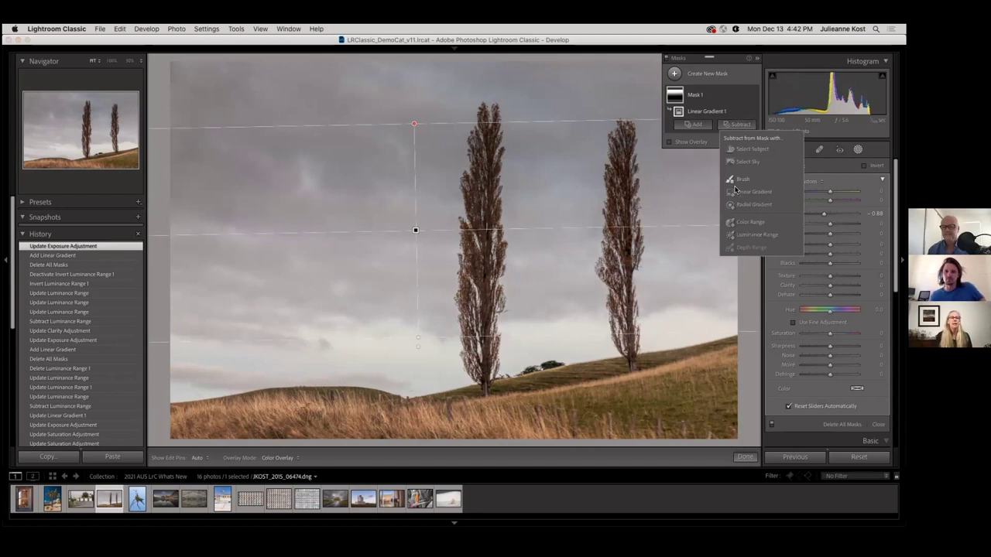
pyautogui.click(752, 235)
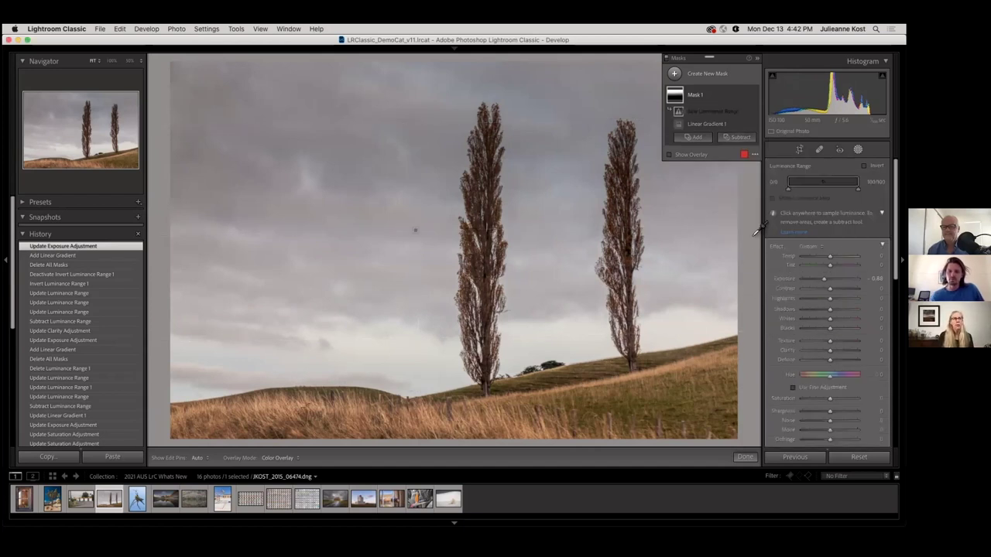
pyautogui.click(625, 173)
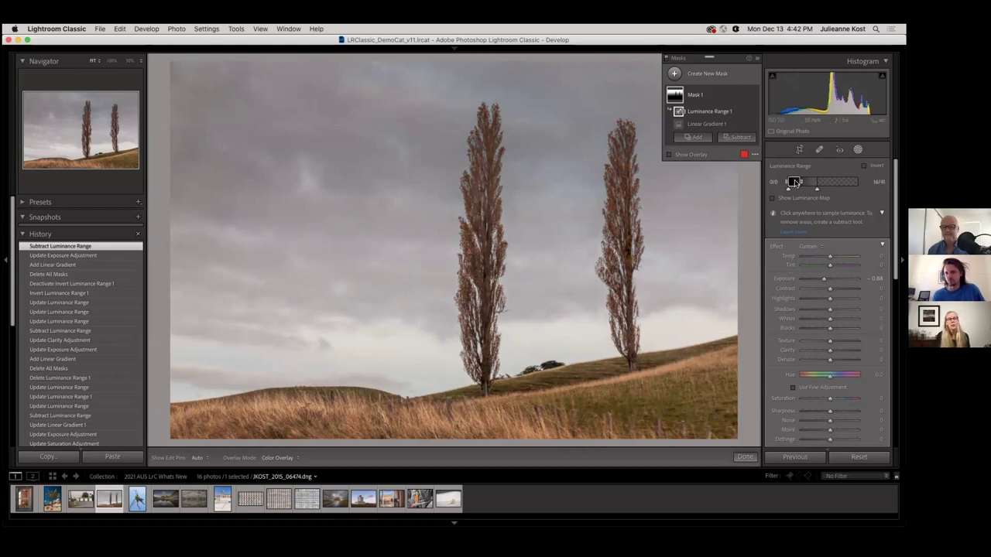
# Refine the subtracted luminance range to an upper limit of 24 with falloff to 50, checking it with the luminance map
pyautogui.moveTo(802, 184)
pyautogui.mouseDown()
pyautogui.moveTo(820, 183)
pyautogui.moveTo(797, 185)
pyautogui.moveTo(808, 182)
pyautogui.mouseUp()
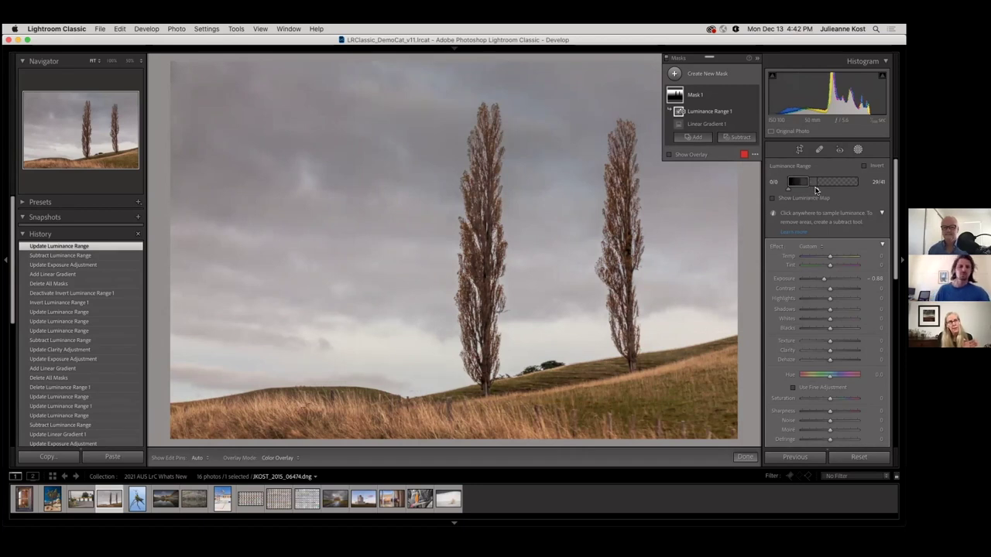
pyautogui.moveTo(815, 188)
pyautogui.mouseDown()
pyautogui.moveTo(847, 188)
pyautogui.moveTo(822, 188)
pyautogui.mouseUp()
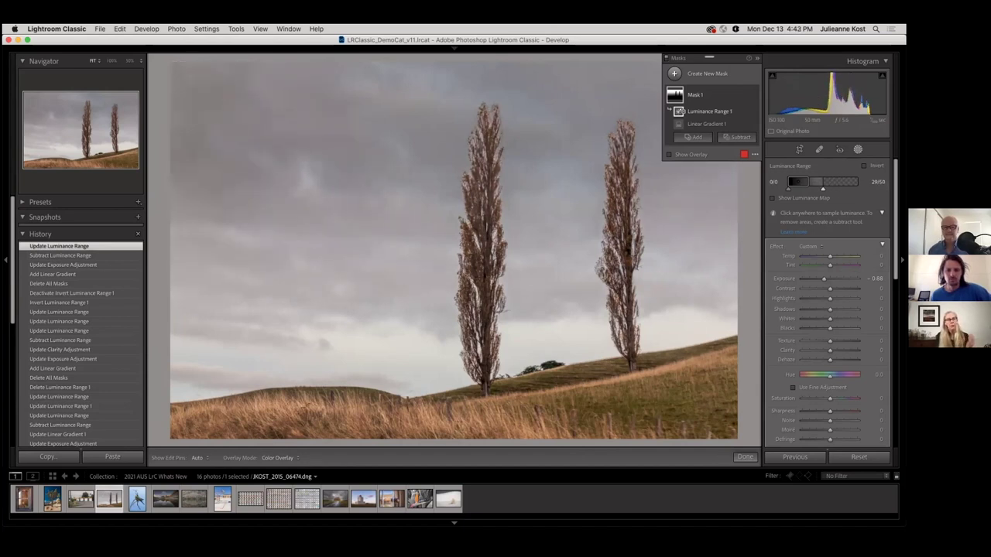
pyautogui.click(812, 198)
pyautogui.moveTo(825, 188); pyautogui.dragTo(804, 188)
pyautogui.click(803, 198)
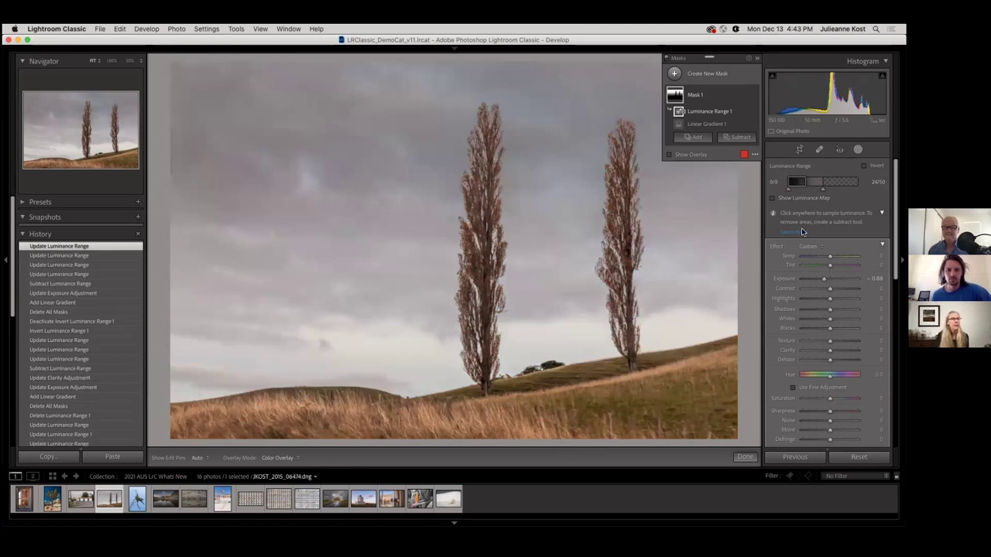
# Set the Exposure of Mask 1 on the two-tree sky to -1.22 after testing it at -4.00
pyautogui.moveTo(823, 279); pyautogui.dragTo(798, 279)
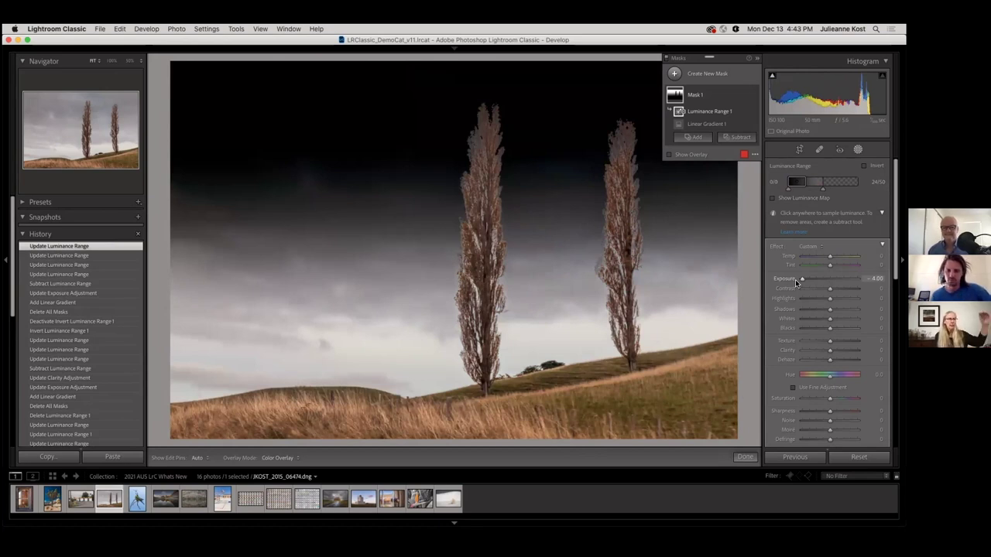
pyautogui.moveTo(794, 280); pyautogui.dragTo(820, 279)
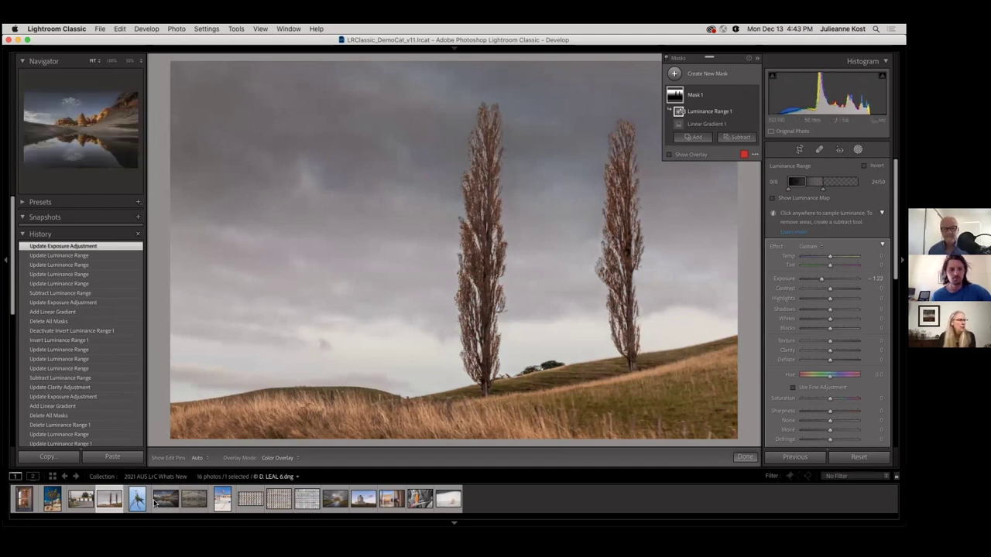
# Open the orange flower photo, switch to Chrome and review the Depth Range section of the Lightroom Classic v11 blog post
pyautogui.click(421, 499)
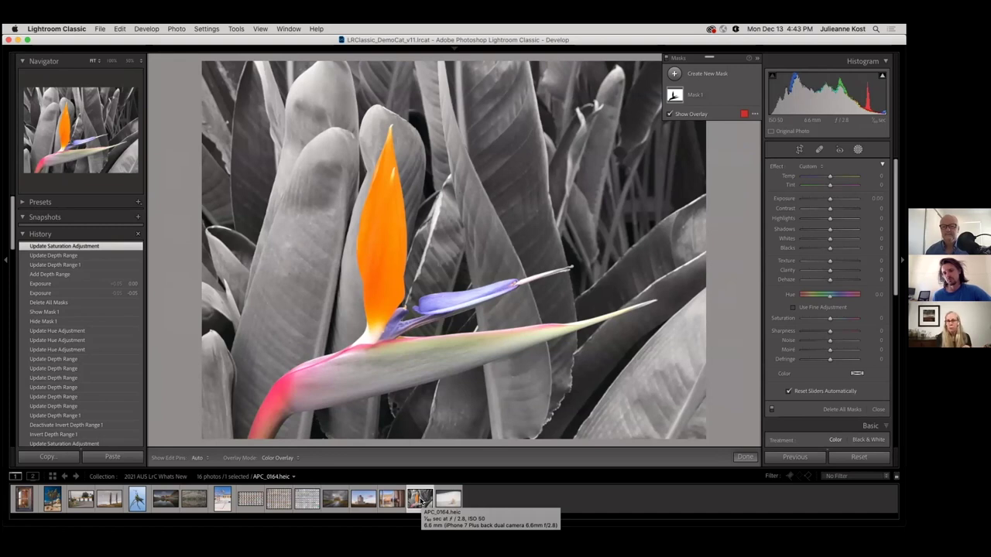
pyautogui.press('super+Tab')
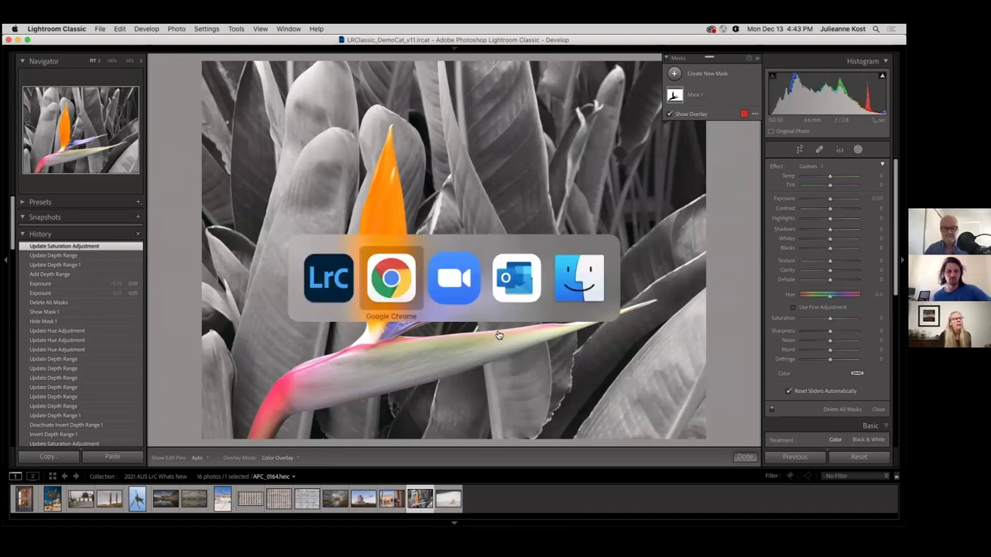
pyautogui.click(391, 277)
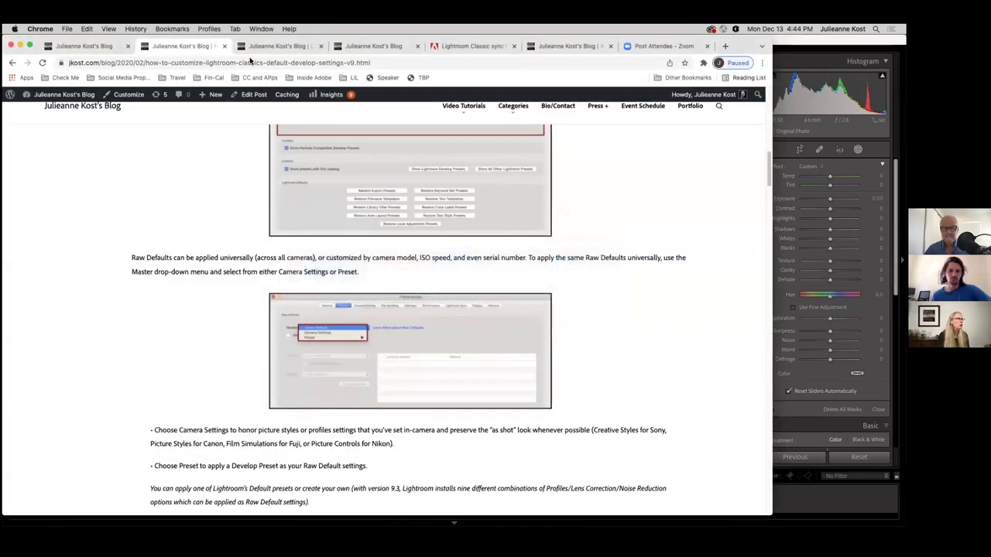
pyautogui.click(269, 48)
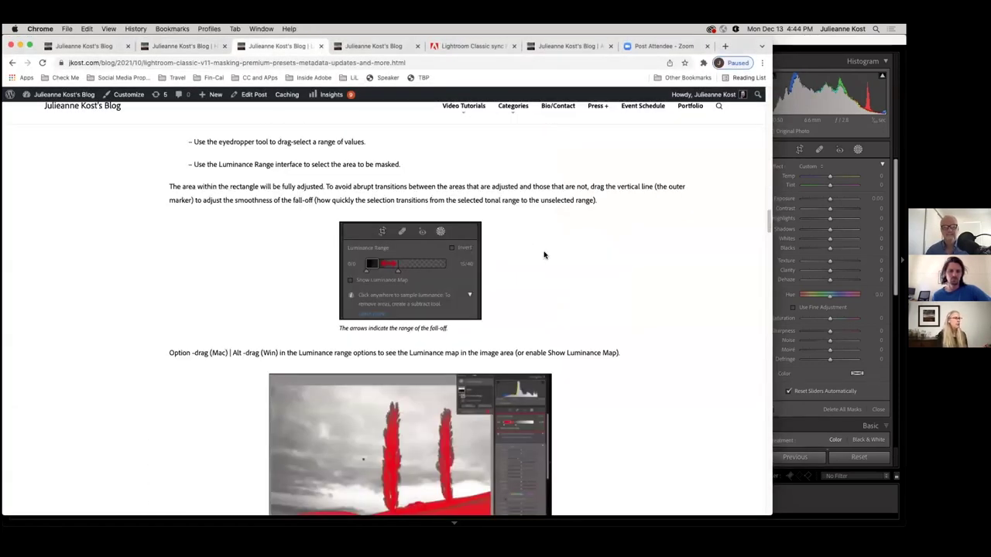
pyautogui.scroll(-5, 542, 255)
pyautogui.scroll(-5, 542, 256)
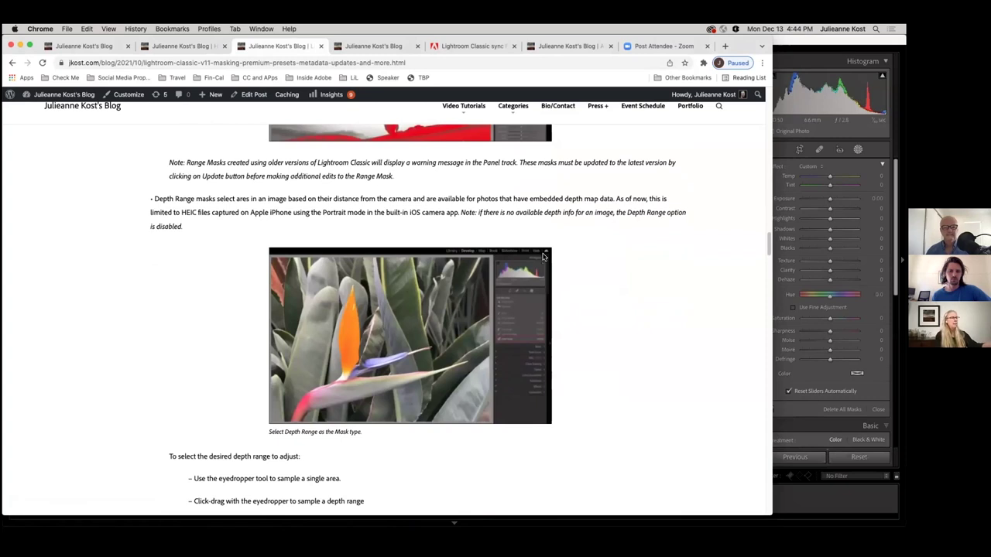
pyautogui.scroll(-5, 543, 258)
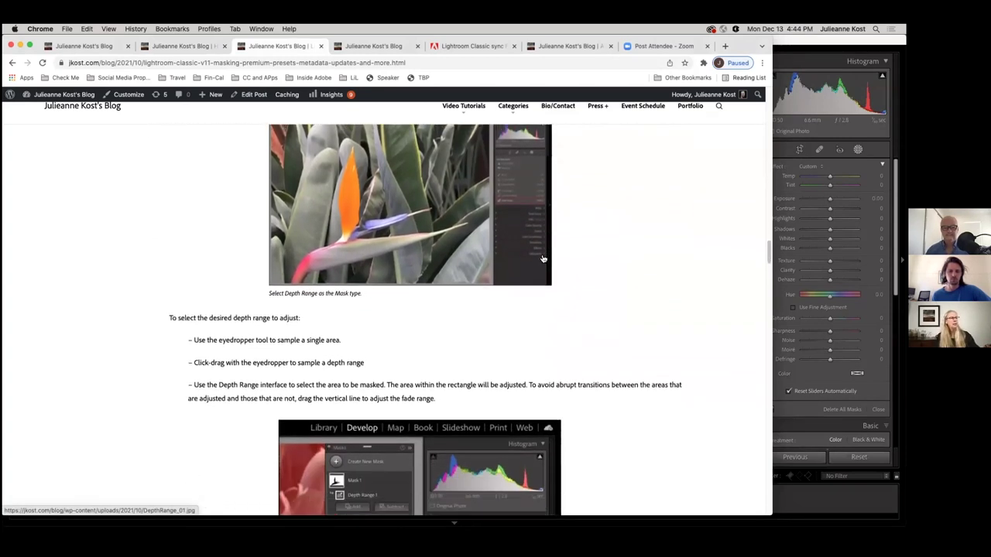
pyautogui.scroll(-5, 543, 257)
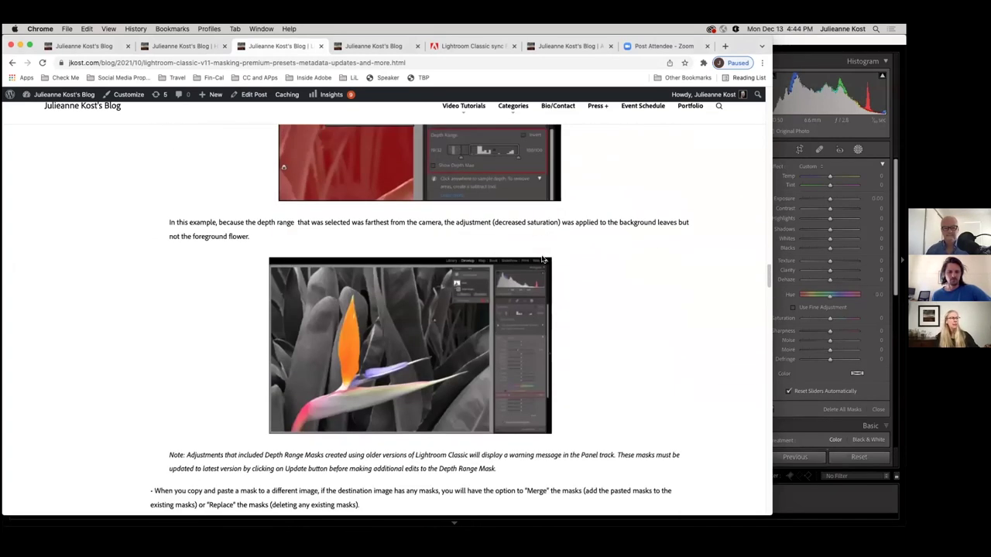
pyautogui.moveTo(770, 277); pyautogui.dragTo(768, 85)
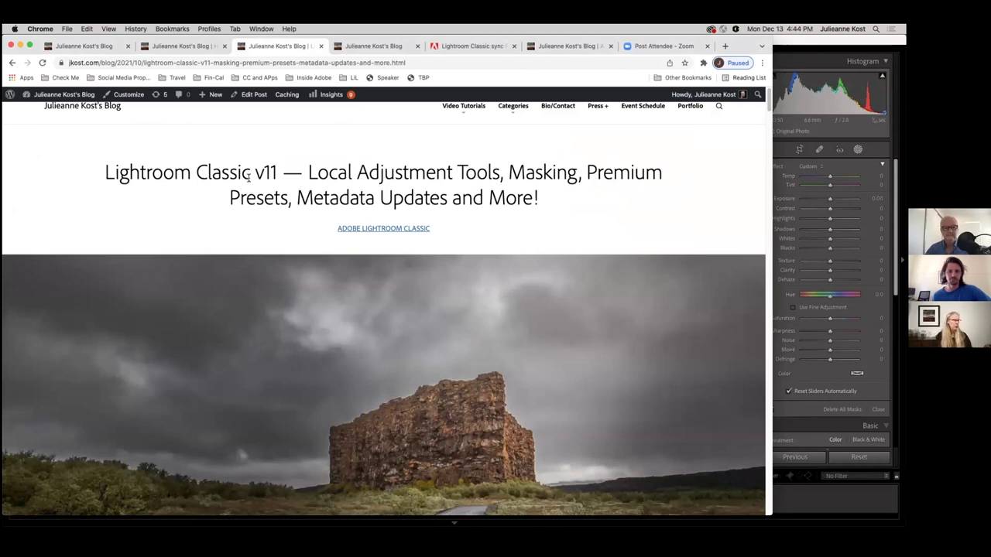
# Return to Lightroom Classic, open the bird and dragonfly photo and step through its snapshots from 01 Original to 04 Profile
pyautogui.press('super+Tab')
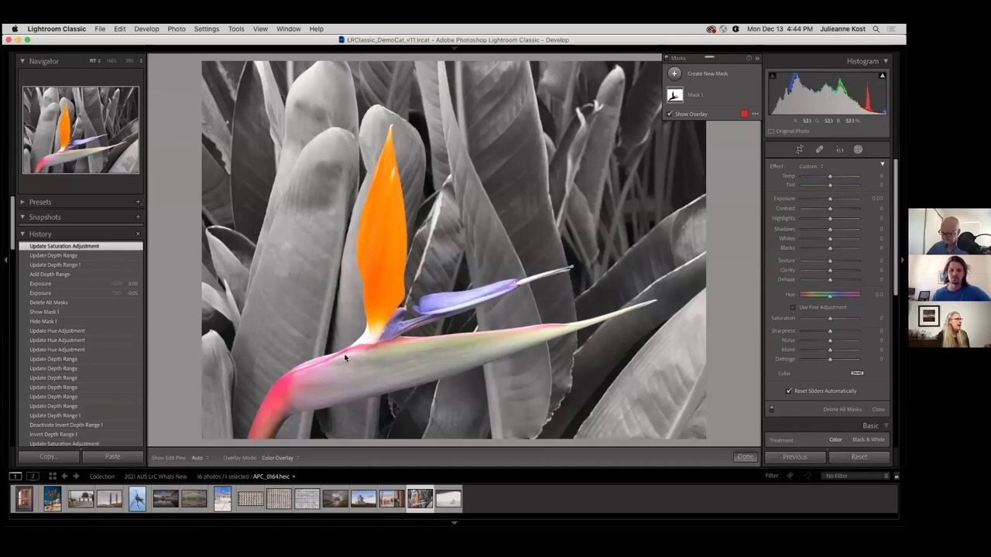
pyautogui.click(138, 500)
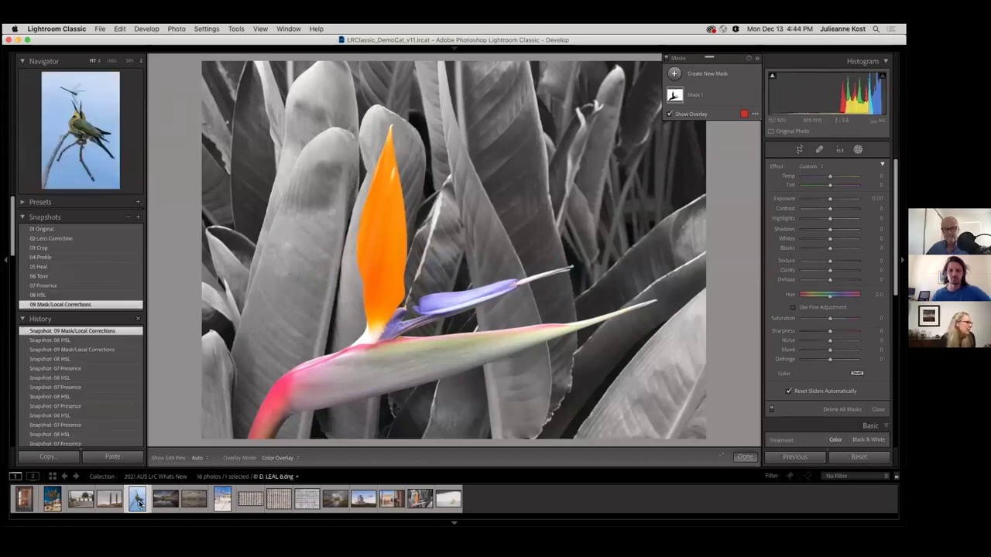
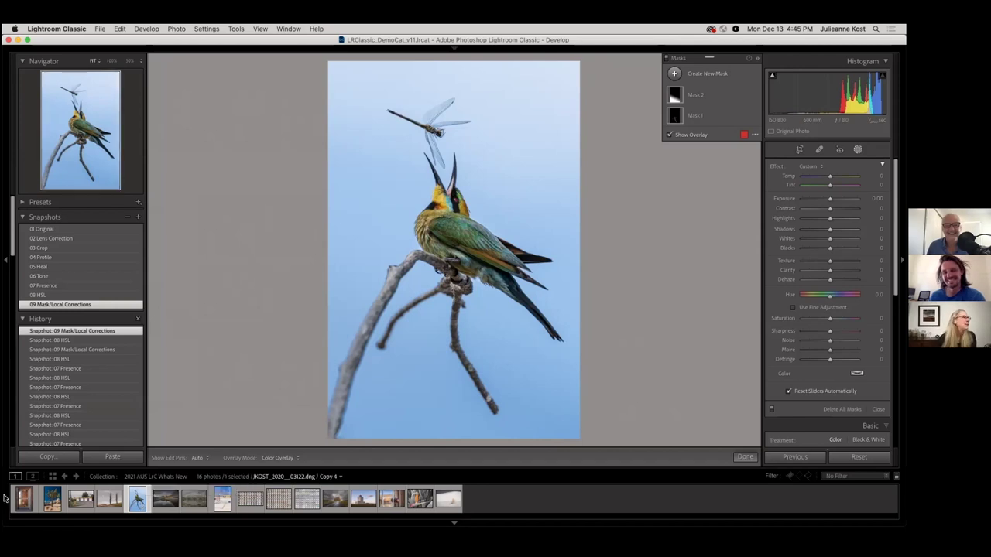
pyautogui.click(73, 229)
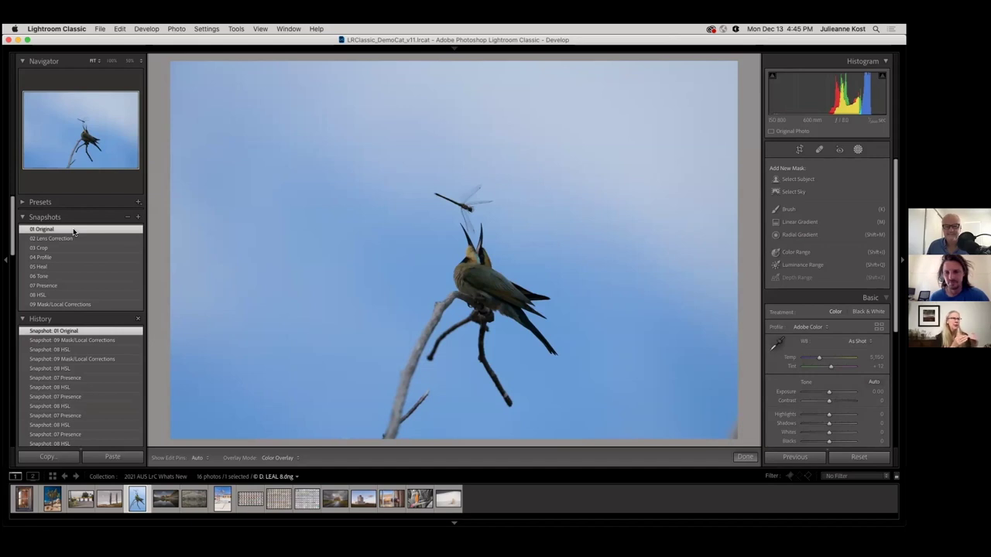
pyautogui.click(76, 239)
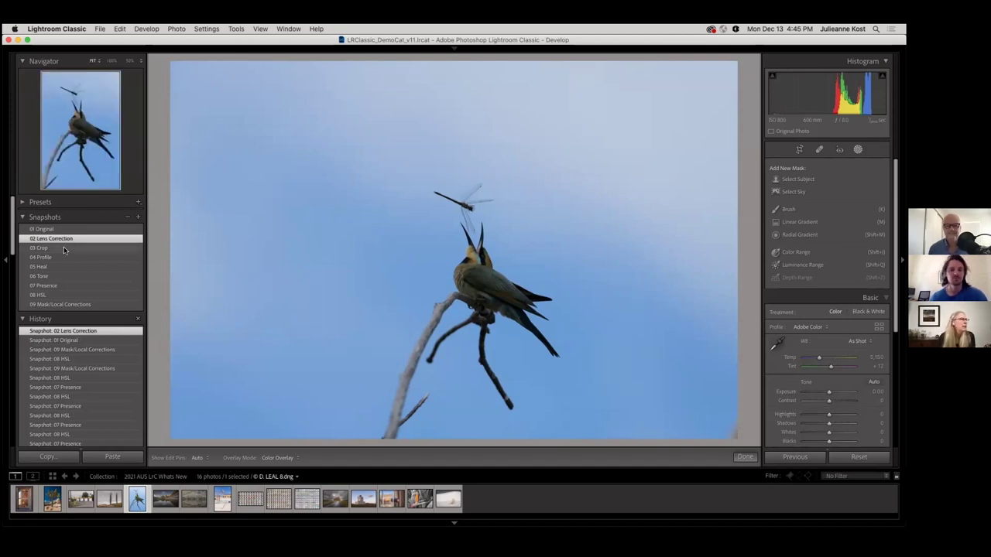
pyautogui.click(64, 248)
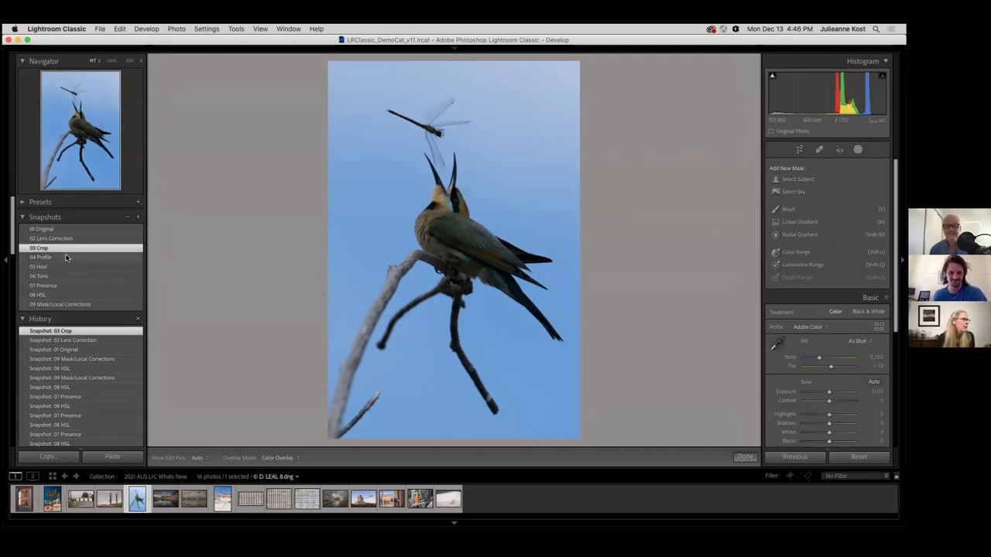
pyautogui.click(67, 256)
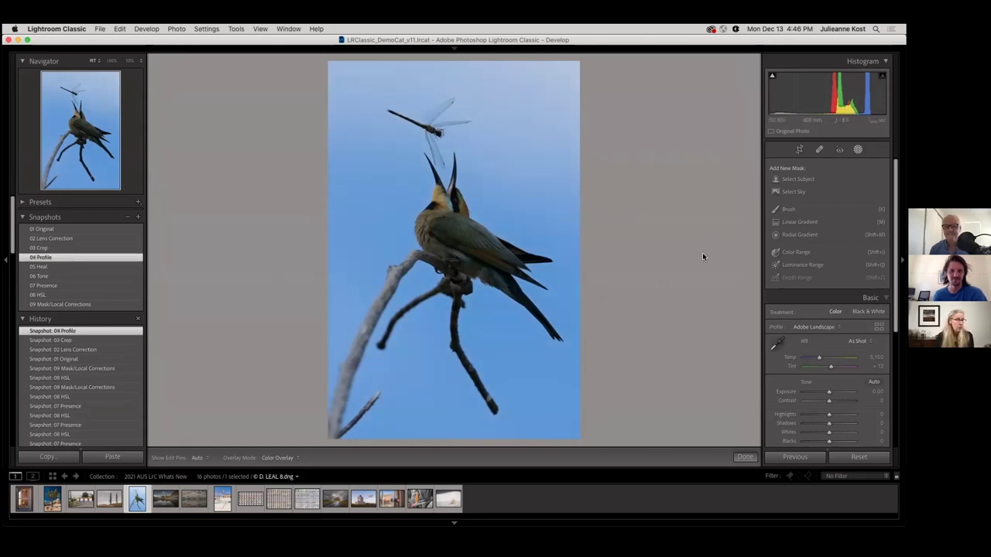
# Leave the masking tools and compare the 04 Profile and 05 Heal snapshots, ending on 05 Heal
pyautogui.click(857, 149)
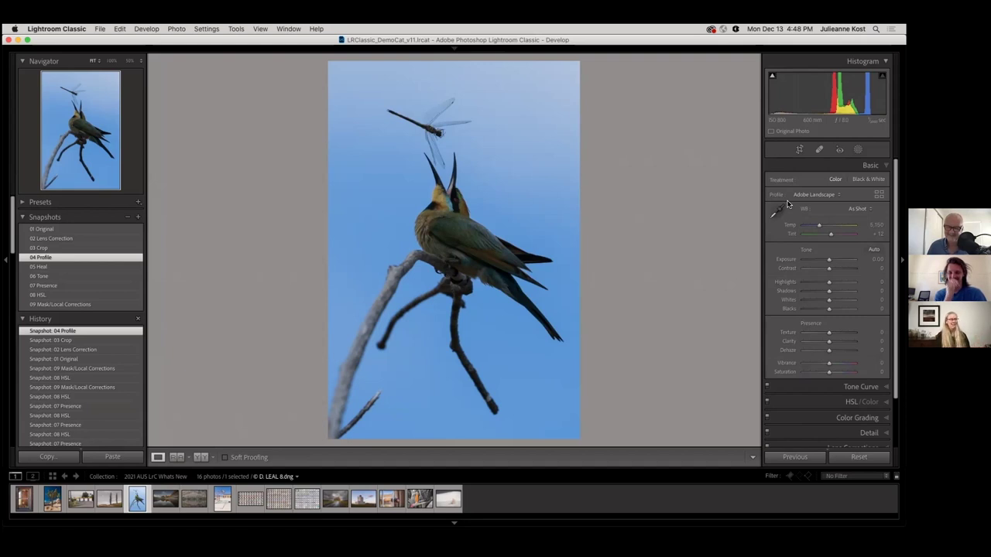
pyautogui.click(777, 210)
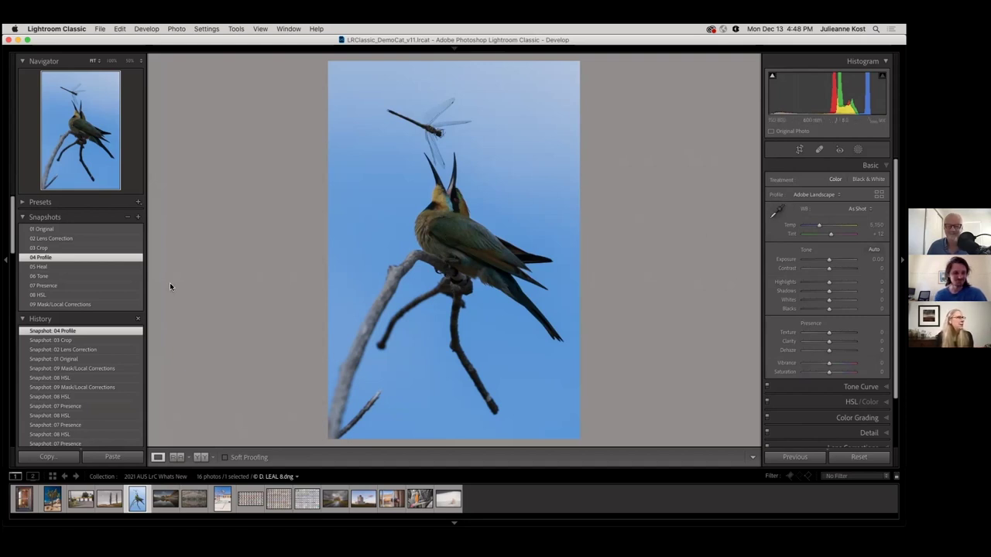
pyautogui.click(101, 267)
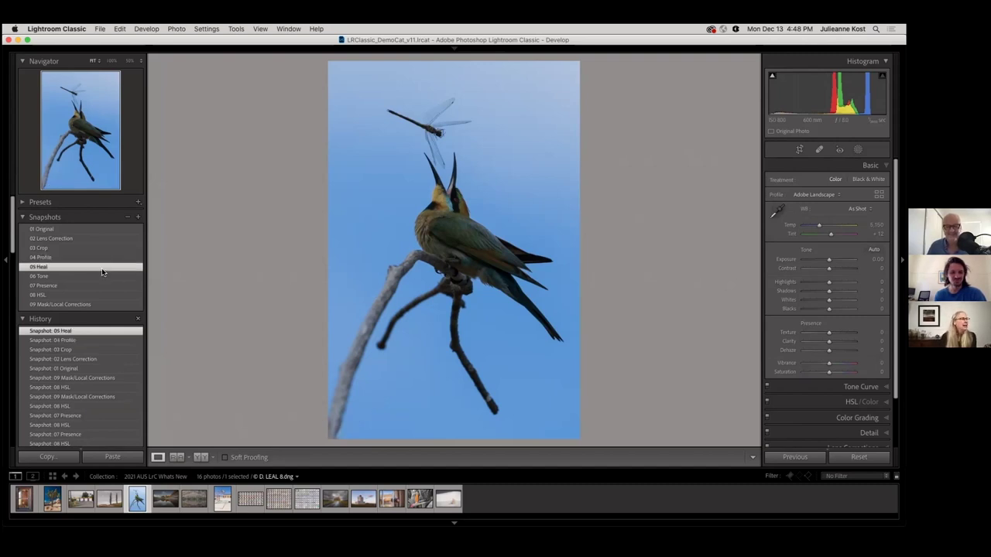
pyautogui.click(103, 258)
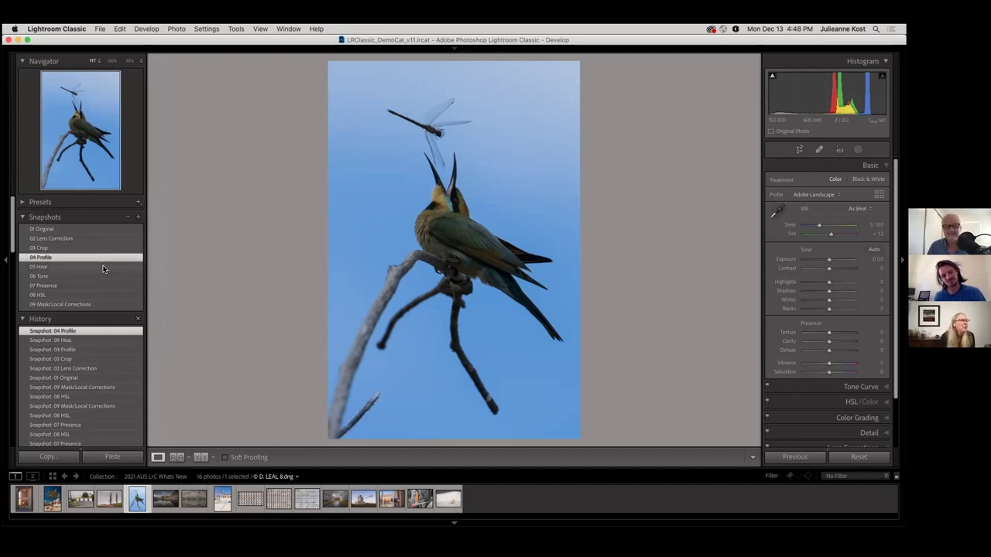
pyautogui.click(103, 267)
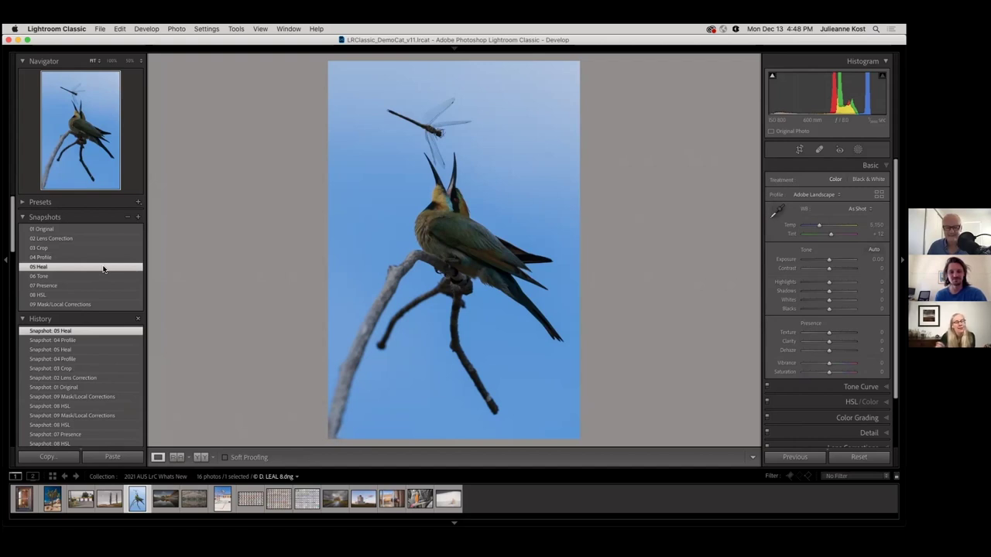
pyautogui.click(104, 258)
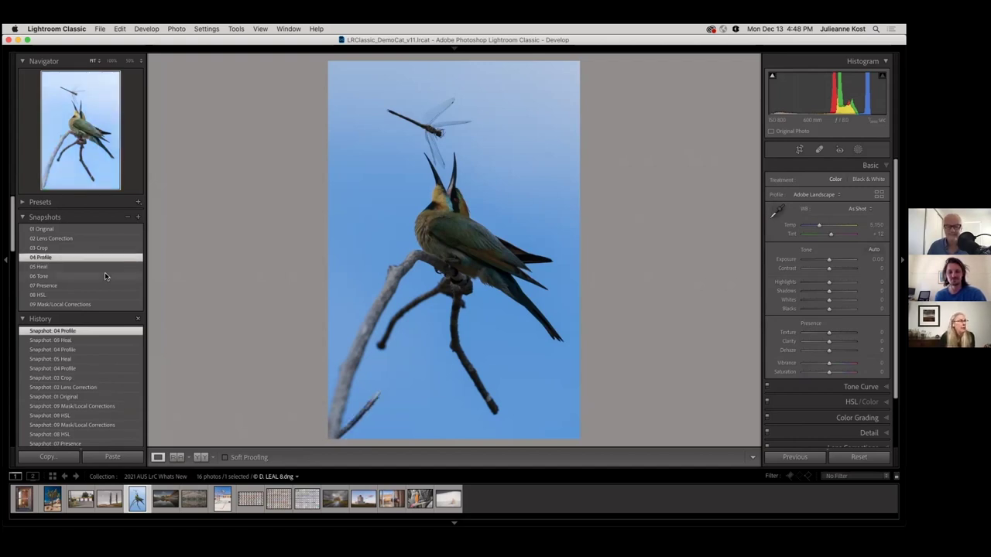
pyautogui.click(106, 267)
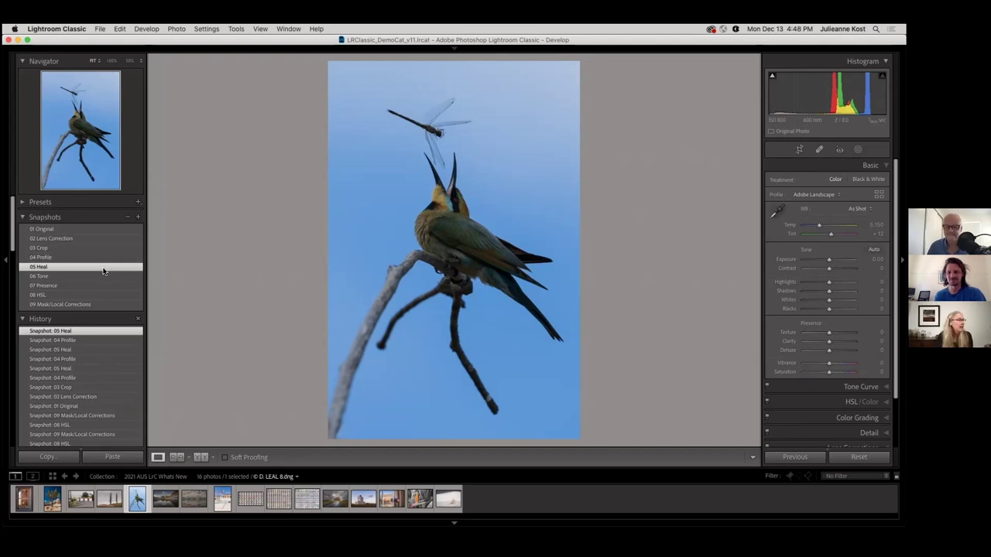
# Apply the 06 Tone snapshot, try automatic tone settings on it and undo them
pyautogui.click(101, 276)
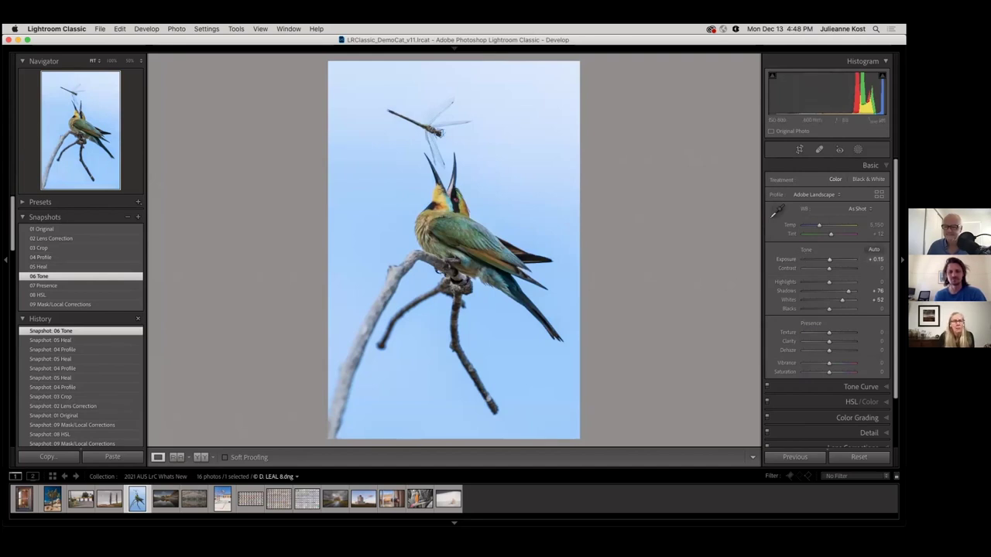
pyautogui.click(873, 249)
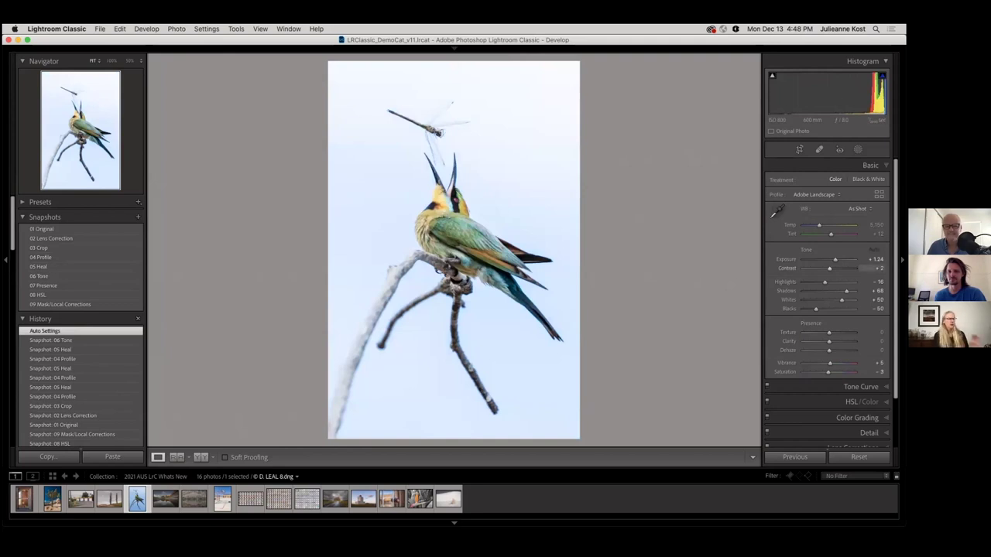
pyautogui.press('super+z')
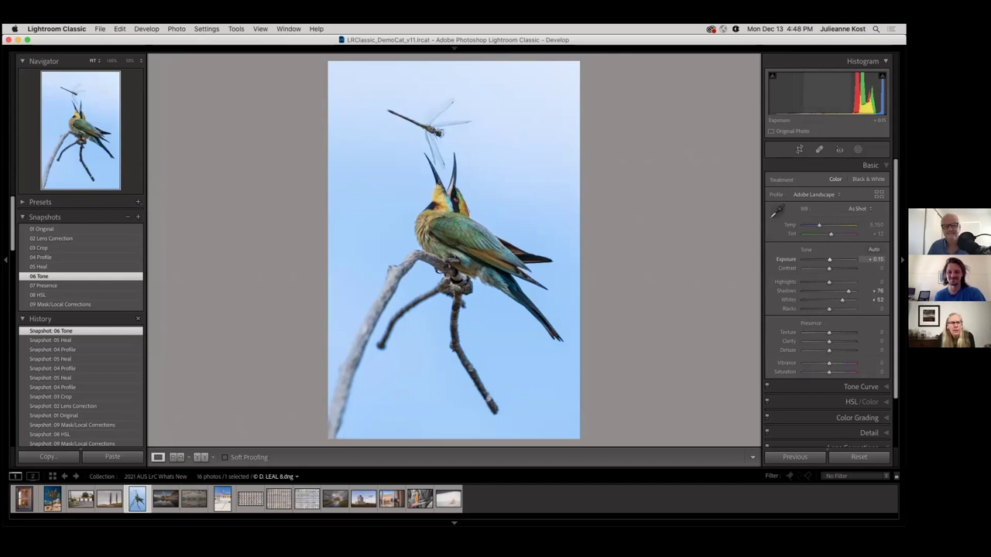
# Try lowering the Shadows of the bird photo to +69
pyautogui.press('Down')
pyautogui.press('Up')
pyautogui.press('Down')
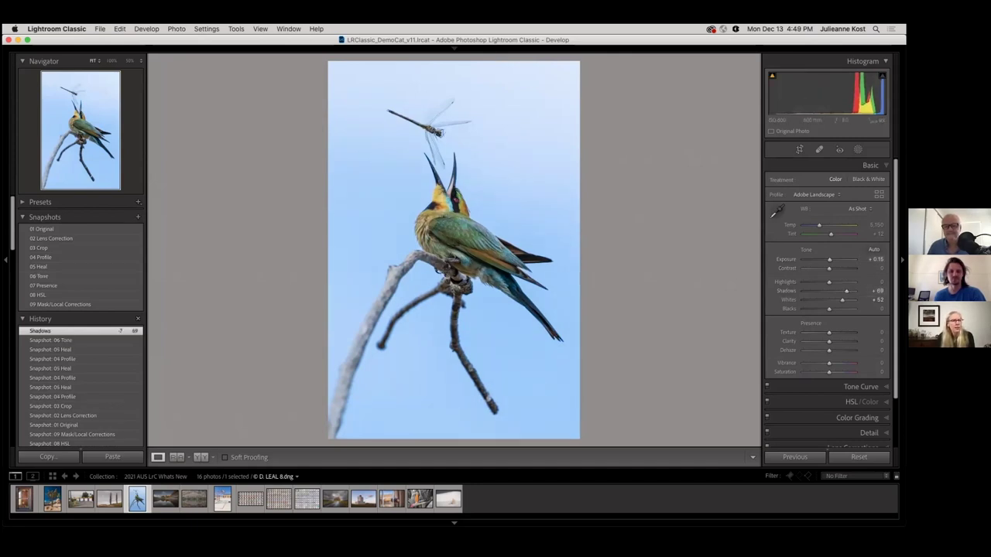
pyautogui.press('Down')
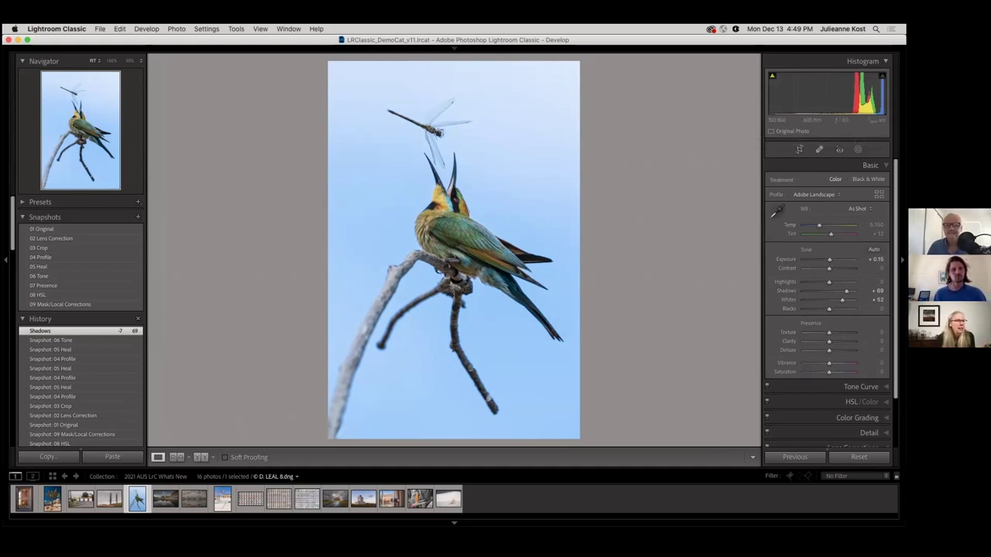
# Apply the 07 Presence snapshot and raise Texture to +14 and Clarity to +22, judging them on the bird's head
pyautogui.click(68, 286)
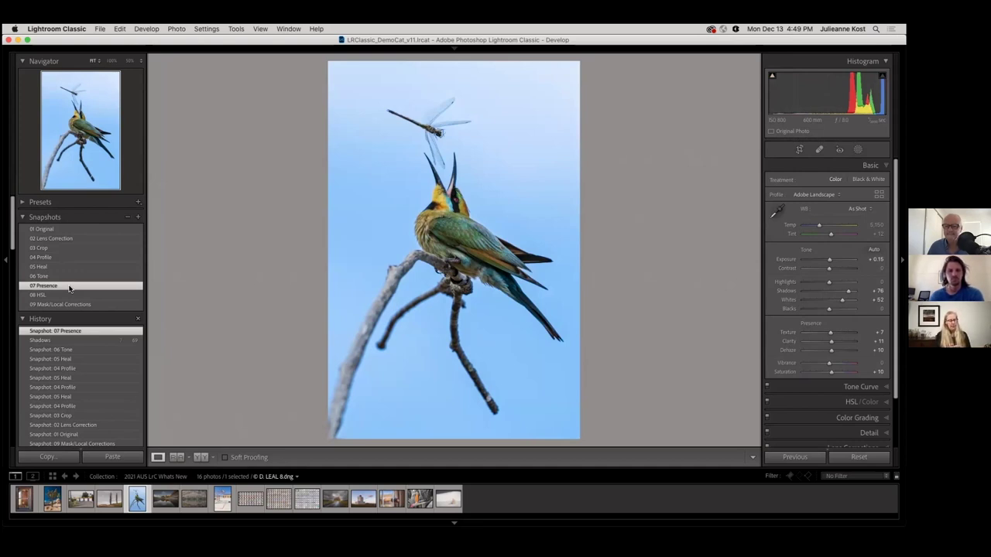
pyautogui.click(454, 192)
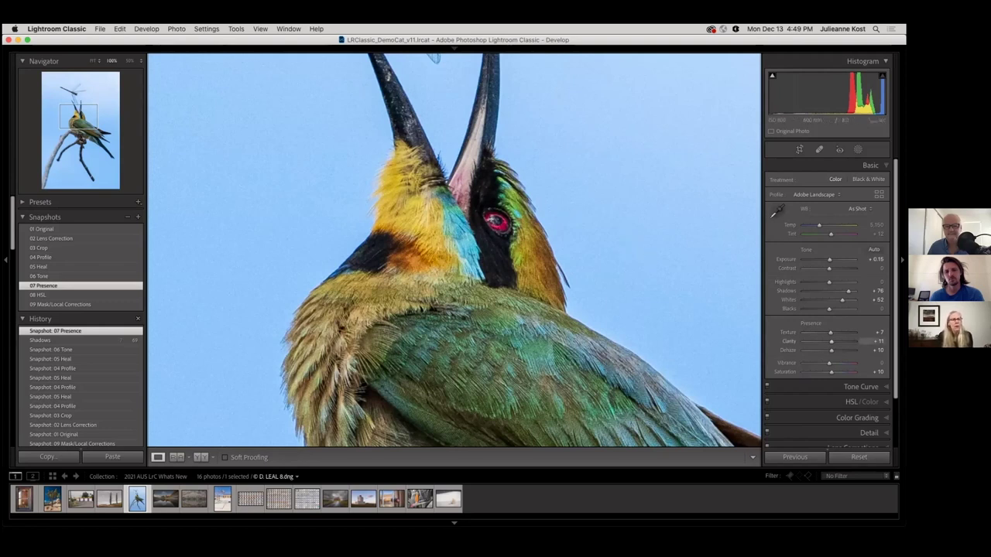
pyautogui.moveTo(830, 332); pyautogui.dragTo(854, 332)
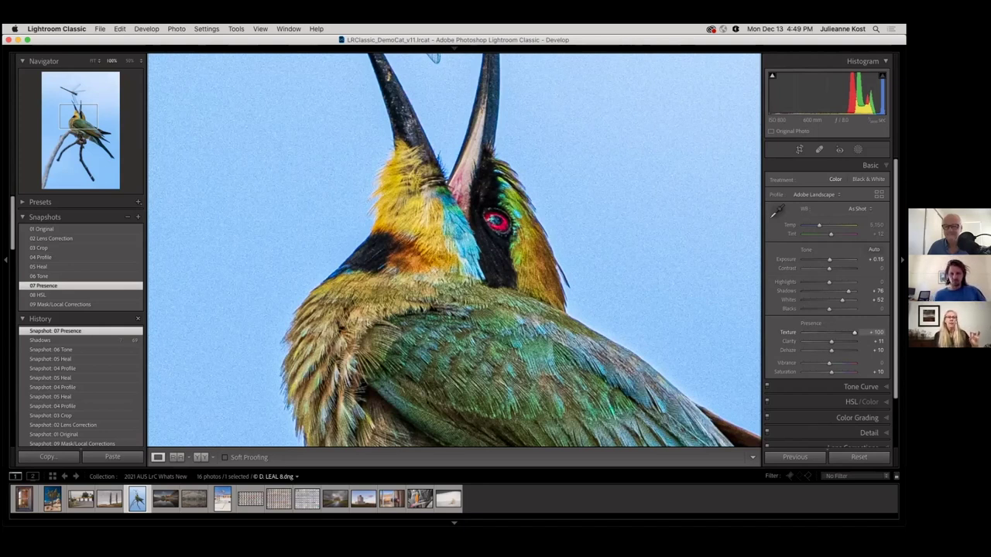
pyautogui.moveTo(844, 332)
pyautogui.mouseDown()
pyautogui.moveTo(831, 332)
pyautogui.moveTo(854, 341)
pyautogui.mouseUp()
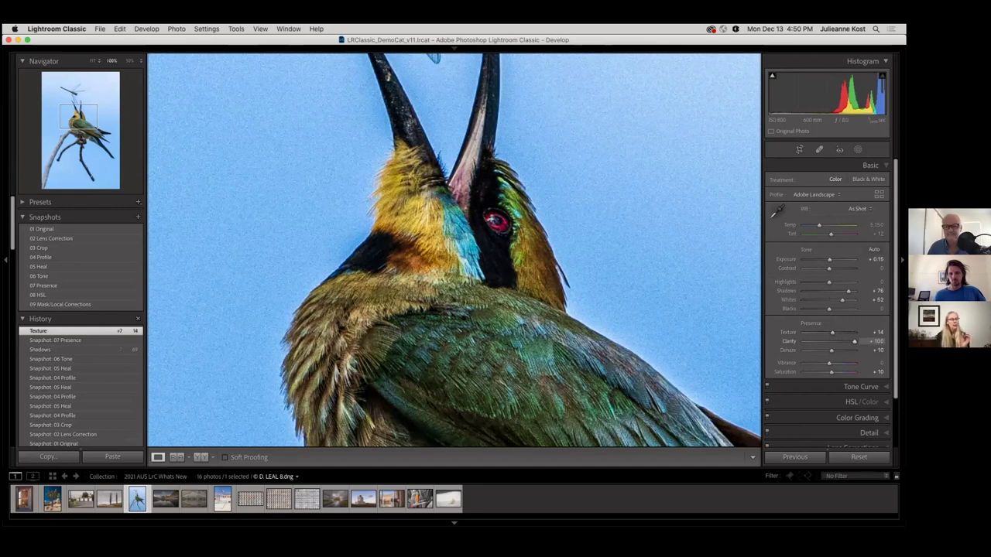
pyautogui.press('Escape')
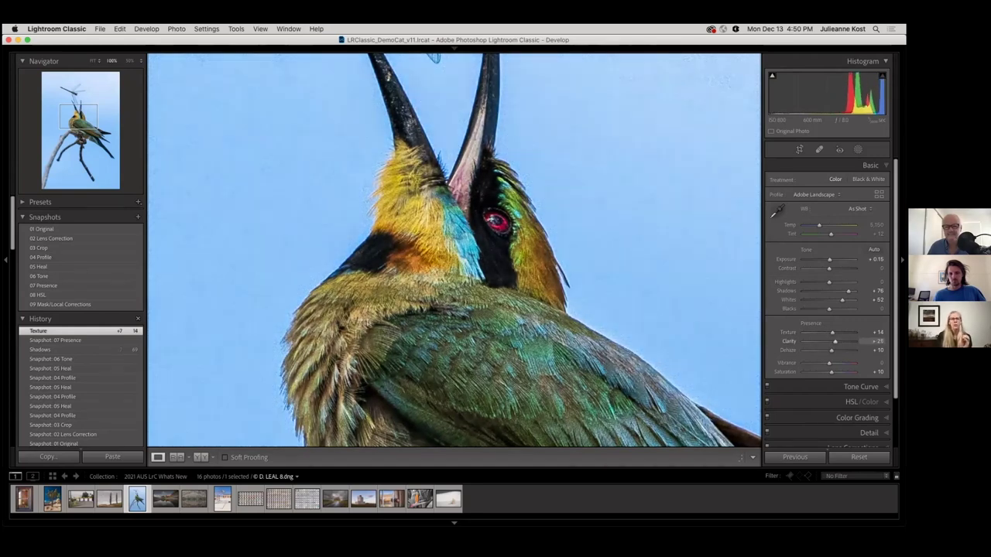
pyautogui.press('Down')
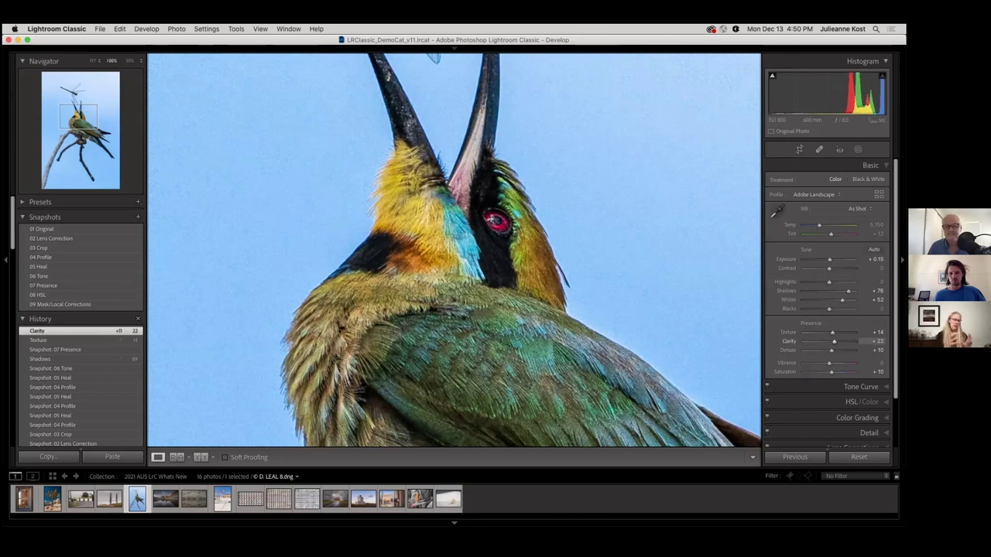
# Try setting the bird photo's Clarity to +14 and Texture to +11
pyautogui.write('14')
pyautogui.press('Return')
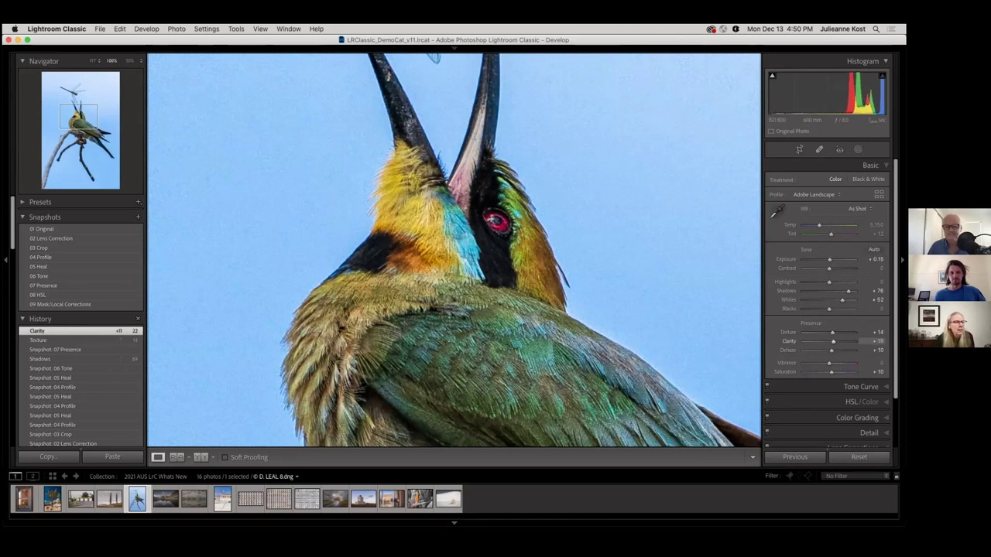
pyautogui.hotkey('shift', 'Tab')
pyautogui.write('11')
pyautogui.press('Tab')
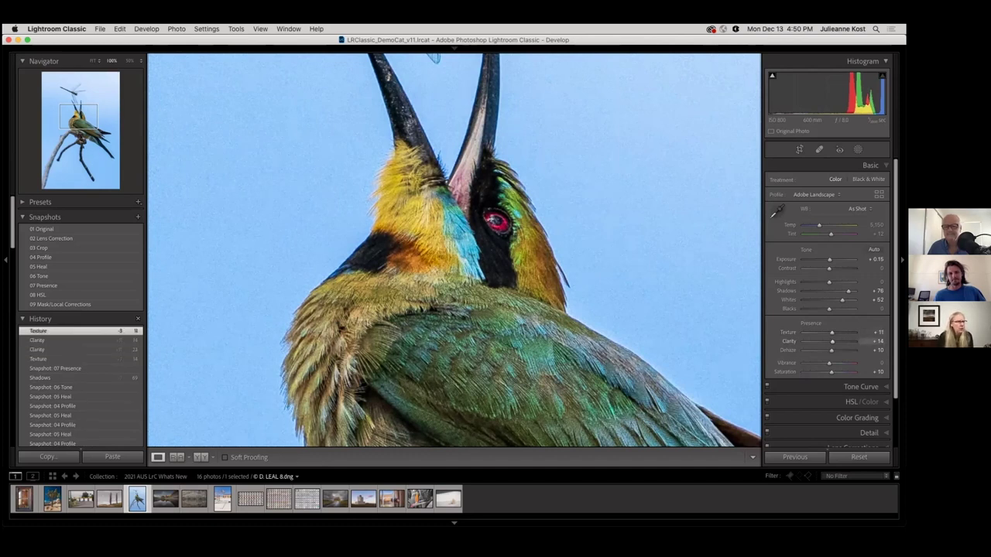
# Try Dehaze on the bird photo at 0 and at +12, and judge the result on the whole image
pyautogui.press('Tab')
pyautogui.write('0')
pyautogui.press('Return')
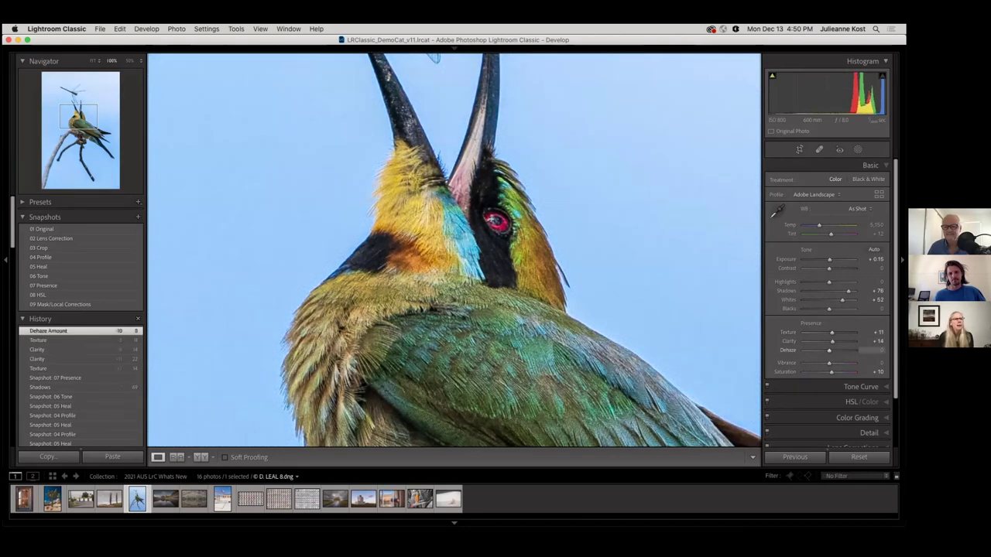
pyautogui.write('12')
pyautogui.press('Return')
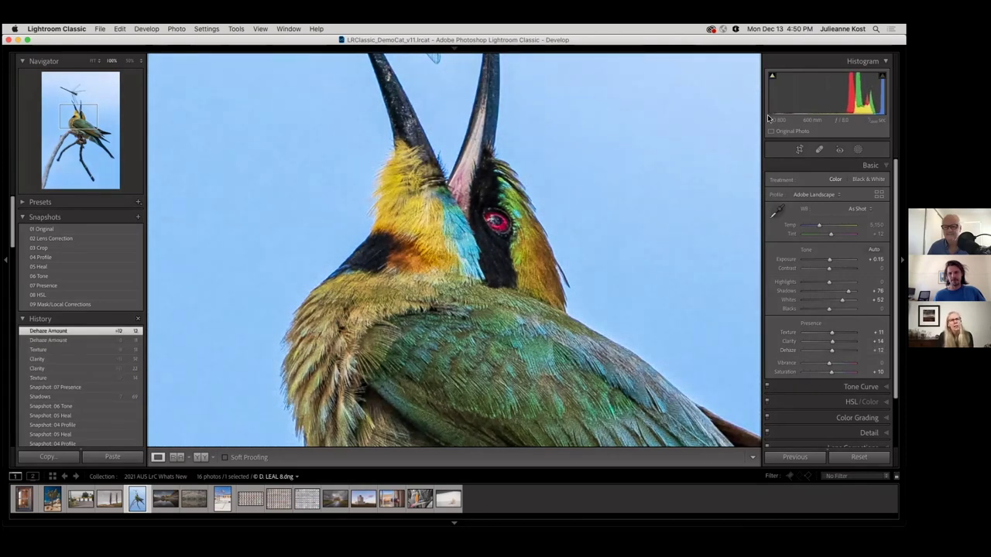
pyautogui.click(634, 252)
pyautogui.moveTo(480, 180); pyautogui.dragTo(584, 259)
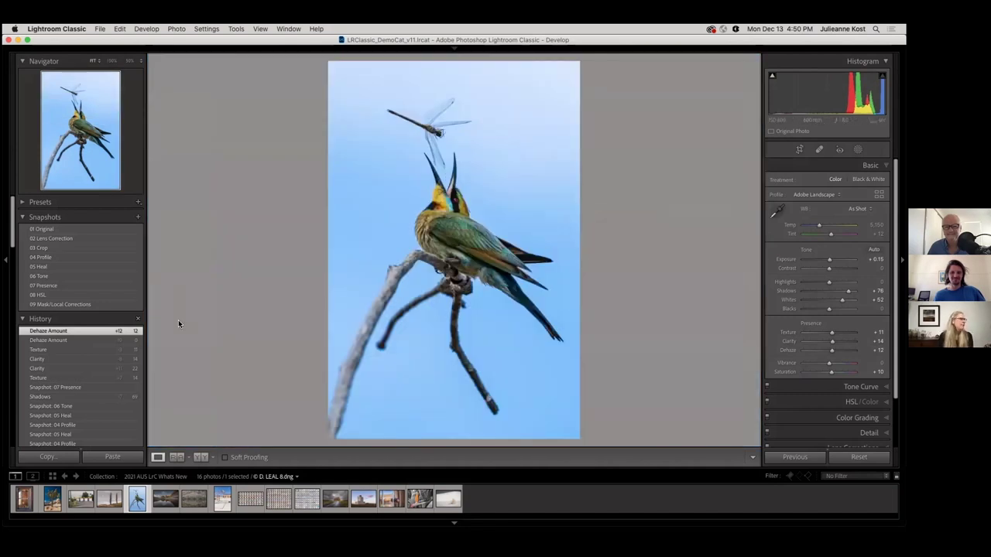
# Apply the 08 HSL snapshot and compare it repeatedly with 09 Mask/Local Corrections, ending on 09 Mask/Local Corrections
pyautogui.click(65, 295)
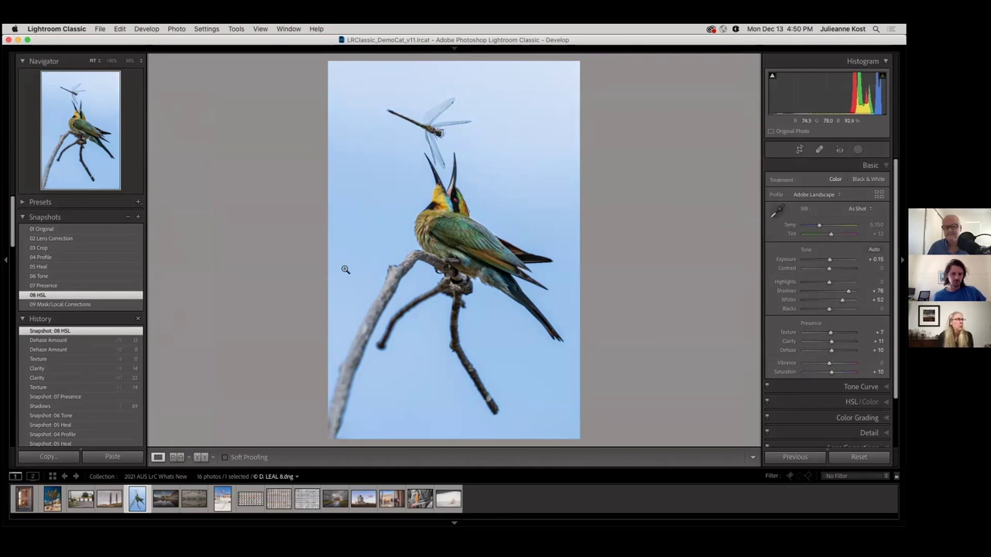
pyautogui.click(92, 305)
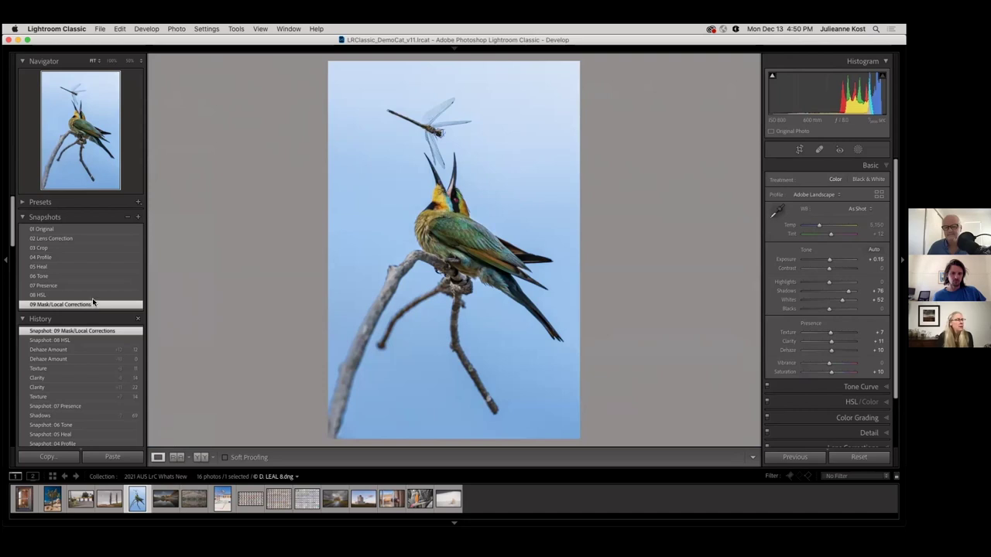
pyautogui.click(92, 296)
pyautogui.click(92, 305)
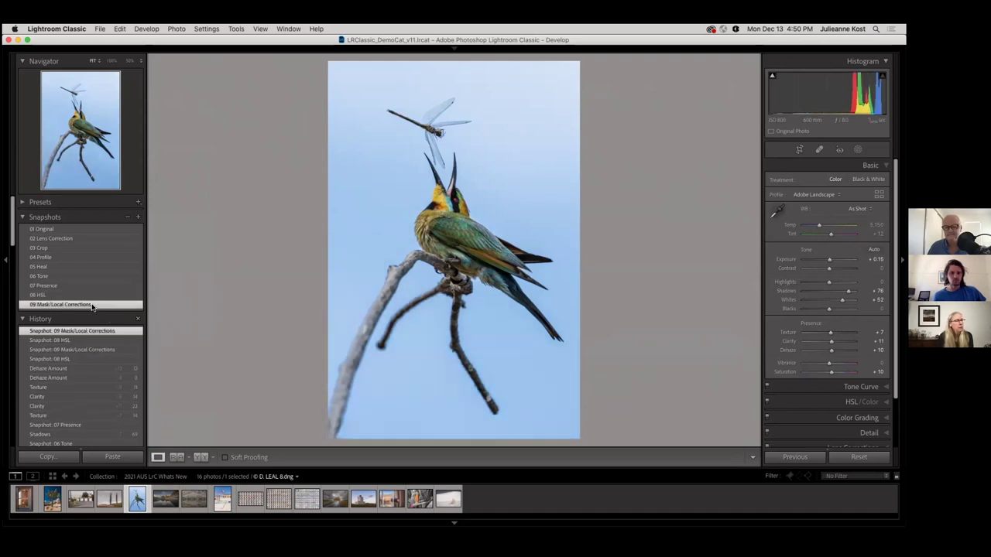
pyautogui.click(89, 296)
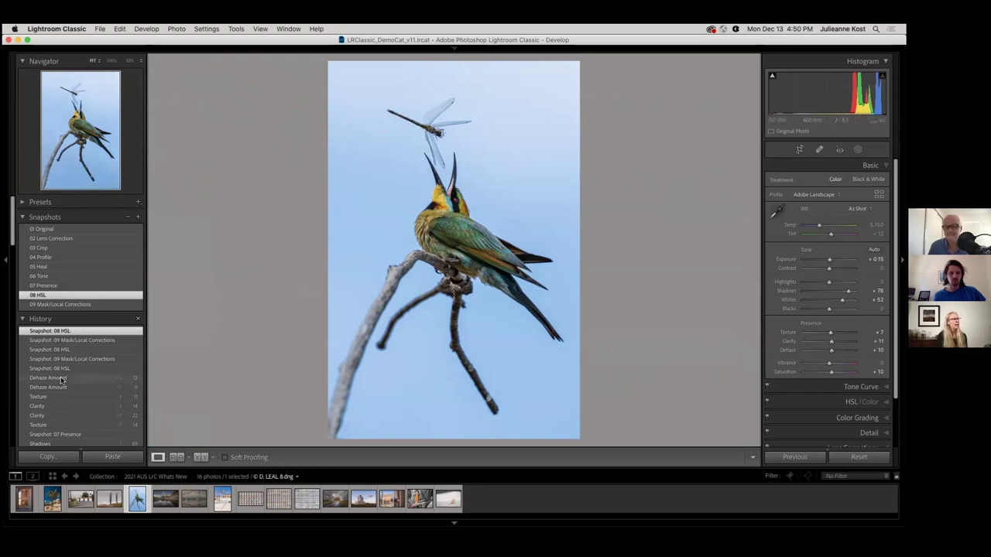
pyautogui.click(71, 304)
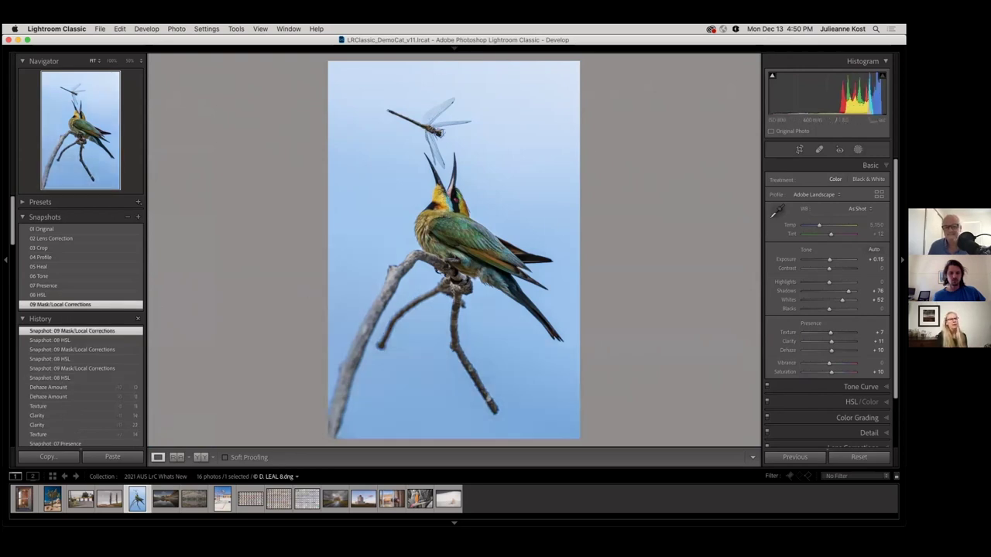
# Open the bird photo's masks and inspect the linear gradient of Mask 2 and the components of Mask 1
pyautogui.click(858, 150)
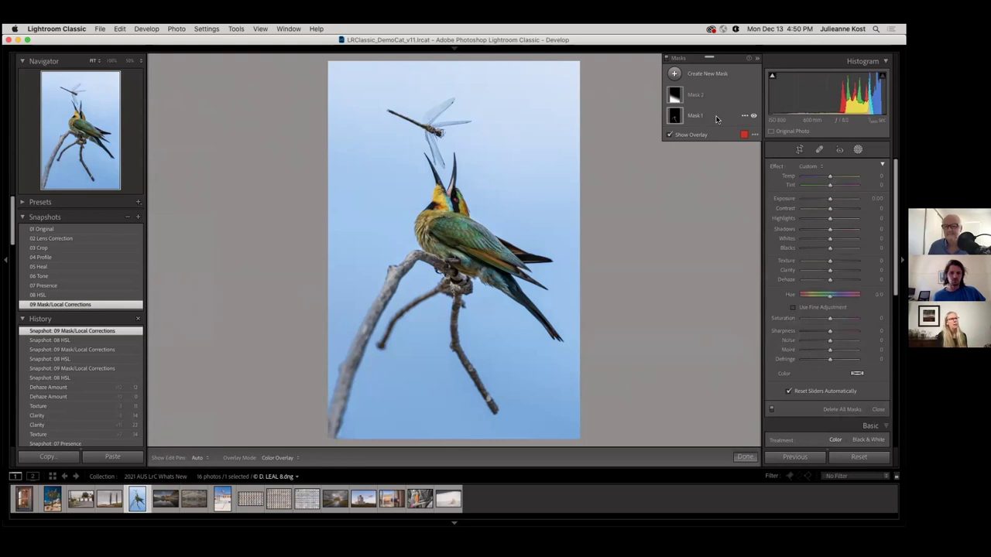
pyautogui.click(702, 97)
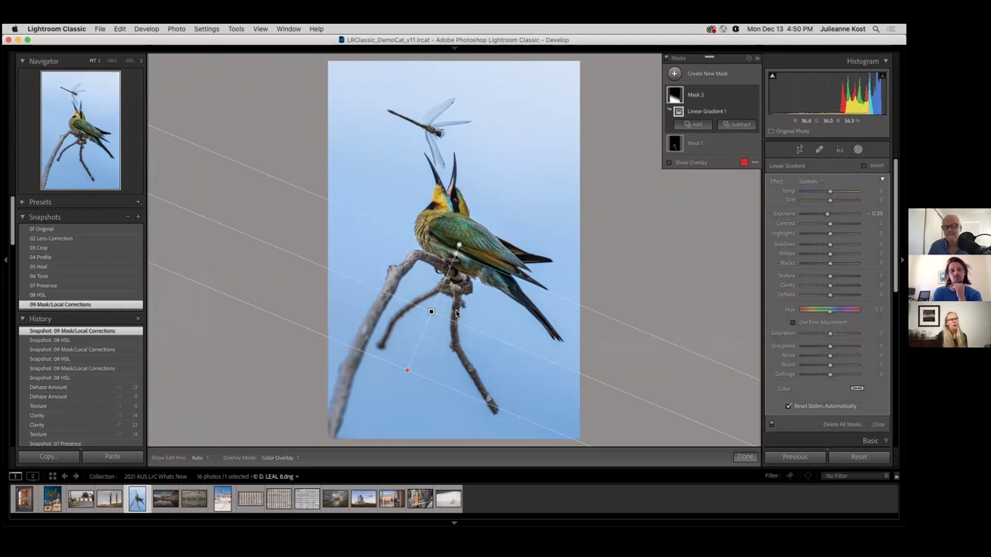
pyautogui.click(698, 144)
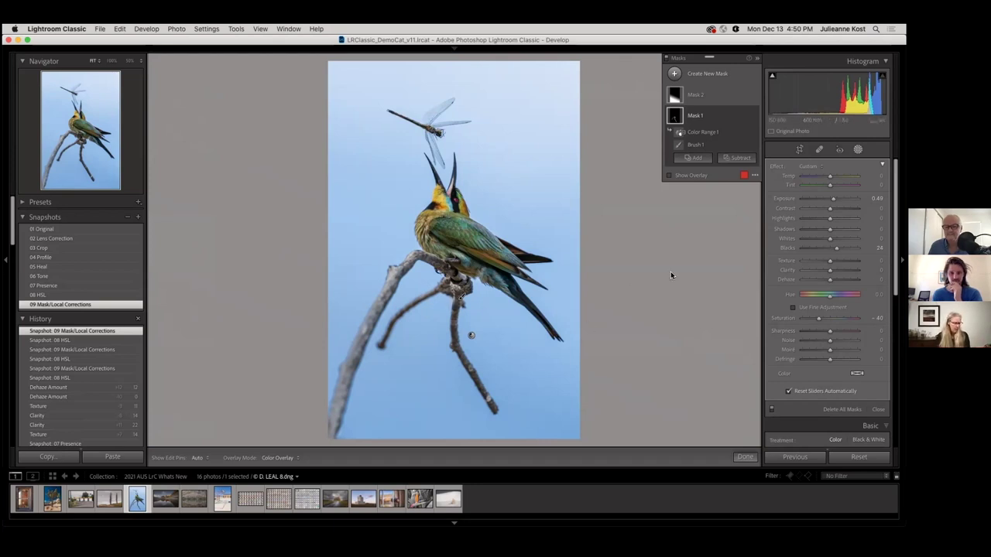
# Compare the original and edited versions of the bird photo twice, ending on the edited version
pyautogui.press('\\')
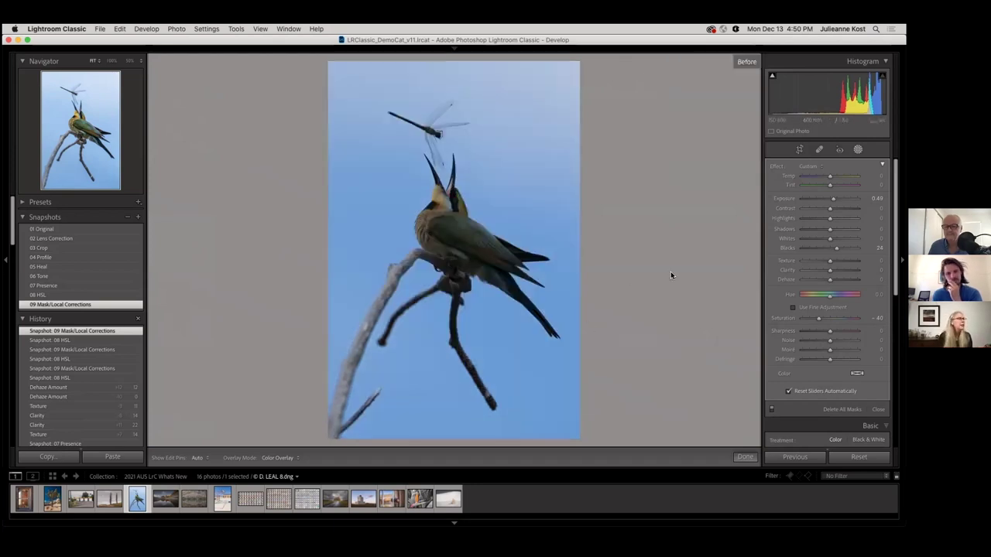
pyautogui.press('\\')
pyautogui.press('\\')
pyautogui.press('\\')
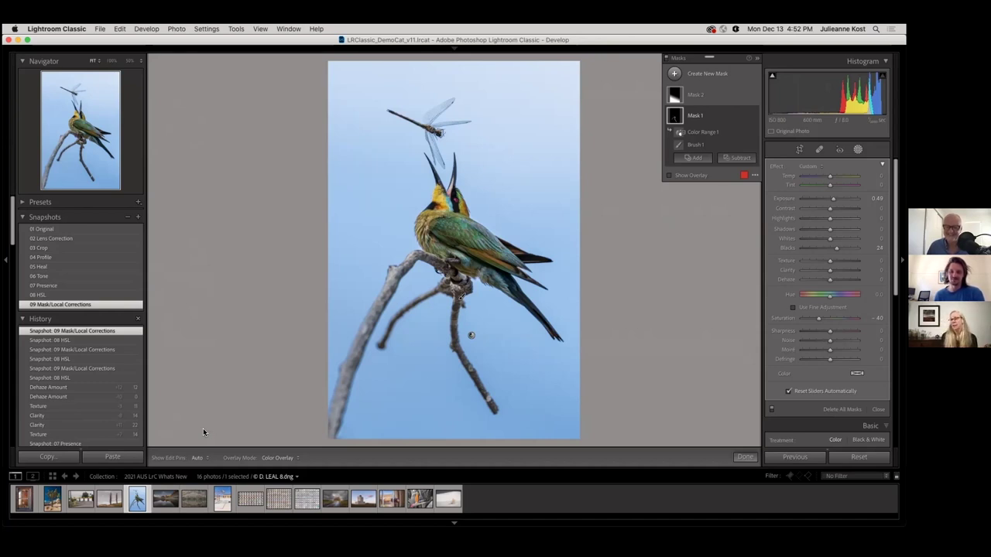
# Look at the rock reflection photo, switch to the Joshua tree photo and turn all its masks off and on again
pyautogui.click(166, 499)
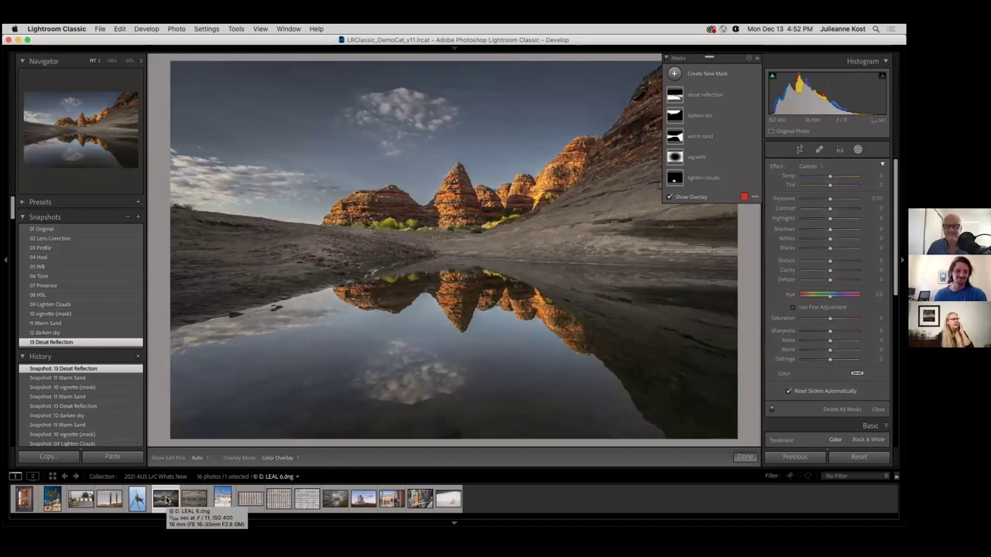
pyautogui.click(53, 499)
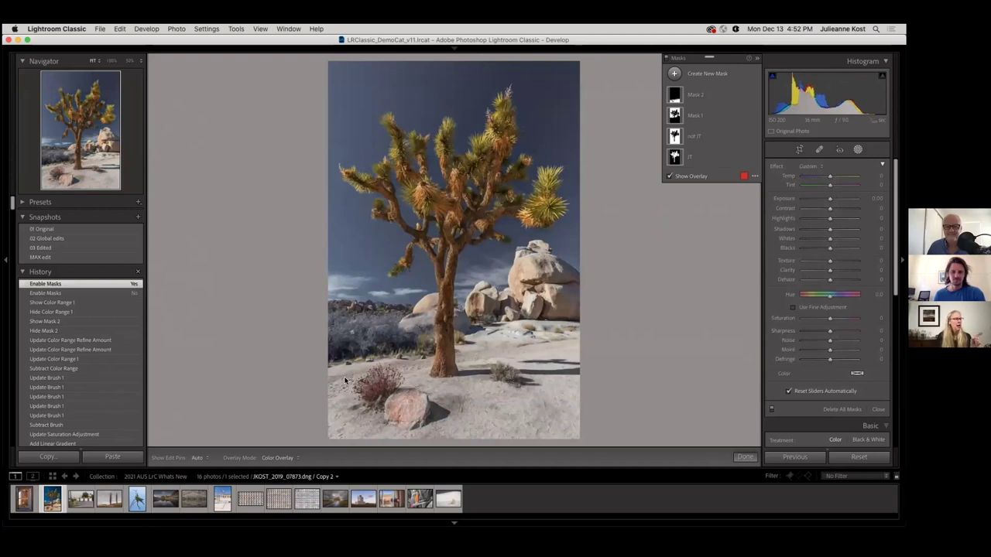
pyautogui.click(665, 59)
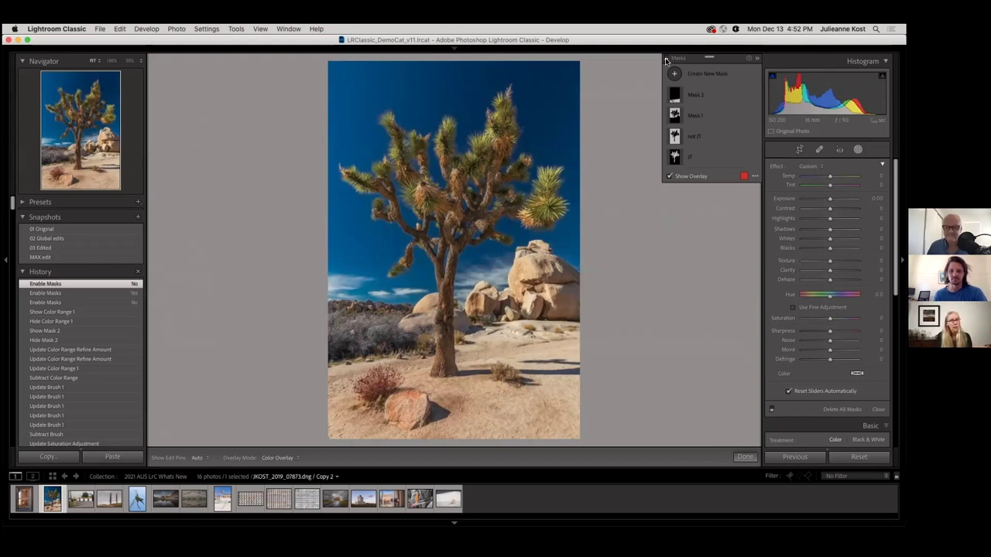
pyautogui.click(665, 60)
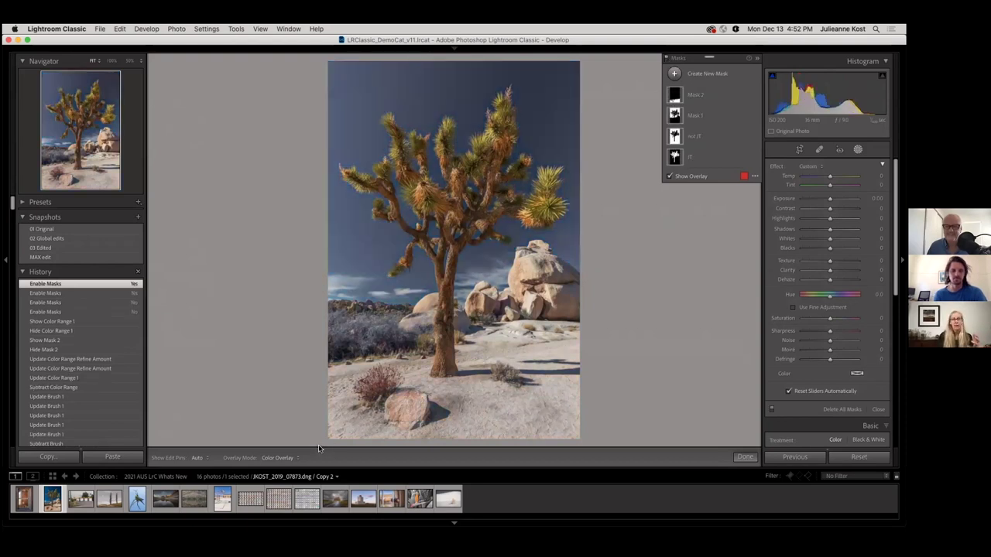
# Return to the rock reflection photo and show its unedited Before view
pyautogui.click(165, 500)
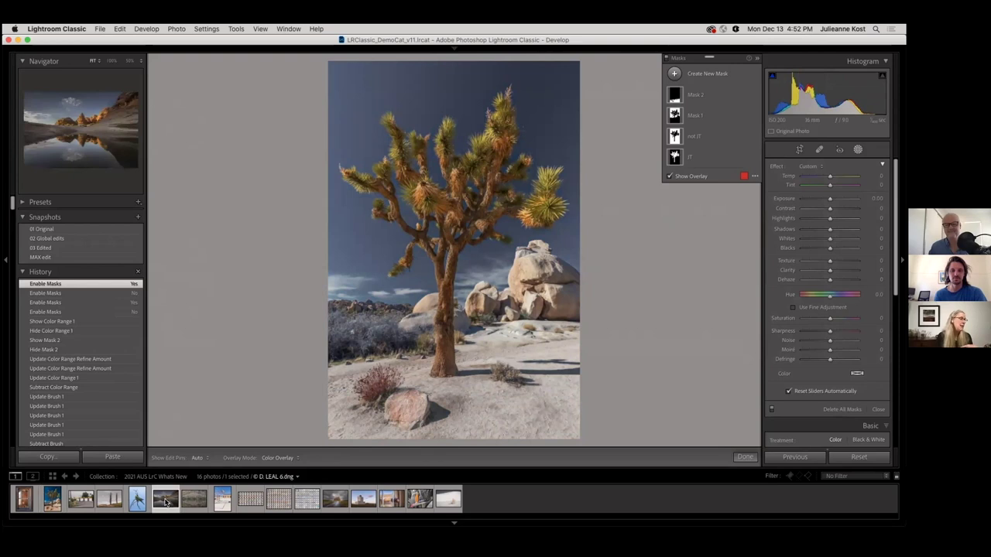
pyautogui.click(196, 500)
pyautogui.click(213, 497)
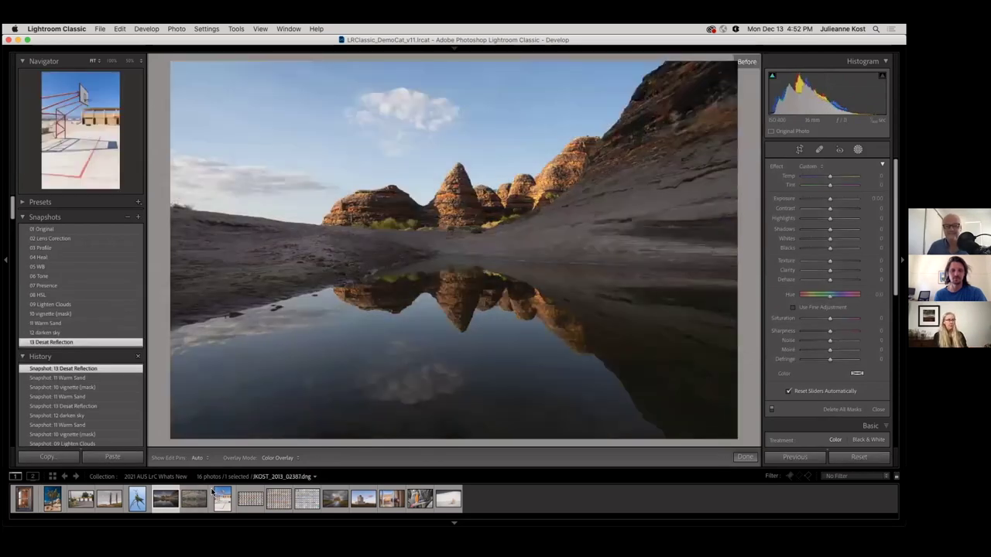
pyautogui.press('Left')
pyautogui.press('\\')
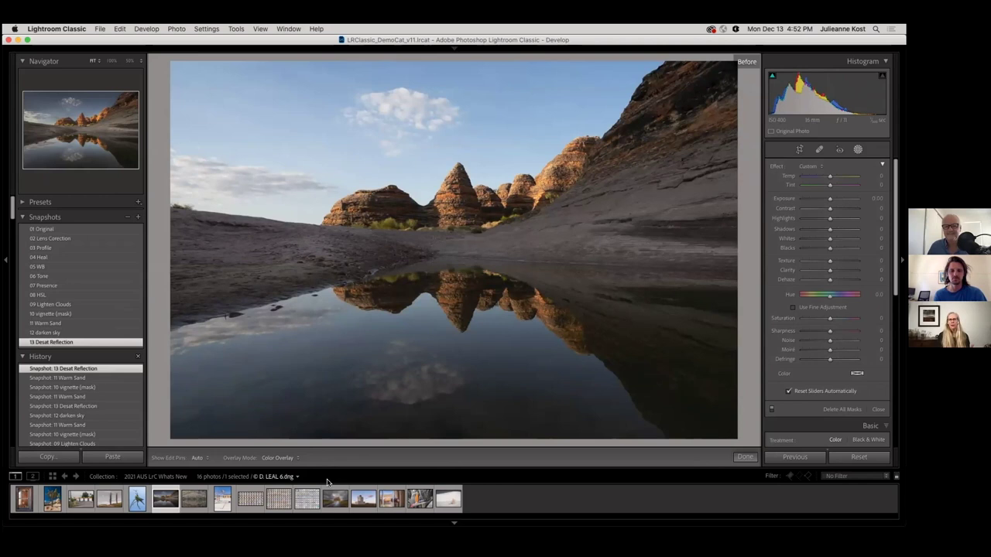
# Apply the rock reflection photo's snapshots in order, from 01 Original through 02 Lens Correction and 03 Profile to 04 Heal
pyautogui.click(92, 230)
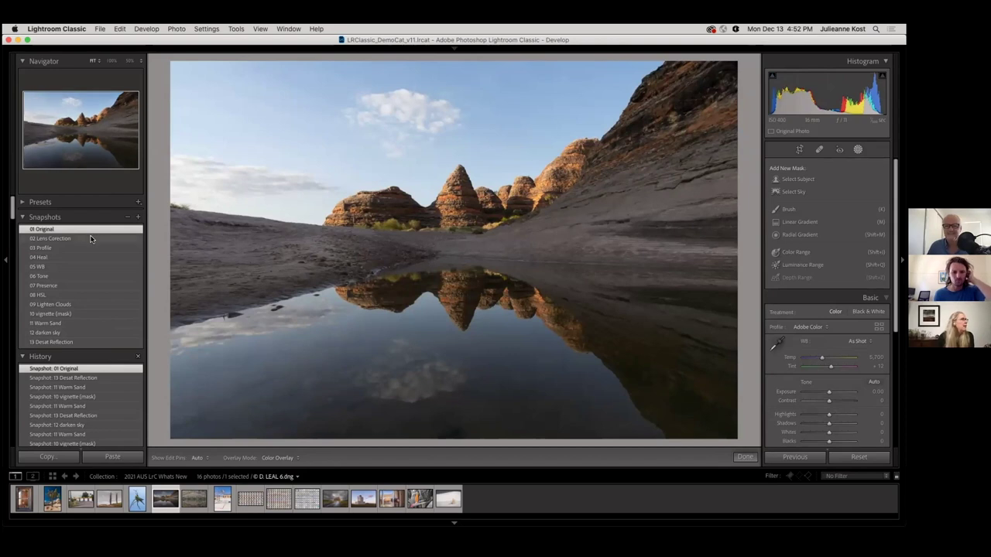
pyautogui.click(91, 238)
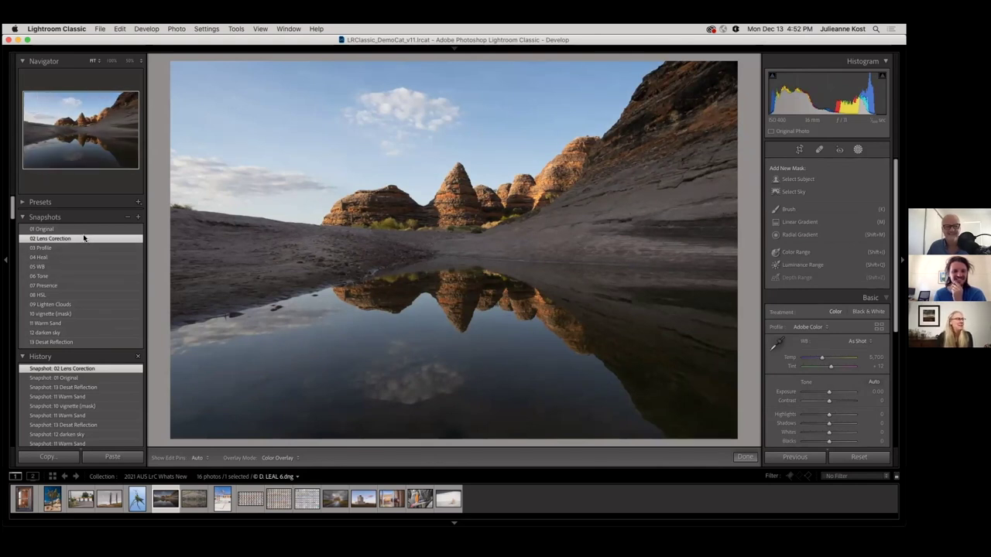
pyautogui.click(83, 247)
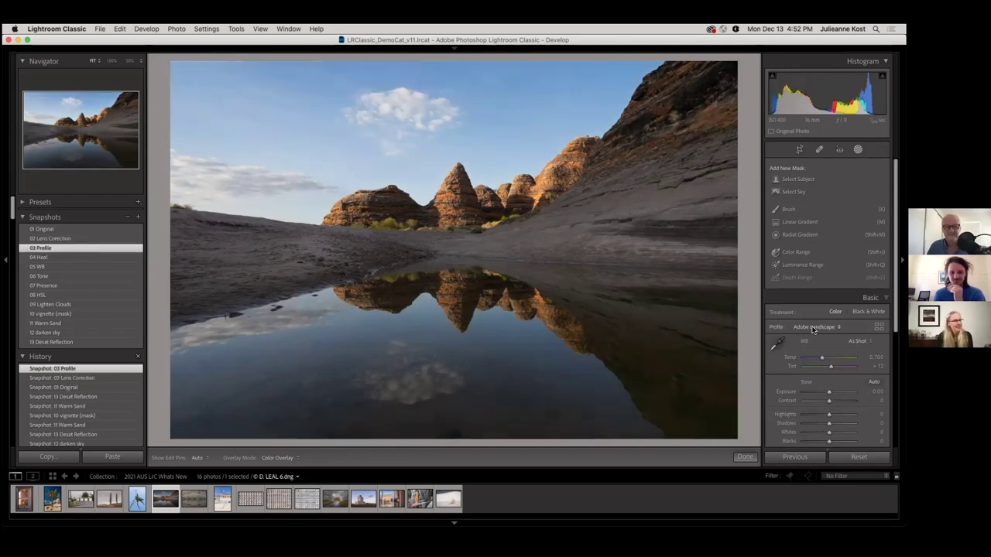
pyautogui.click(103, 256)
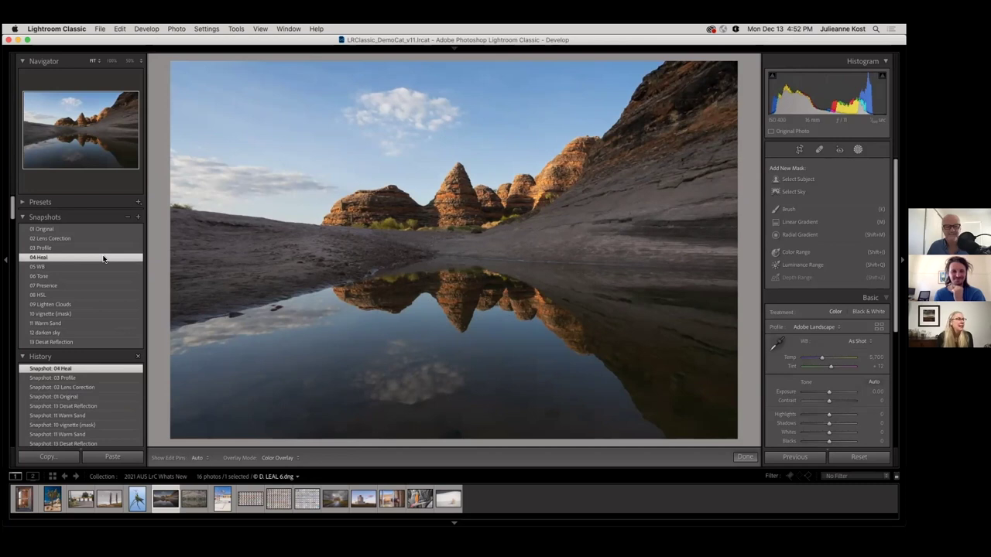
# Compare the 03 Profile and 04 Heal snapshots at 100% on the pebbly sand bank, ending on 04 Heal
pyautogui.click(284, 251)
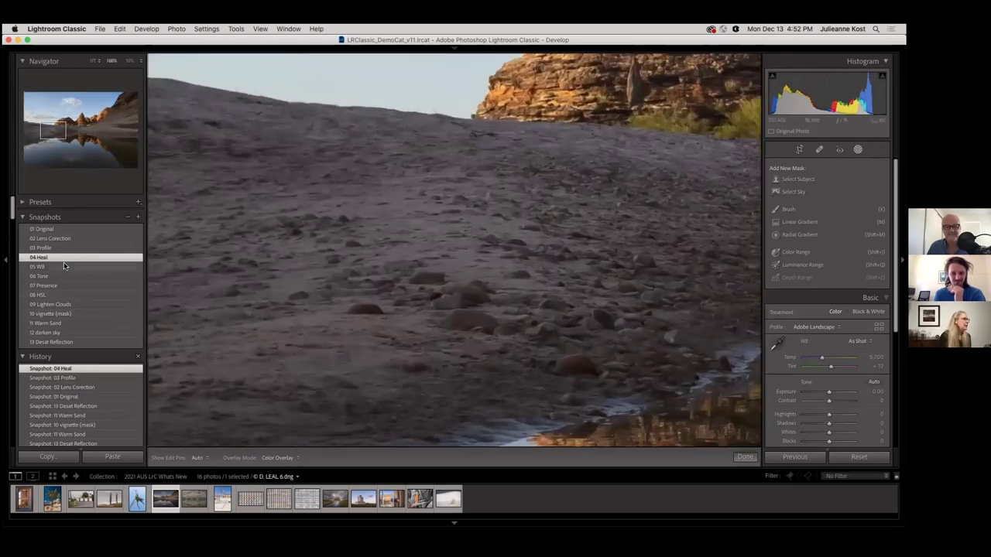
pyautogui.click(58, 248)
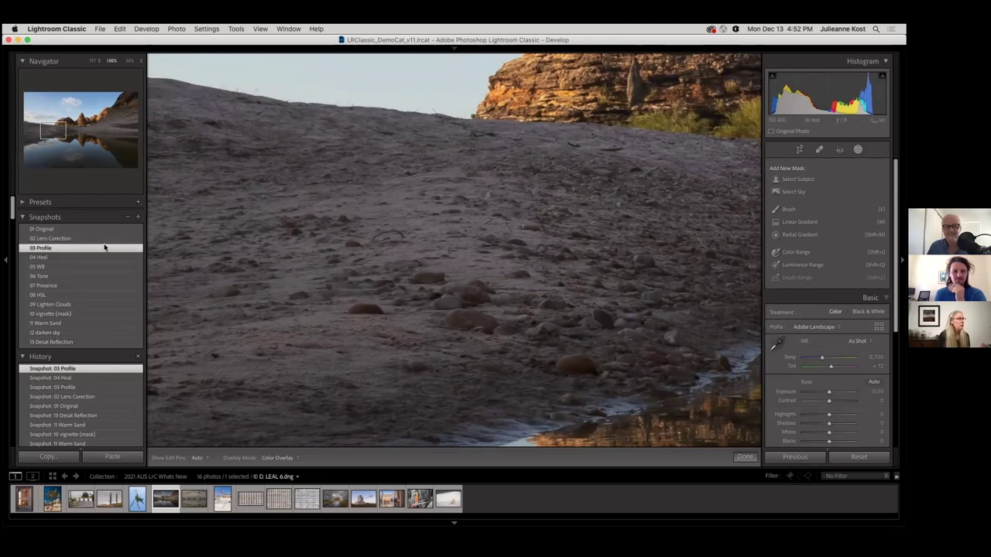
pyautogui.click(51, 256)
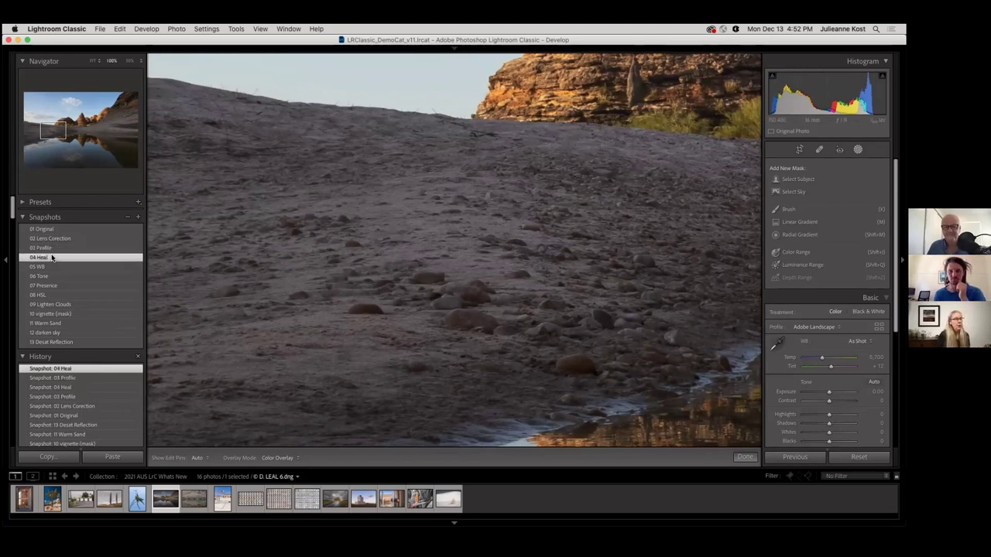
pyautogui.click(296, 262)
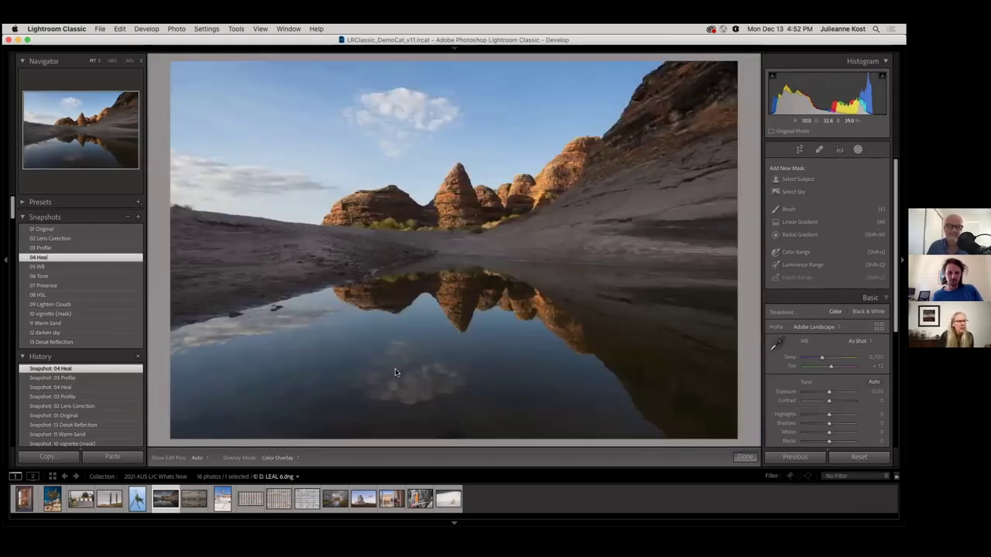
# Compare the 03 Profile and 04 Heal snapshots at 100% on the cloud reflection near the shoreline, ending on 04 Heal
pyautogui.click(231, 290)
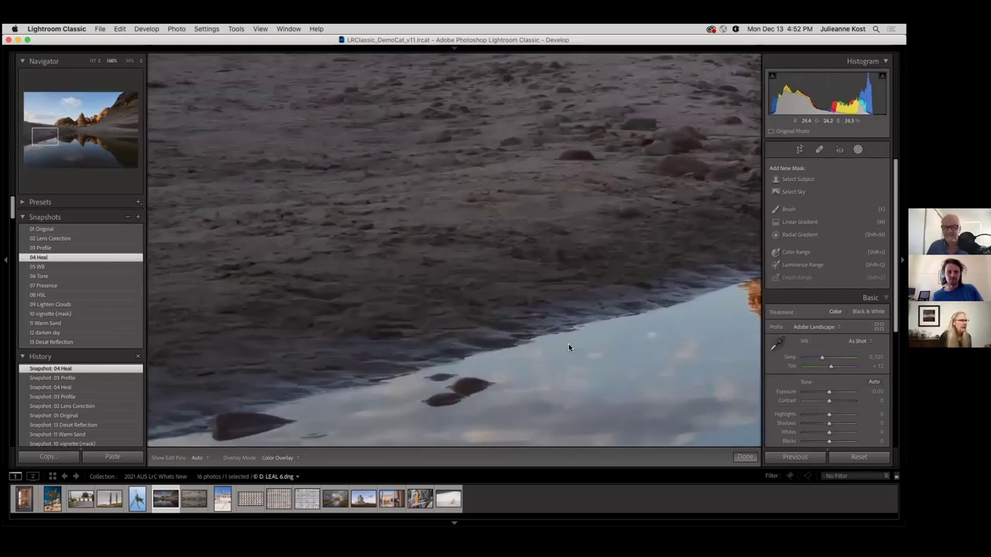
pyautogui.moveTo(521, 255); pyautogui.dragTo(484, 197)
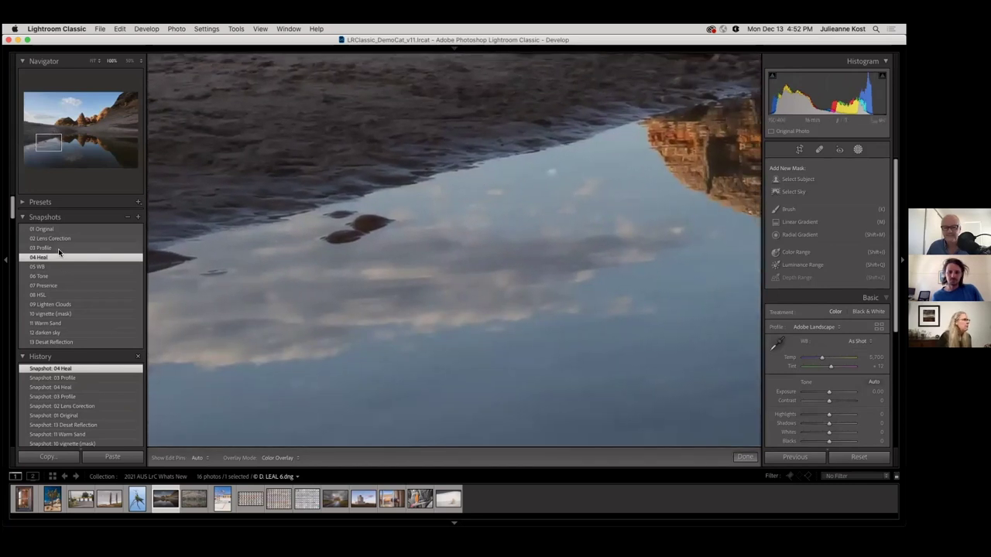
pyautogui.click(58, 250)
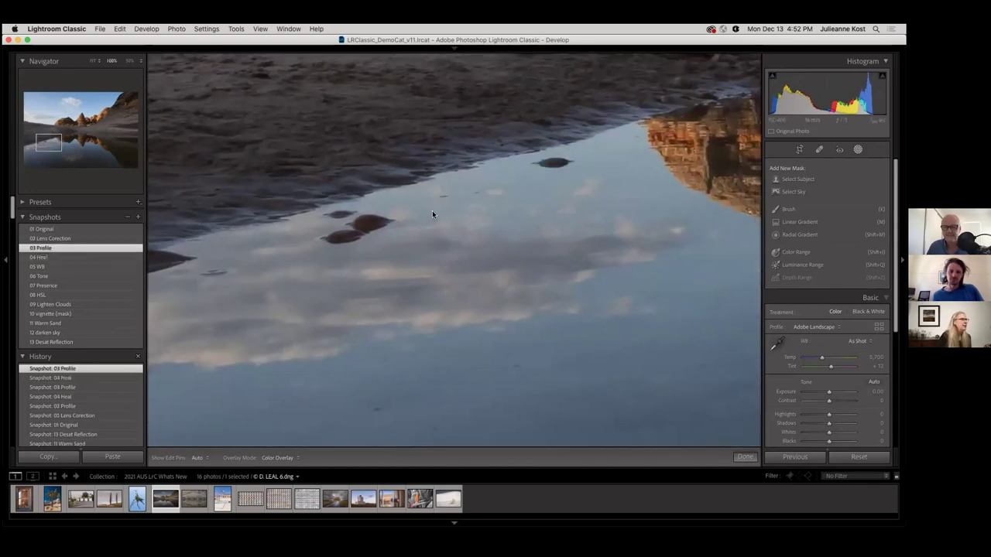
pyautogui.click(91, 258)
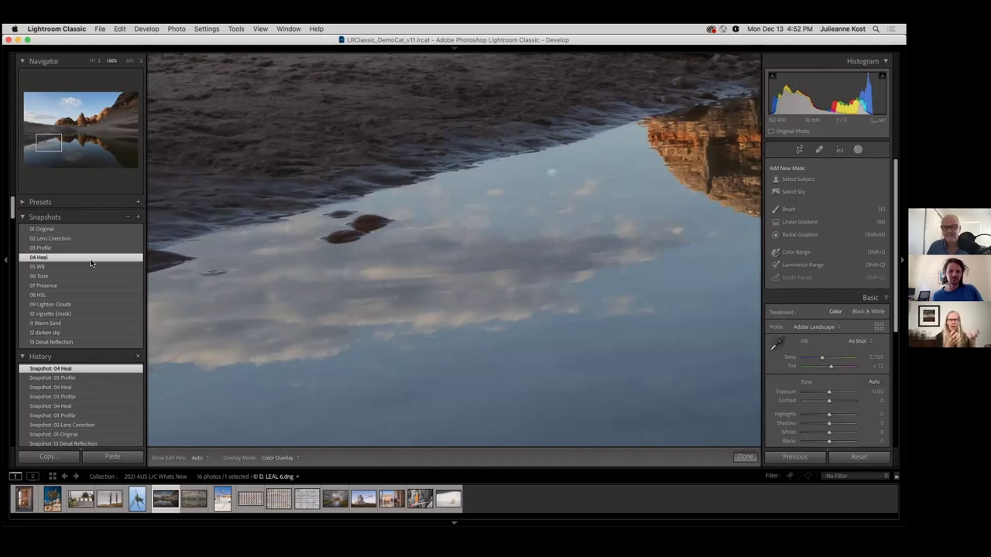
pyautogui.click(394, 258)
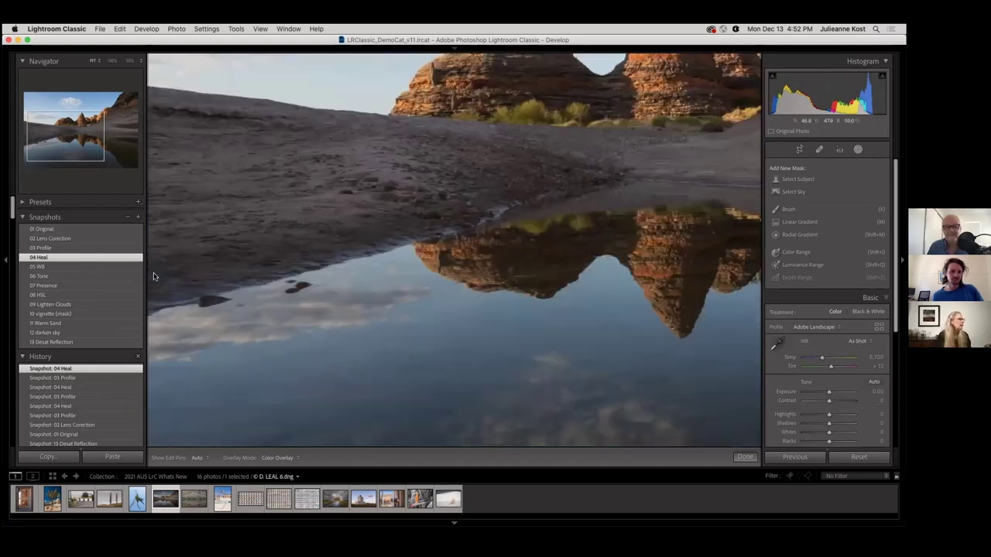
# Apply the rock reflection photo's snapshots in order from 05 WB through 06 Tone to 07 Presence, reviewing the Basic adjustments
pyautogui.click(93, 266)
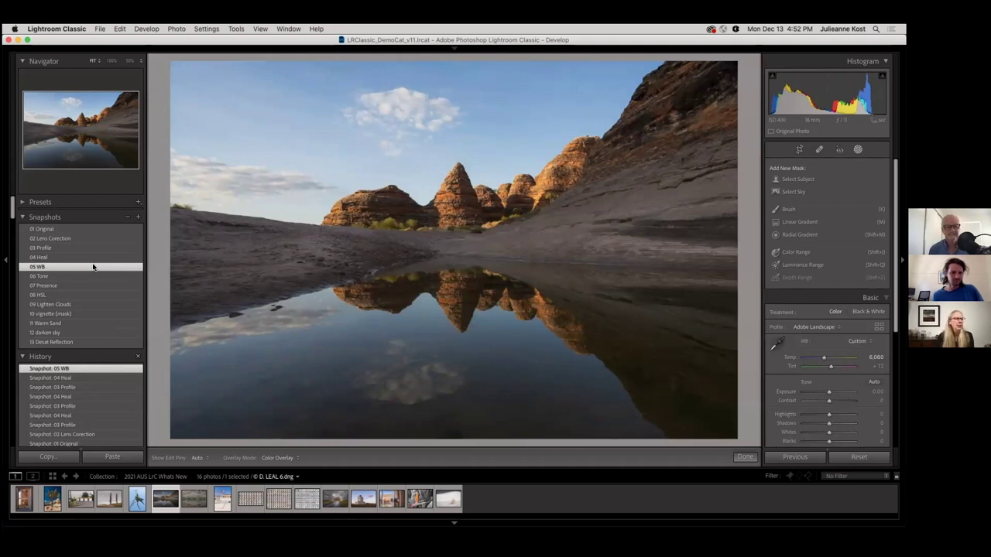
pyautogui.click(94, 277)
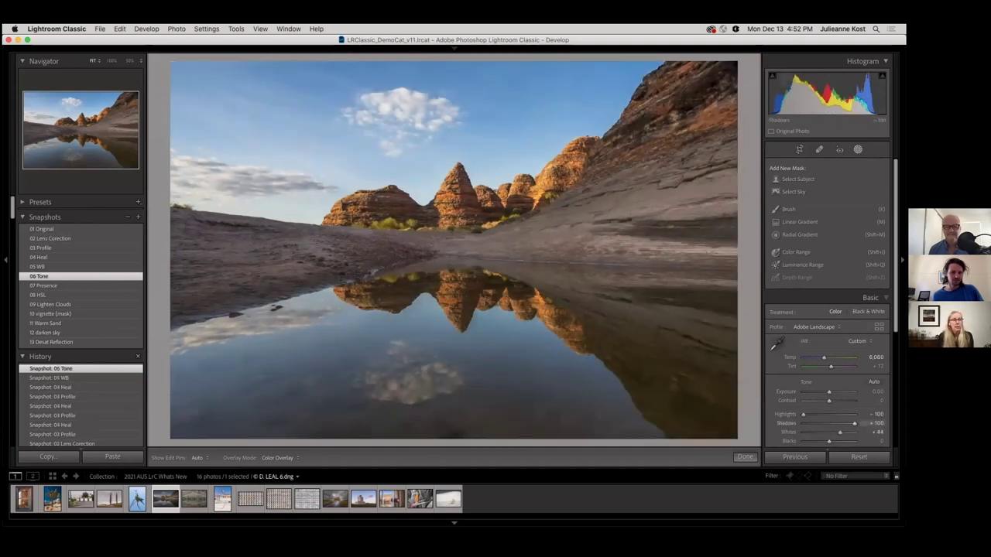
pyautogui.scroll(-2, 815, 392)
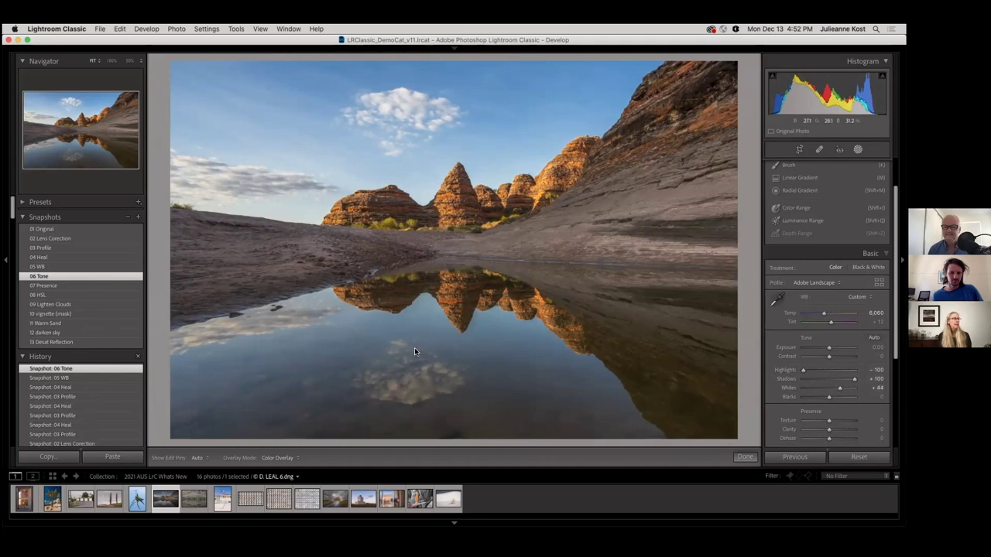
pyautogui.click(112, 285)
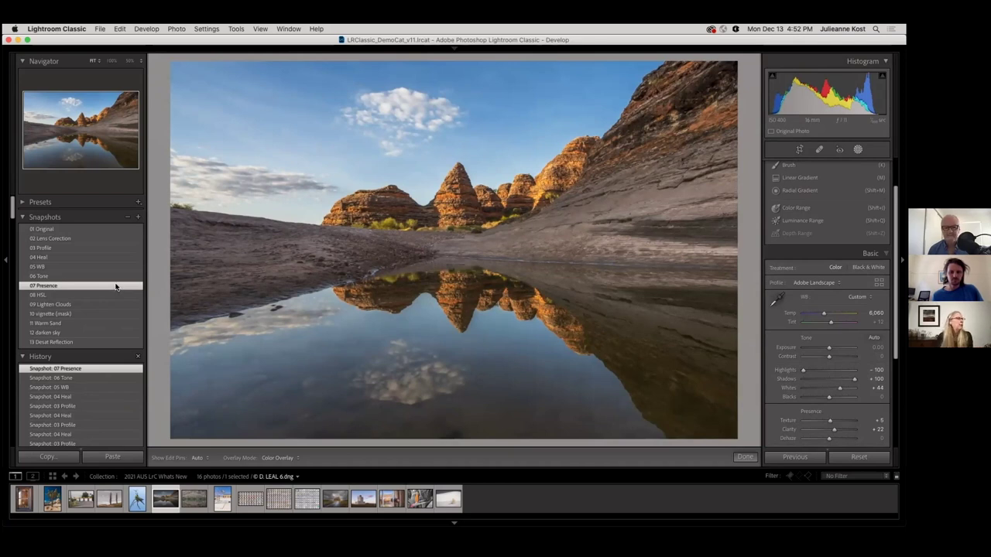
pyautogui.scroll(-1, 114, 287)
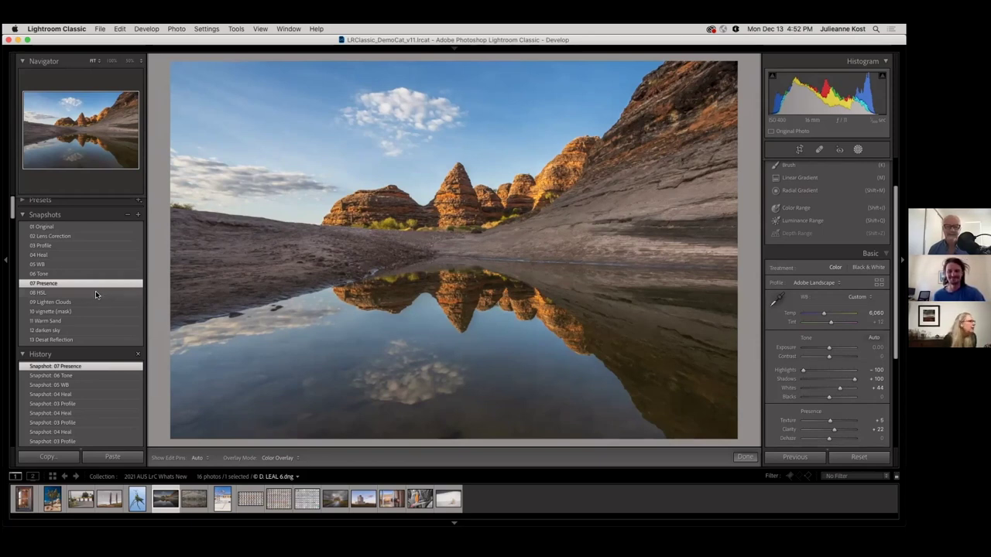
# Compare the 07 Presence and 08 HSL snapshots, ending on 08 HSL, and show its HSL hue adjustments
pyautogui.click(96, 292)
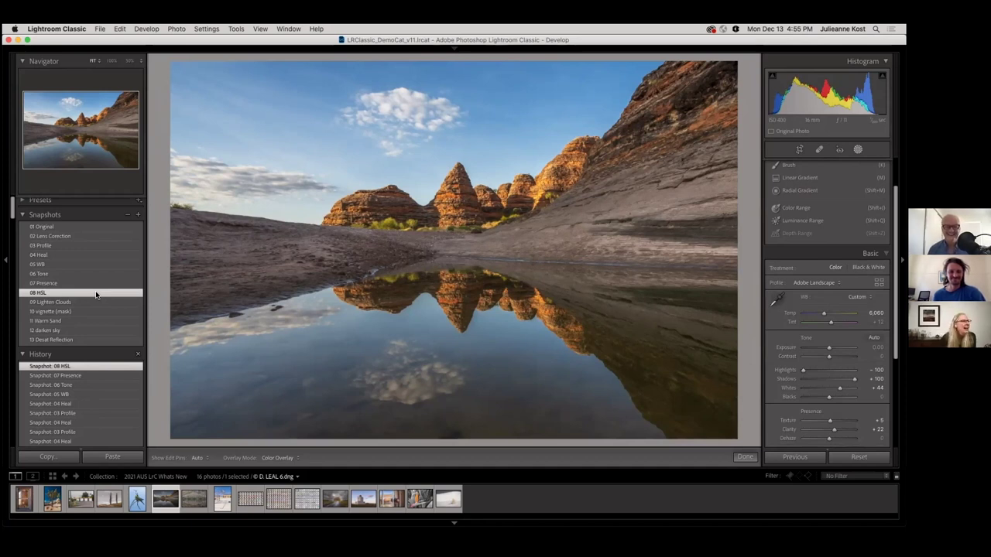
pyautogui.click(94, 289)
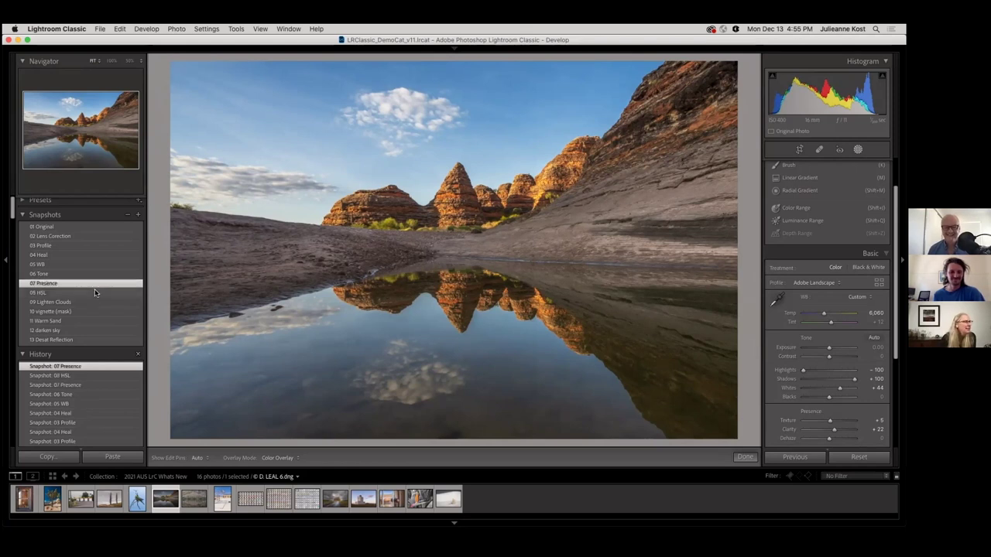
pyautogui.click(95, 292)
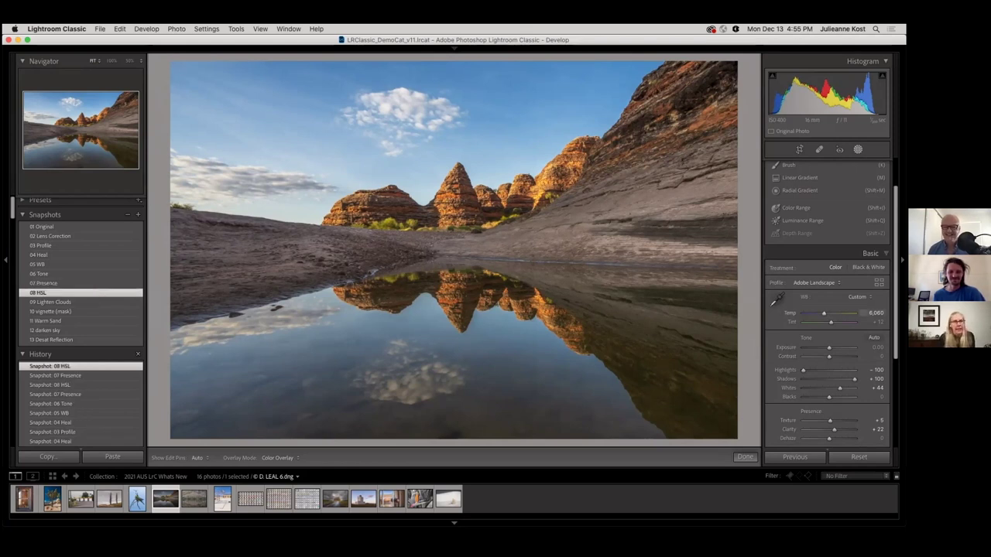
pyautogui.scroll(-5, 828, 348)
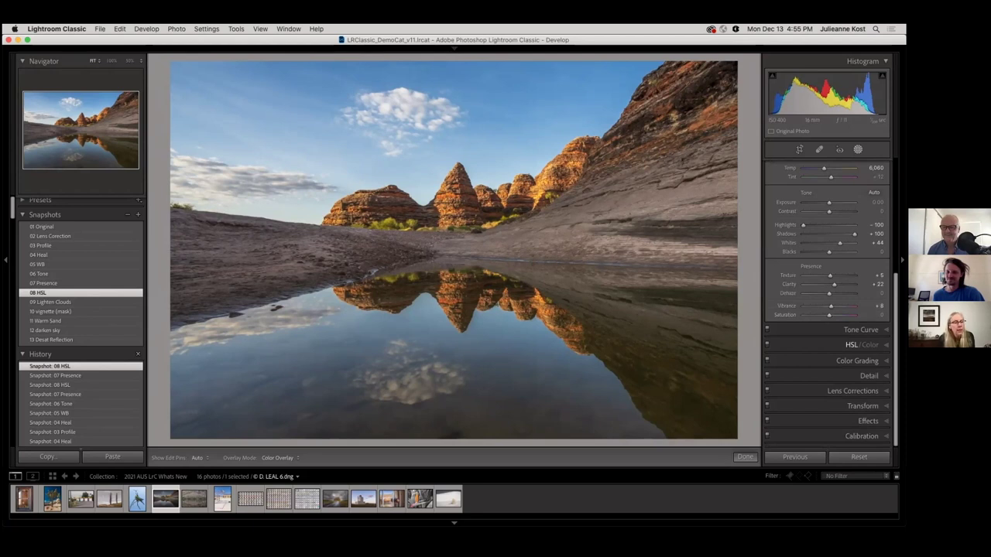
pyautogui.click(778, 344)
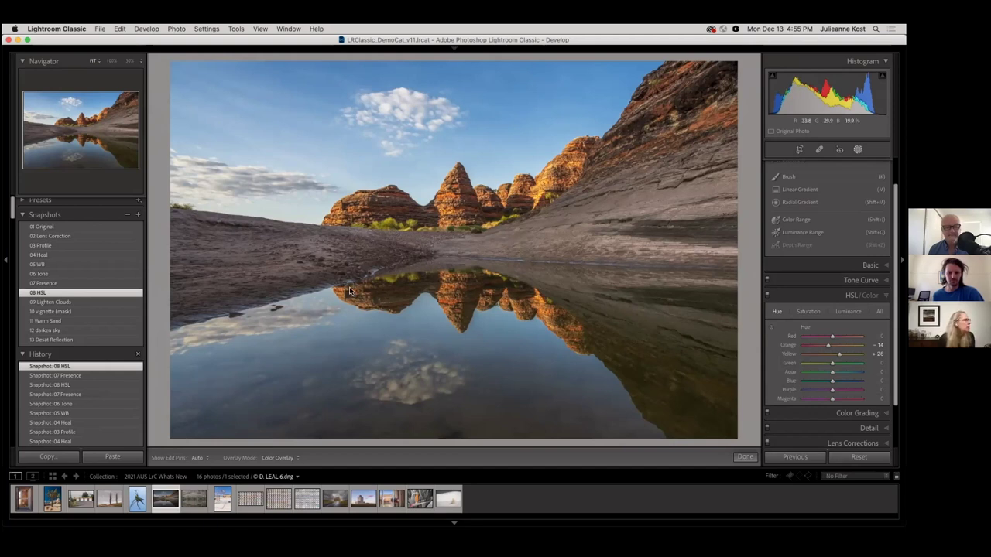
# Compare the 08 HSL, 09 Lighten Clouds and 10 vignette (mask) snapshots, ending on 10 vignette (mask)
pyautogui.click(88, 301)
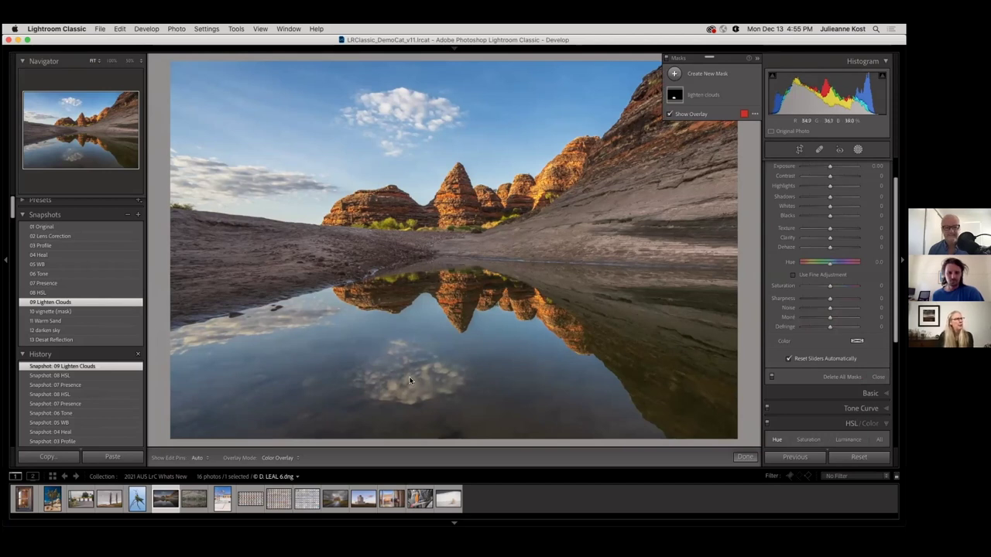
pyautogui.click(103, 312)
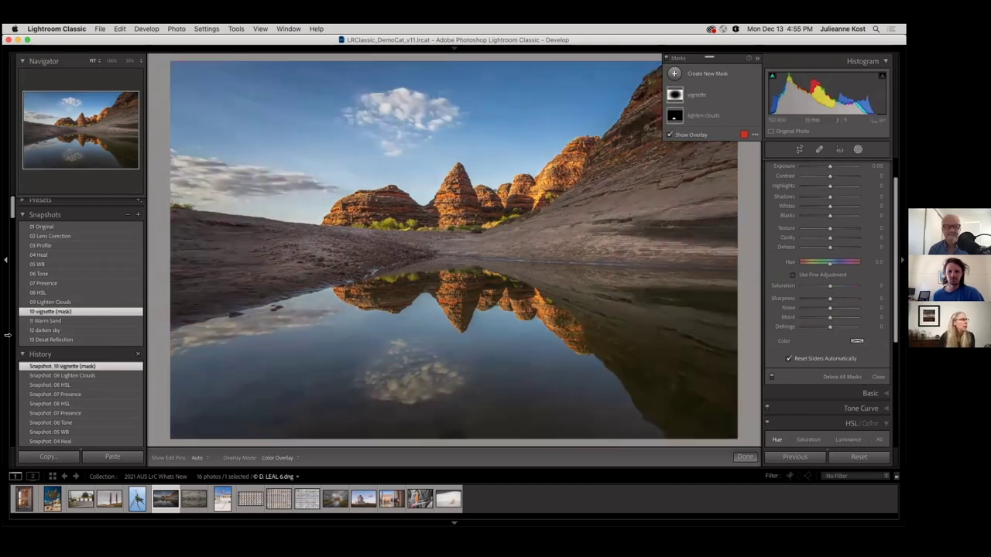
pyautogui.click(50, 292)
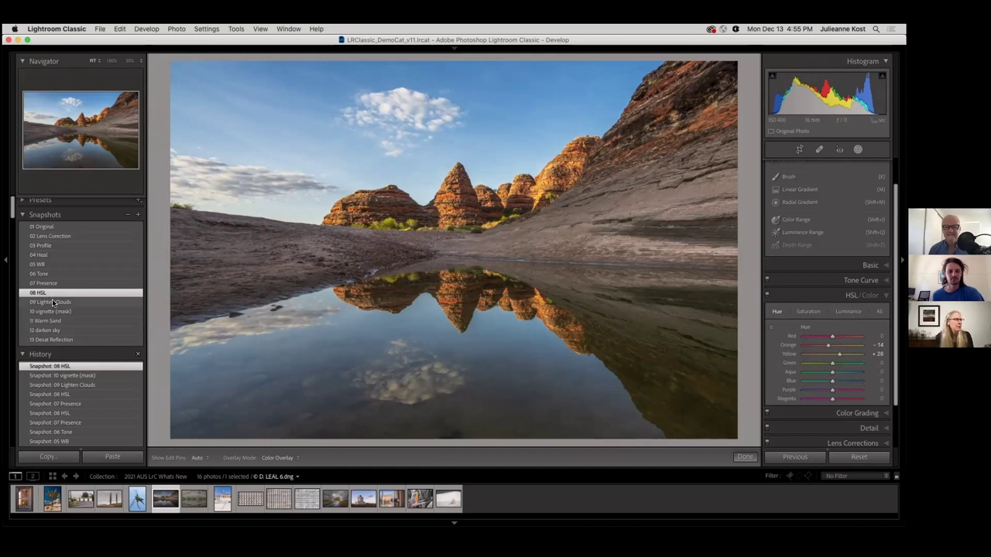
pyautogui.click(52, 301)
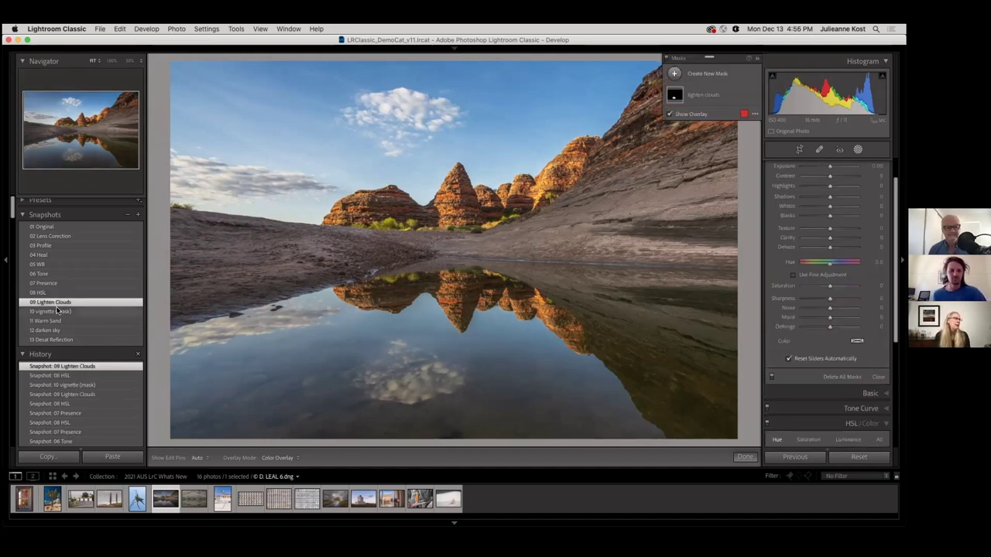
pyautogui.click(56, 310)
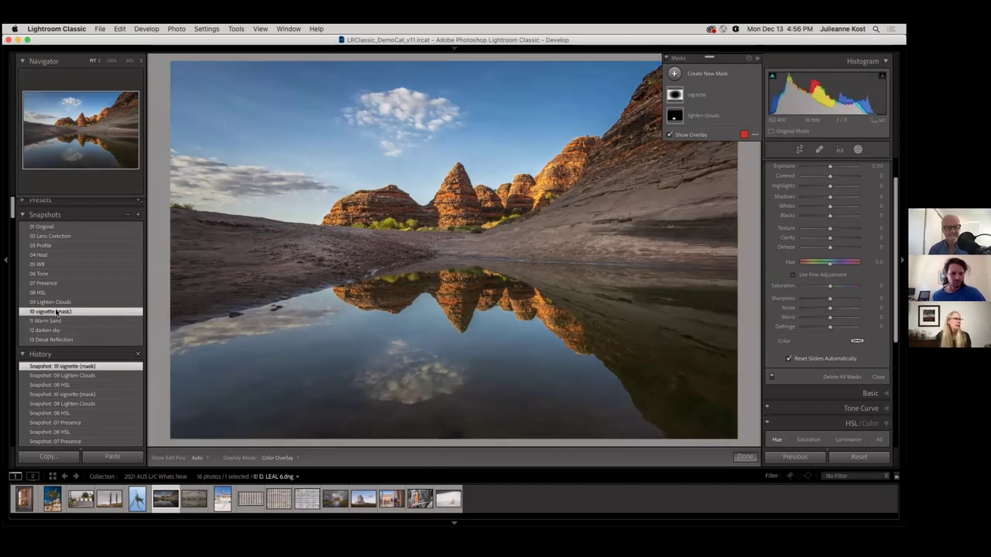
pyautogui.click(54, 302)
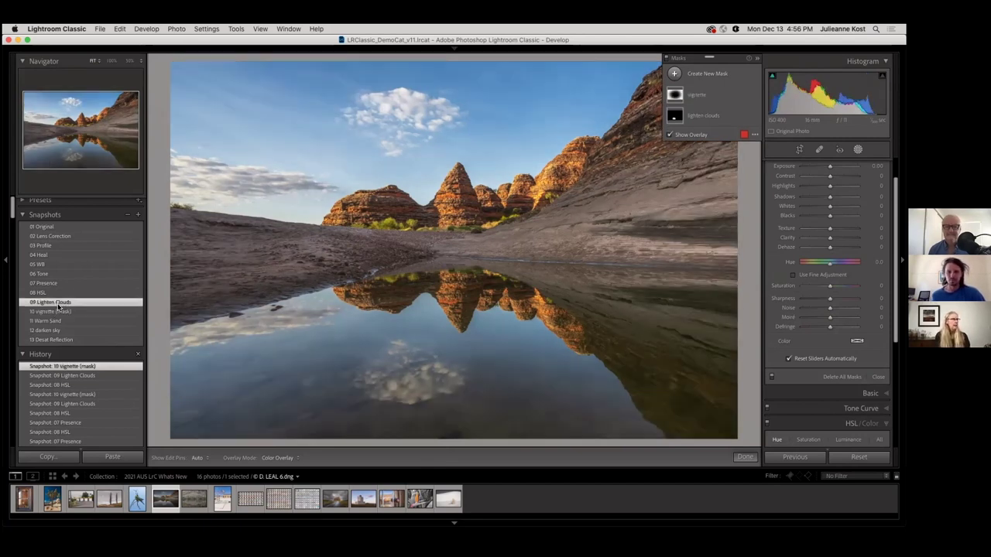
pyautogui.click(57, 311)
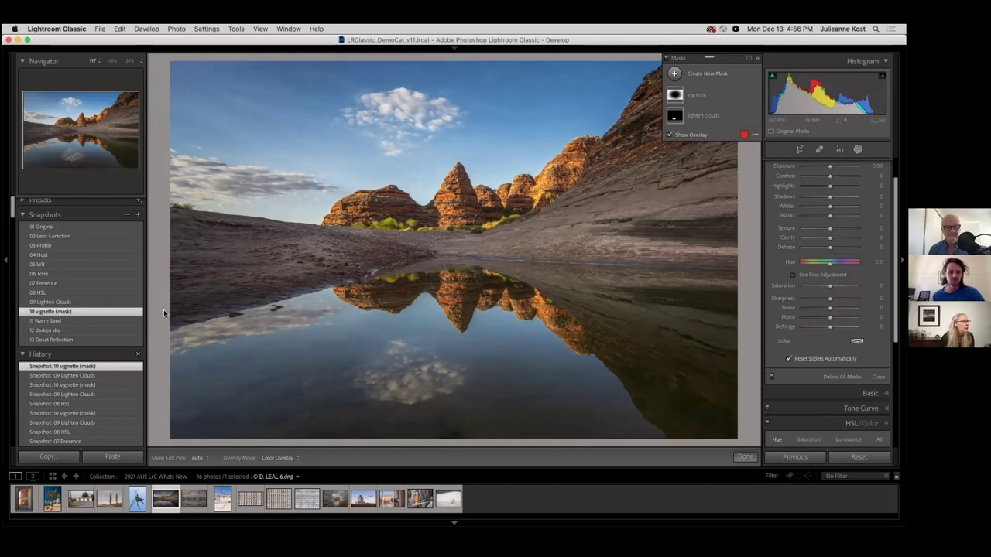
# Apply the 11 Warm Sand, 12 darken sky and 13 Desat Reflection snapshots in order, and return to 12 darken sky
pyautogui.click(98, 322)
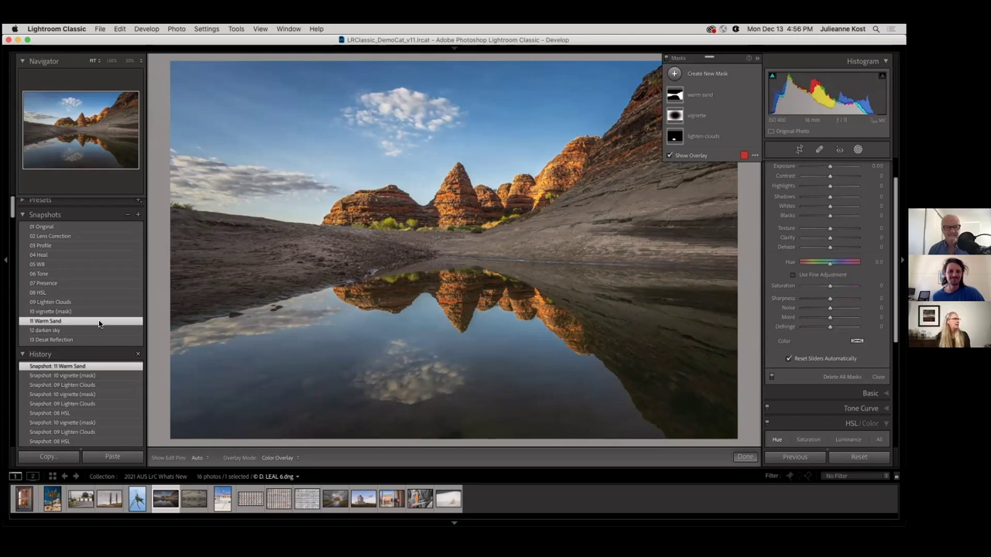
pyautogui.click(97, 329)
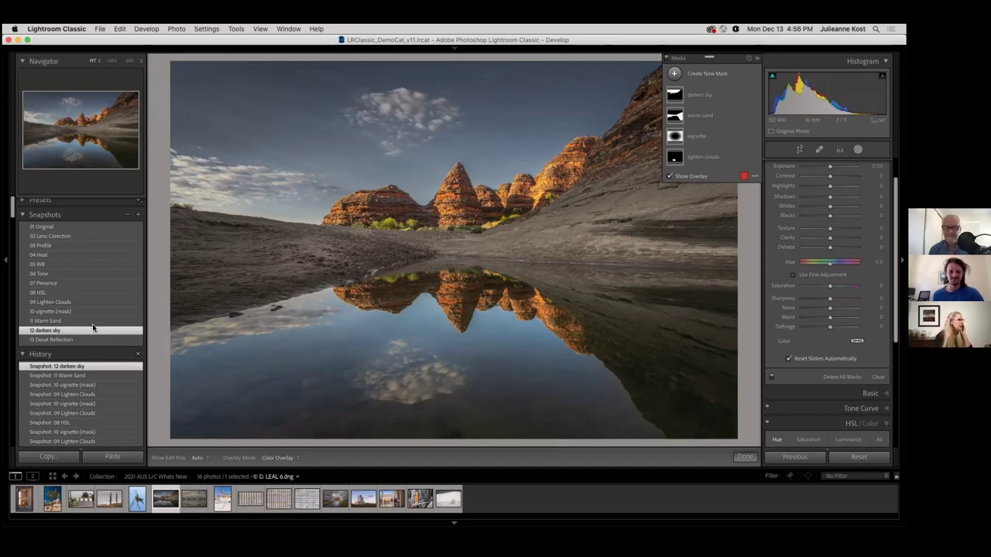
pyautogui.click(92, 339)
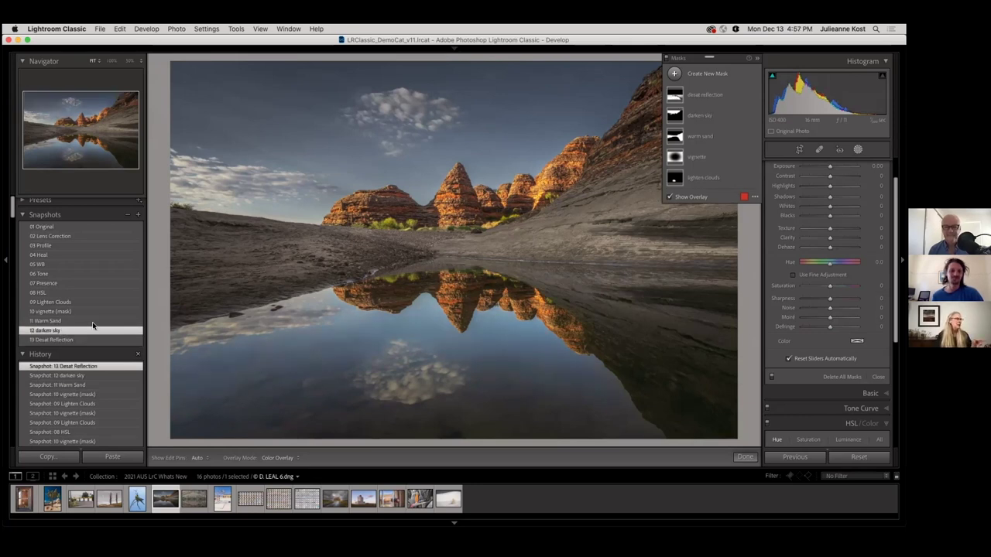
pyautogui.click(92, 329)
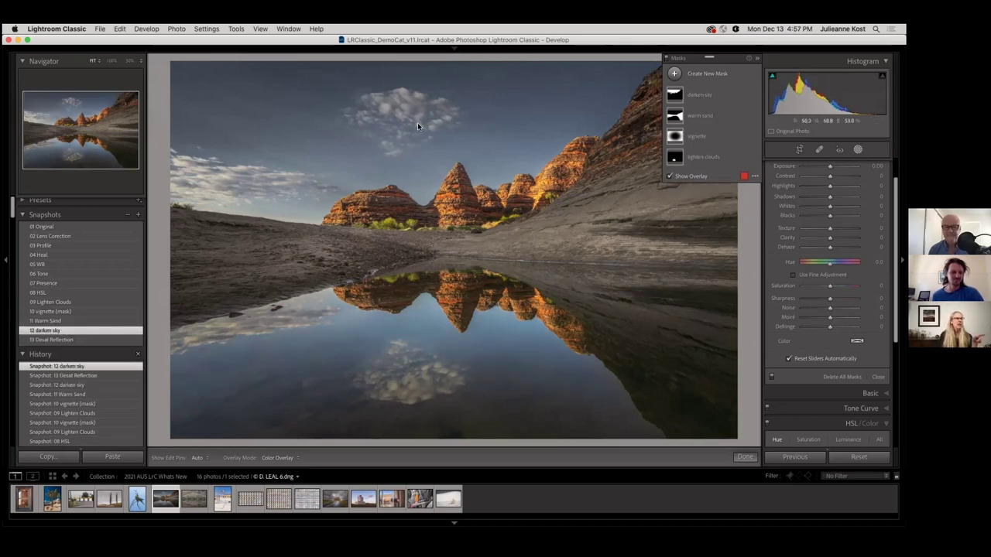
# Hide and show the darken sky mask to compare its effect, and select it to display its adjustments
pyautogui.click(753, 94)
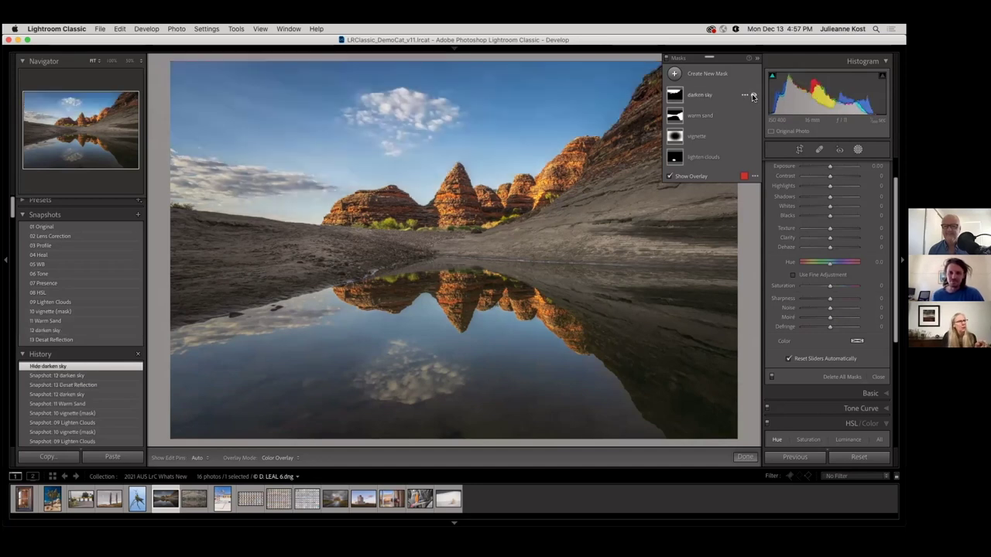
pyautogui.click(753, 95)
pyautogui.click(719, 95)
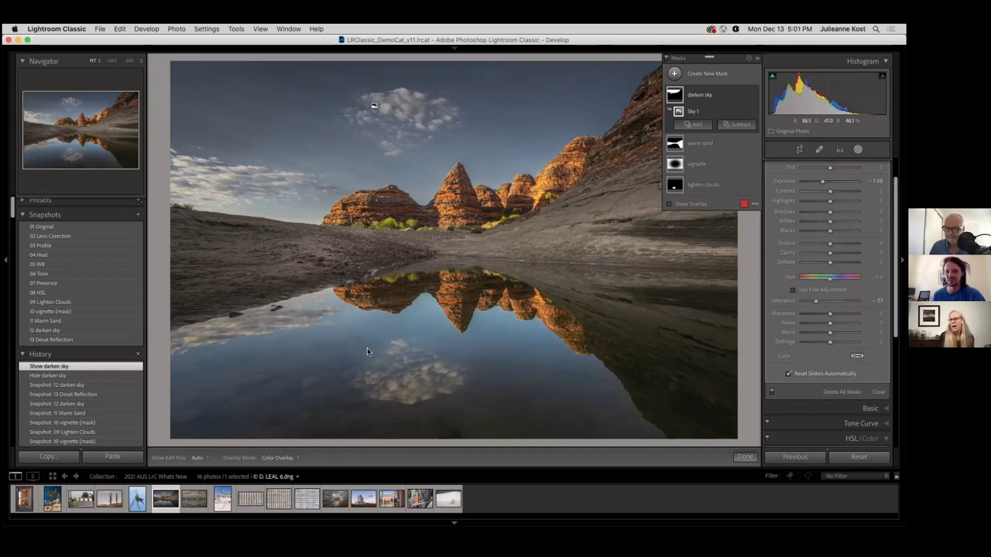
# Open the autumn forest lake reflection photo and convert it to black and white
pyautogui.click(193, 500)
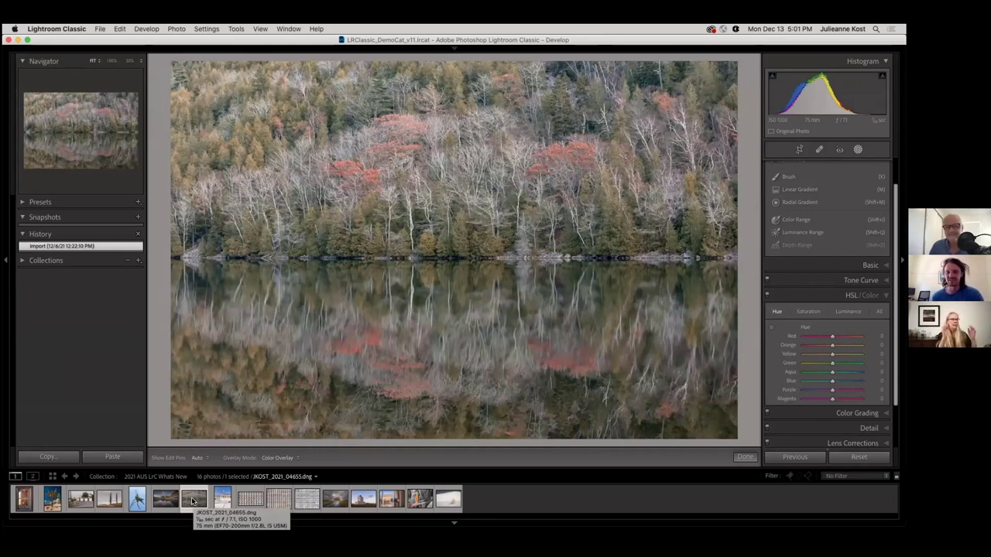
pyautogui.click(193, 499)
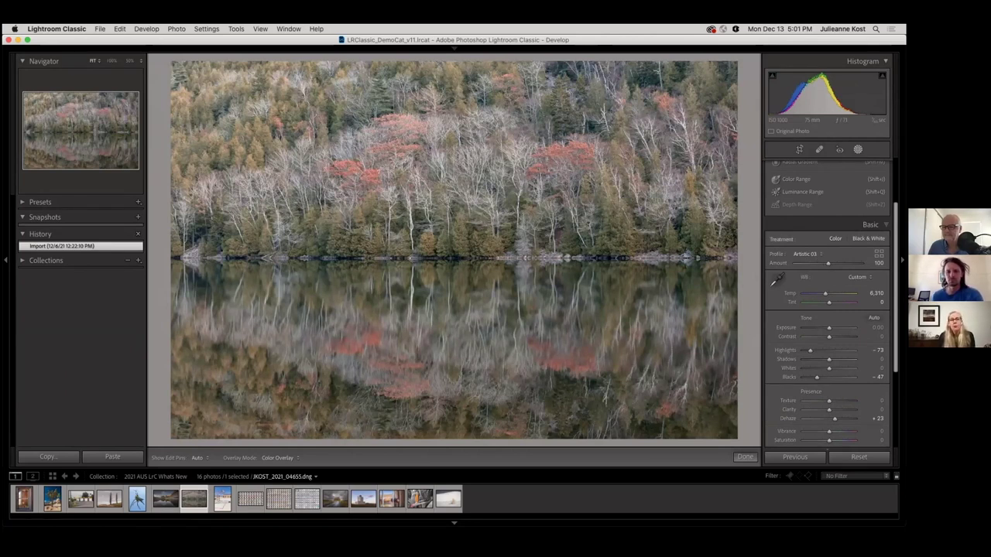
pyautogui.press('v')
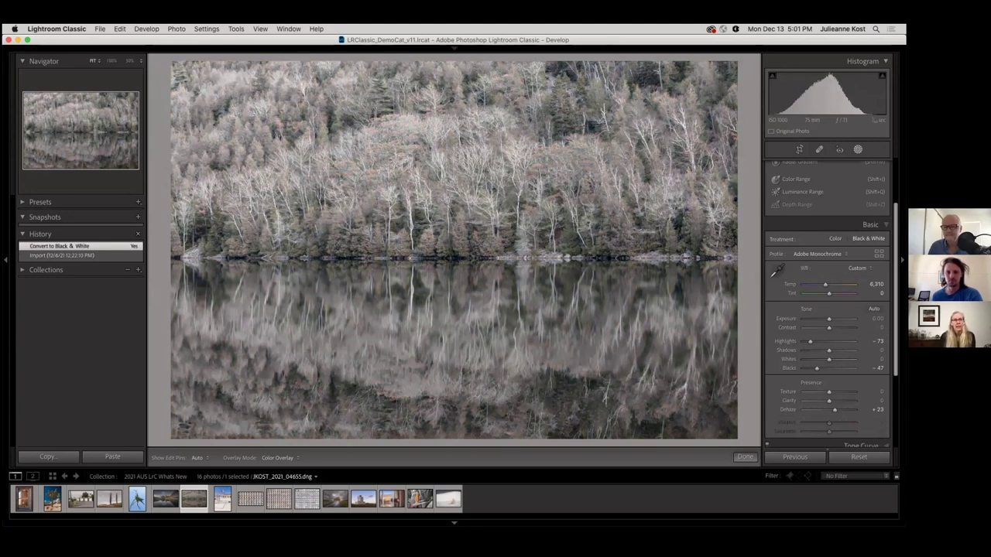
# Browse the B&W profiles in the Profile Browser and close it, keeping the Adobe Monochrome profile
pyautogui.click(879, 253)
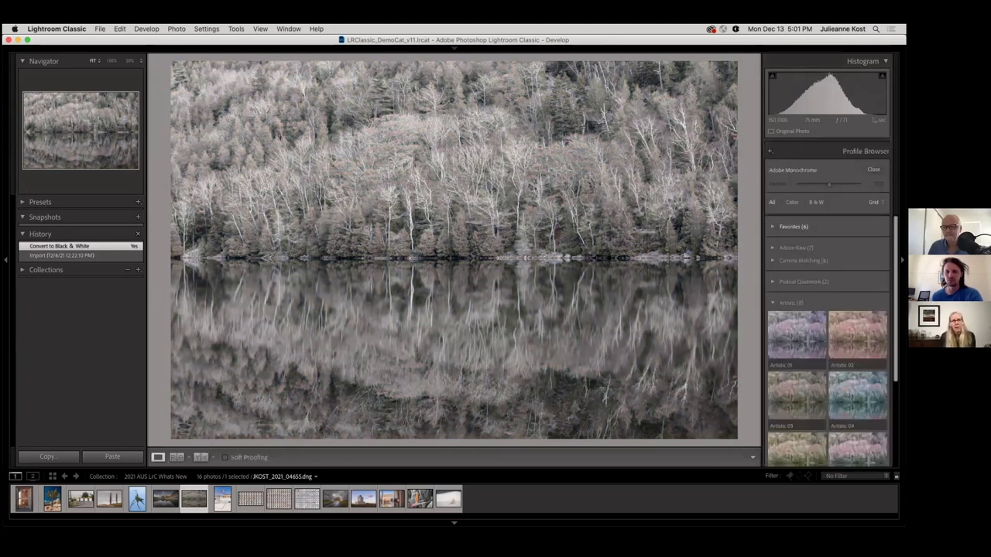
pyautogui.scroll(-2, 778, 275)
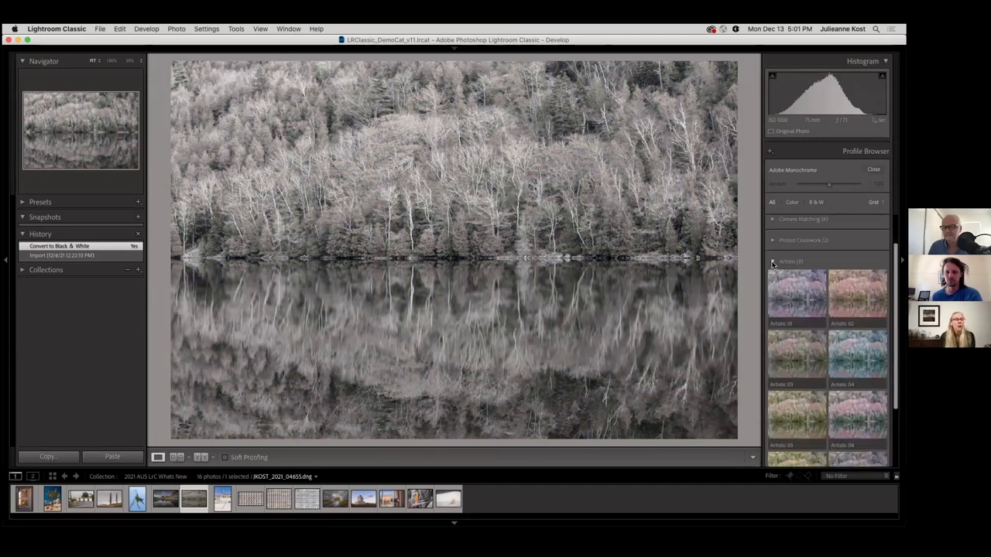
pyautogui.click(772, 263)
pyautogui.click(772, 316)
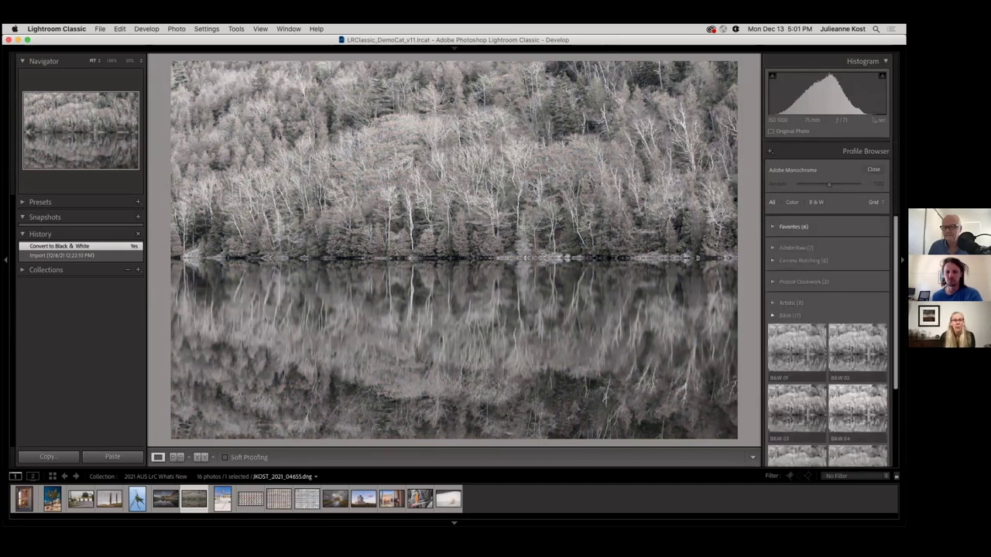
pyautogui.scroll(-3, 793, 325)
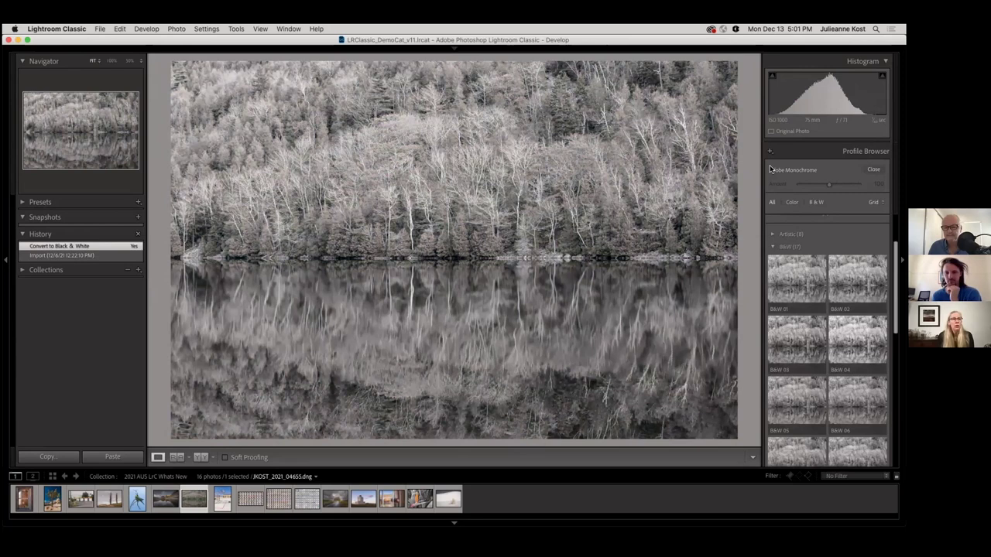
pyautogui.click(873, 168)
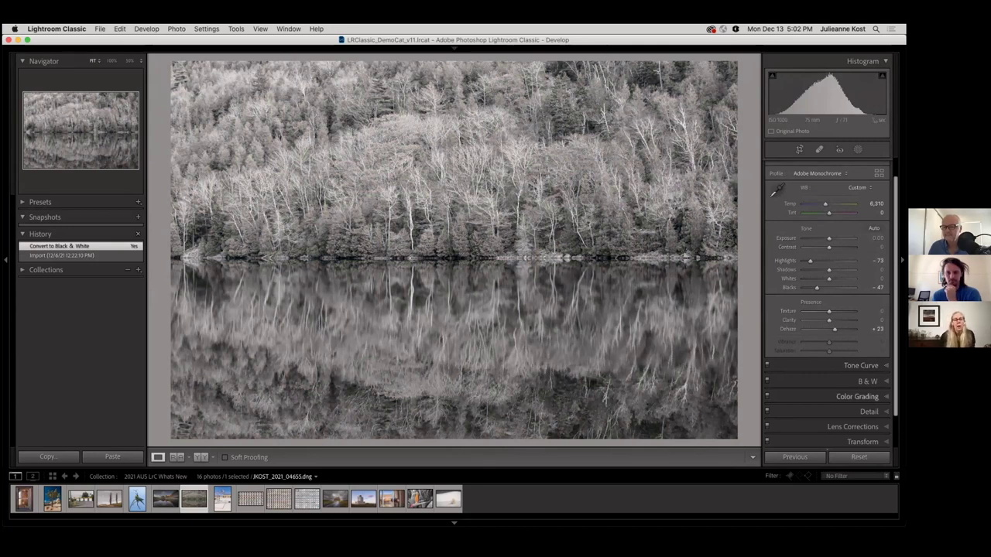
# Tint the forest photo's shadows blue with a Color Grading shadow hue of 218, and display the separate highlights and midtones wheels
pyautogui.click(856, 396)
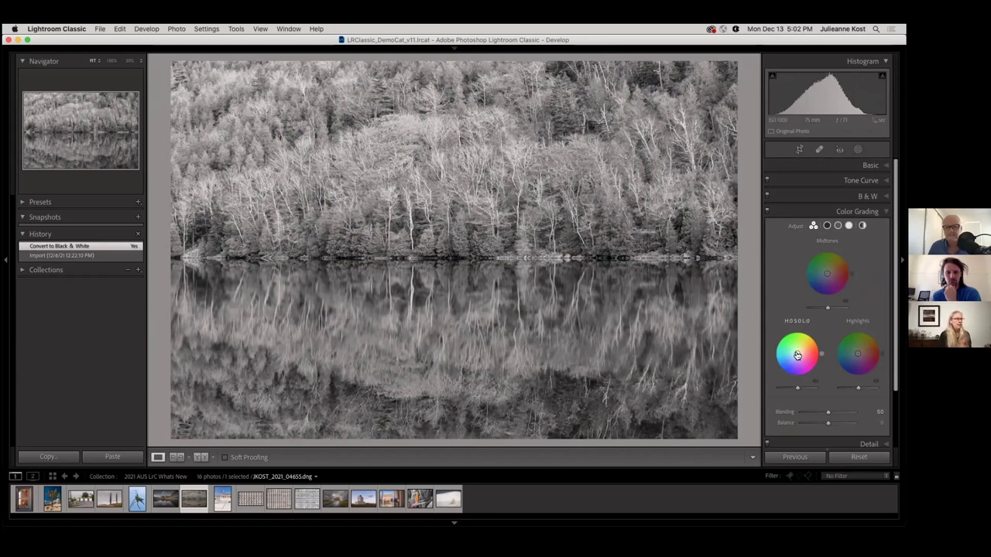
pyautogui.moveTo(796, 356); pyautogui.dragTo(784, 363)
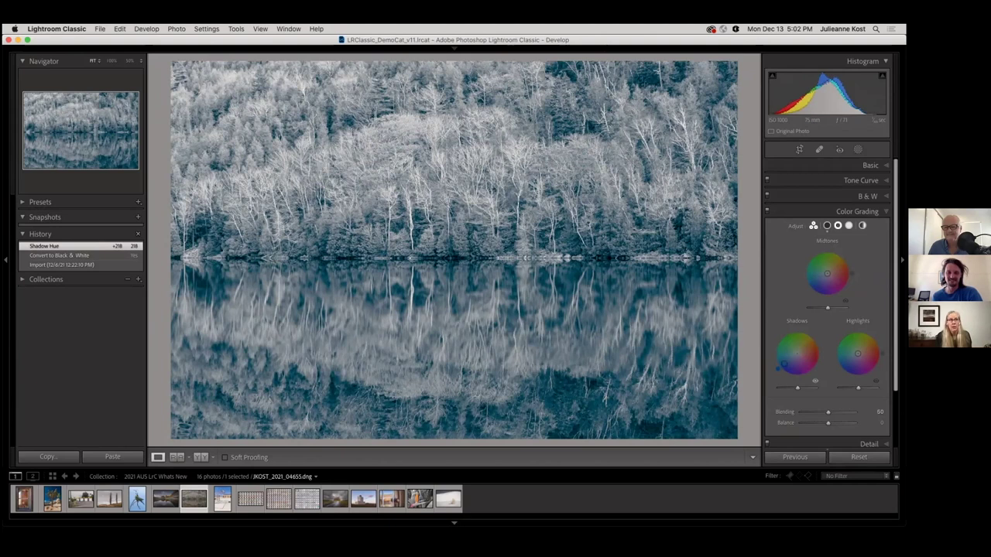
pyautogui.click(848, 225)
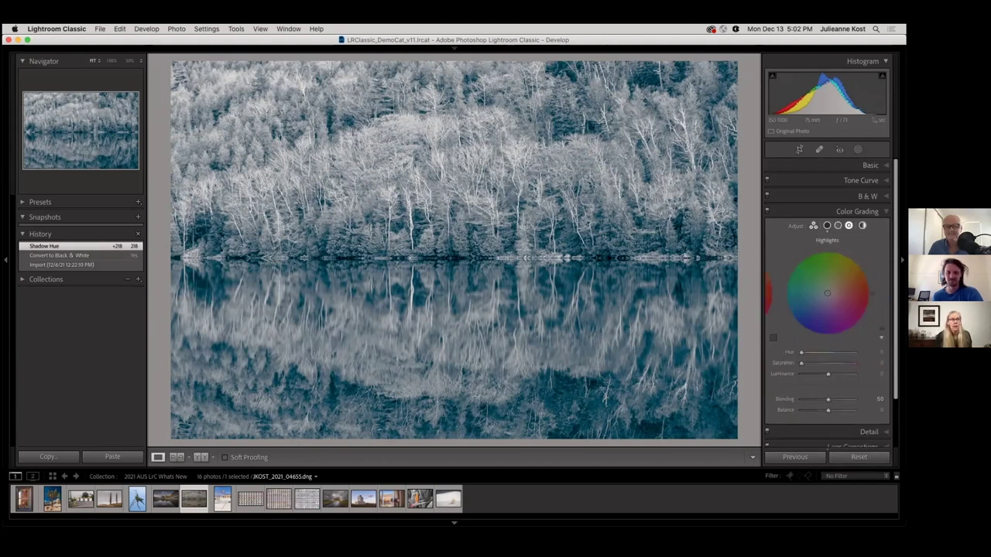
pyautogui.click(838, 225)
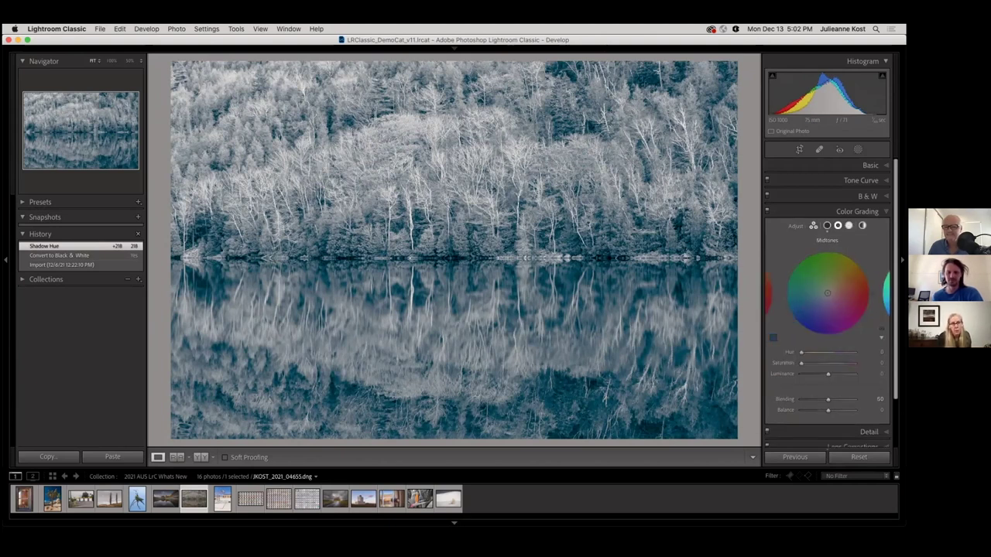
# Show all three Color Grading wheels, set the shadows to hue 215 at saturation 100, and tint the highlights yellow with hue 48
pyautogui.click(812, 226)
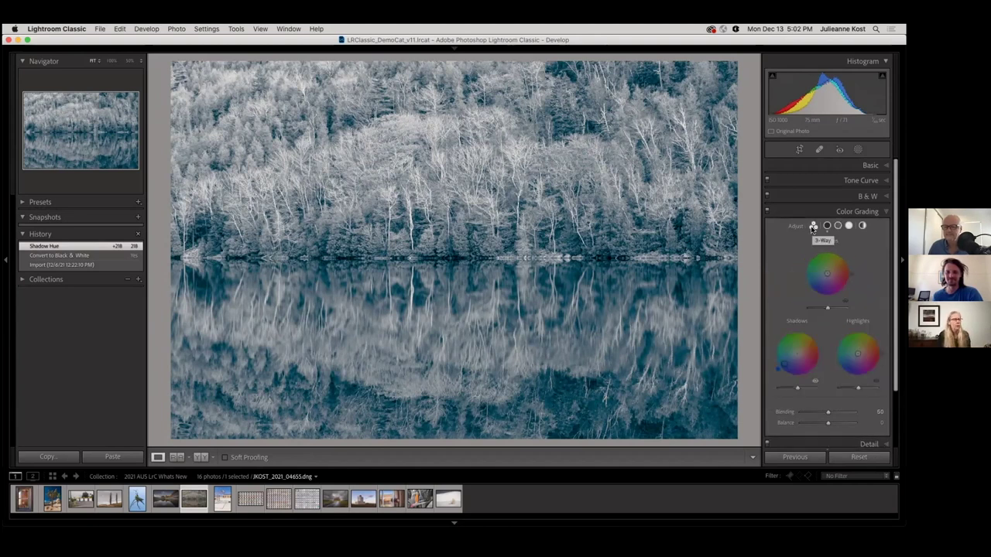
pyautogui.moveTo(778, 363)
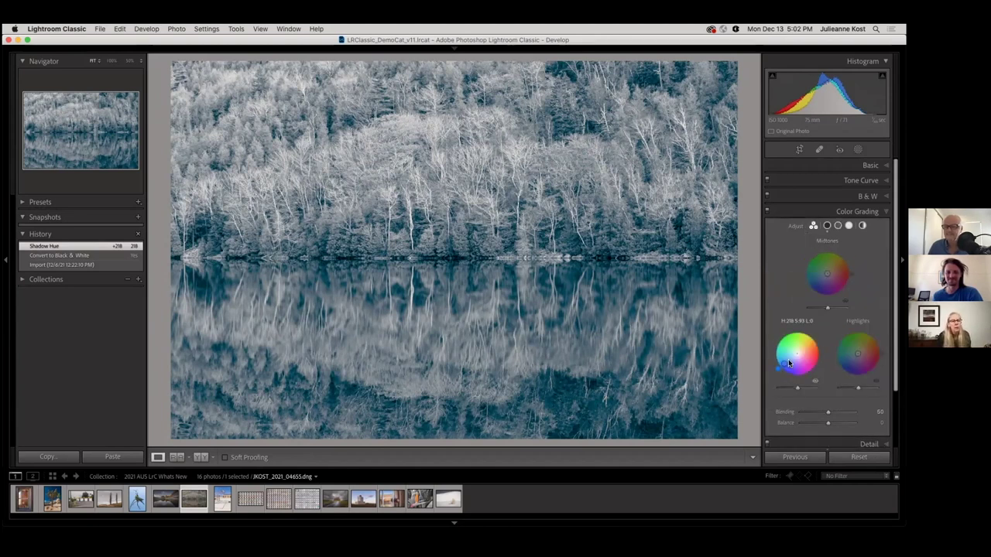
pyautogui.moveTo(780, 371)
pyautogui.mouseDown()
pyautogui.moveTo(781, 354)
pyautogui.moveTo(774, 365)
pyautogui.moveTo(782, 363)
pyautogui.mouseUp()
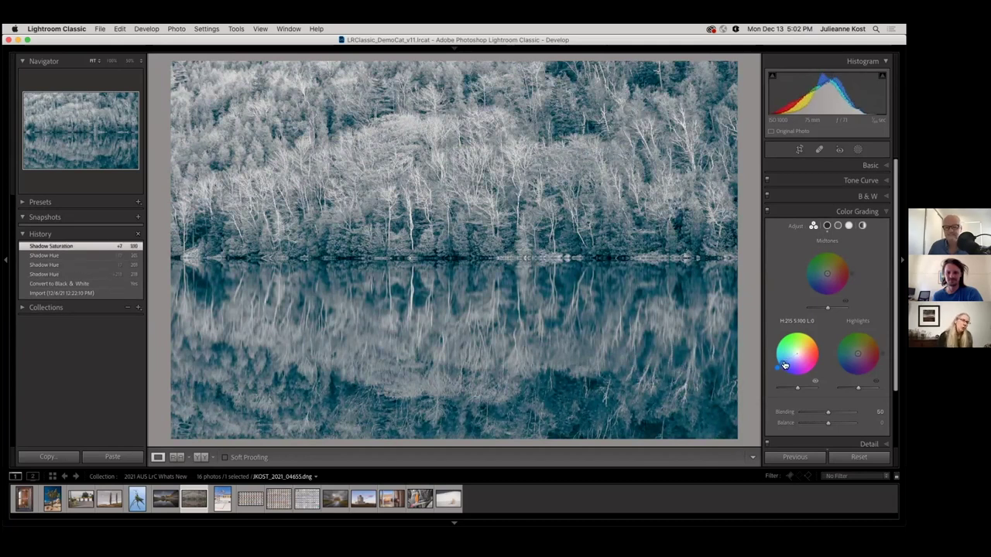
pyautogui.moveTo(856, 353); pyautogui.dragTo(872, 338)
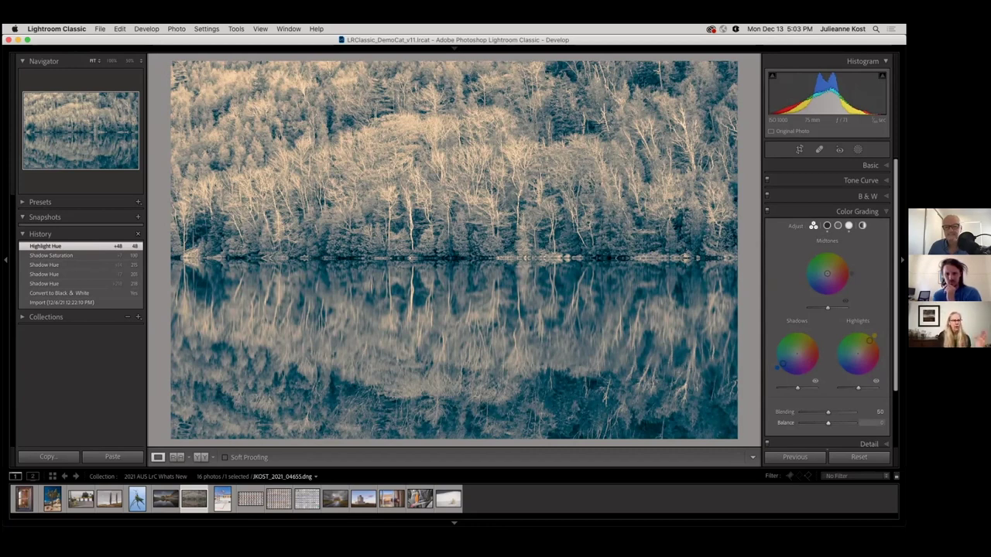
# Compare Color Grading balance shifted strongly toward the shadows and to +55, reset it to 0, and set blending to 52
pyautogui.moveTo(828, 422); pyautogui.dragTo(803, 426)
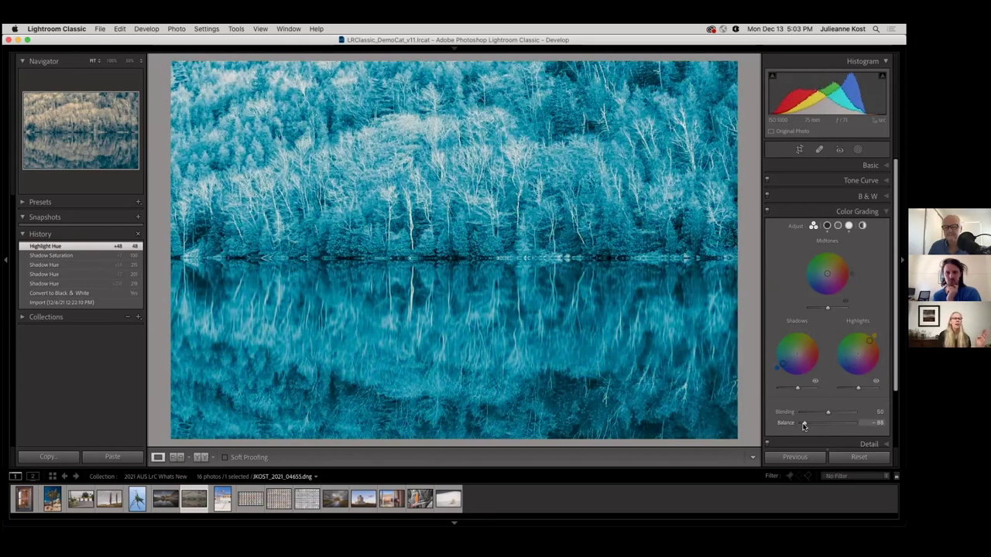
pyautogui.moveTo(803, 425); pyautogui.dragTo(842, 424)
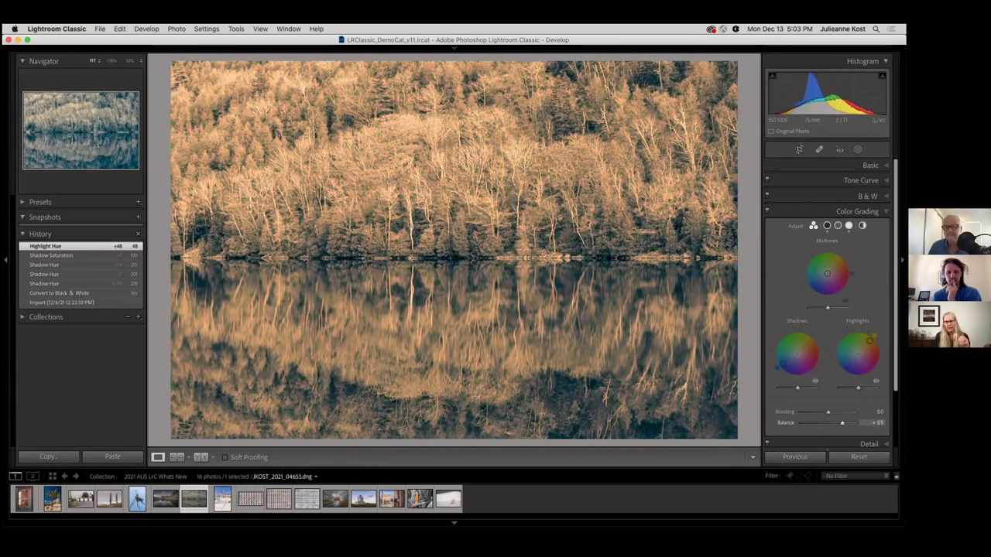
pyautogui.moveTo(842, 423)
pyautogui.mouseDown()
pyautogui.moveTo(801, 423)
pyautogui.moveTo(827, 423)
pyautogui.mouseUp()
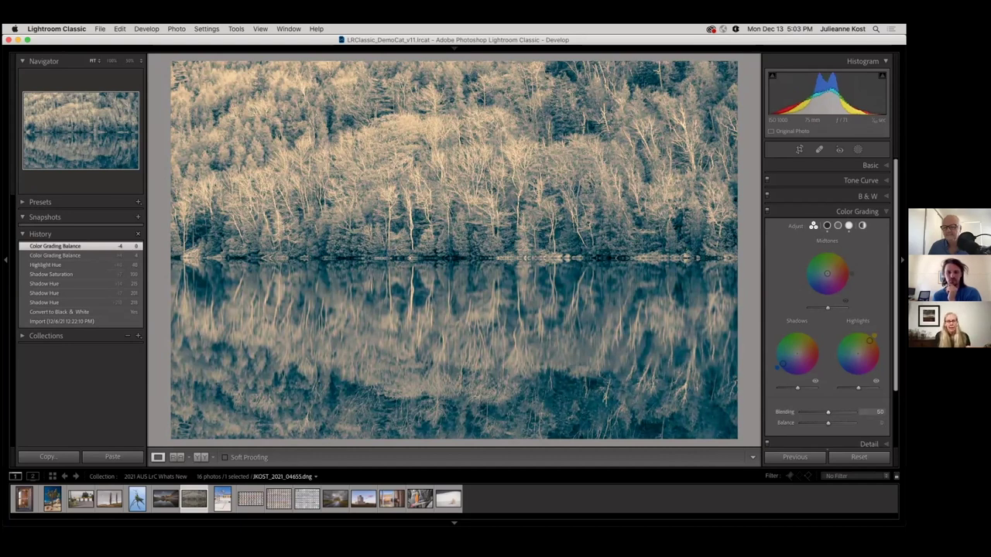
pyautogui.moveTo(828, 412)
pyautogui.mouseDown()
pyautogui.moveTo(854, 412)
pyautogui.moveTo(828, 412)
pyautogui.mouseUp()
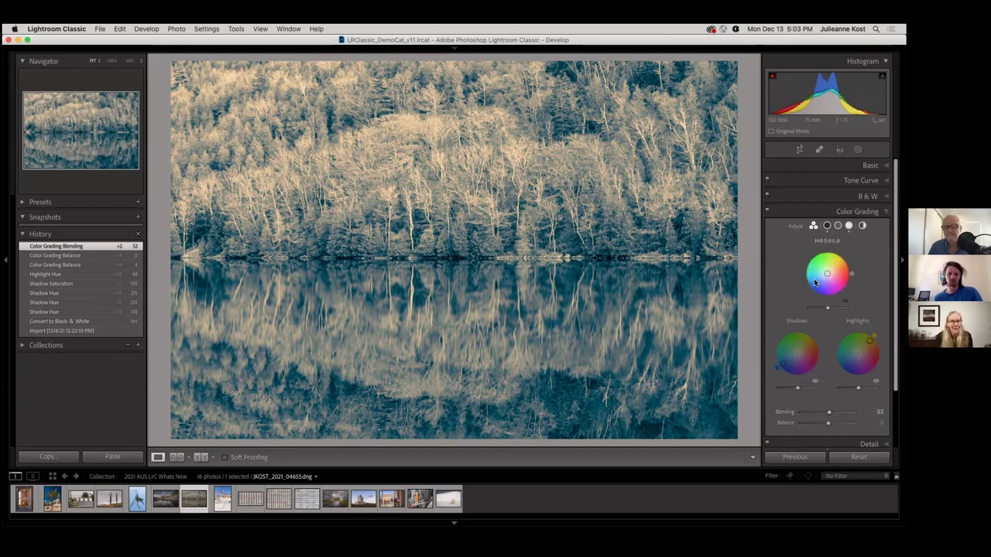
# Tint the midtones green with hue 129 and the highlights pink with hue 323, comparing blending at 0, 100 and 50
pyautogui.moveTo(826, 273); pyautogui.dragTo(810, 258)
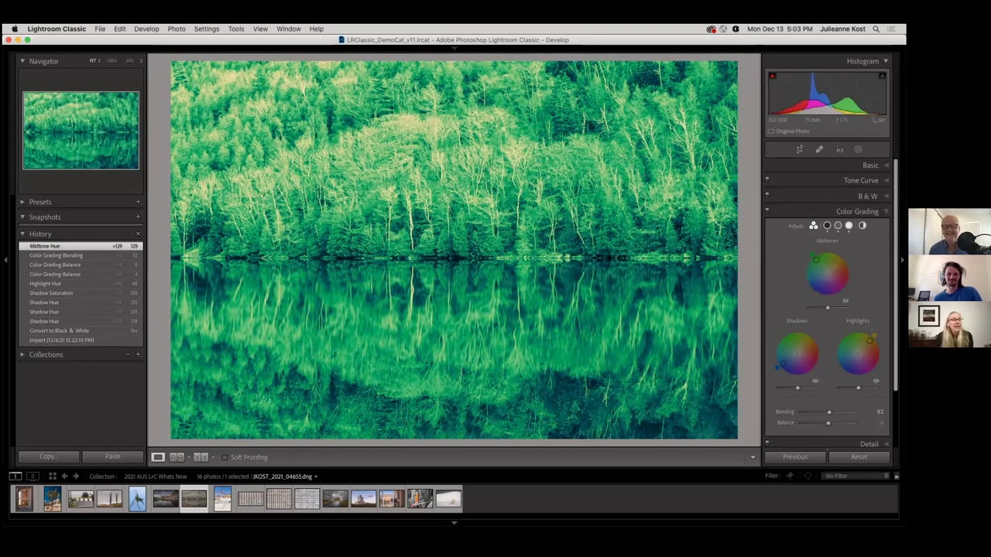
pyautogui.moveTo(783, 413); pyautogui.dragTo(791, 414)
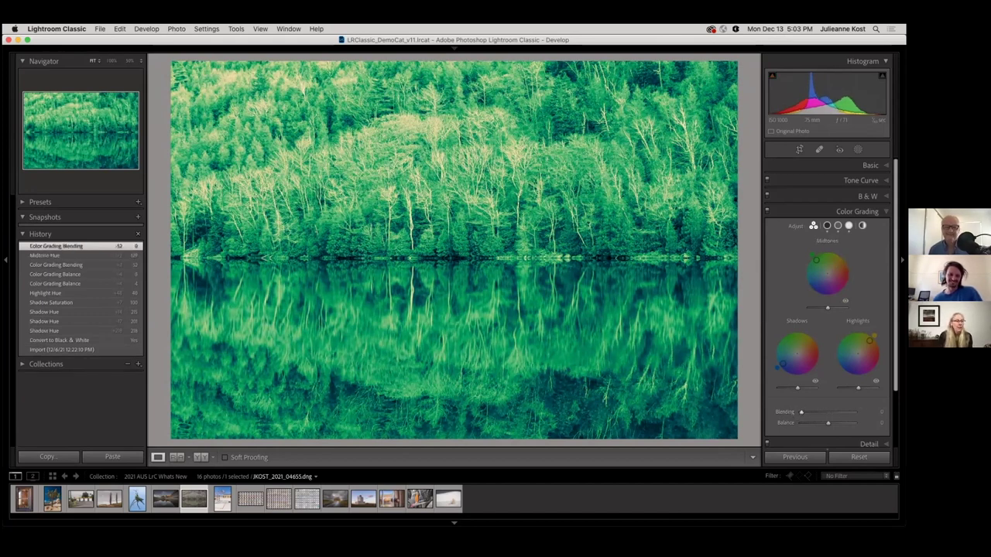
pyautogui.moveTo(876, 355); pyautogui.dragTo(875, 366)
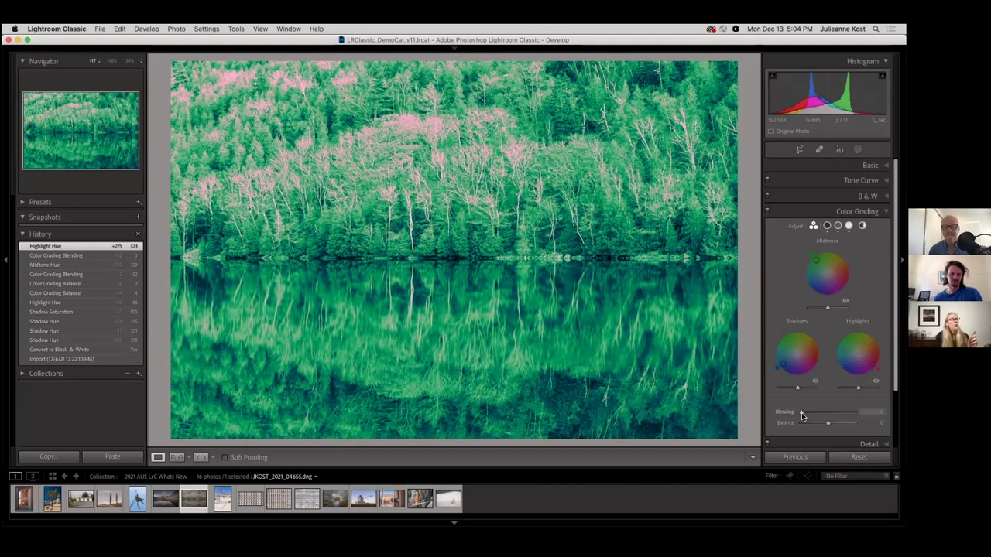
pyautogui.moveTo(801, 413); pyautogui.dragTo(854, 413)
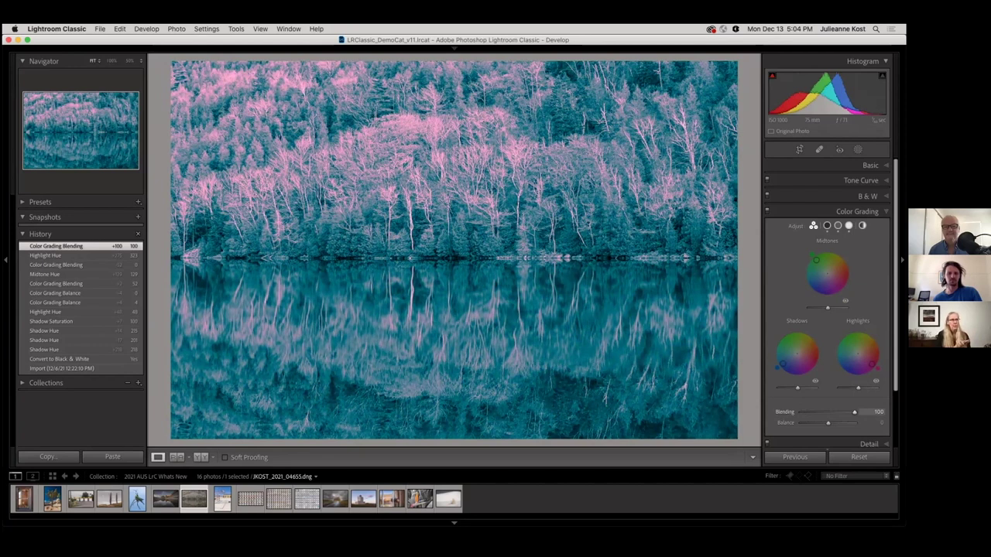
pyautogui.moveTo(804, 250)
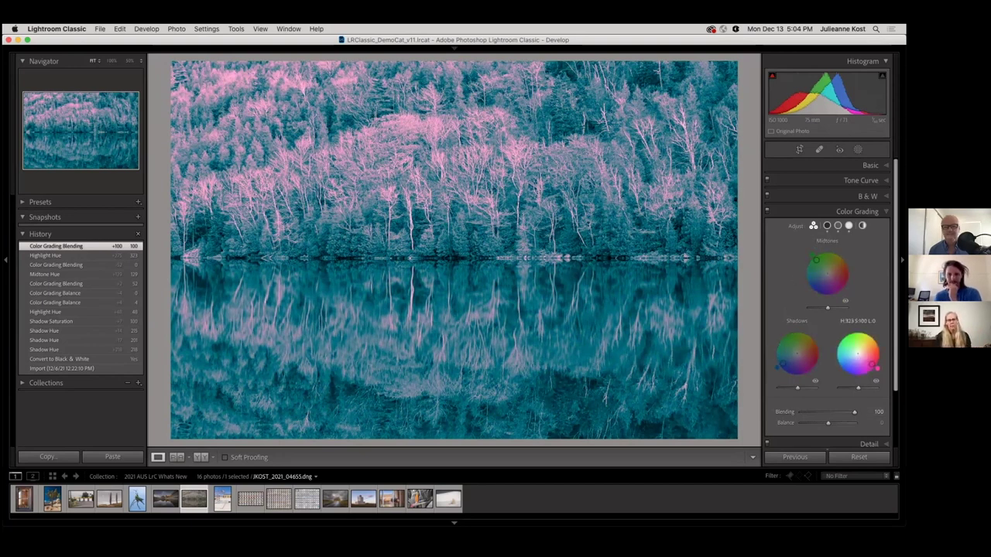
pyautogui.moveTo(855, 412); pyautogui.dragTo(827, 412)
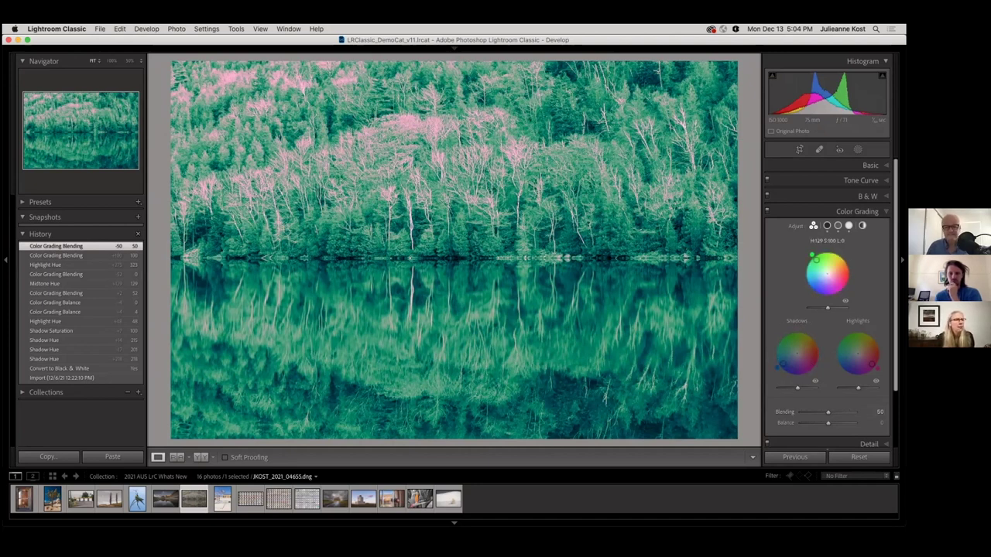
# Return highlight saturation to 0 and warm the photo with shadow hue 351 at saturation 18 and midtone hue 41
pyautogui.moveTo(813, 256); pyautogui.dragTo(827, 272)
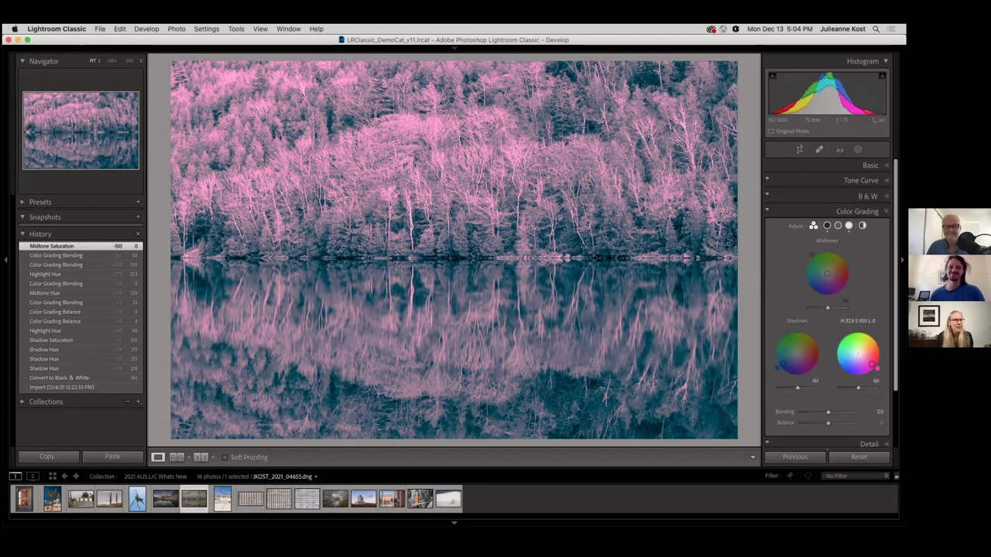
pyautogui.moveTo(874, 367); pyautogui.dragTo(857, 353)
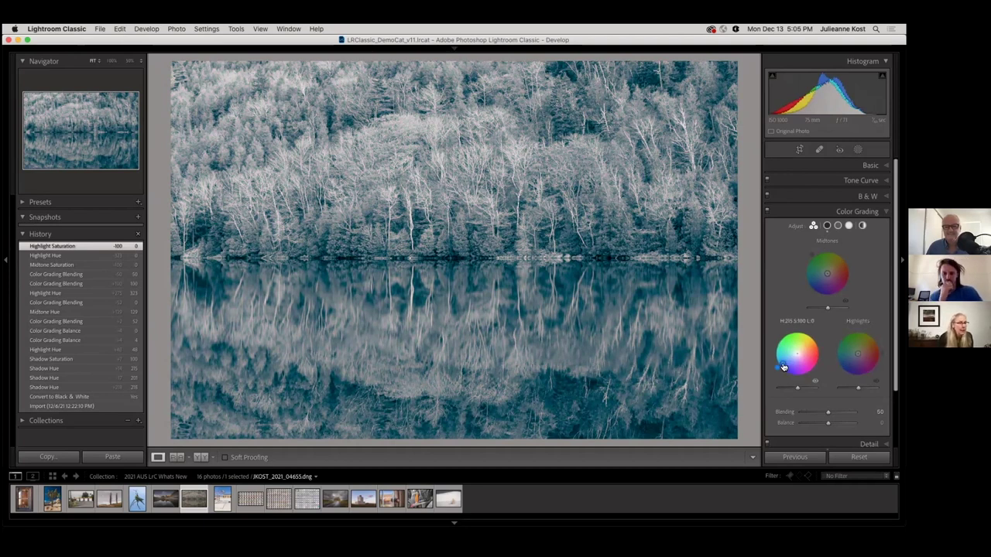
pyautogui.moveTo(784, 367); pyautogui.dragTo(800, 355)
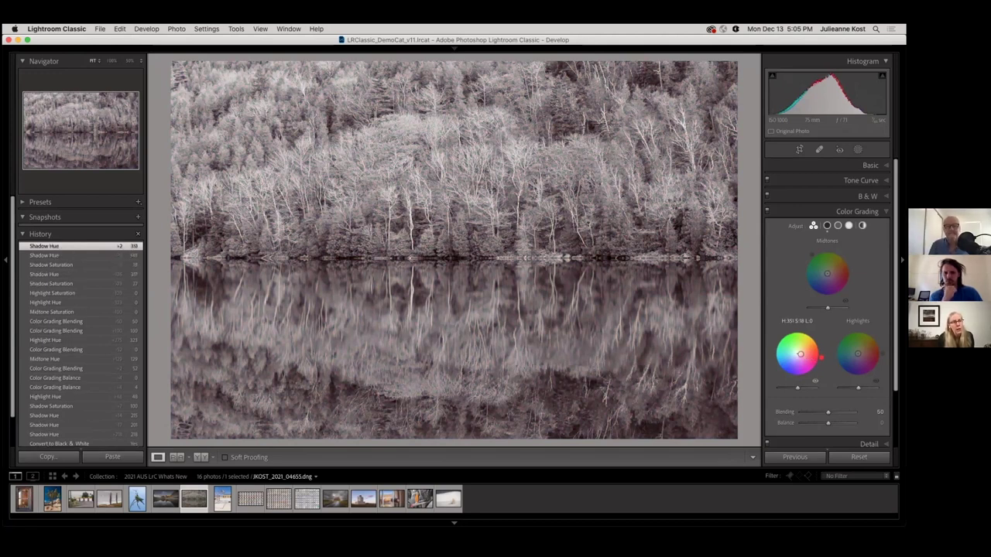
pyautogui.moveTo(812, 255)
pyautogui.mouseDown()
pyautogui.moveTo(848, 261)
pyautogui.moveTo(831, 270)
pyautogui.mouseUp()
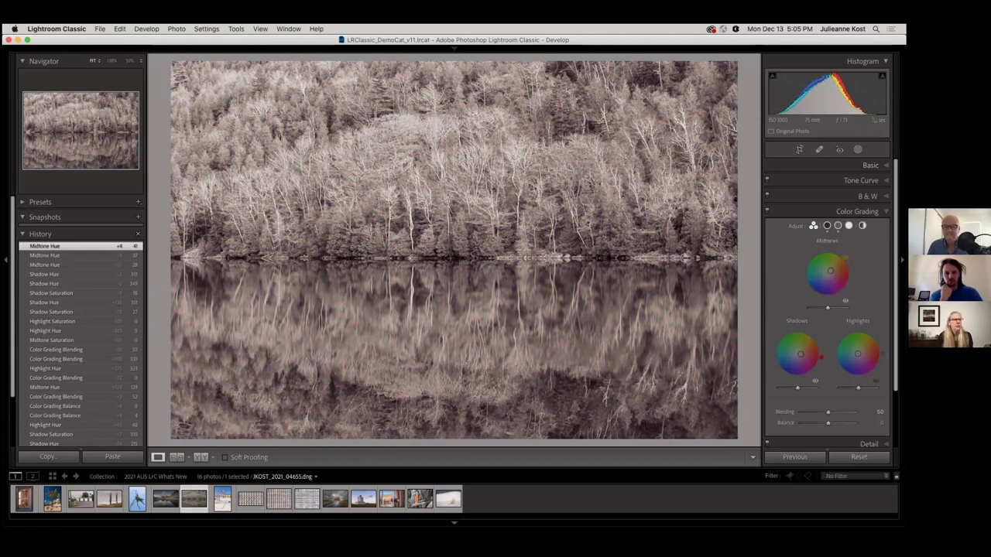
# Paint a brush mask over the upper forest and the lower edge of the reflection, and darken it to exposure -0.61
pyautogui.click(858, 150)
pyautogui.click(788, 209)
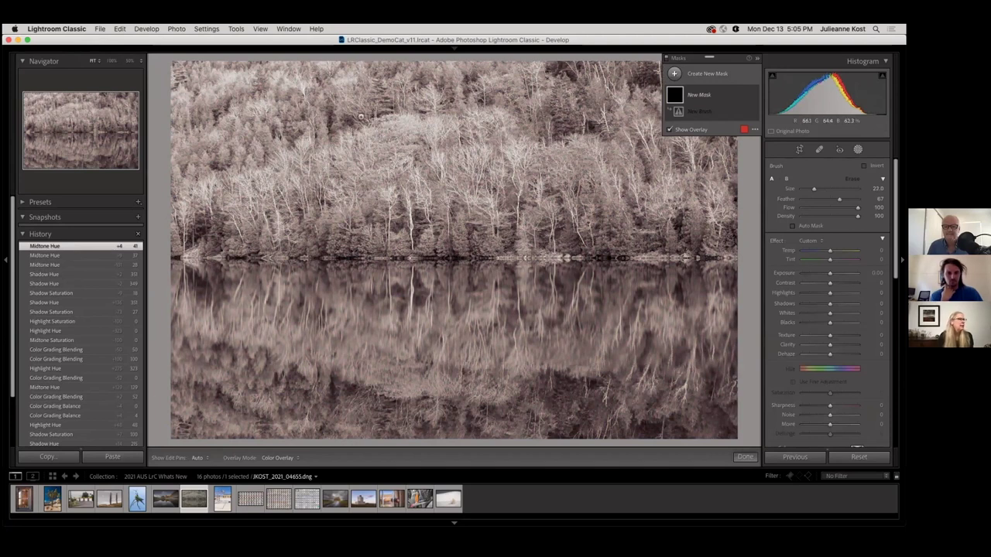
pyautogui.moveTo(230, 115)
pyautogui.mouseDown()
pyautogui.moveTo(194, 140)
pyautogui.moveTo(341, 86)
pyautogui.moveTo(180, 69)
pyautogui.mouseUp()
pyautogui.moveTo(349, 78)
pyautogui.mouseDown()
pyautogui.moveTo(701, 77)
pyautogui.moveTo(592, 73)
pyautogui.moveTo(589, 61)
pyautogui.mouseUp()
pyautogui.moveTo(182, 349)
pyautogui.mouseDown()
pyautogui.moveTo(207, 387)
pyautogui.moveTo(332, 432)
pyautogui.moveTo(633, 441)
pyautogui.moveTo(731, 421)
pyautogui.mouseUp()
pyautogui.moveTo(830, 273); pyautogui.dragTo(823, 272)
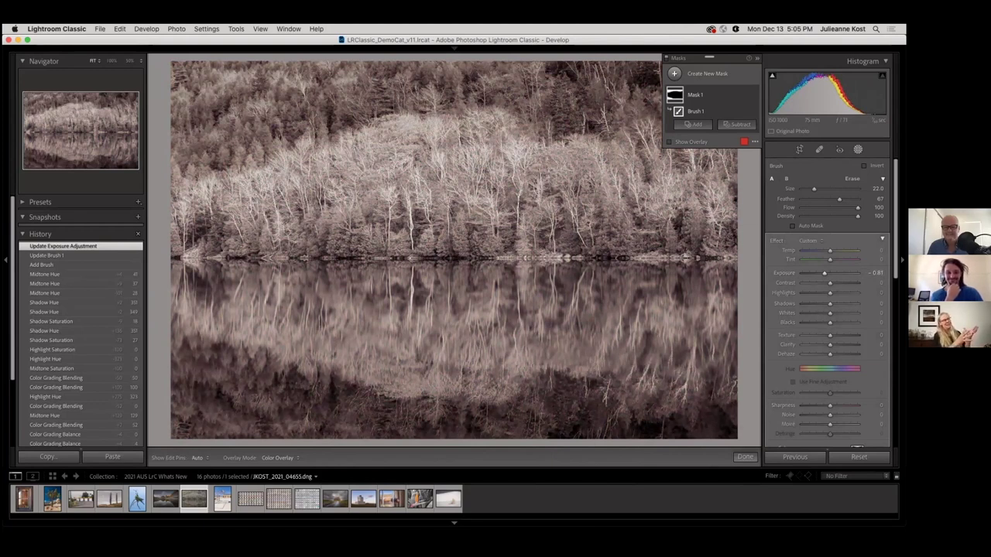
pyautogui.press('Down')
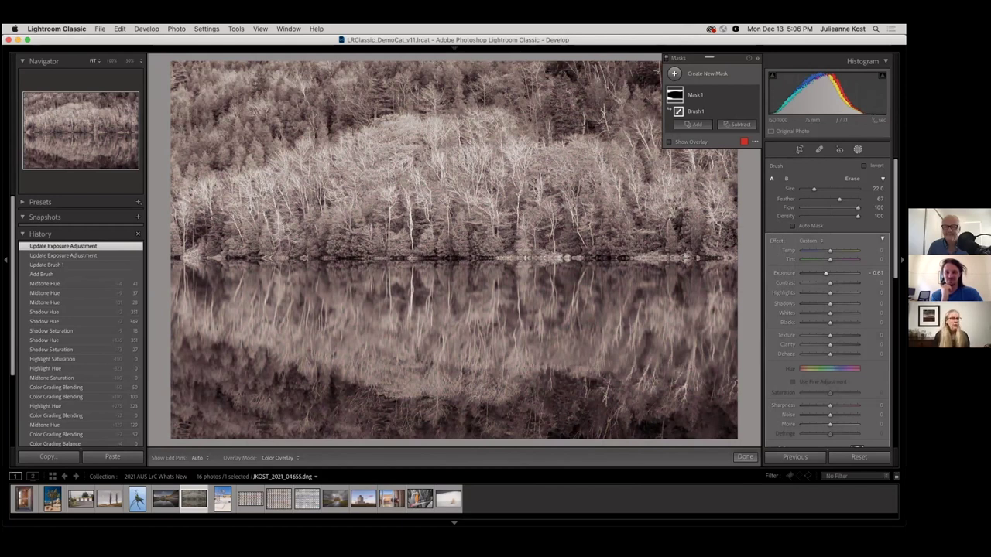
# Leave masking and change the photo's profile from monochrome to Adobe Color
pyautogui.press('Escape')
pyautogui.press('m')
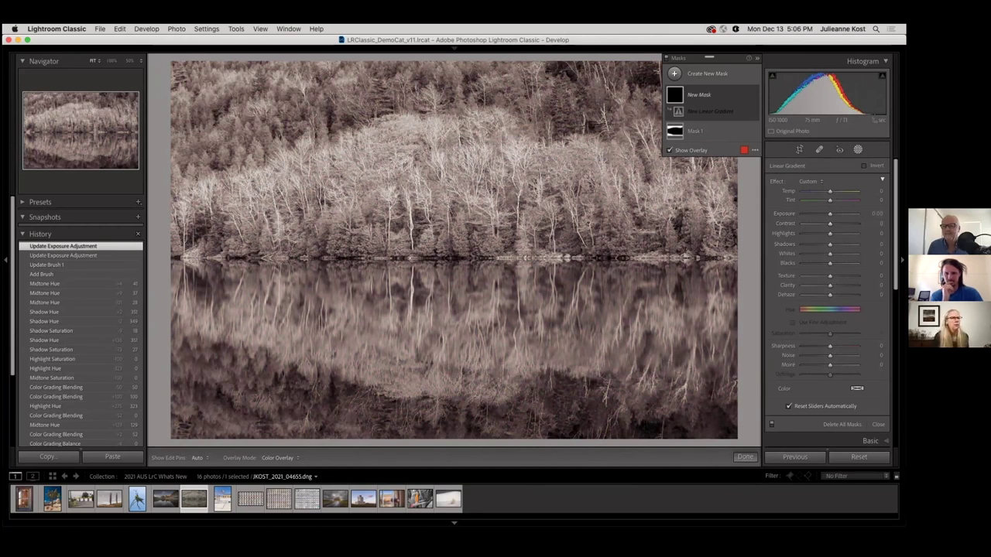
pyautogui.hotkey('shift', 'w')
pyautogui.click(870, 166)
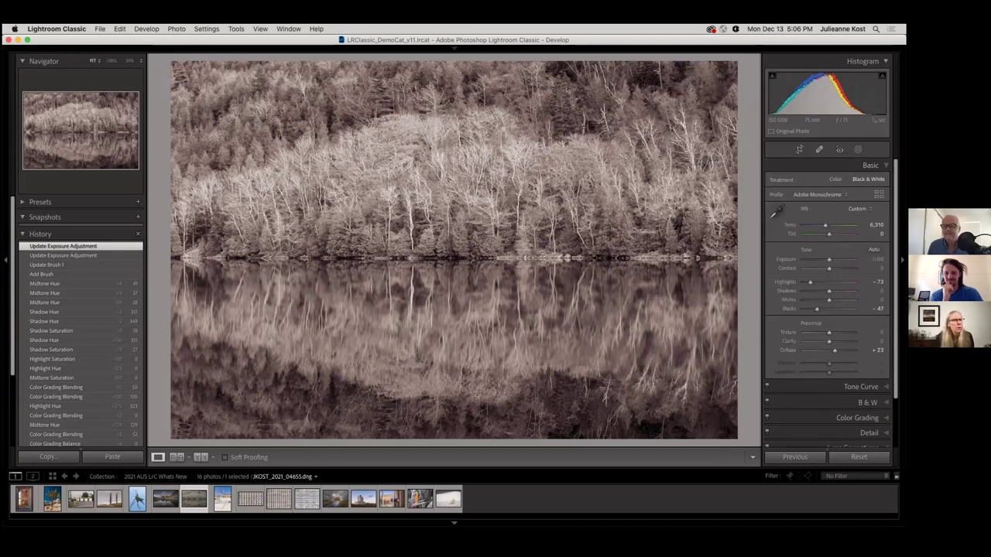
pyautogui.click(819, 194)
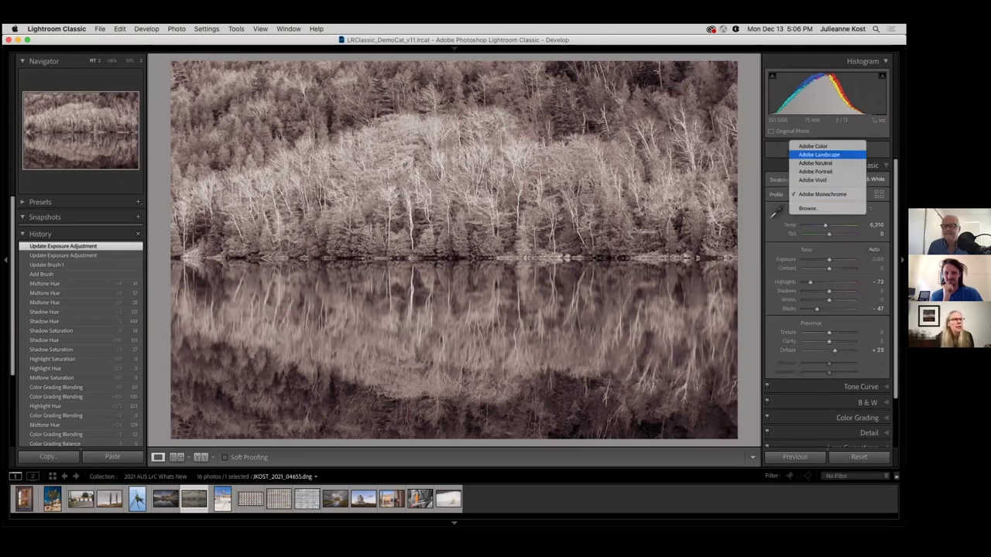
pyautogui.click(812, 146)
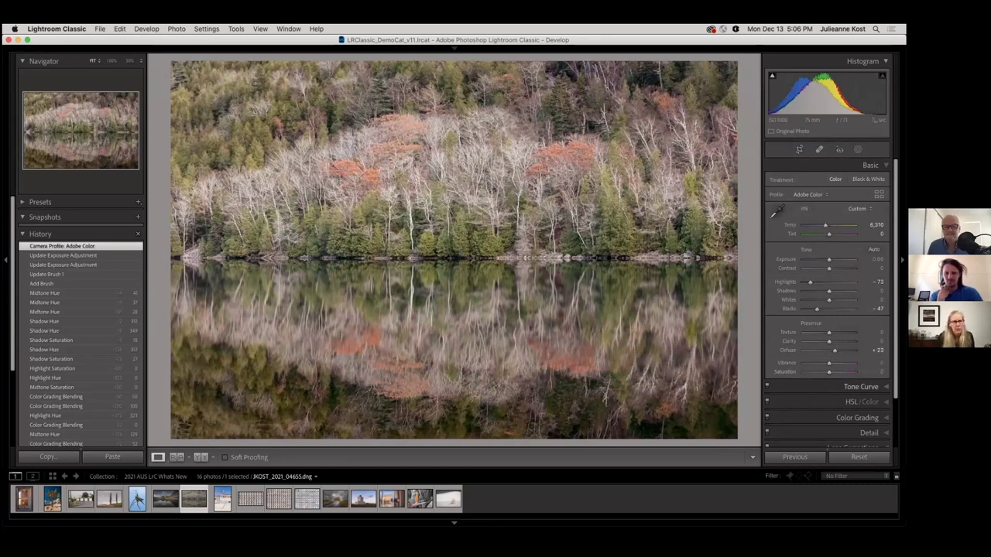
# Set the HSL saturation of all eight colors, red through magenta, to -100
pyautogui.click(861, 402)
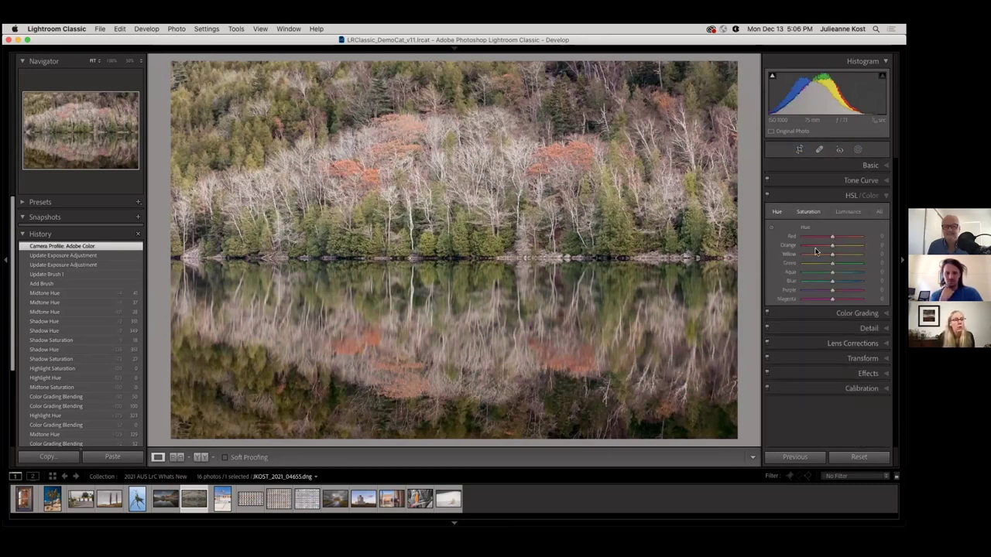
pyautogui.click(803, 237)
pyautogui.click(803, 245)
pyautogui.click(803, 253)
pyautogui.click(803, 264)
pyautogui.click(802, 271)
pyautogui.click(803, 281)
pyautogui.click(803, 290)
pyautogui.click(802, 298)
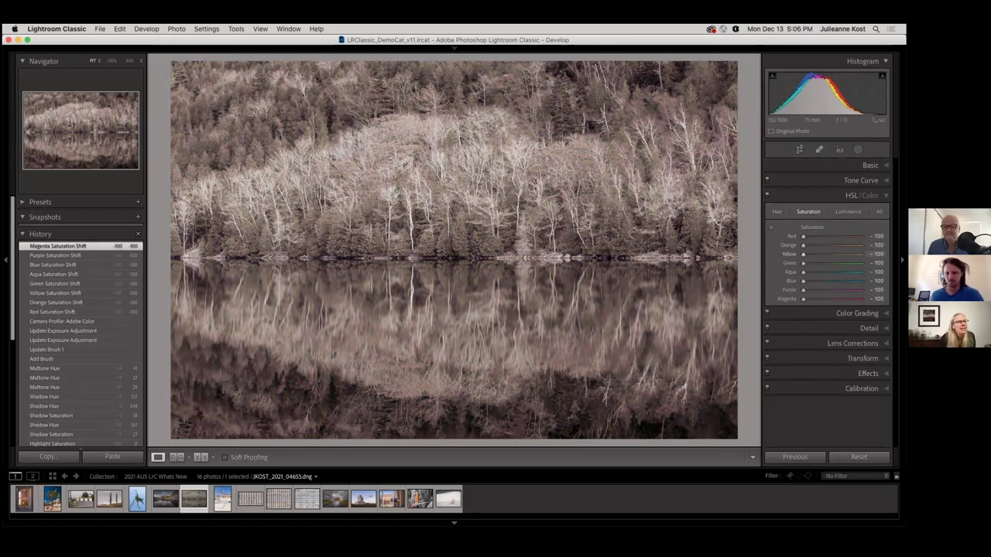
# Bring back the orange foliage with orange saturation at -15 and orange luminance at +11
pyautogui.moveTo(803, 246); pyautogui.dragTo(826, 246)
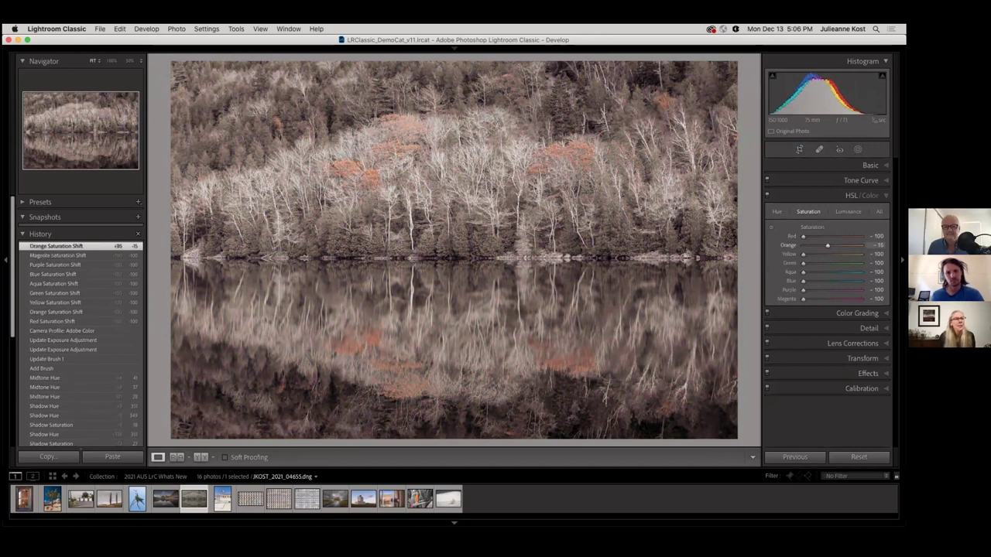
pyautogui.click(847, 212)
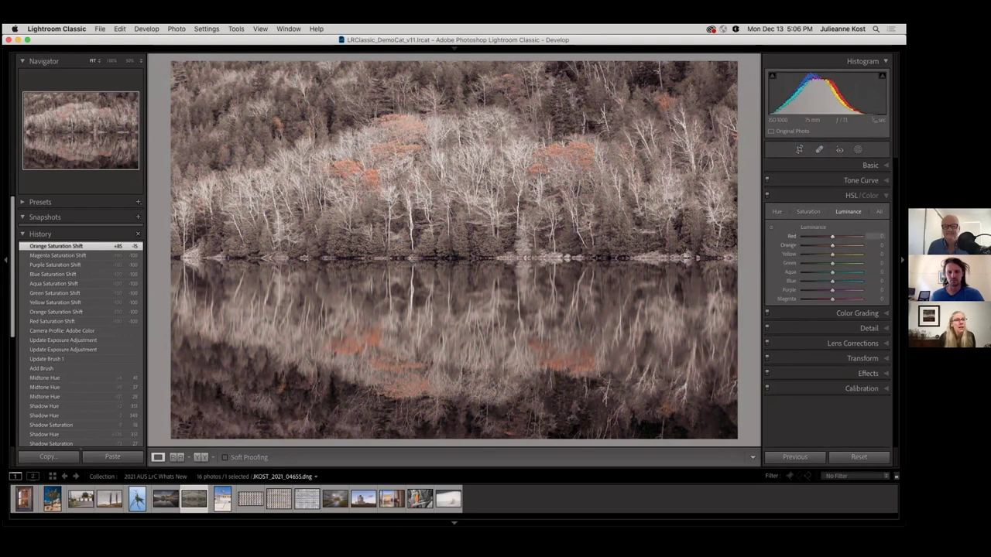
pyautogui.moveTo(867, 245); pyautogui.dragTo(837, 245)
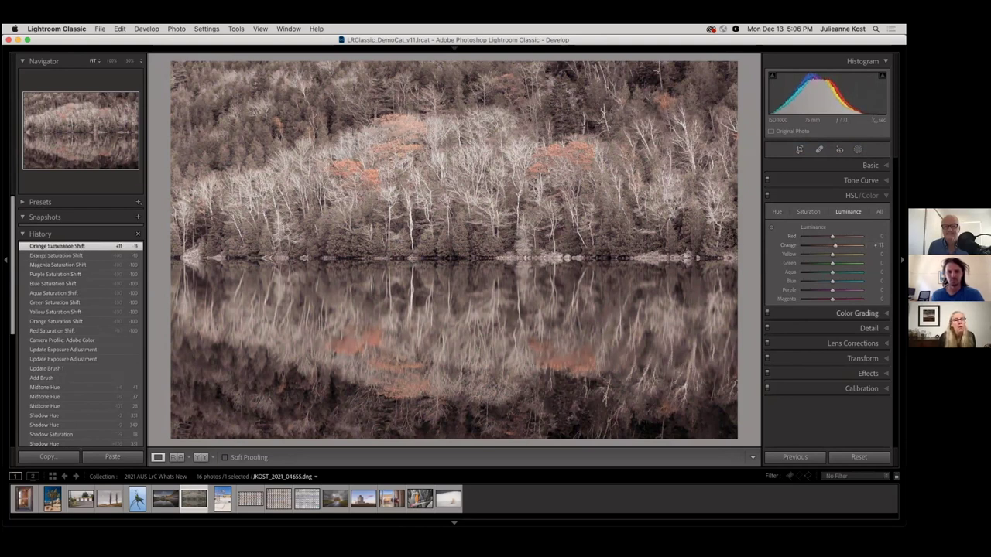
# Shift the Color Grading shadows to a blue hue of 243 and set the highlight hue to 3
pyautogui.click(857, 313)
pyautogui.moveTo(821, 357); pyautogui.dragTo(786, 376)
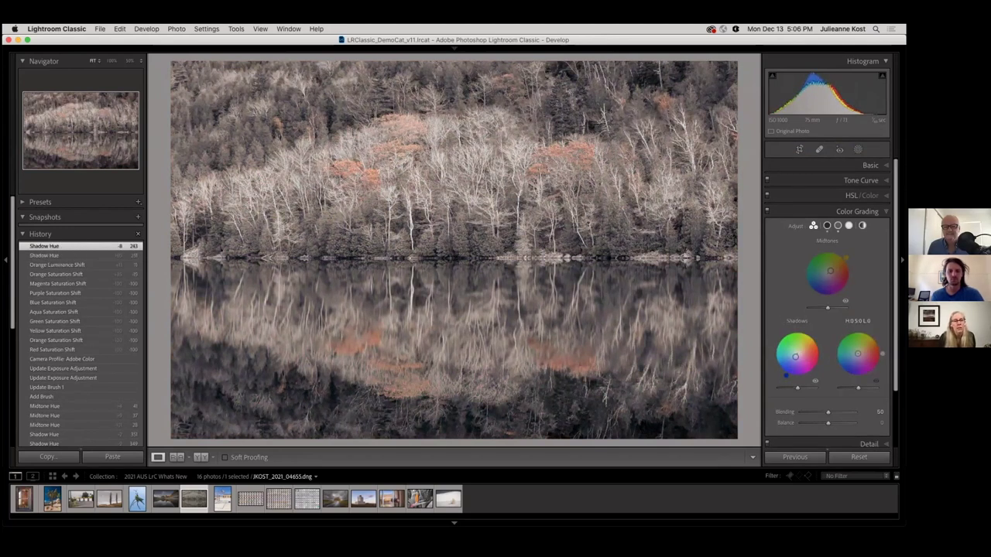
pyautogui.moveTo(839, 356); pyautogui.dragTo(839, 358)
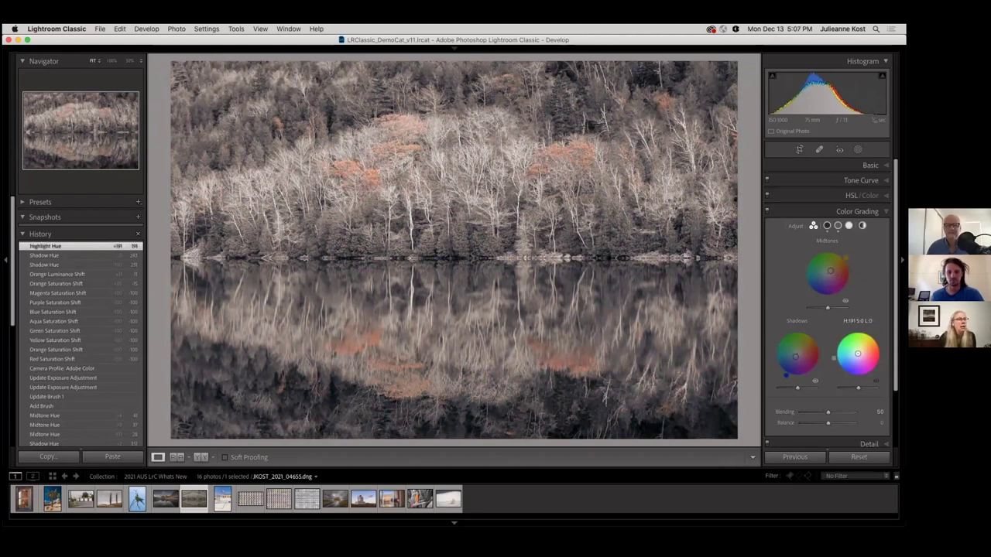
pyautogui.moveTo(857, 353); pyautogui.dragTo(882, 353)
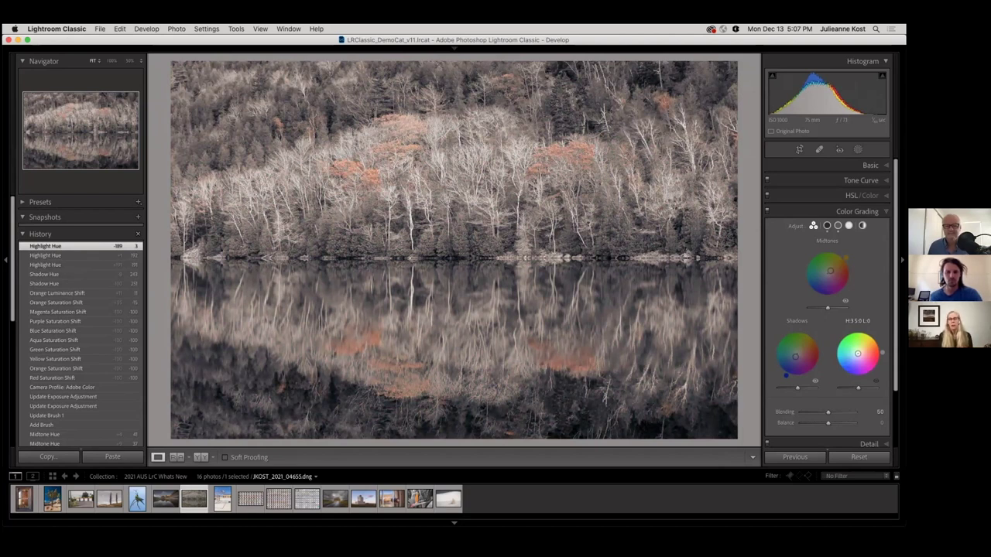
# Display the HSL luminance adjustments, and open the photo's existing masks
pyautogui.click(859, 195)
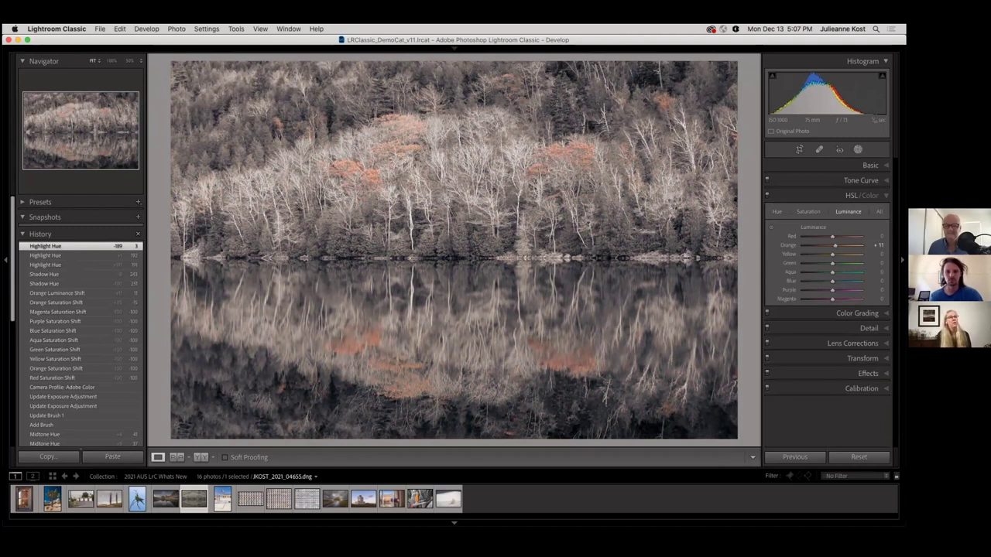
pyautogui.click(858, 149)
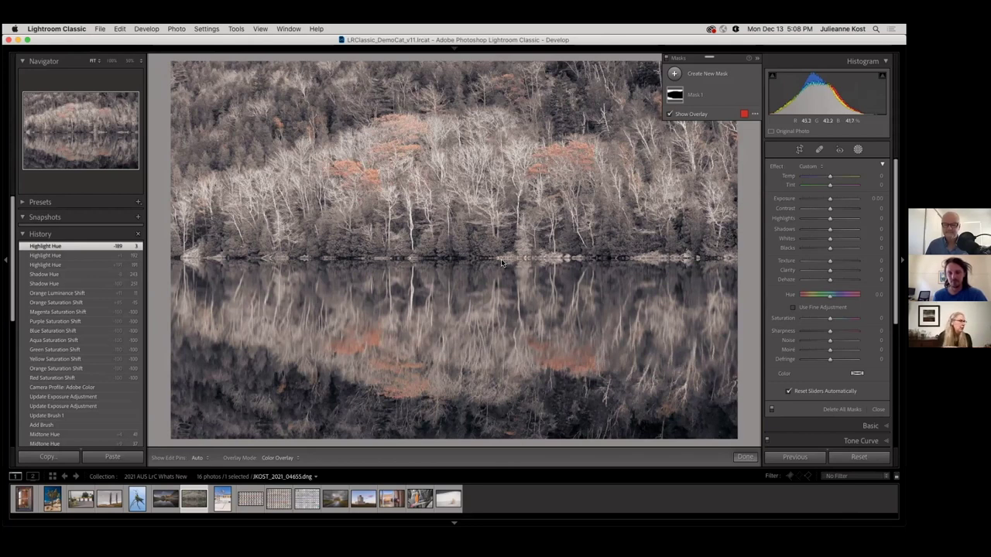
# Open the basketball court photo and list the Style: Cinematic II presets, with Snapshots and History collapsed
pyautogui.click(223, 503)
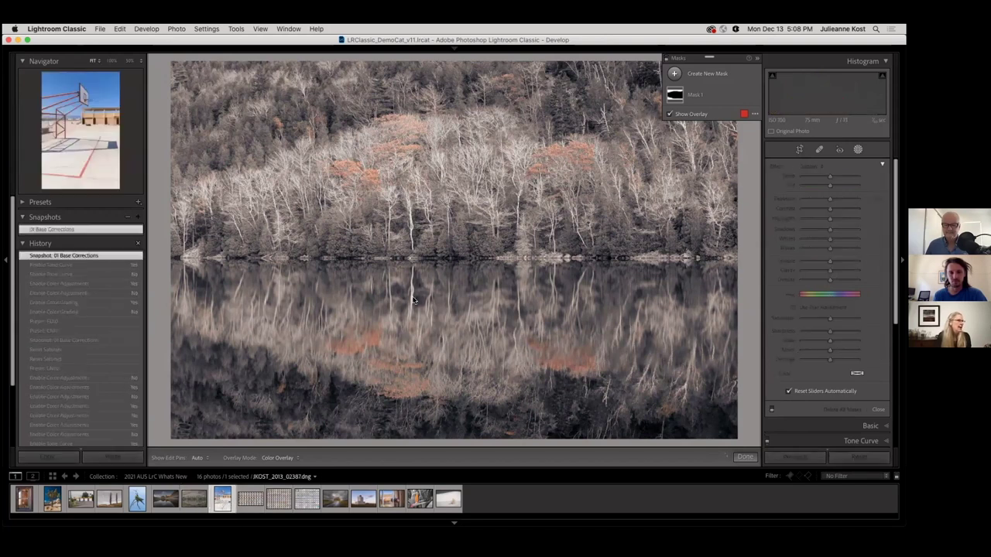
pyautogui.click(24, 244)
pyautogui.click(23, 218)
pyautogui.click(23, 202)
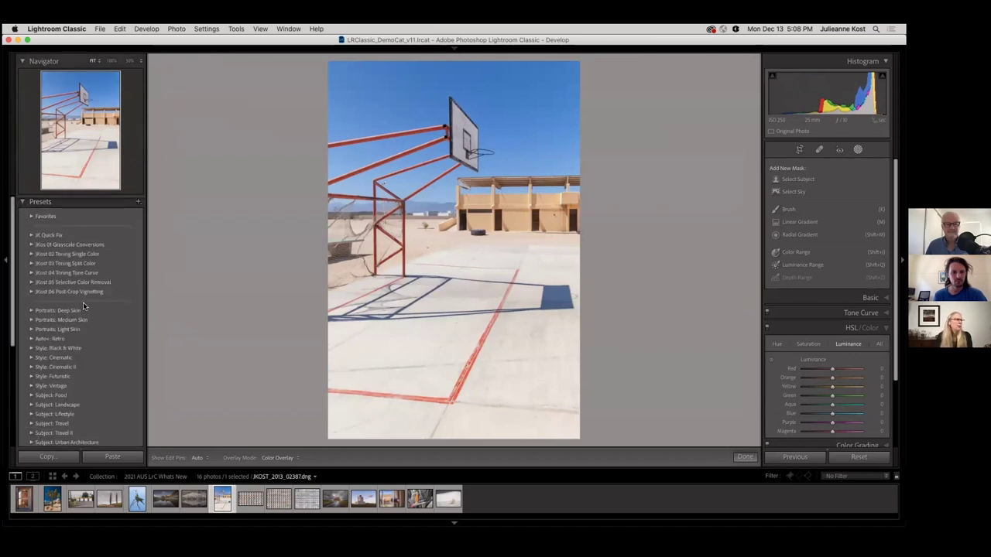
pyautogui.scroll(-3, 83, 302)
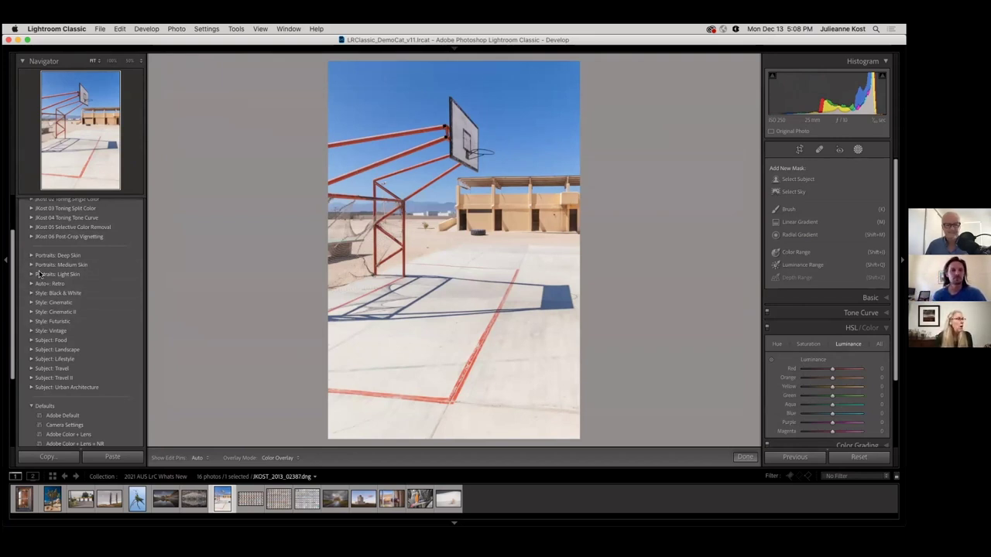
pyautogui.click(41, 313)
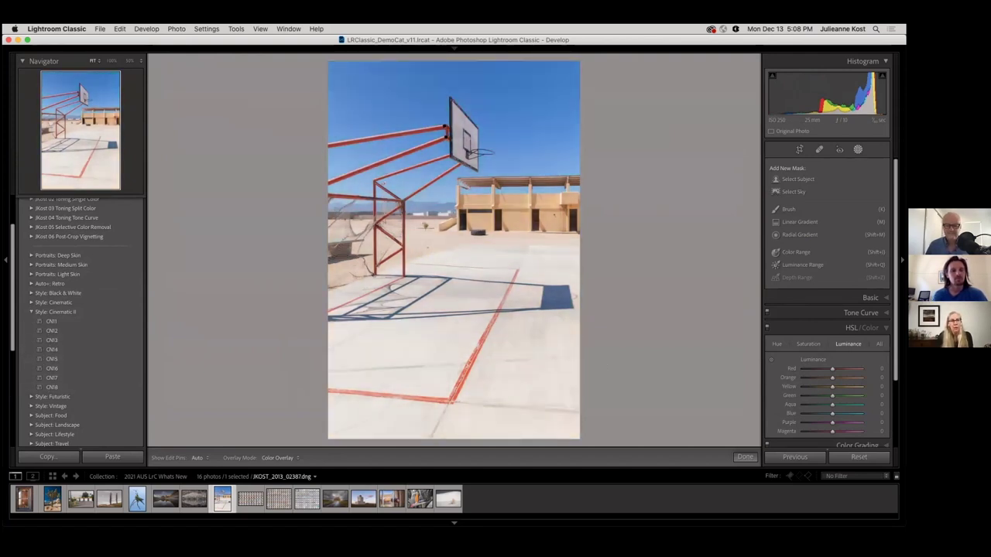
# Leave masking, display the Basic adjustments, and apply the CN13 preset to the basketball court photo
pyautogui.click(858, 150)
pyautogui.click(870, 165)
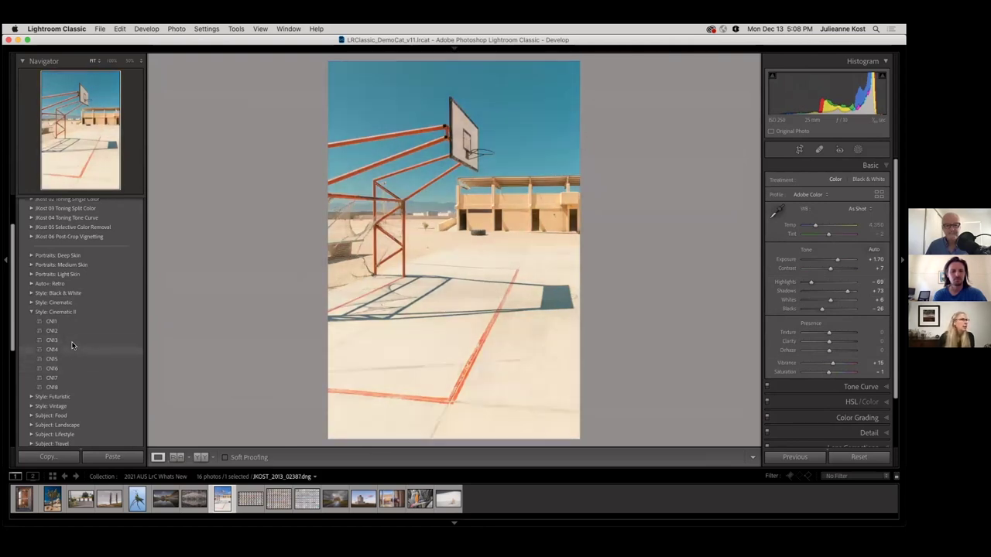
pyautogui.click(72, 345)
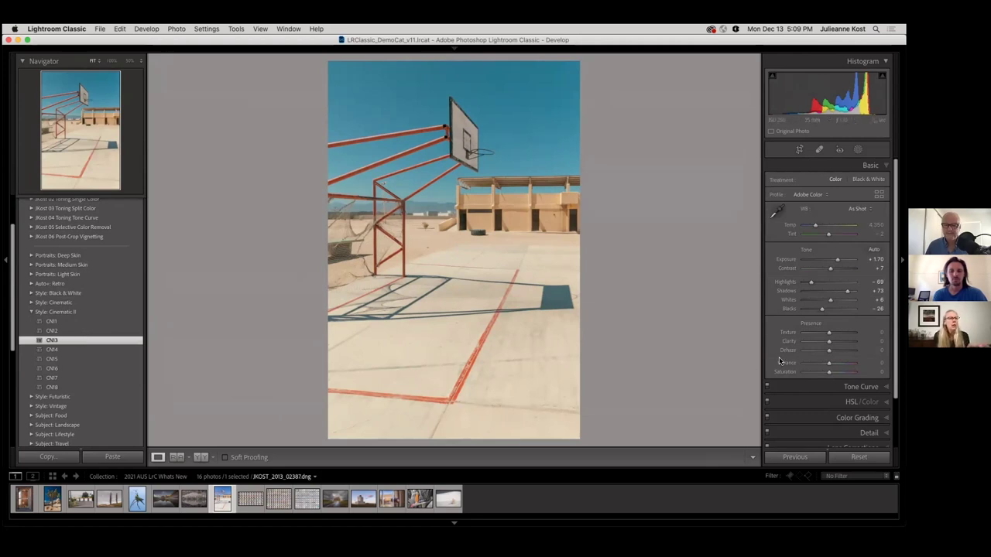
# Compare the photo with and without the preset's Tone Curve, then examine its curve and HSL luminance settings and preview other Cinematic II presets
pyautogui.click(766, 386)
pyautogui.click(766, 387)
pyautogui.click(766, 387)
pyautogui.click(766, 387)
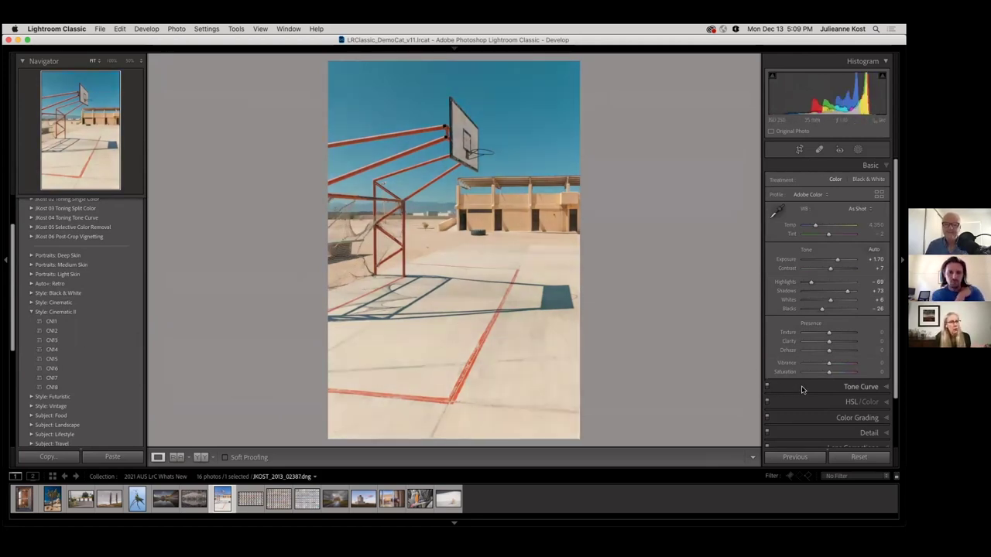
pyautogui.click(803, 386)
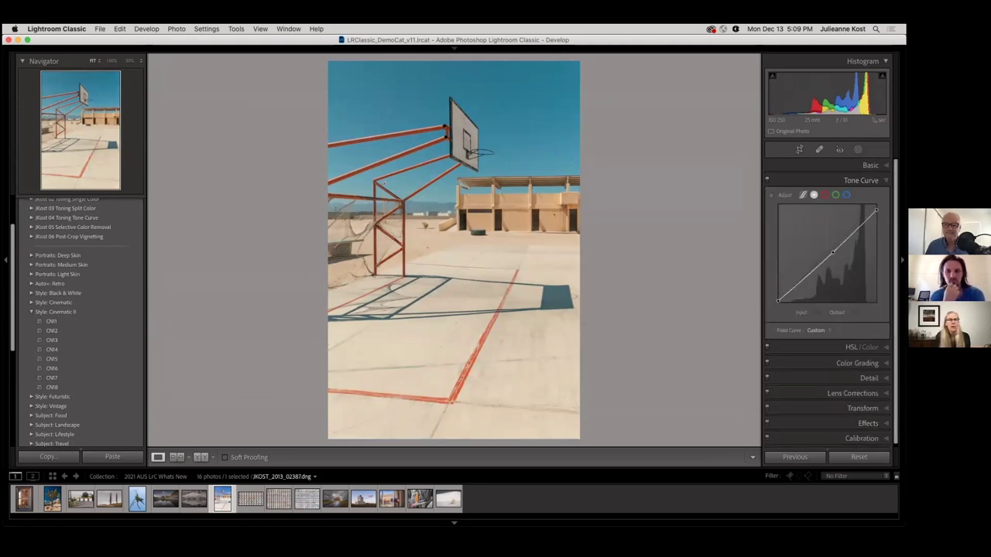
pyautogui.click(851, 346)
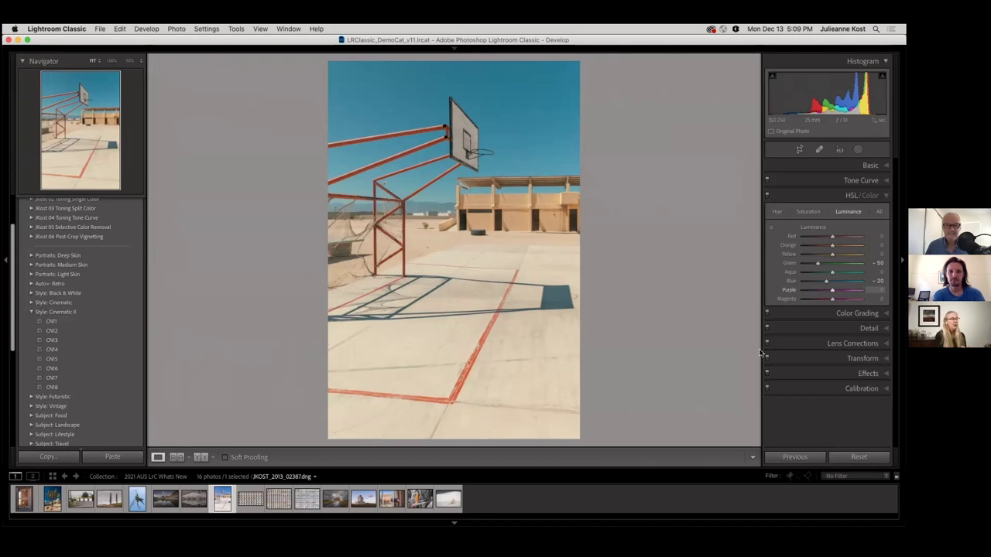
pyautogui.moveTo(46, 325)
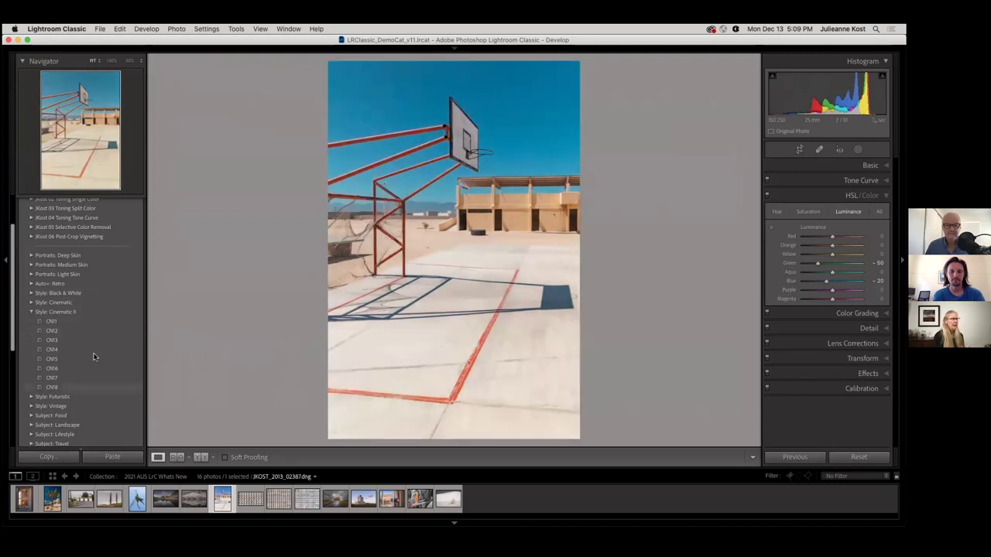
# Open 02SpecialEffectsDistribute.psd and examine the FT 09 and FT 10 color charts up close, returning to the full view
pyautogui.click(280, 500)
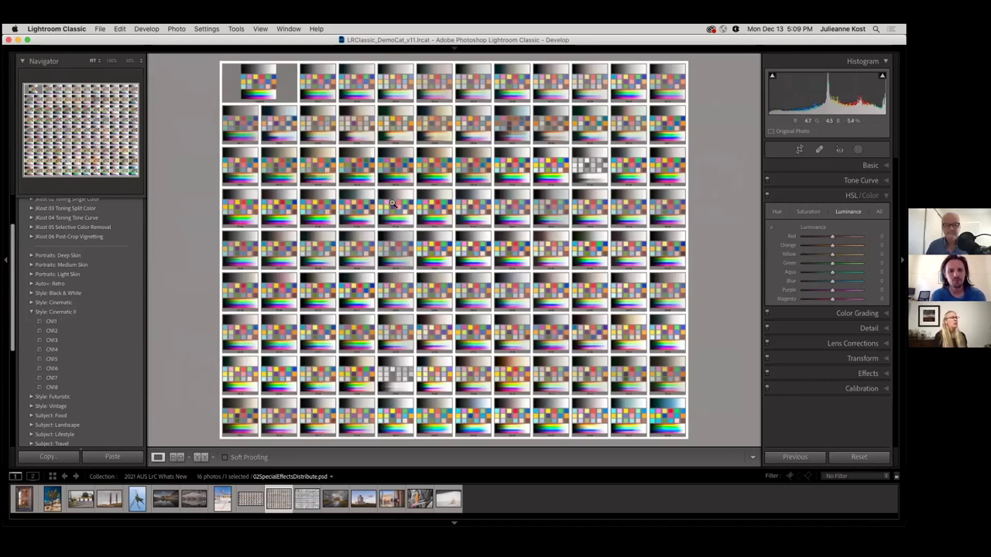
pyautogui.click(387, 396)
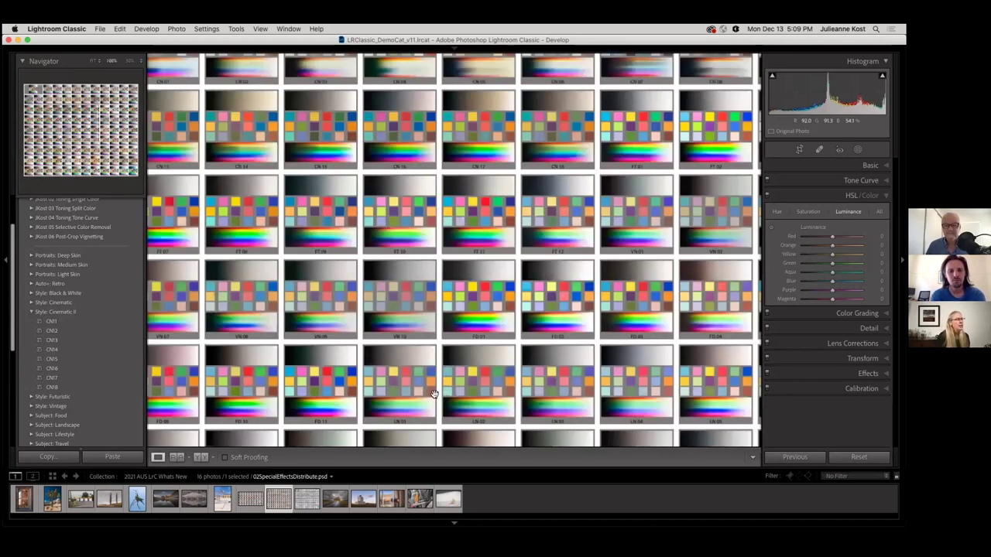
pyautogui.scroll(-1, 73, 396)
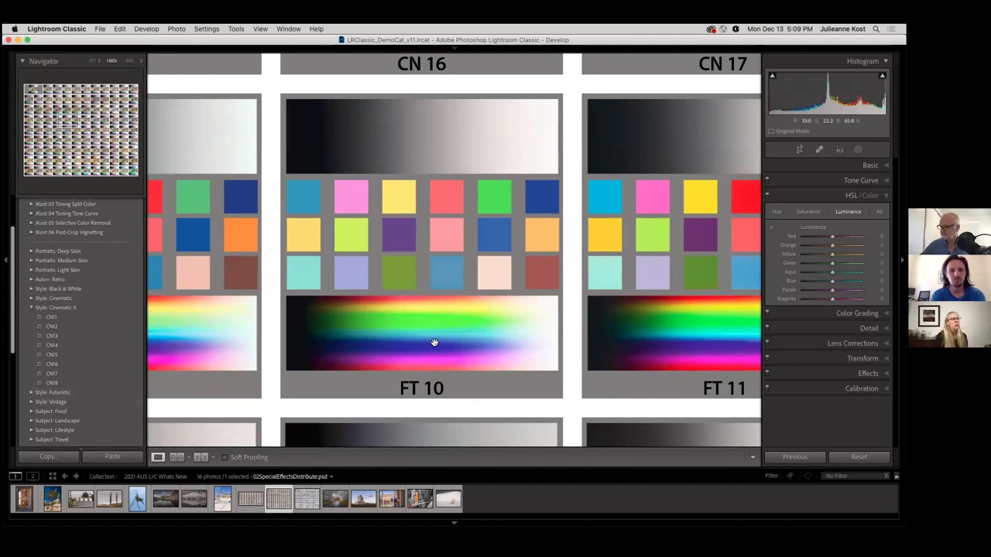
pyautogui.moveTo(442, 245); pyautogui.dragTo(585, 231)
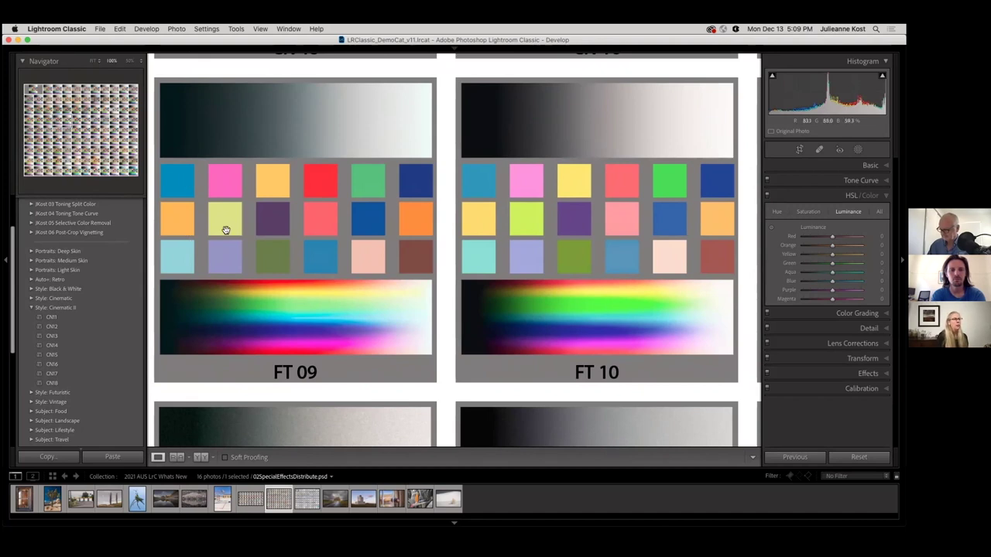
pyautogui.click(363, 264)
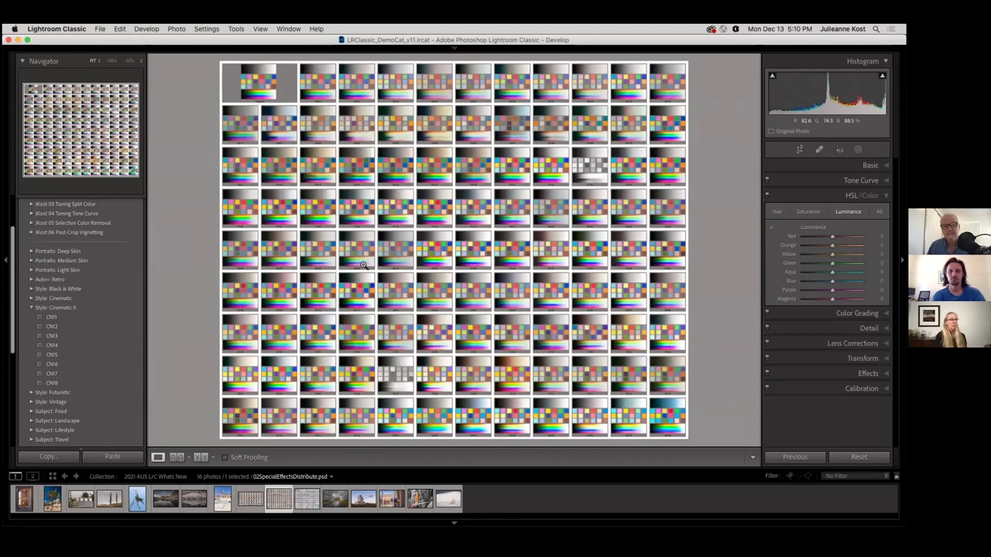
# Switch to Google Chrome and bring up the blog post on Lightroom Classic v11 masking, Premium Presets and metadata updates
pyautogui.press('super+Tab')
pyautogui.press('super+Tab')
pyautogui.press('super+Tab')
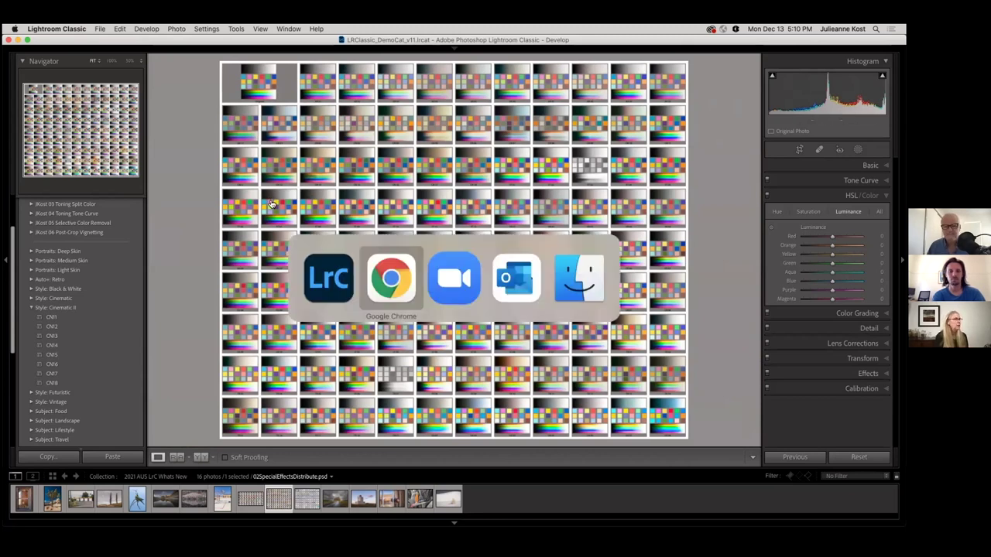
pyautogui.click(405, 282)
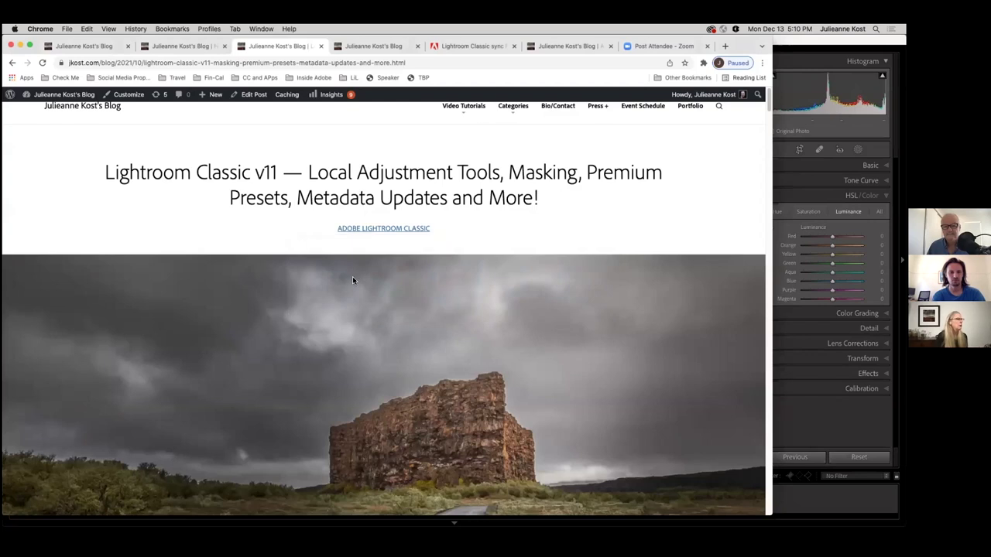
pyautogui.click(378, 47)
pyautogui.click(467, 47)
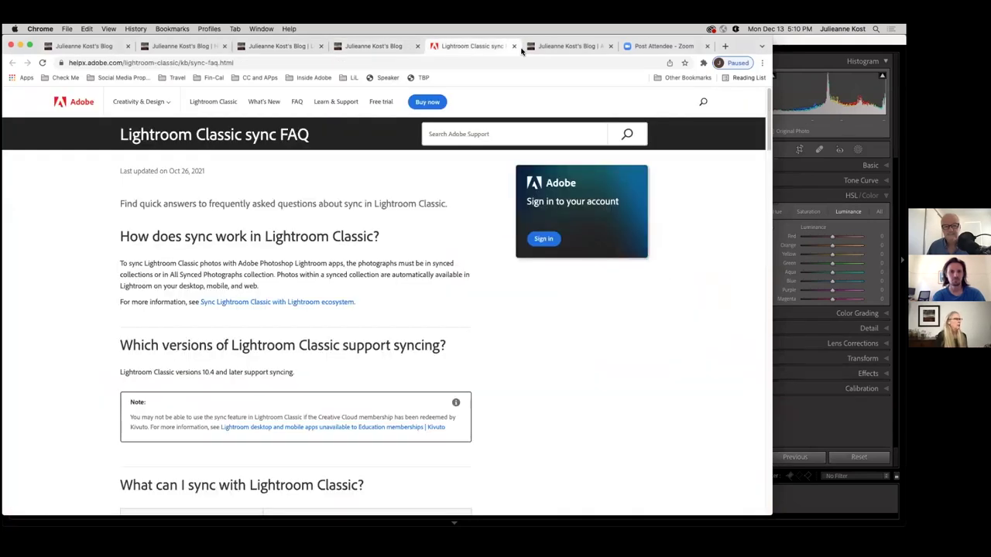
pyautogui.click(554, 47)
pyautogui.click(294, 51)
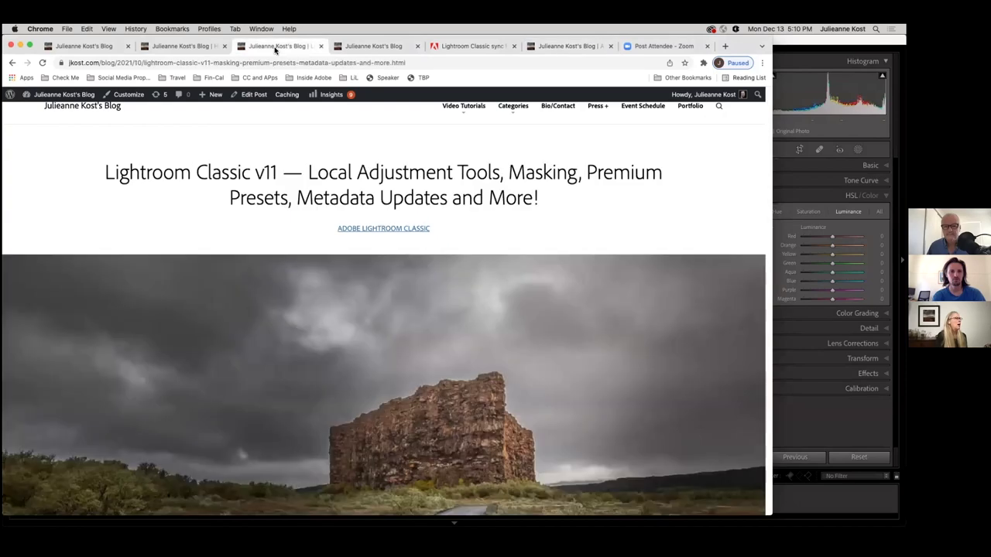
# Find the post's section with the Premium Preset template downloads and read the instructions for replacing the Smart Object contents
pyautogui.scroll(-10, 335, 304)
pyautogui.scroll(-20, 335, 304)
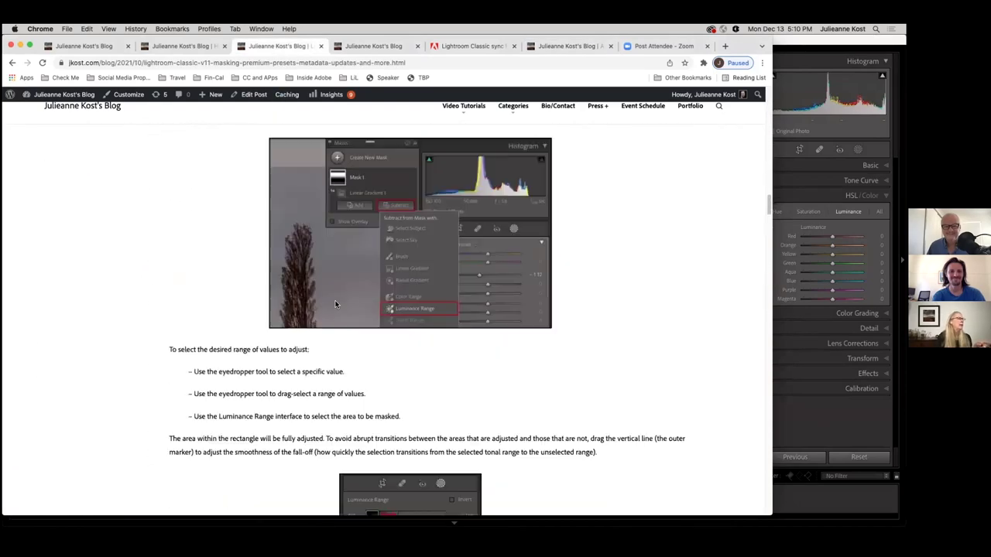
pyautogui.scroll(-1, 335, 304)
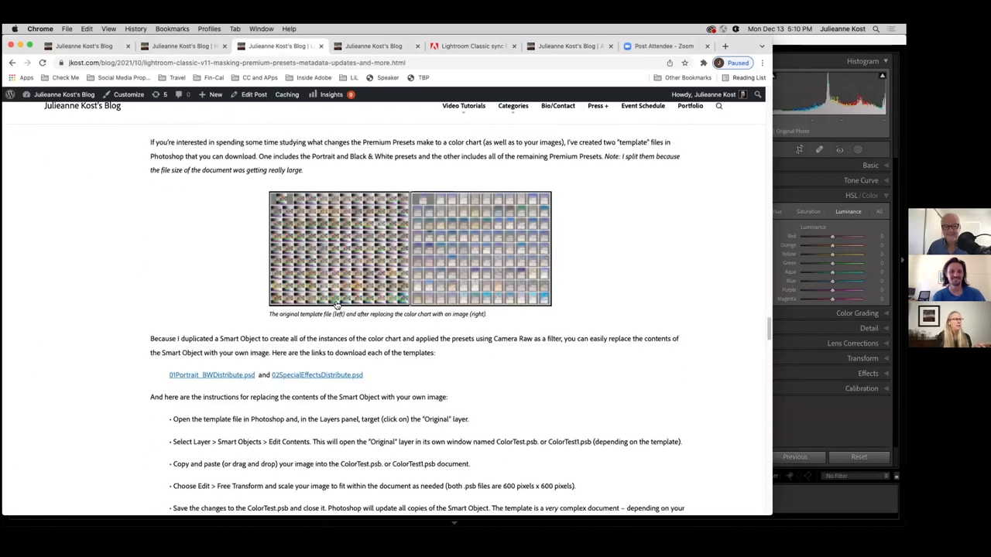
pyautogui.scroll(-10, 335, 304)
pyautogui.scroll(7, 365, 209)
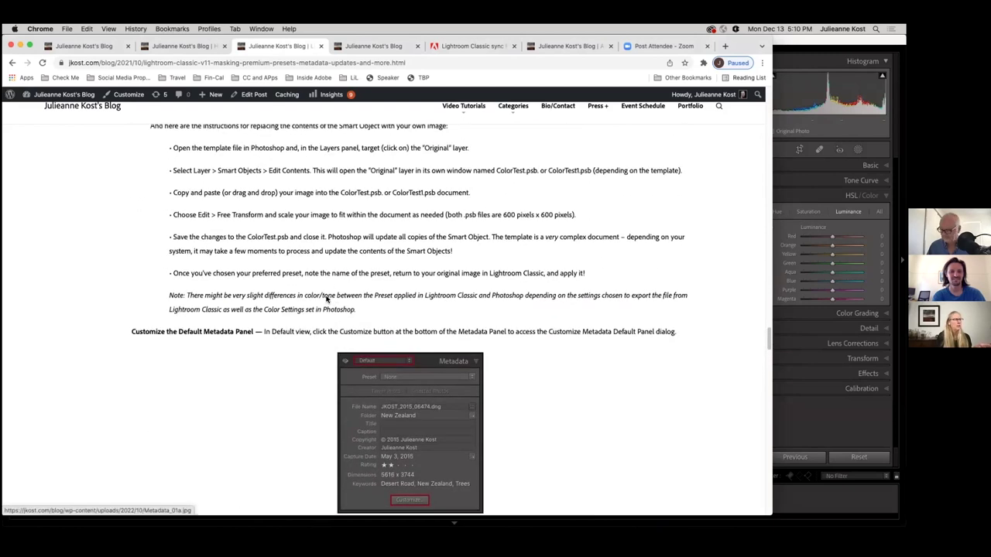
pyautogui.scroll(5, 364, 209)
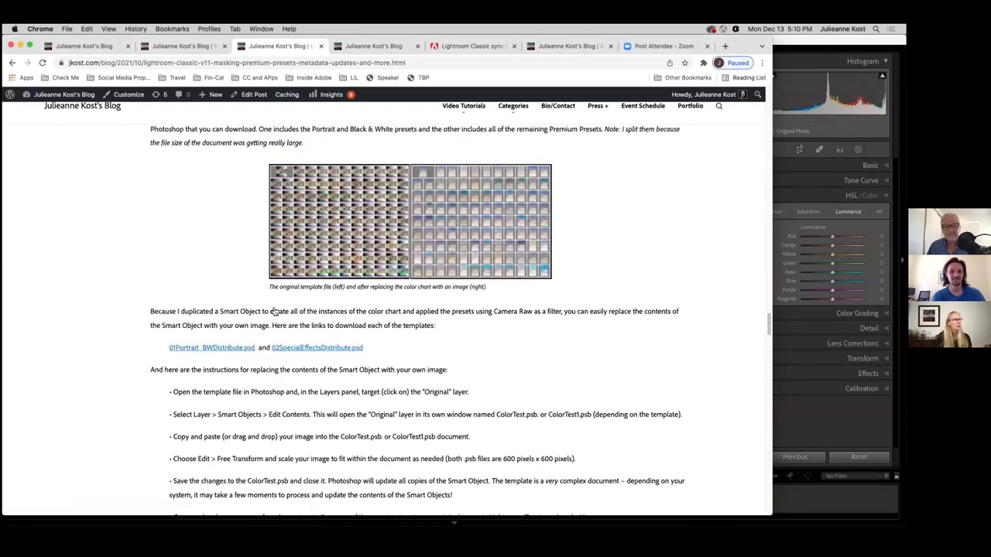
pyautogui.scroll(-2, 296, 315)
pyautogui.scroll(-2, 296, 315)
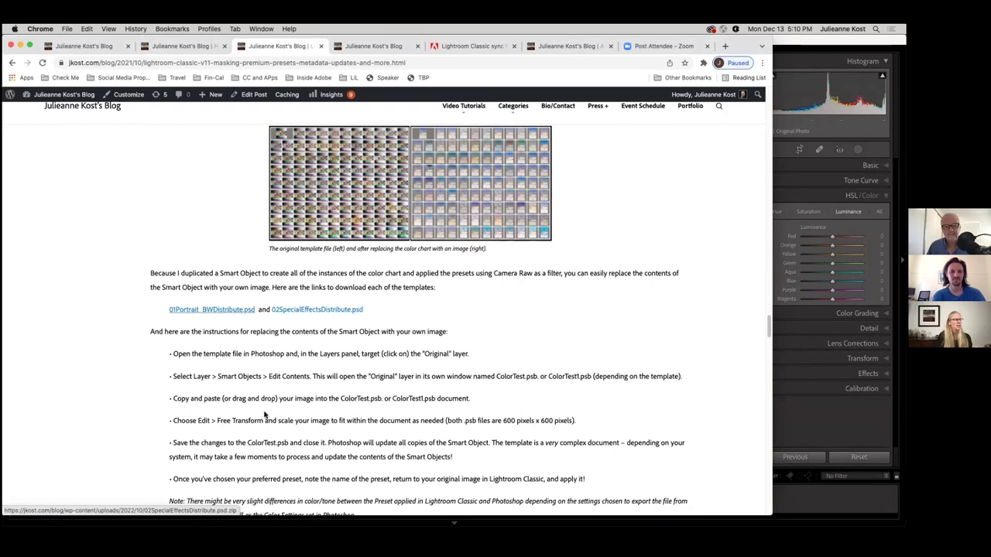
pyautogui.scroll(-1, 264, 414)
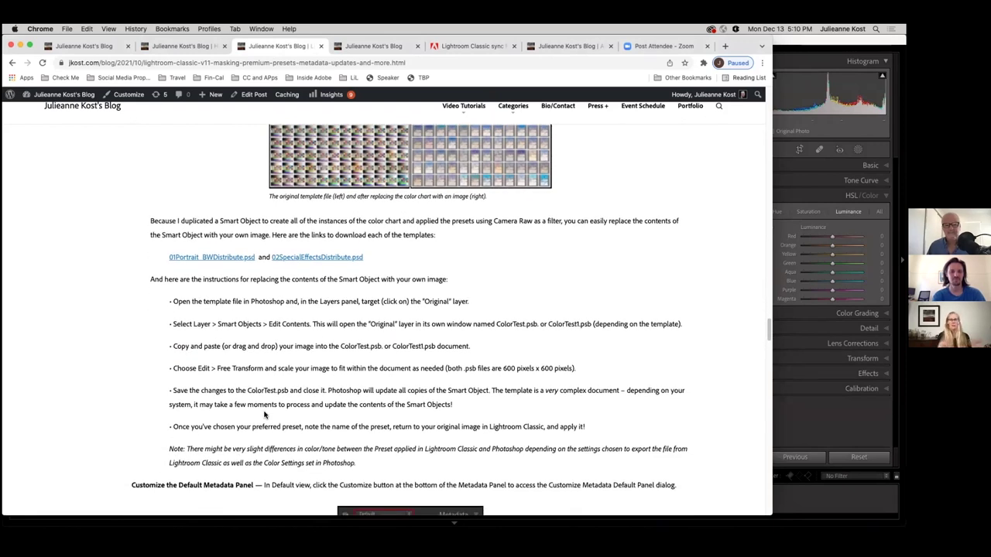